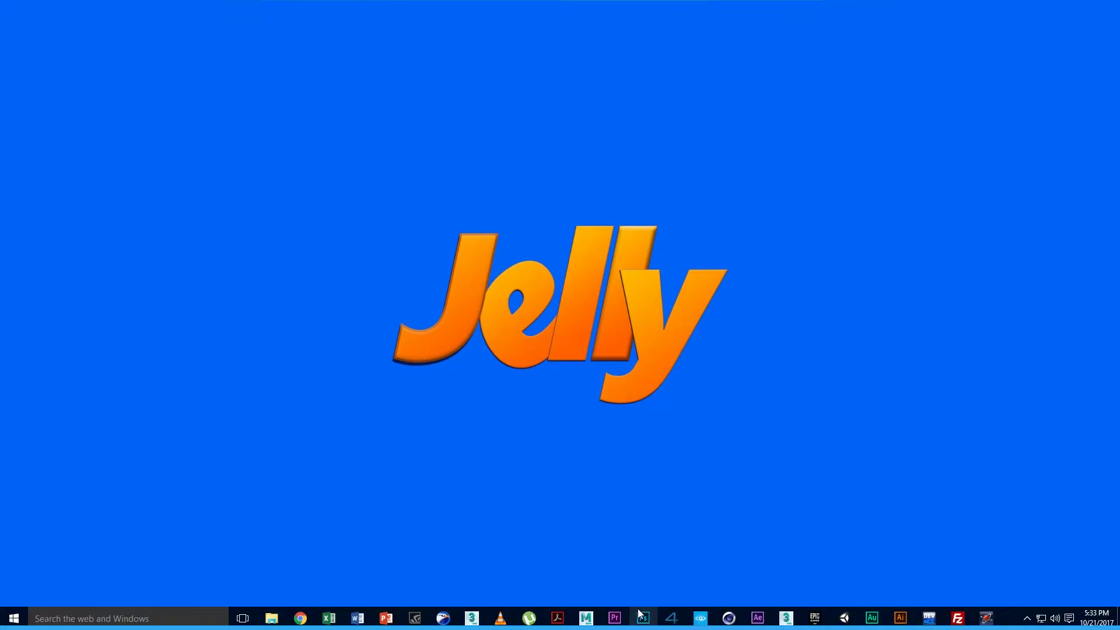
Launch Photoshop CC 2017 and wait for its start workspace with recent files
left_click(641, 616)
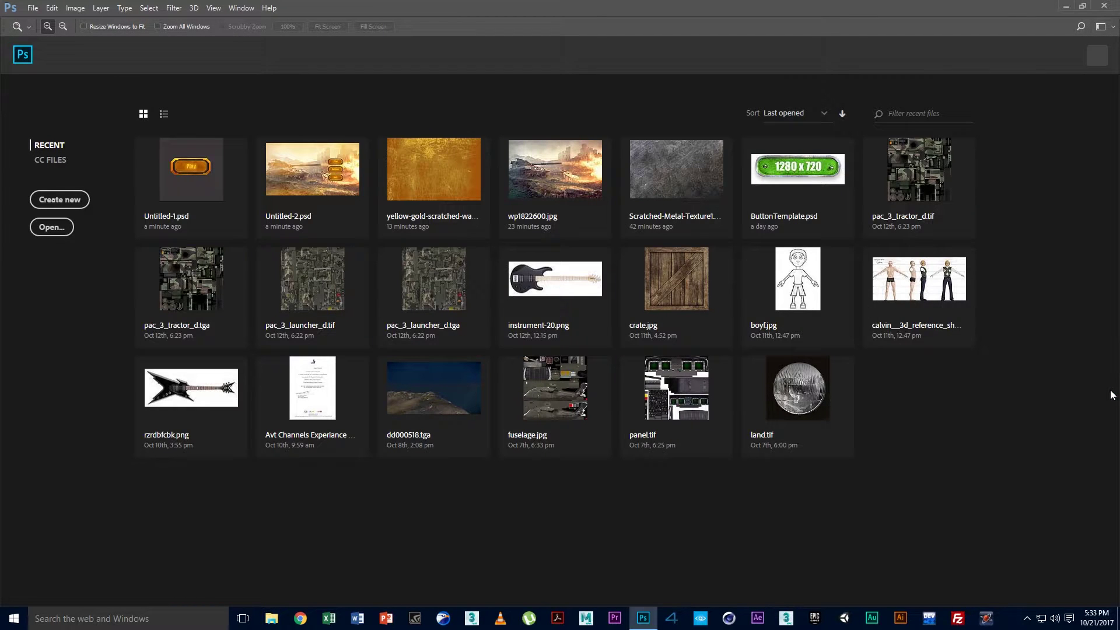
Create a new 2000 × 2000 px document from the Film & Video presets
left_click(77, 201)
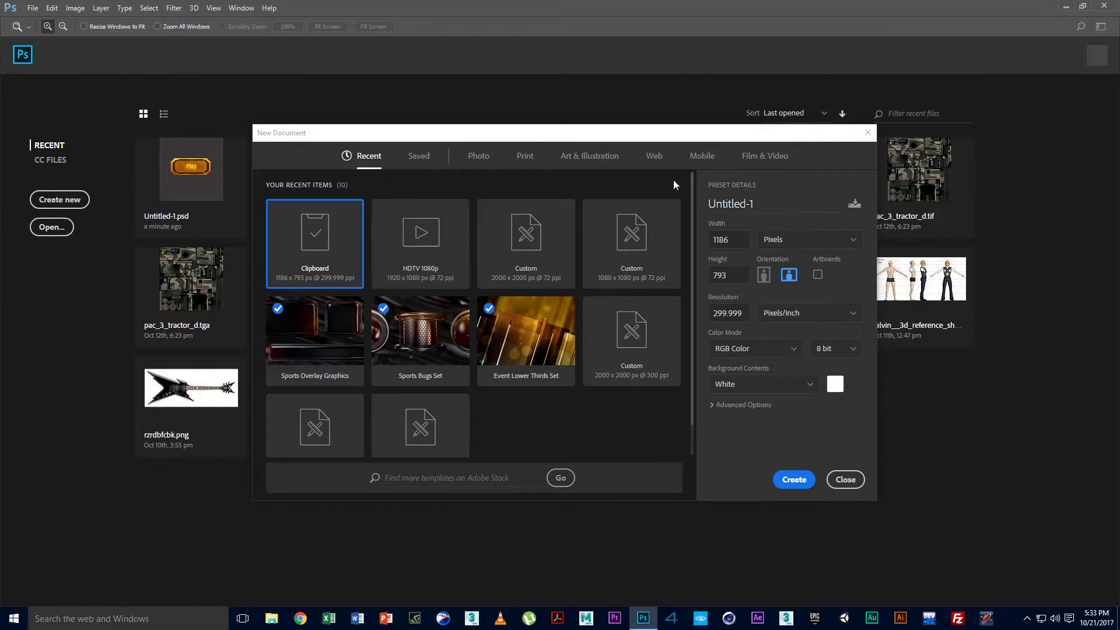
left_click(761, 155)
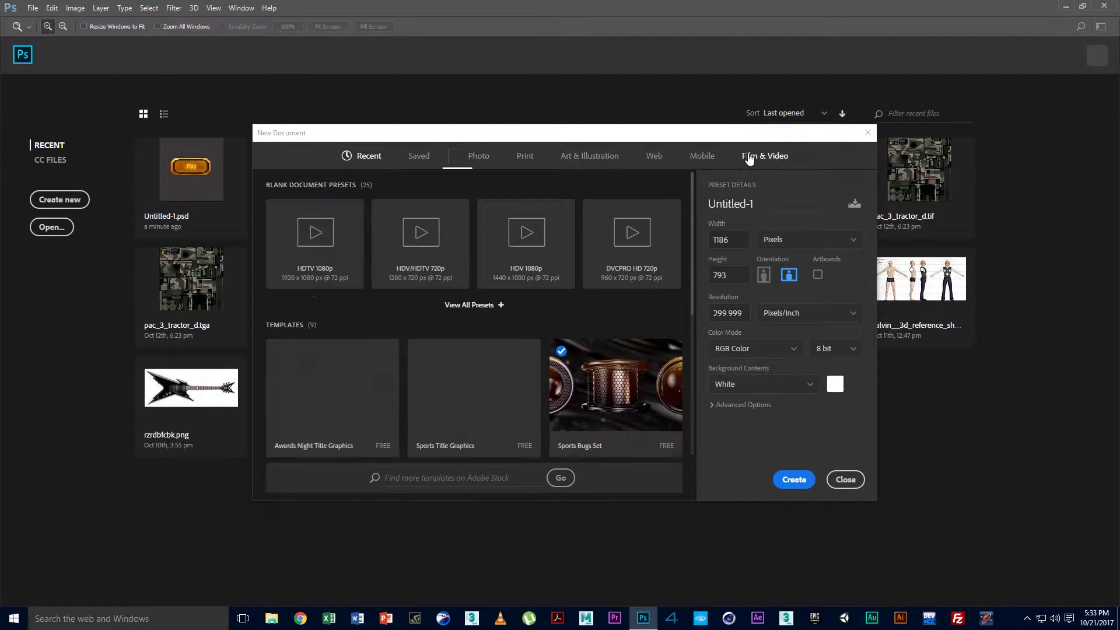
double_click(715, 244)
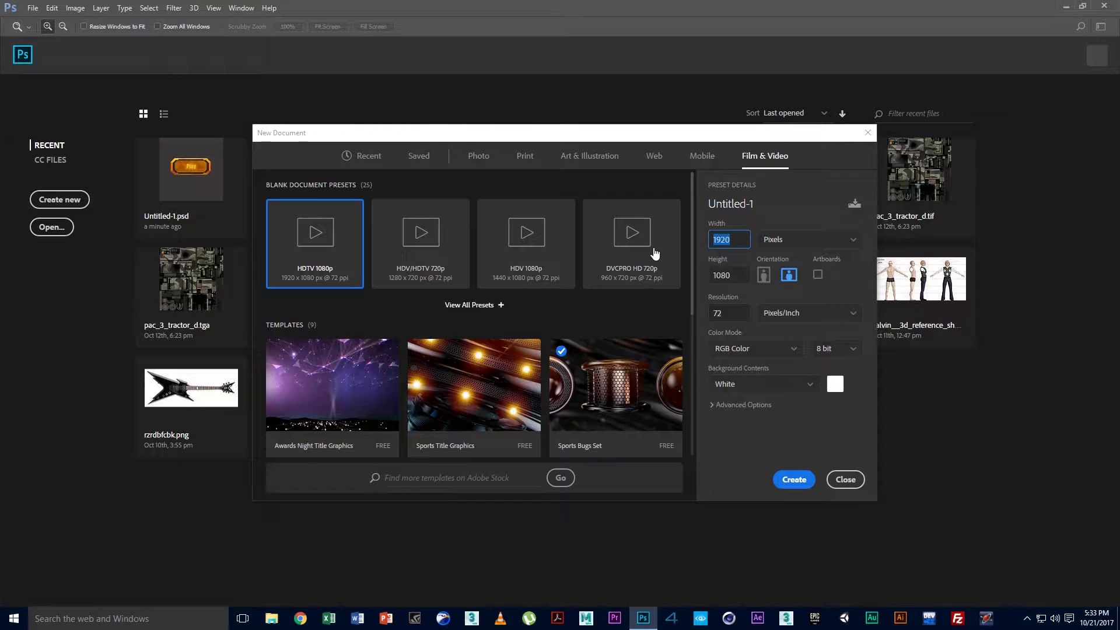
type("20")
key("Tab")
type("20")
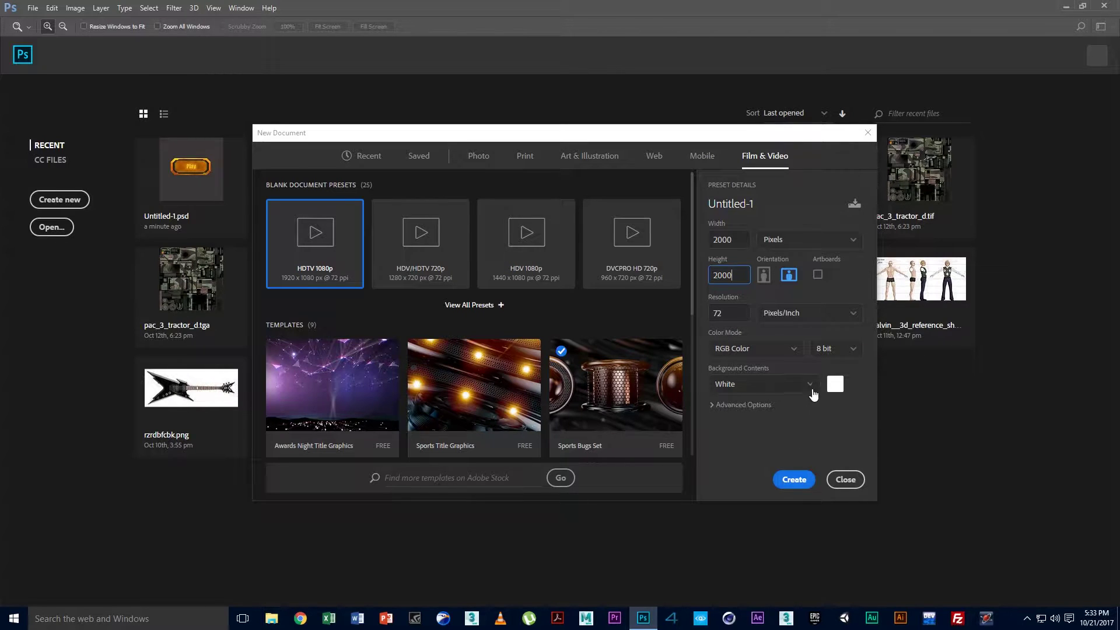
left_click(794, 482)
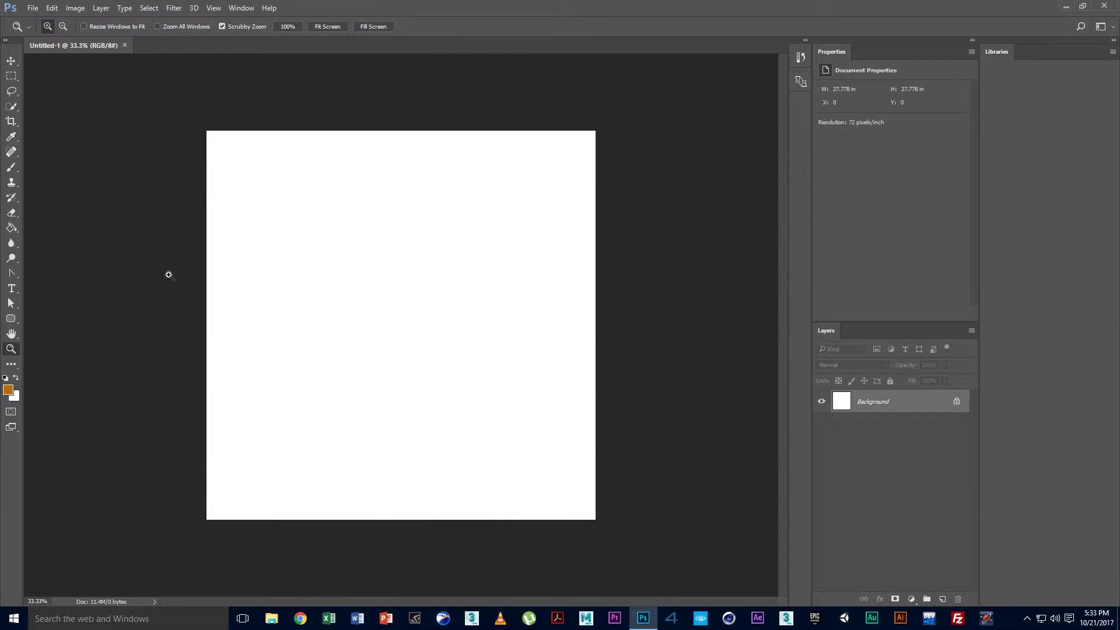
Fill the white canvas with dark grey 292929 using the Paint Bucket
left_click(8, 390)
left_click(686, 358)
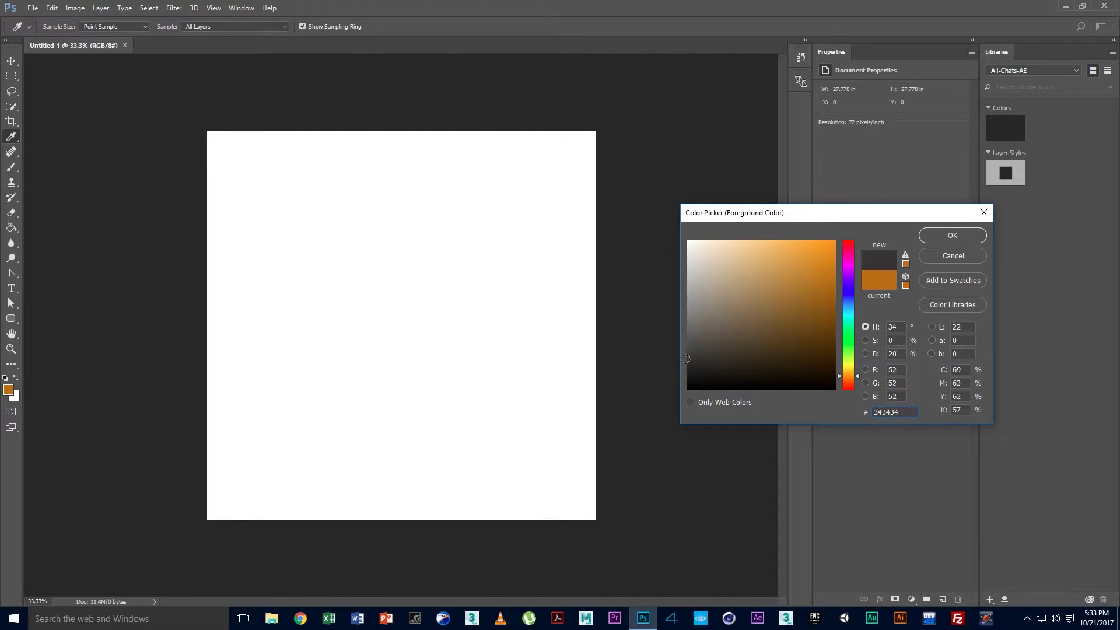
left_click_drag(686, 359, 689, 366)
key("z")
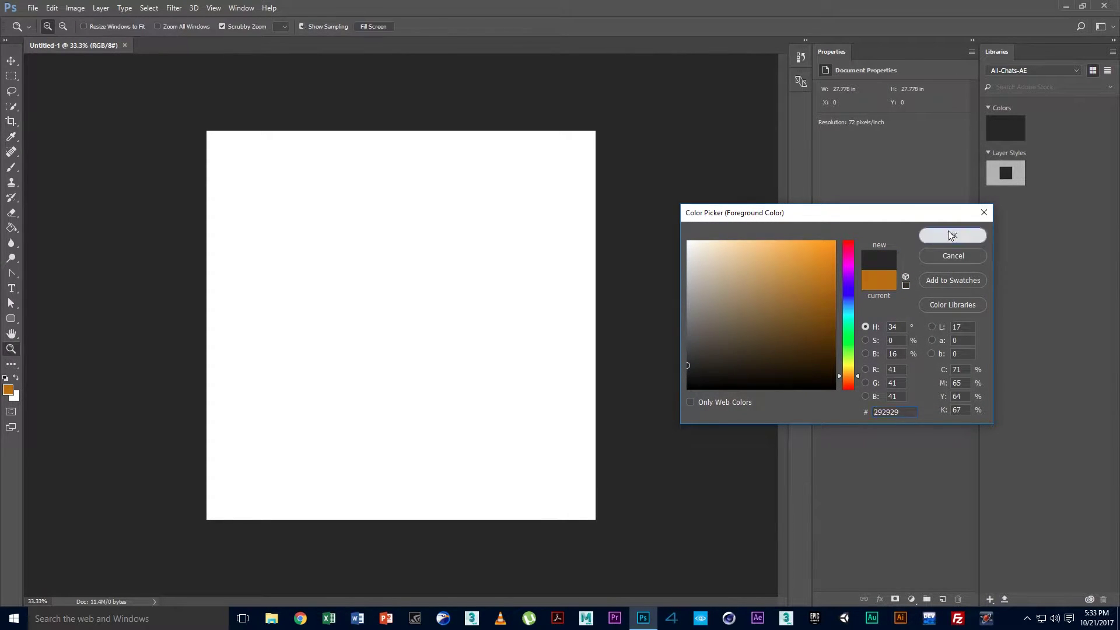
left_click(952, 235)
left_click(12, 231)
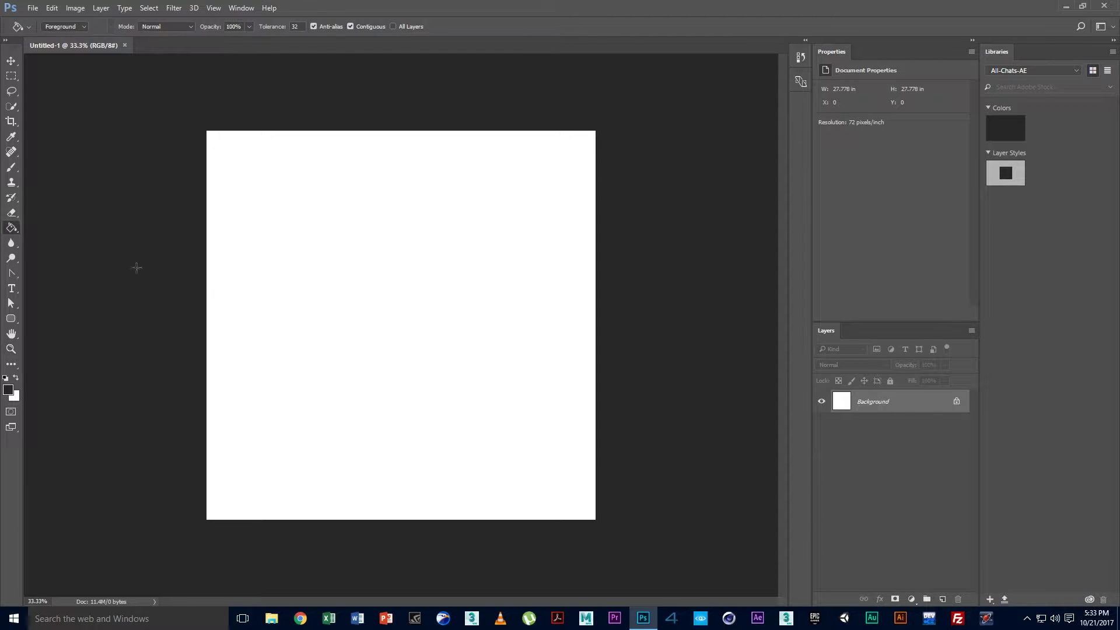
left_click(270, 296)
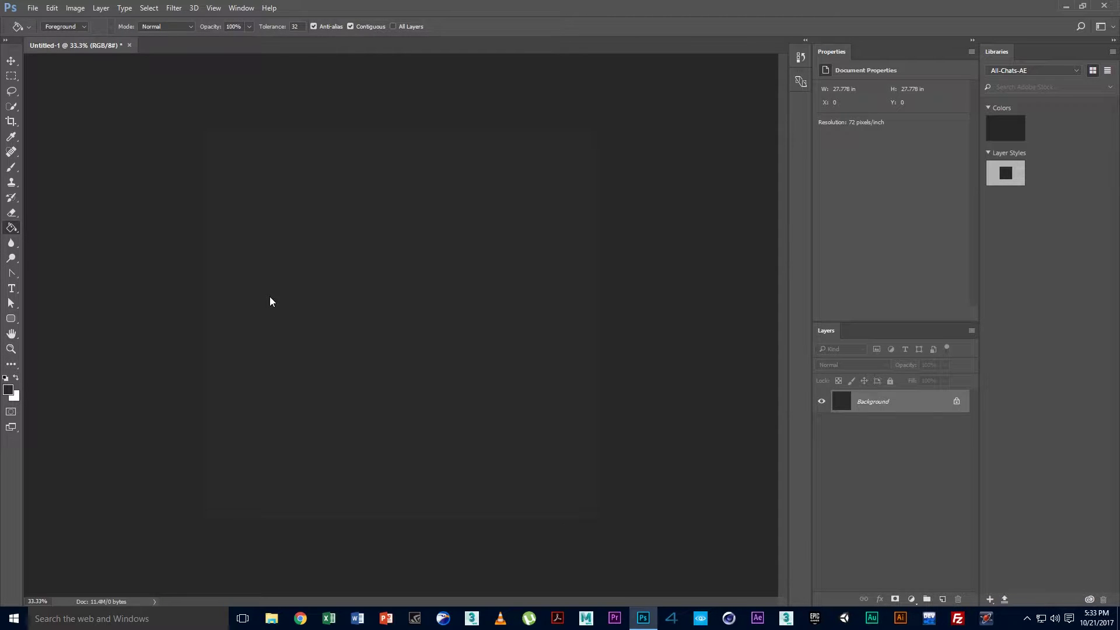
Set the foreground colour to 878787 and refill the canvas with it
left_click(8, 389)
type("4a4a4a")
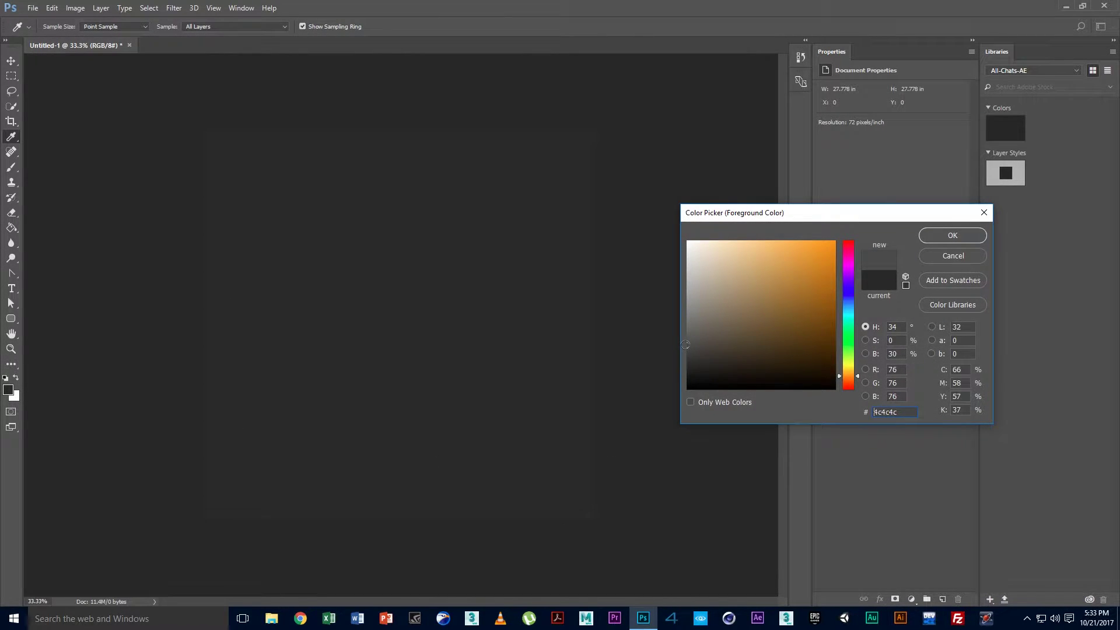
left_click(942, 236)
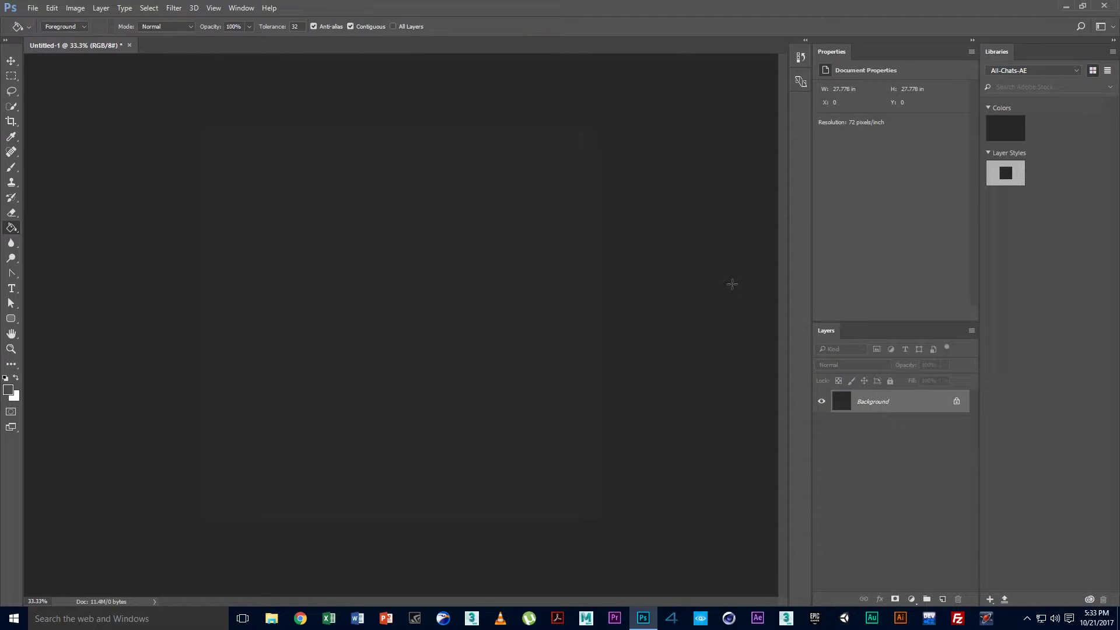
left_click(8, 389)
type("878787")
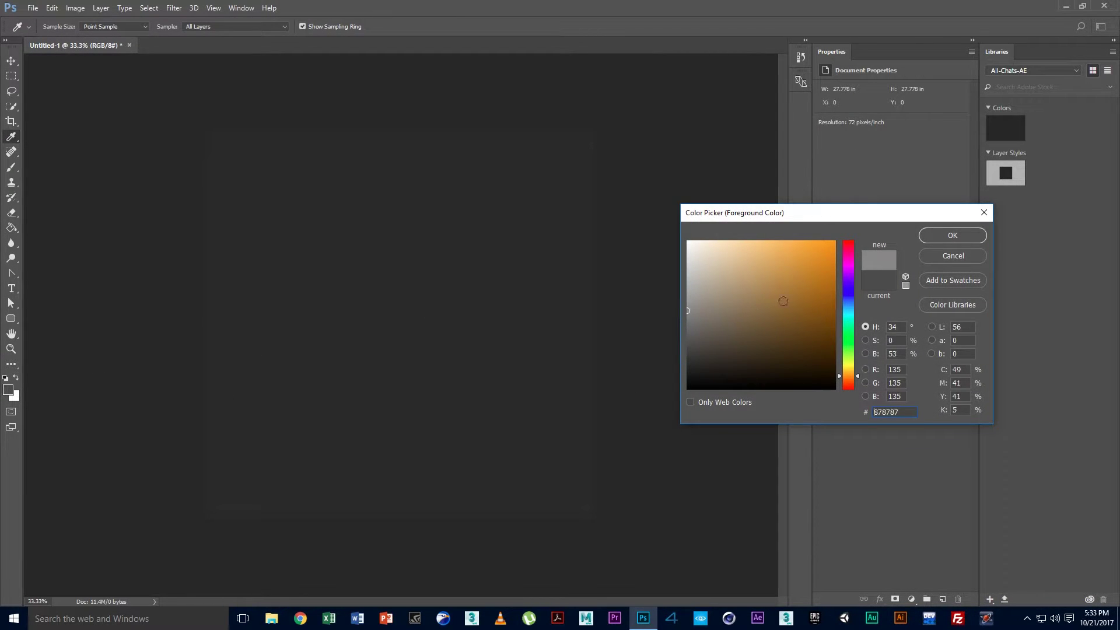
left_click(954, 236)
left_click(11, 61)
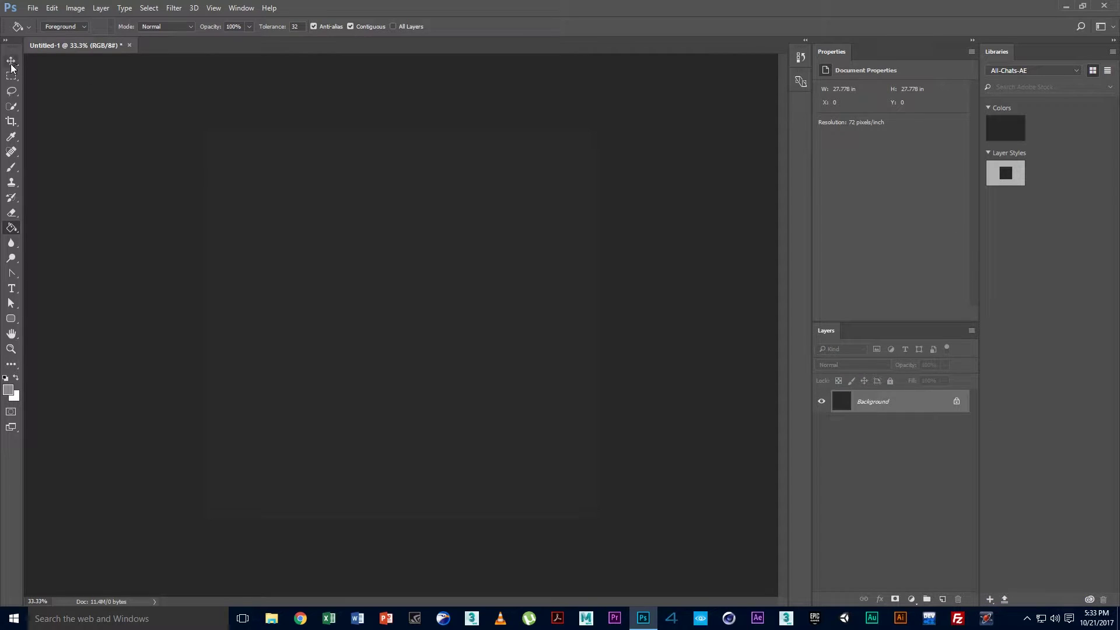
left_click(12, 229)
left_click(339, 263)
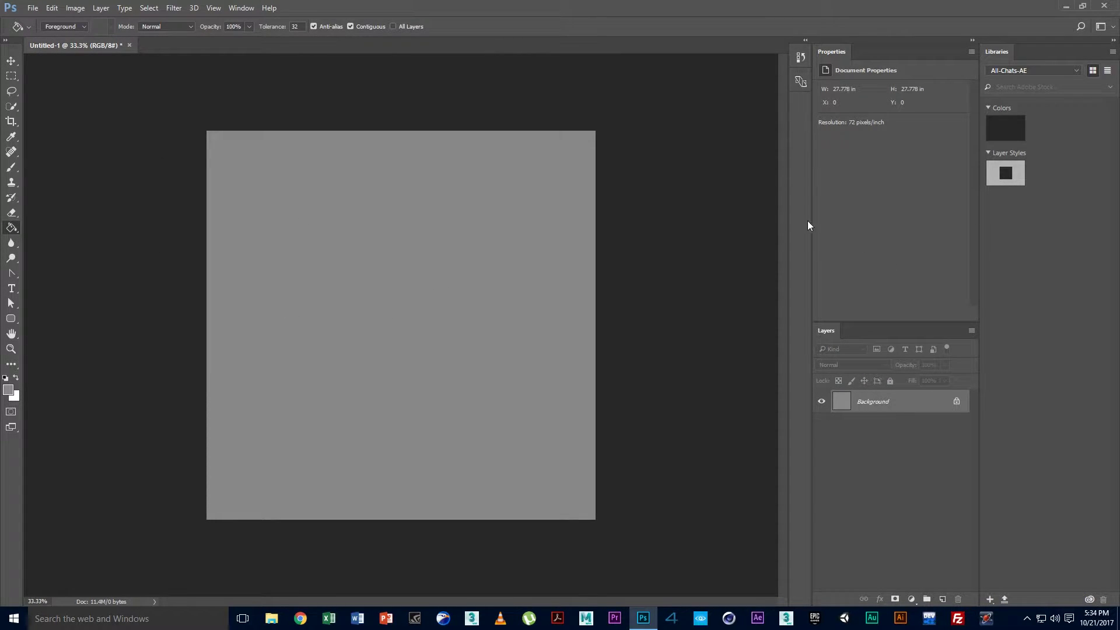
left_click(9, 318)
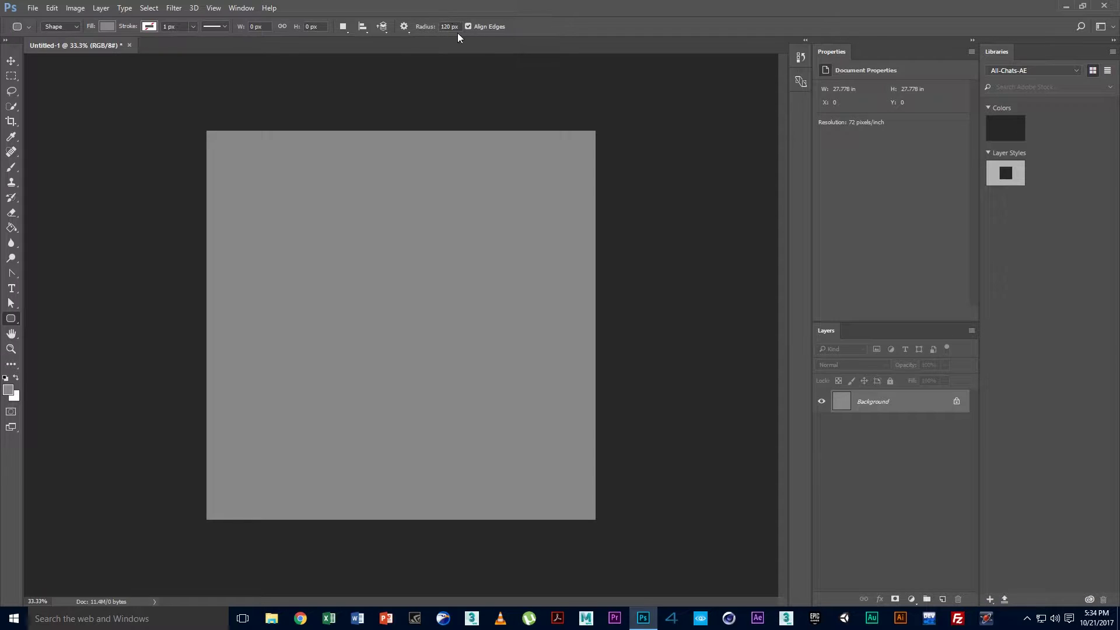
Draw a 1465 × 562 px rounded rectangle with 120 px corners and fill it white
left_click_drag(273, 234, 556, 341)
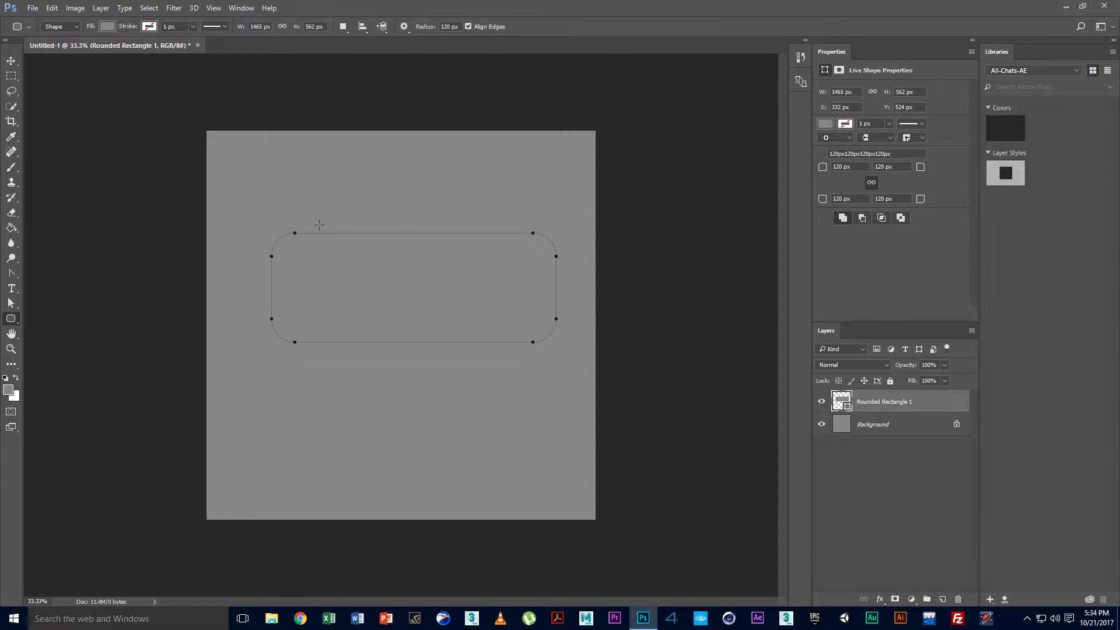
left_click(8, 390)
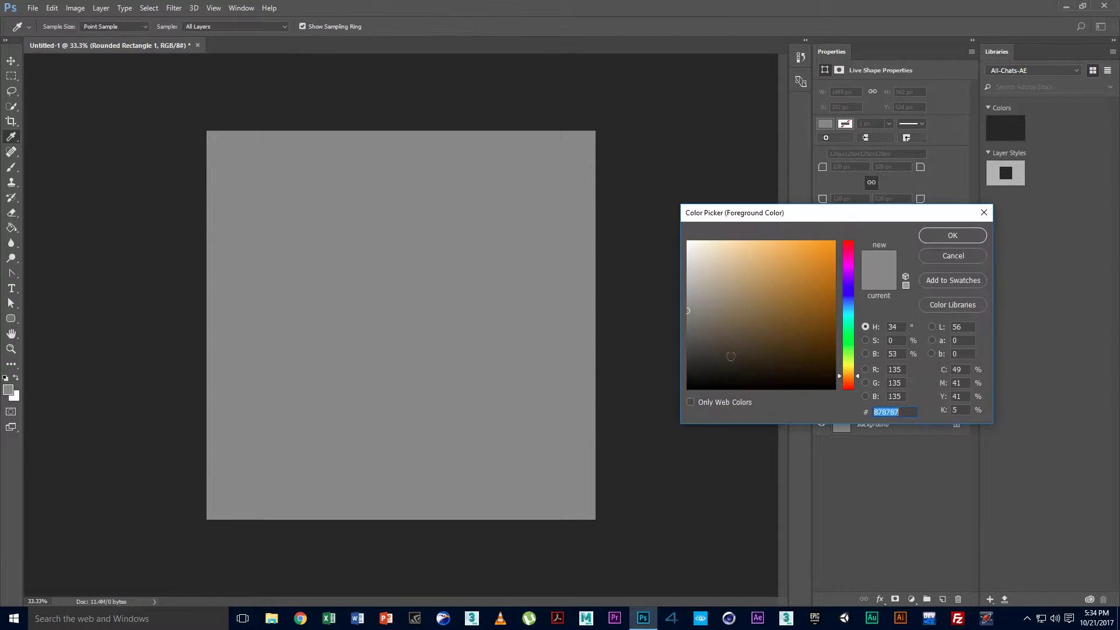
left_click(945, 237)
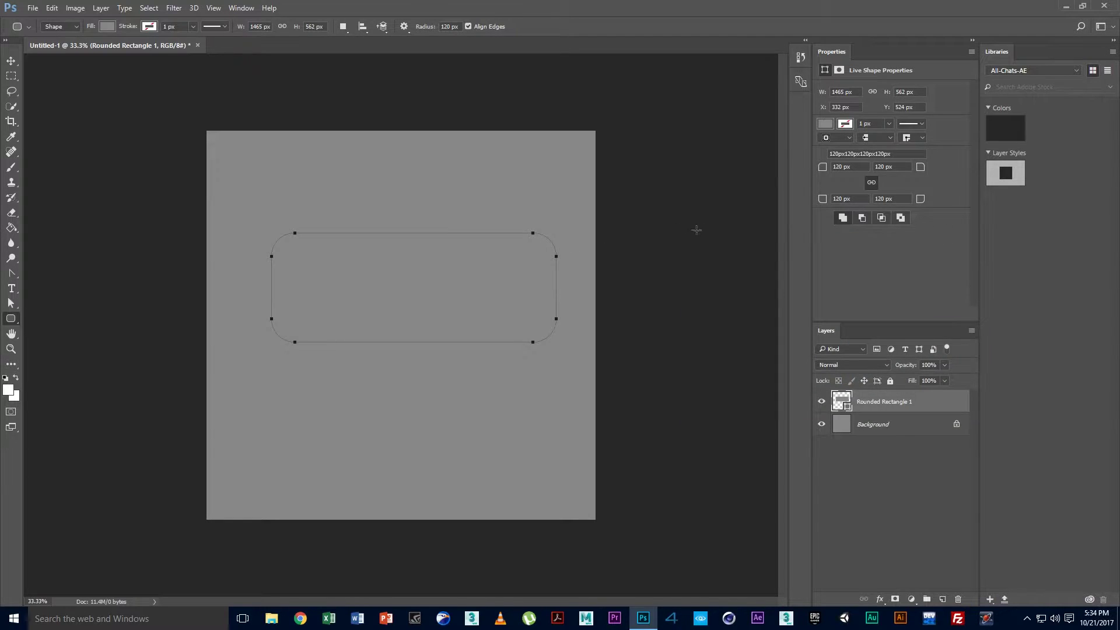
left_click(826, 125)
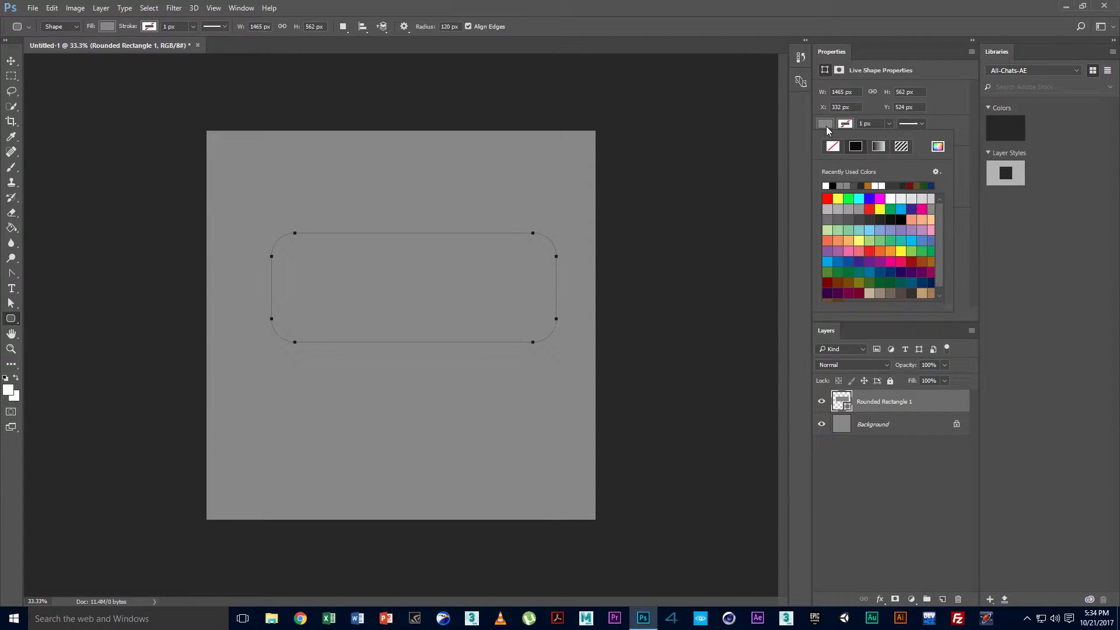
left_click(832, 185)
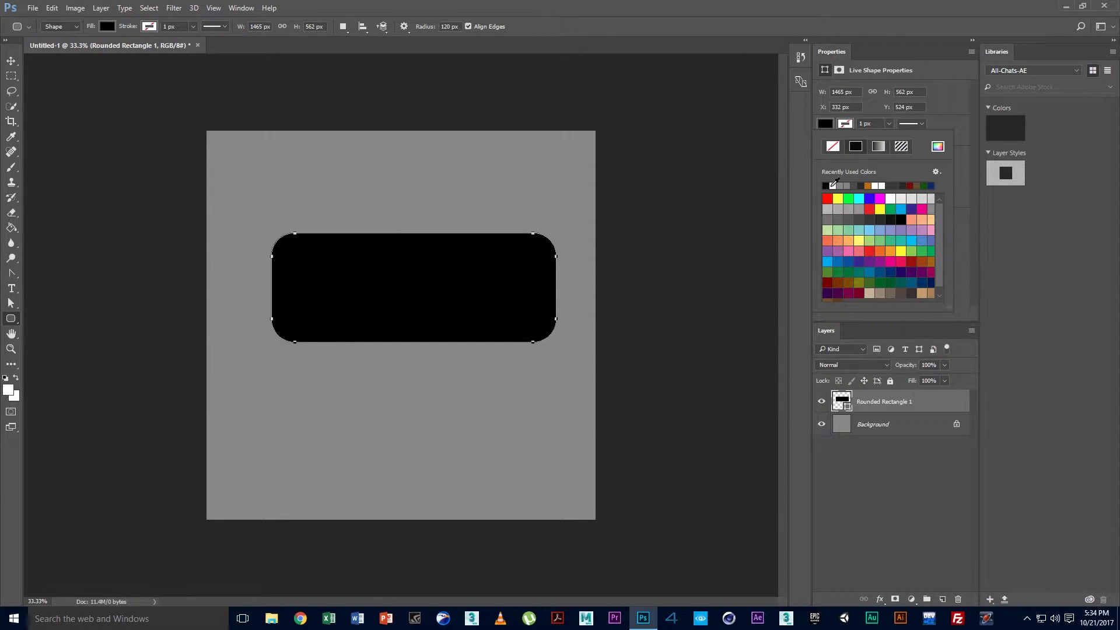
left_click(833, 185)
left_click(1029, 440)
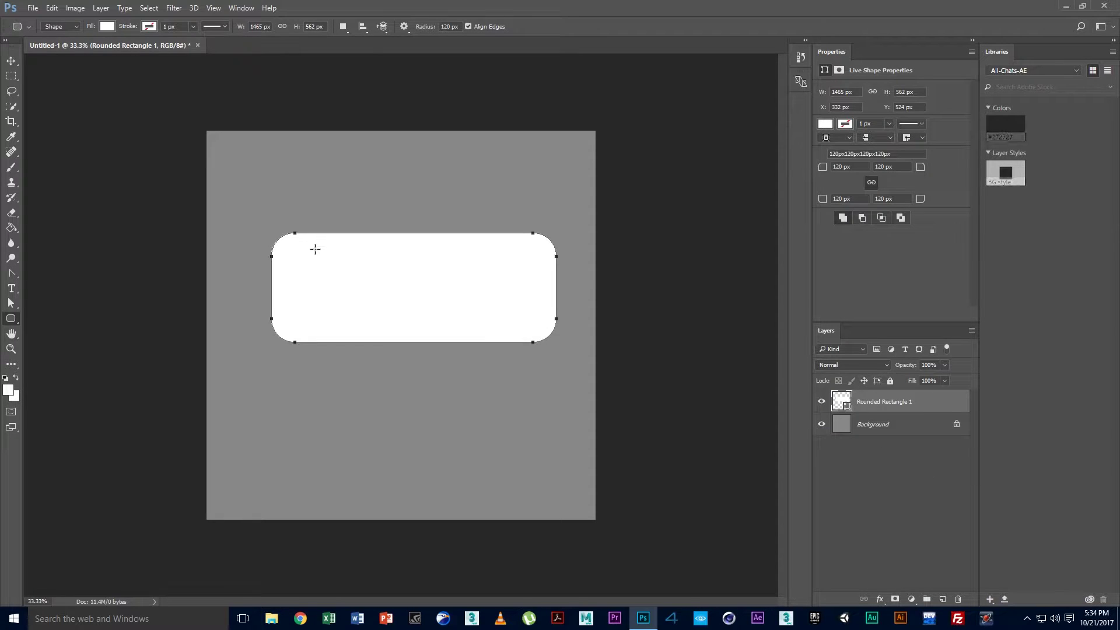
Convert the rectangle's four rounded corners into straight chamfered bevels
left_click(11, 60)
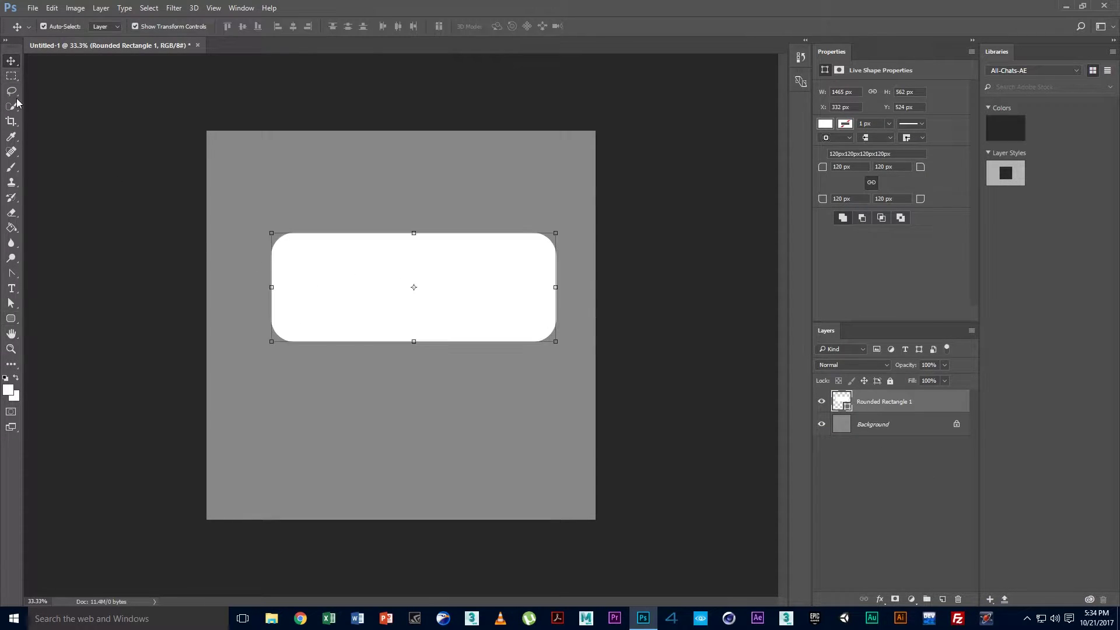
left_click(12, 273)
key("ctrl+plus")
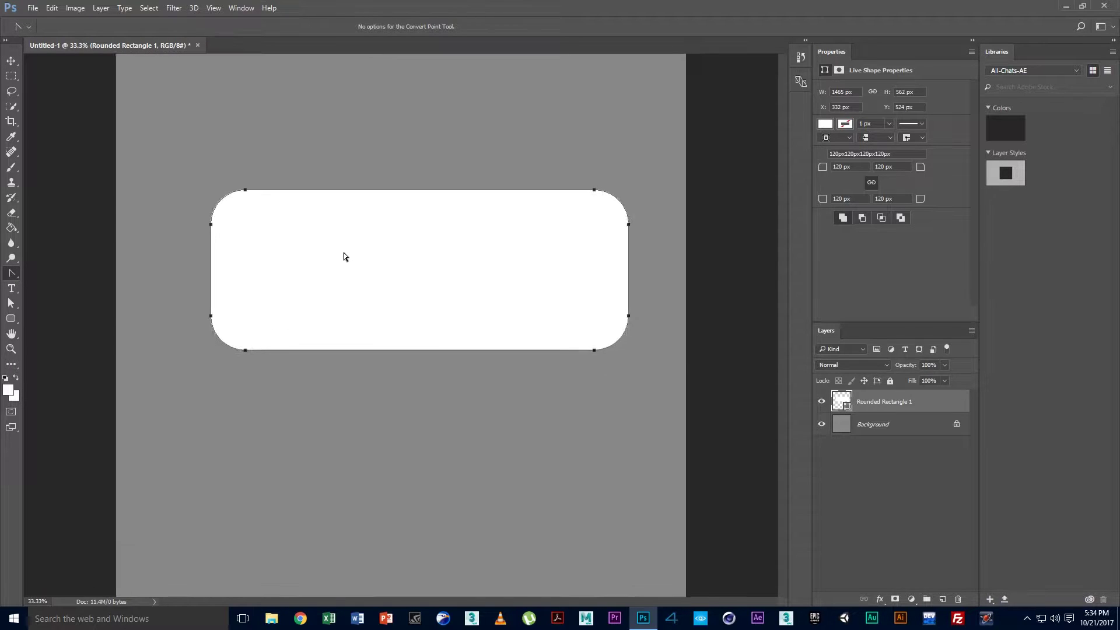
key("ctrl+plus")
left_click(187, 142)
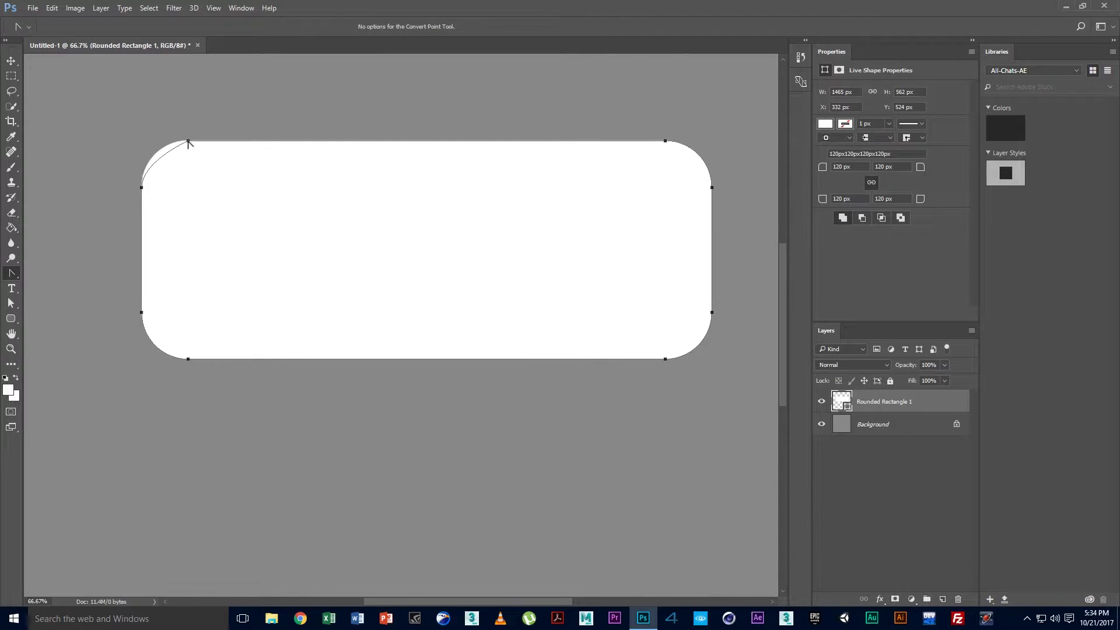
left_click(141, 188)
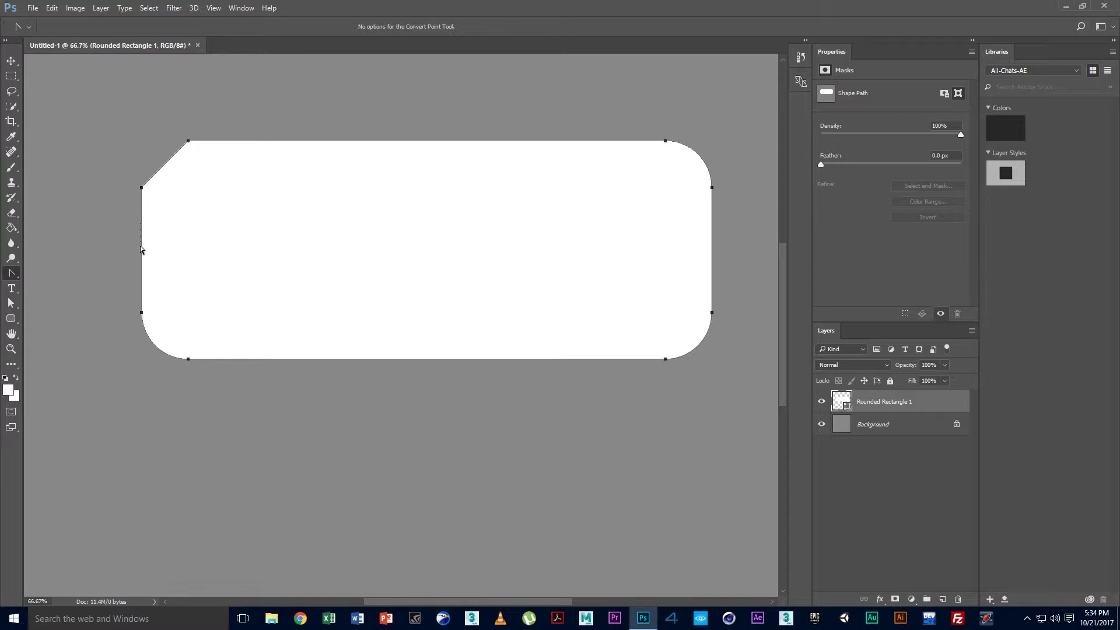
left_click(141, 312)
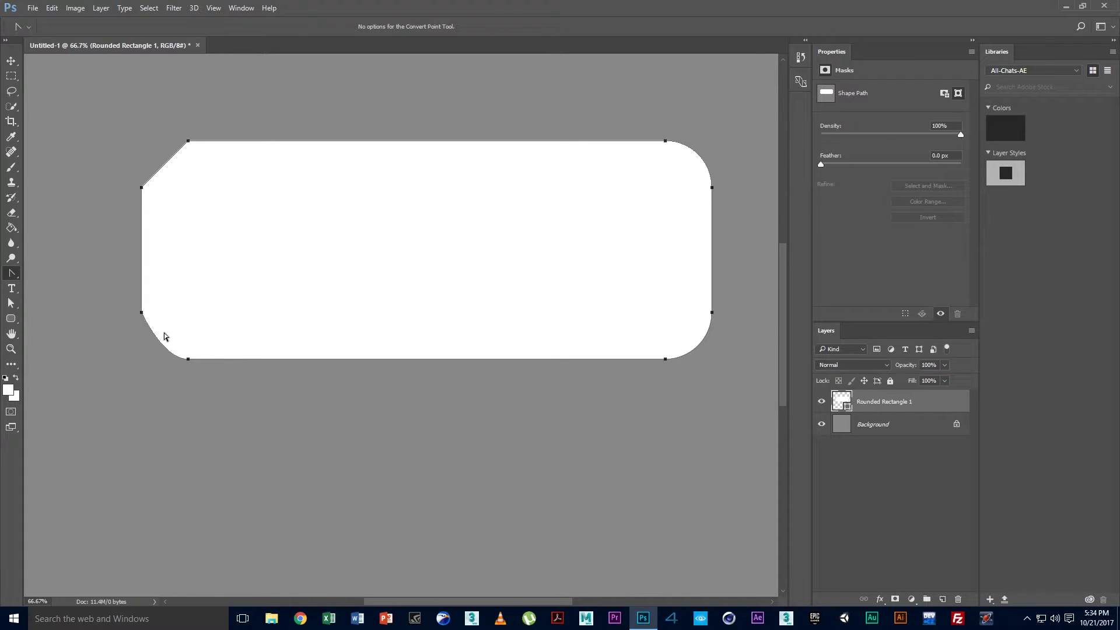
left_click(188, 359)
left_click(665, 359)
left_click(712, 313)
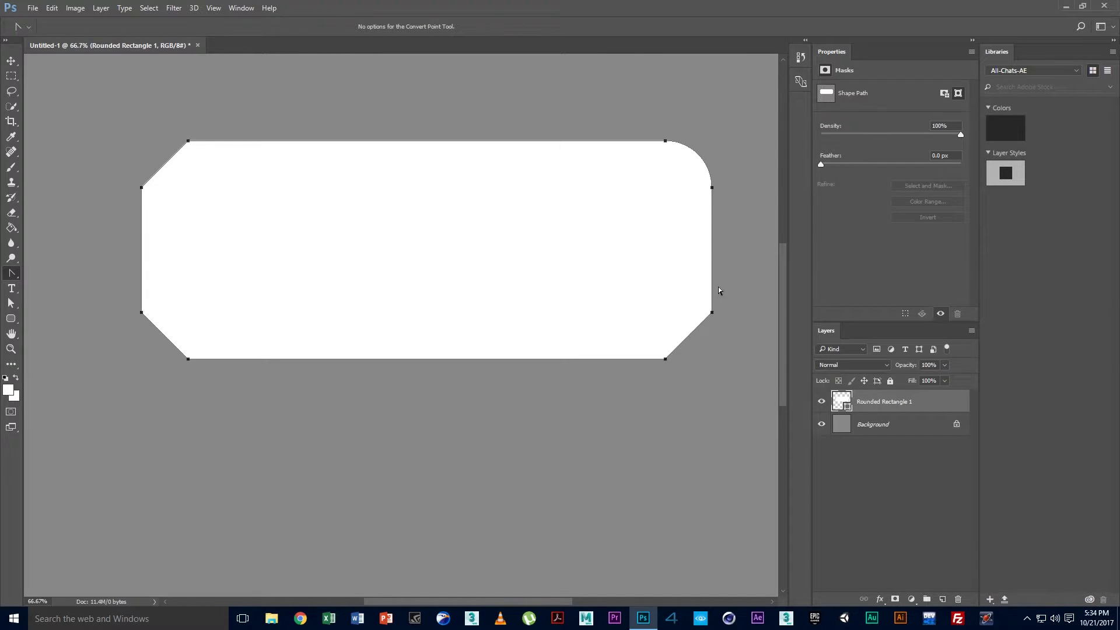
left_click(711, 188)
left_click(665, 141)
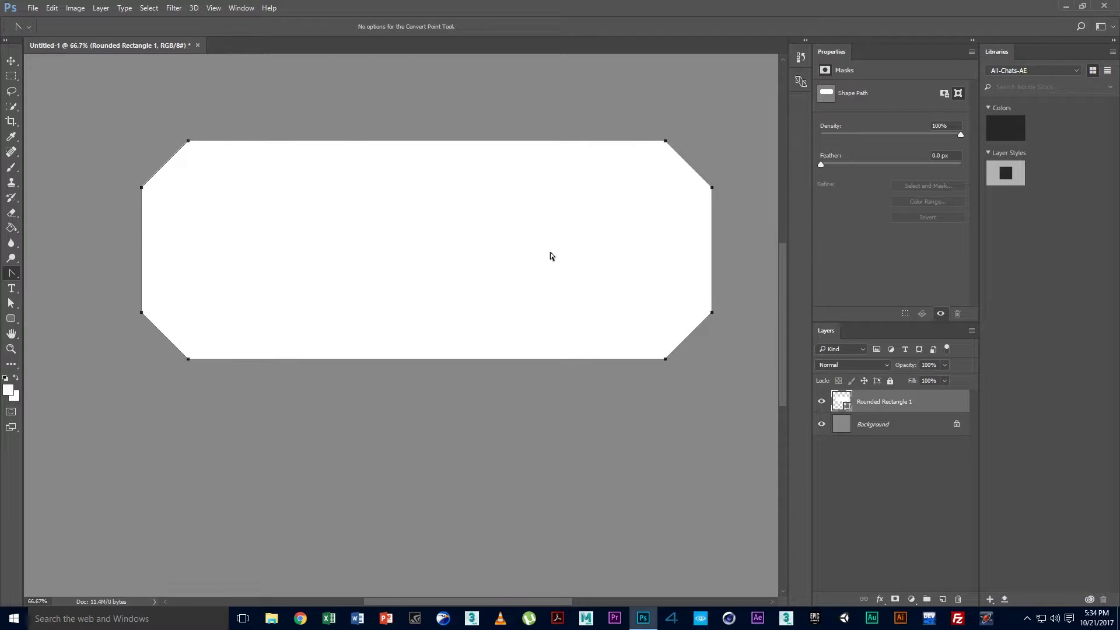
key("ctrl+minus")
key("ctrl+minus")
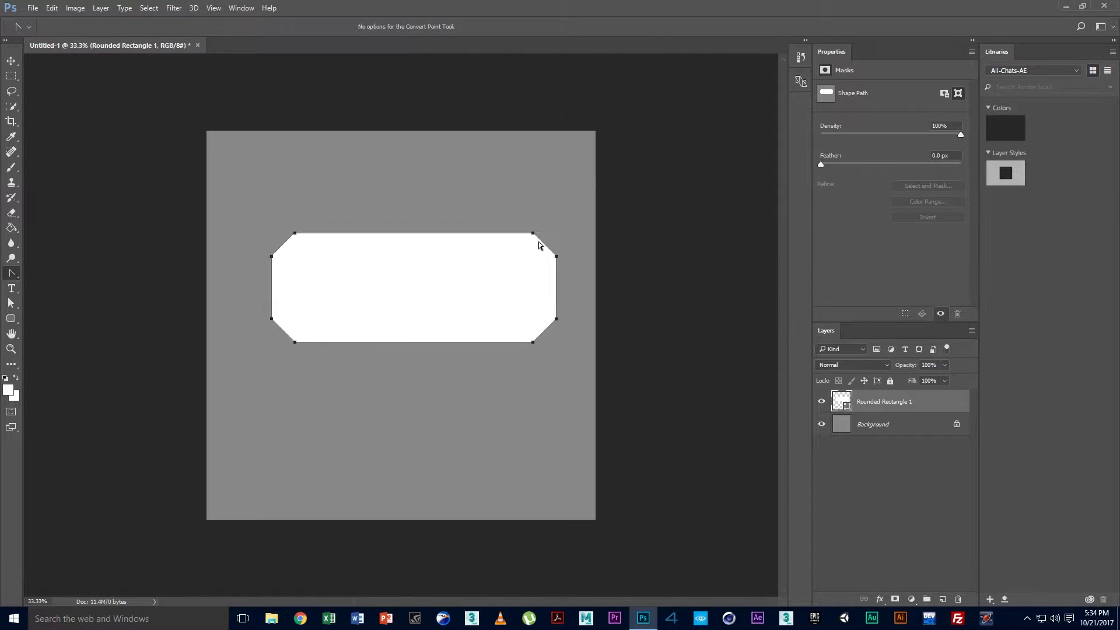
Change the chamfered shape's fill to dark grey 3e3e3e
double_click(841, 402)
left_click_drag(709, 300, 680, 352)
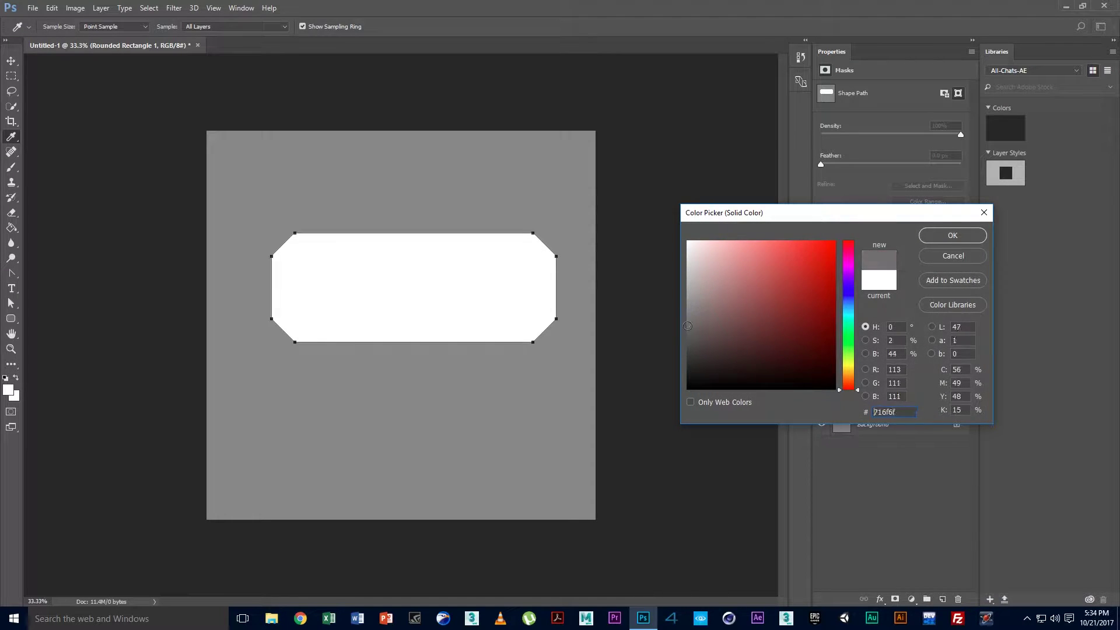
left_click(952, 235)
left_click(12, 61)
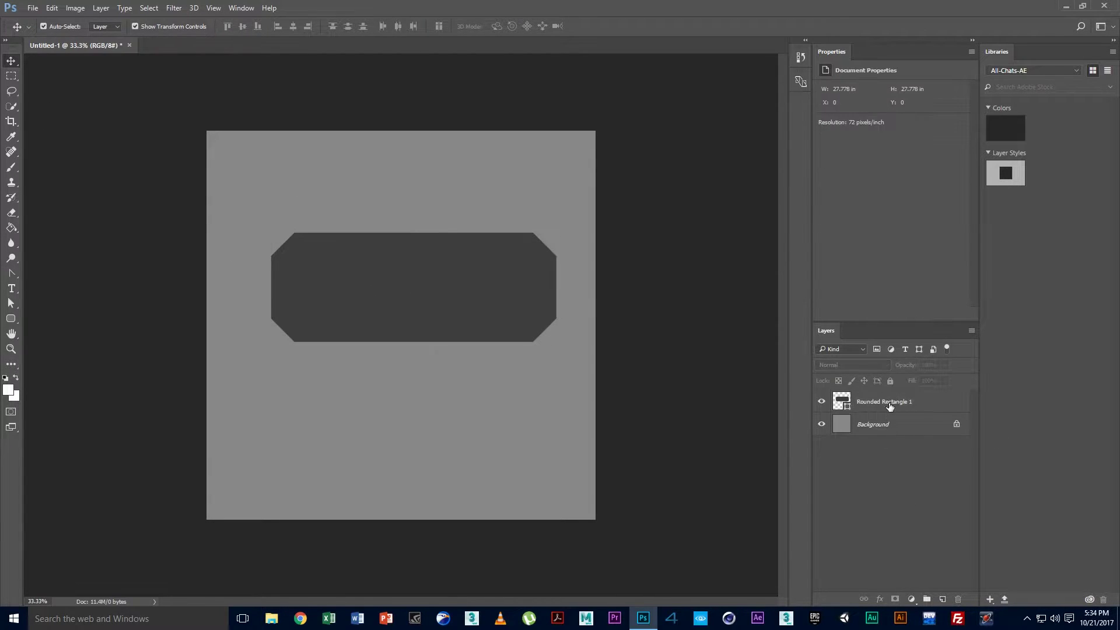
Duplicate the chamfered shape layer and shrink the copy evenly inside the original
key("ctrl+j")
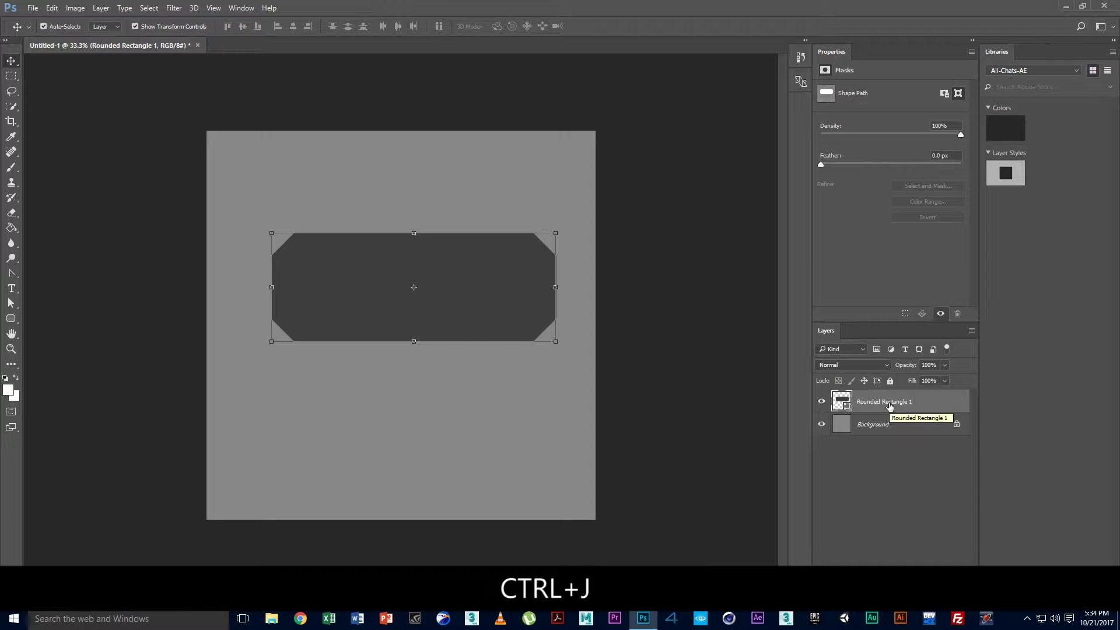
right_click(890, 407)
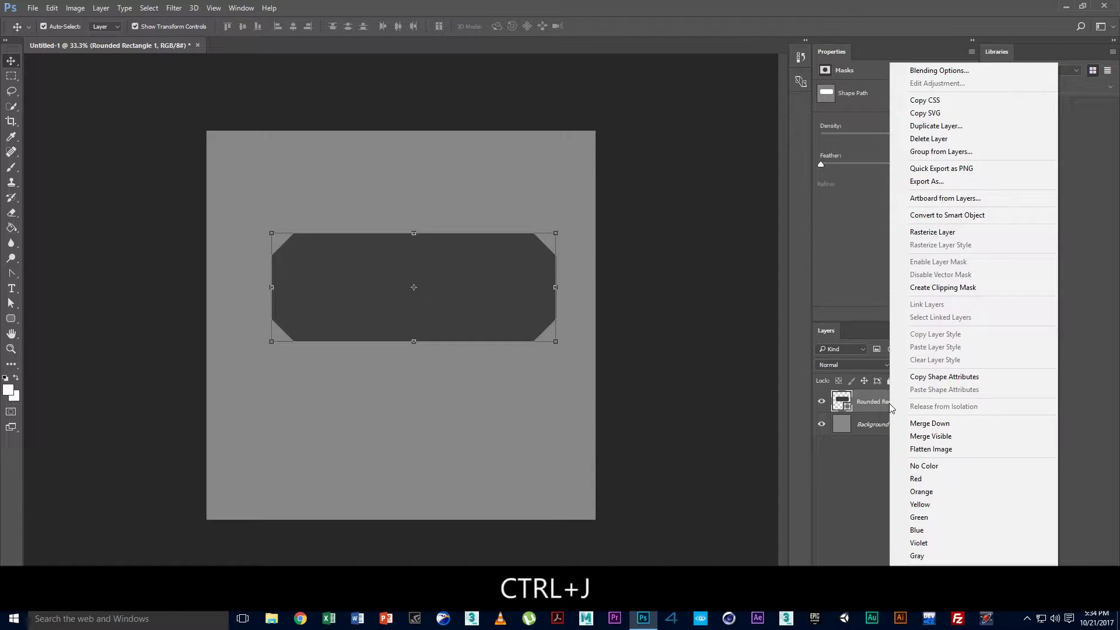
left_click(880, 475)
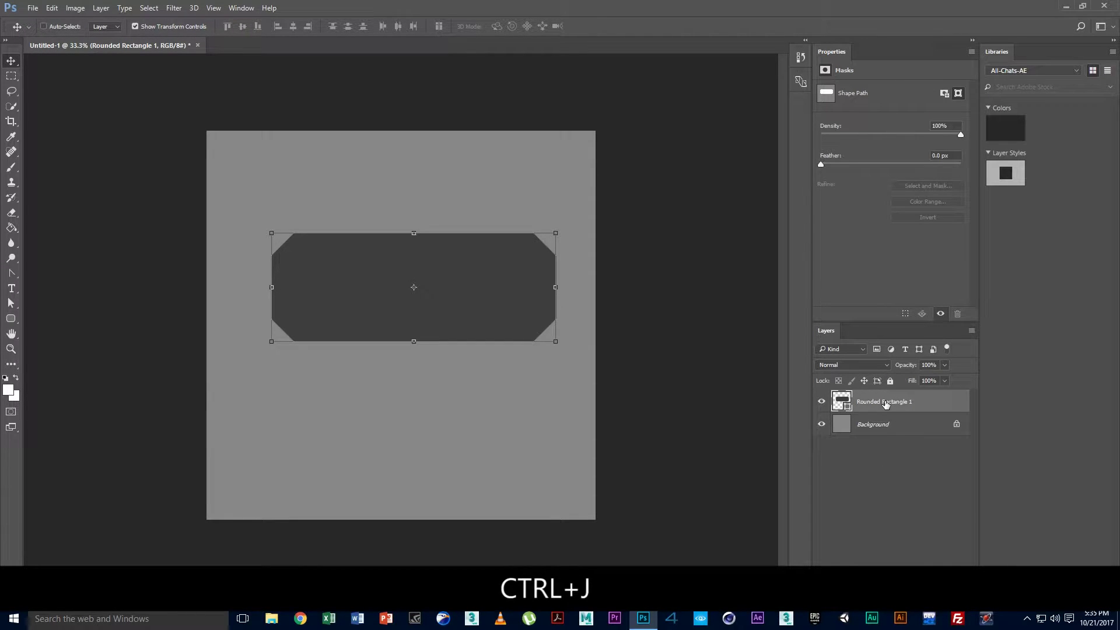
key("ctrl+j")
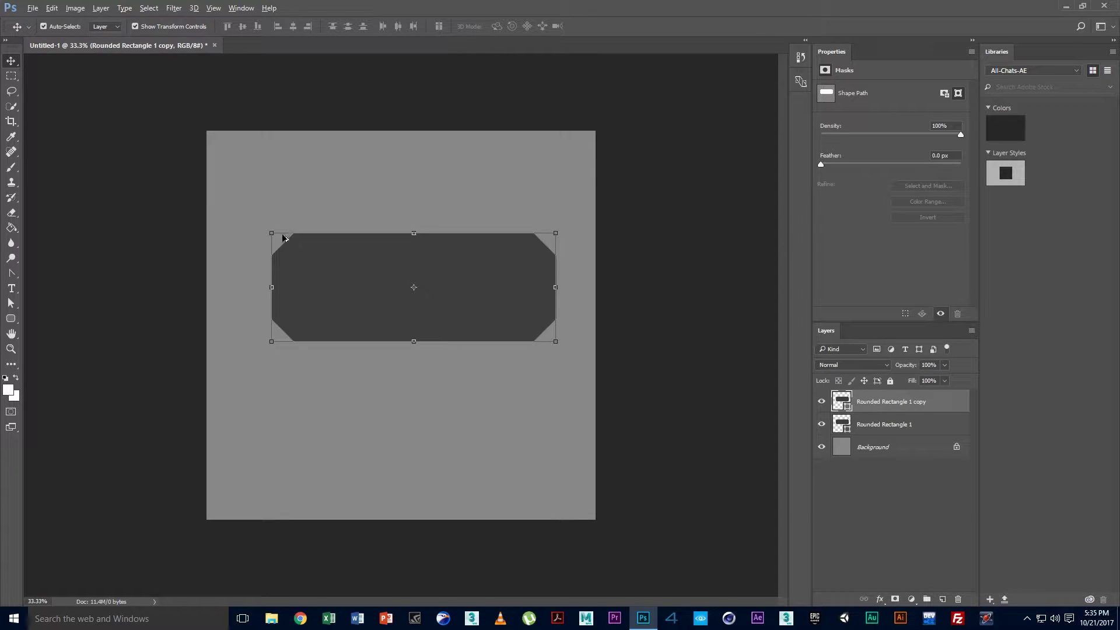
left_click_drag(269, 230, 289, 235)
left_click(11, 60)
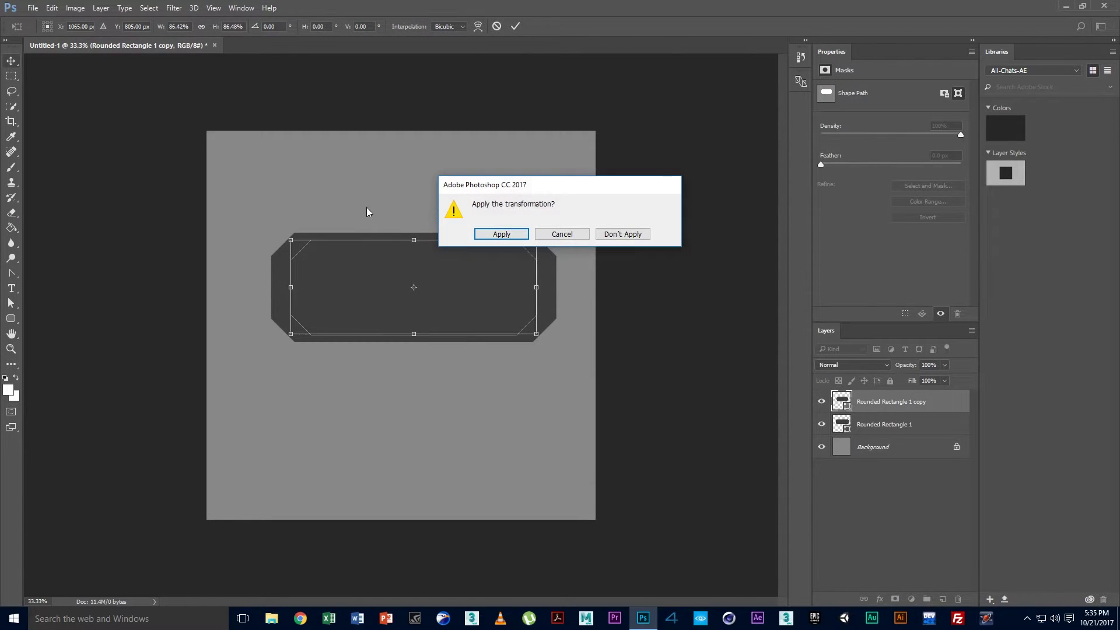
left_click(485, 237)
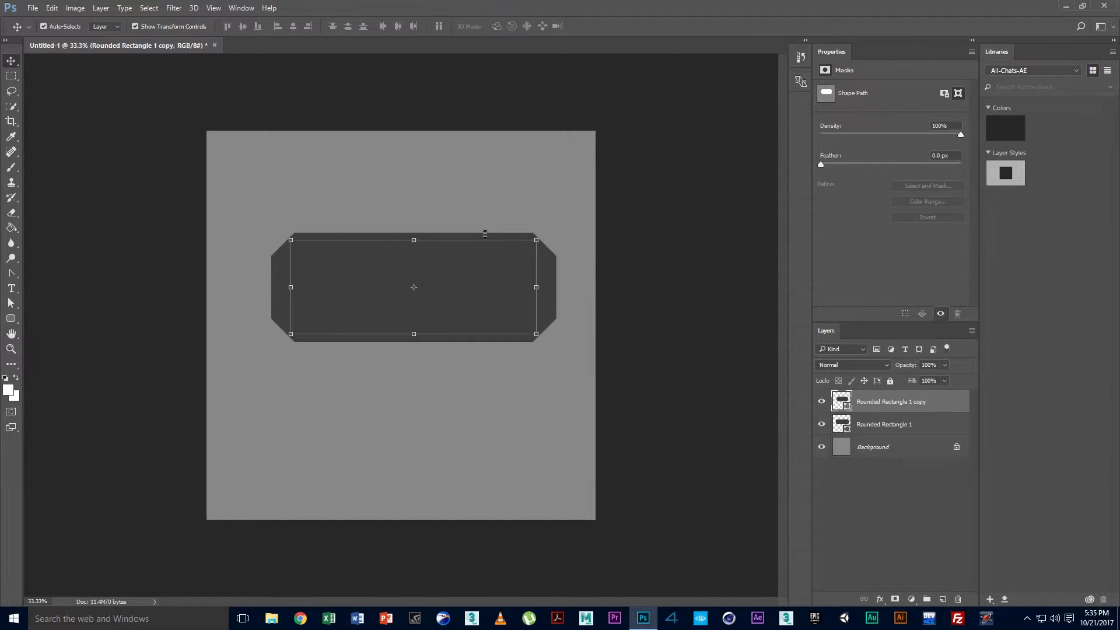
Fill the inner copy light grey 848484 and open Rounded Rectangle 1's Layer Style
double_click(842, 401)
left_click_drag(692, 322, 686, 315)
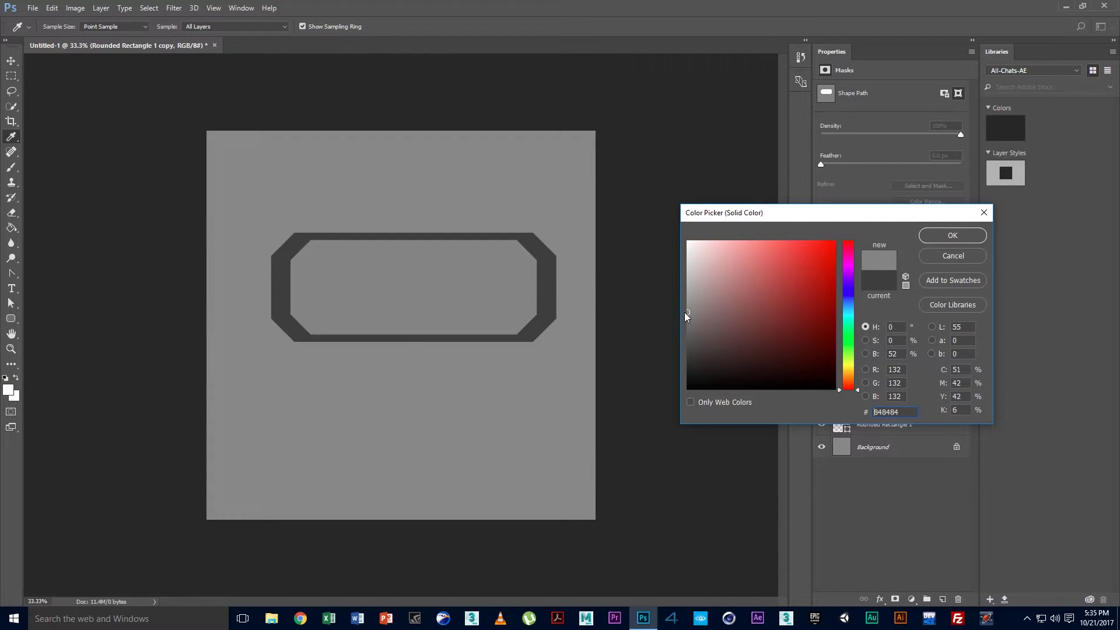
left_click(953, 236)
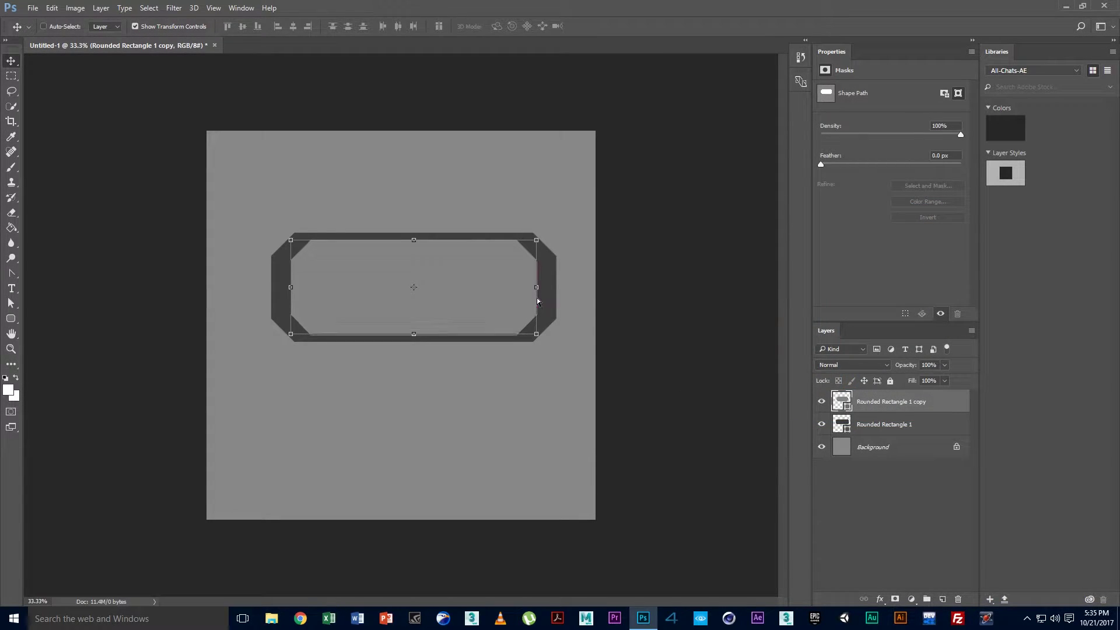
key("ctrl+plus")
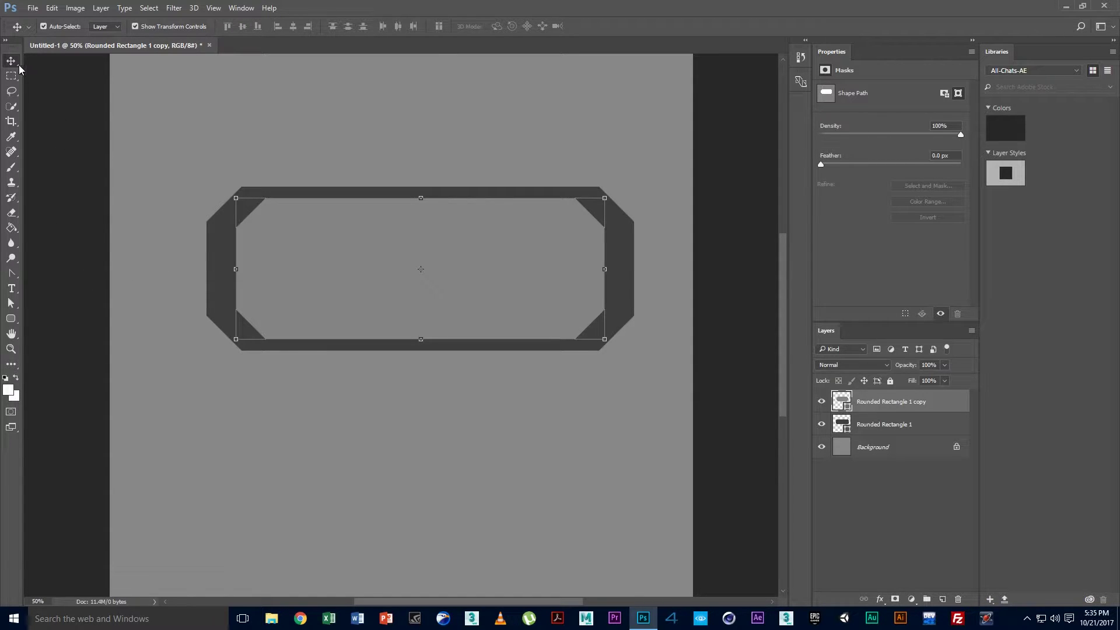
left_click(867, 426)
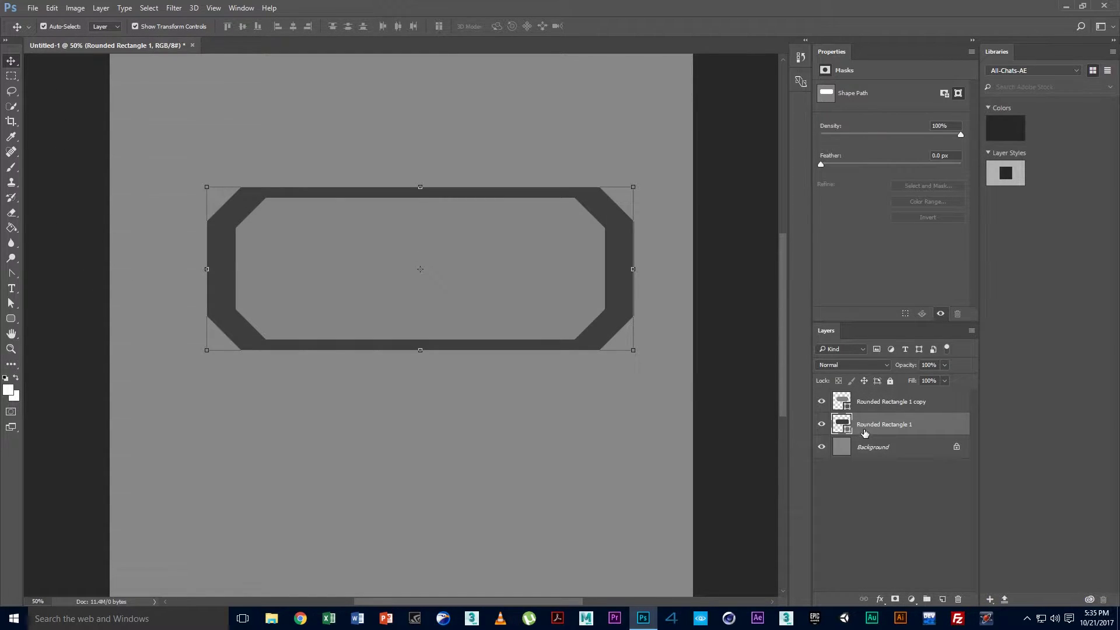
double_click(949, 428)
left_click_drag(715, 172, 662, 125)
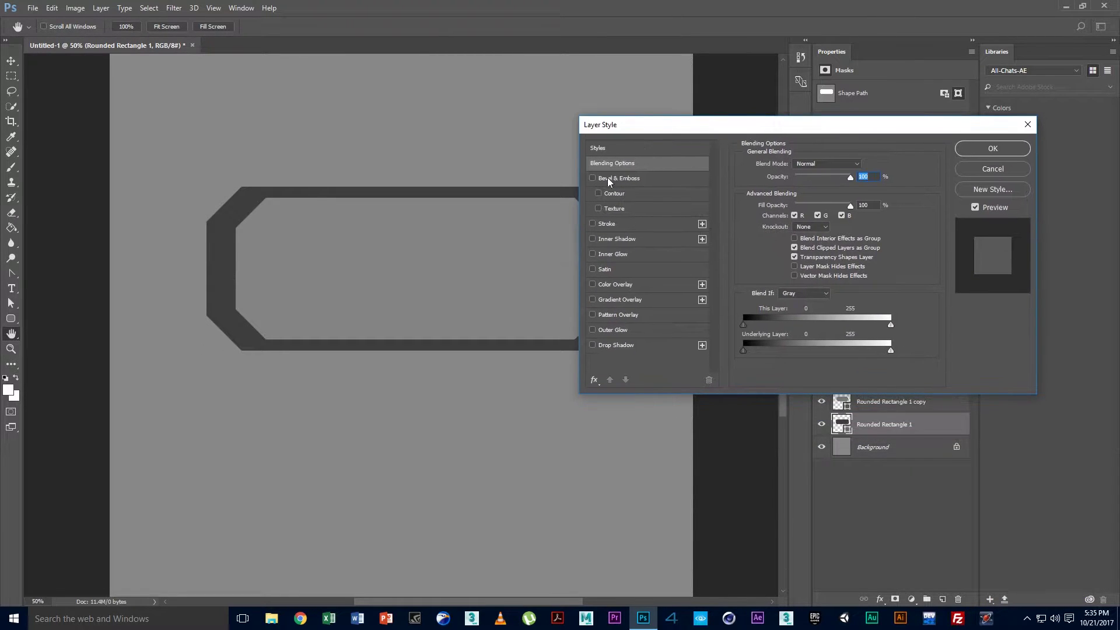
Apply Bevel & Emboss to the frame: Inner Bevel, Chisel Hard, 200% depth, 59 px size
left_click(592, 179)
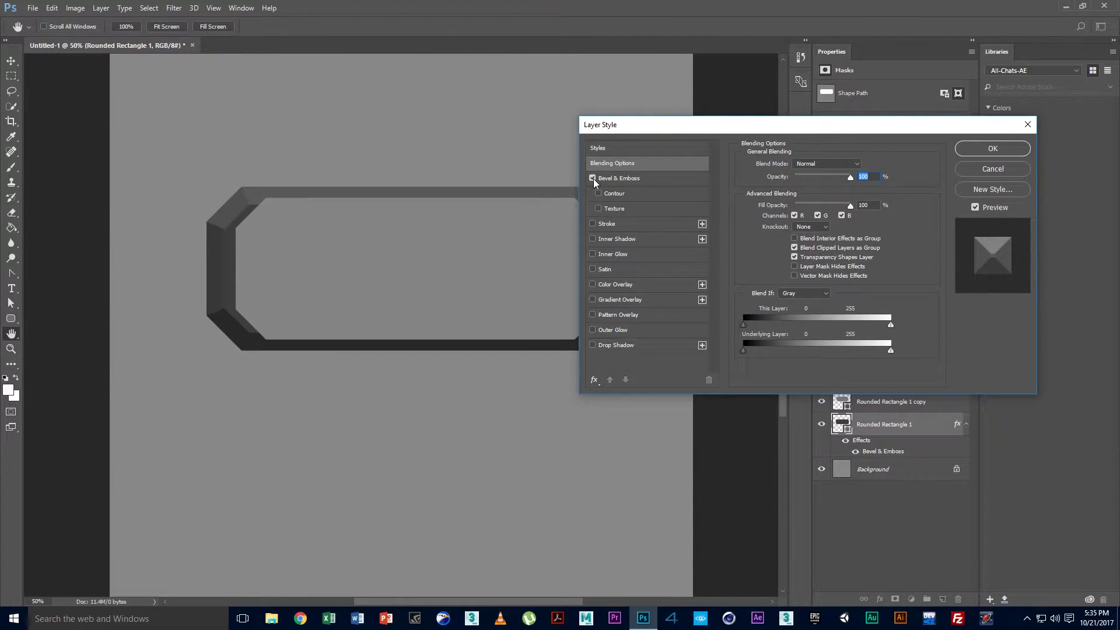
left_click(831, 166)
left_click(831, 165)
left_click(609, 179)
left_click(819, 178)
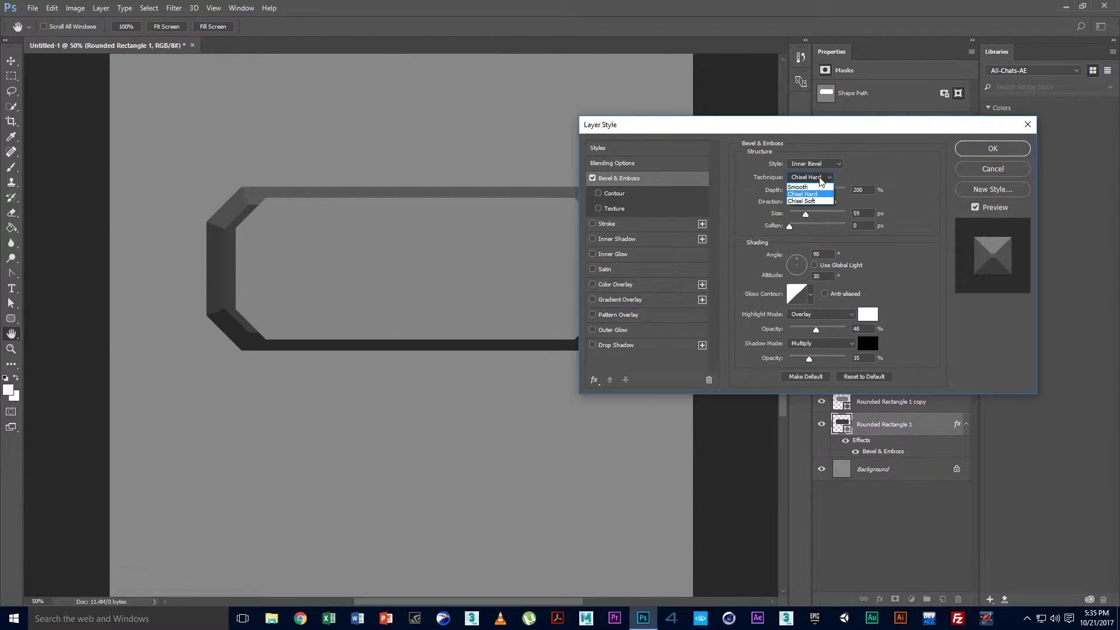
left_click(819, 167)
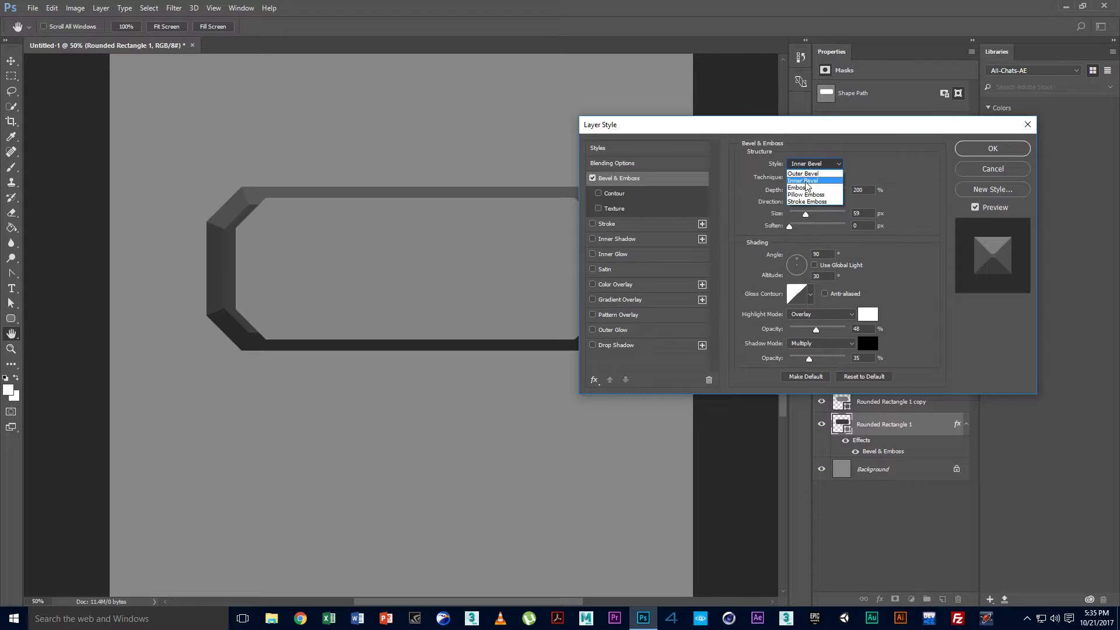
left_click(857, 166)
left_click(813, 178)
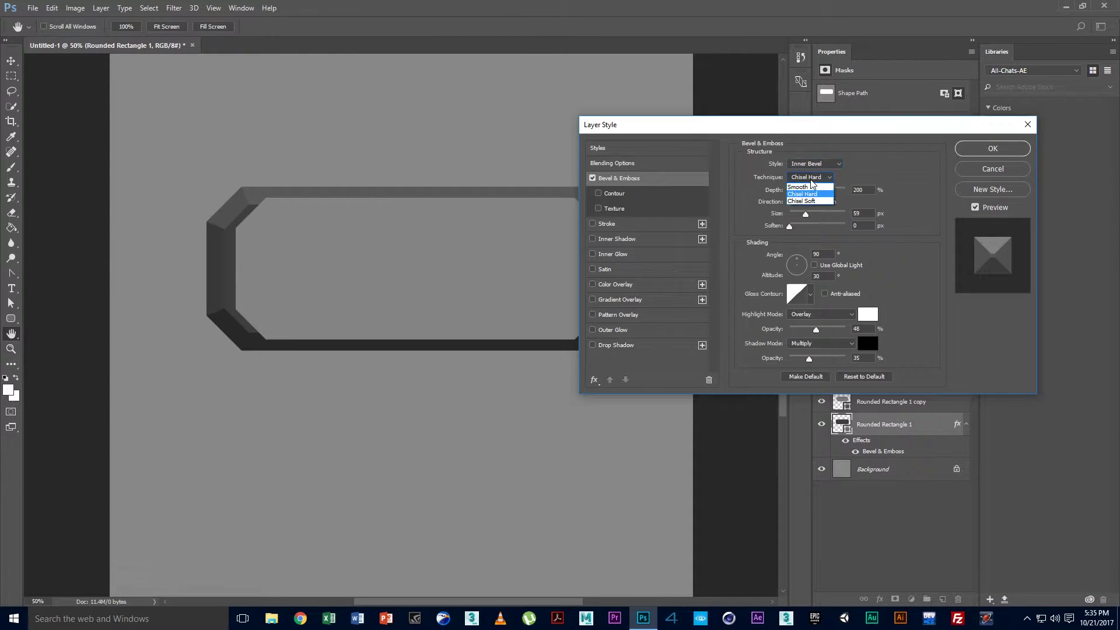
left_click(811, 194)
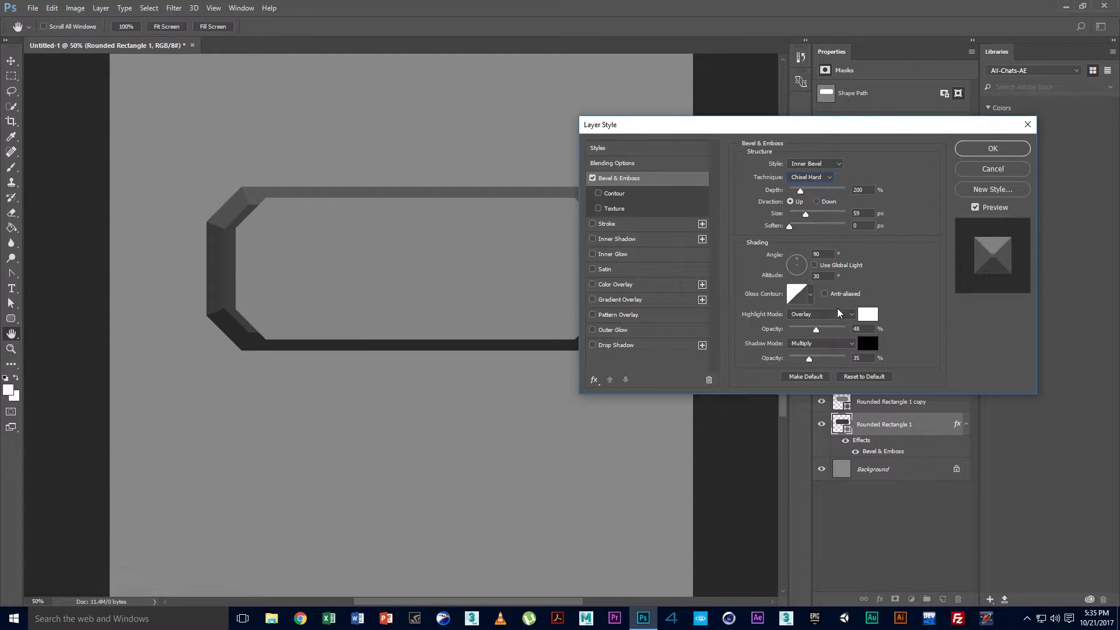
left_click(992, 149)
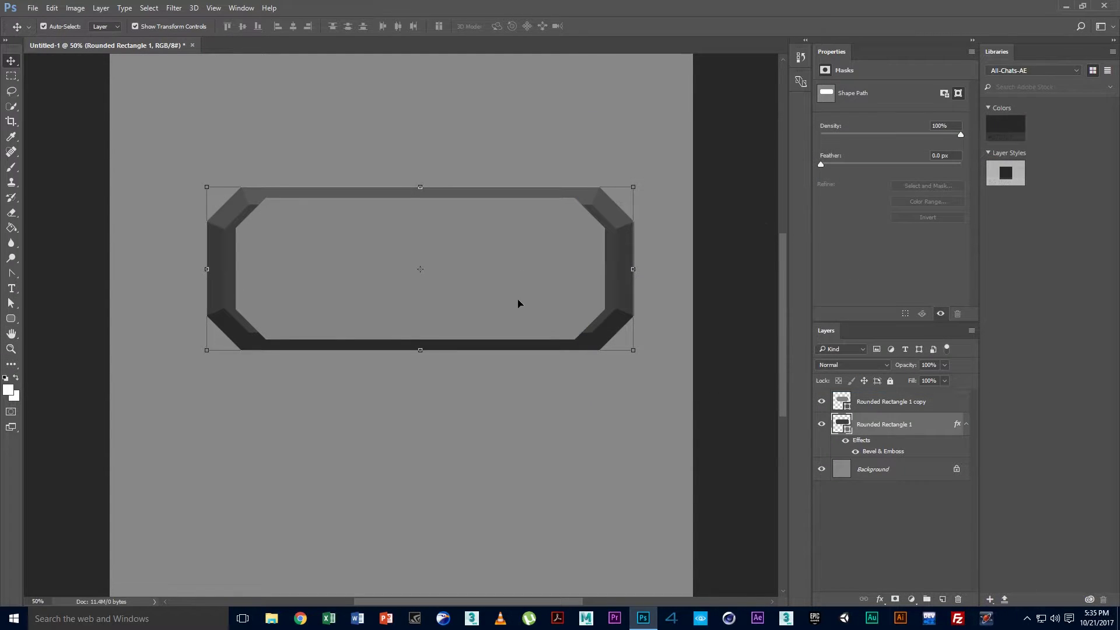
Push the inner copy's left and right side anchors outward
left_click(860, 405)
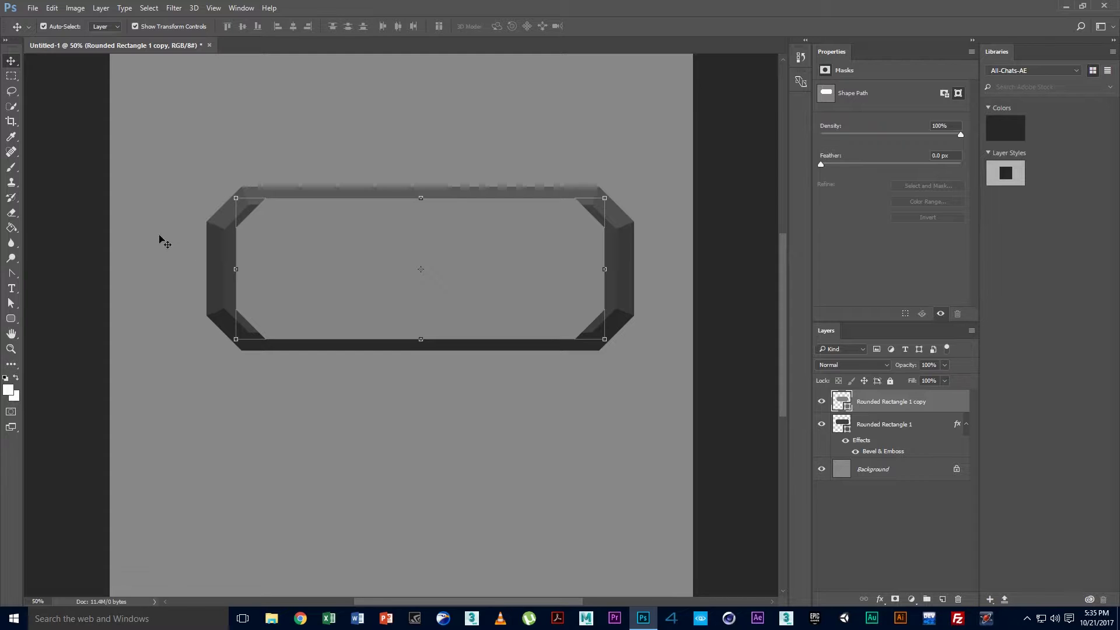
left_click(11, 302)
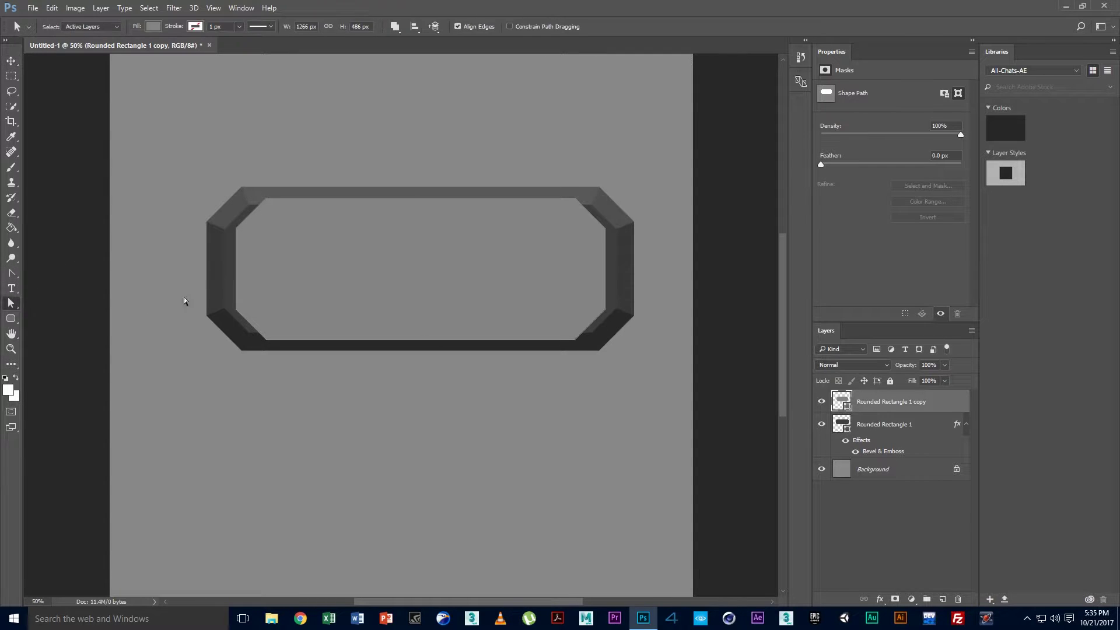
left_click_drag(205, 183, 316, 404)
key("shift+Left")
key("shift+Left")
key("shift+Left")
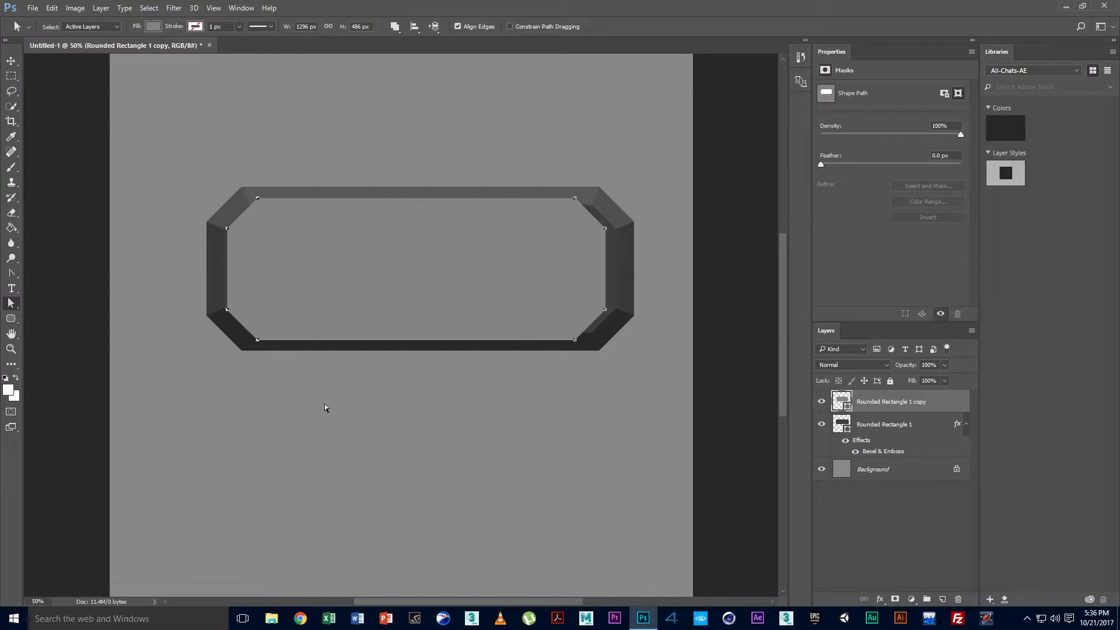
key("shift+Left")
left_click_drag(707, 161, 548, 390)
key("shift+Right")
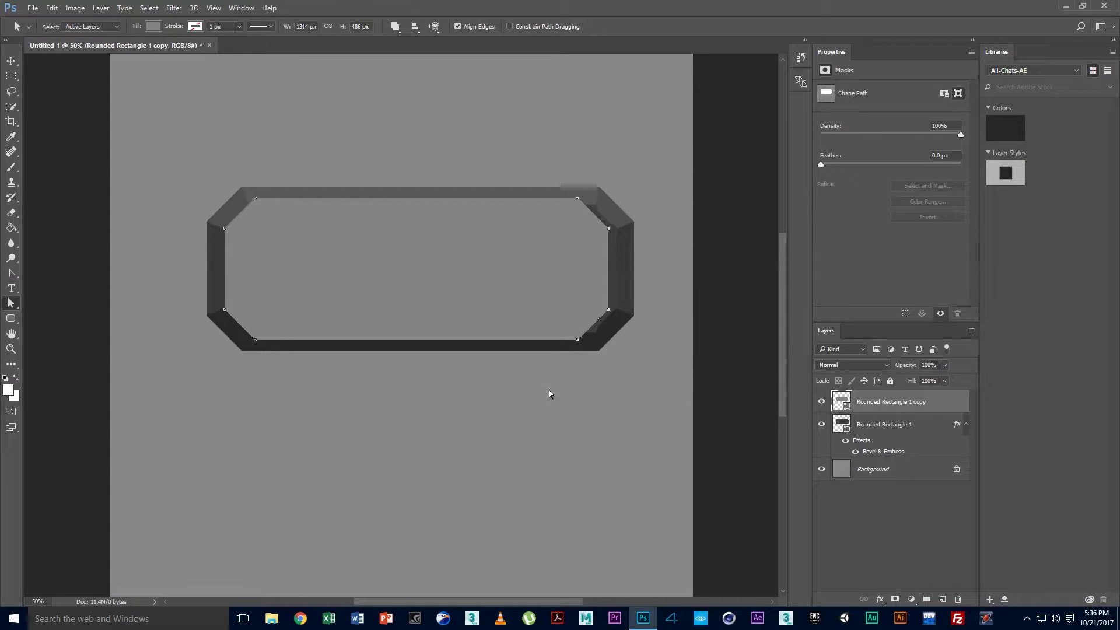
key("shift+Right")
key("shift+Right")
key("Right")
key("Right")
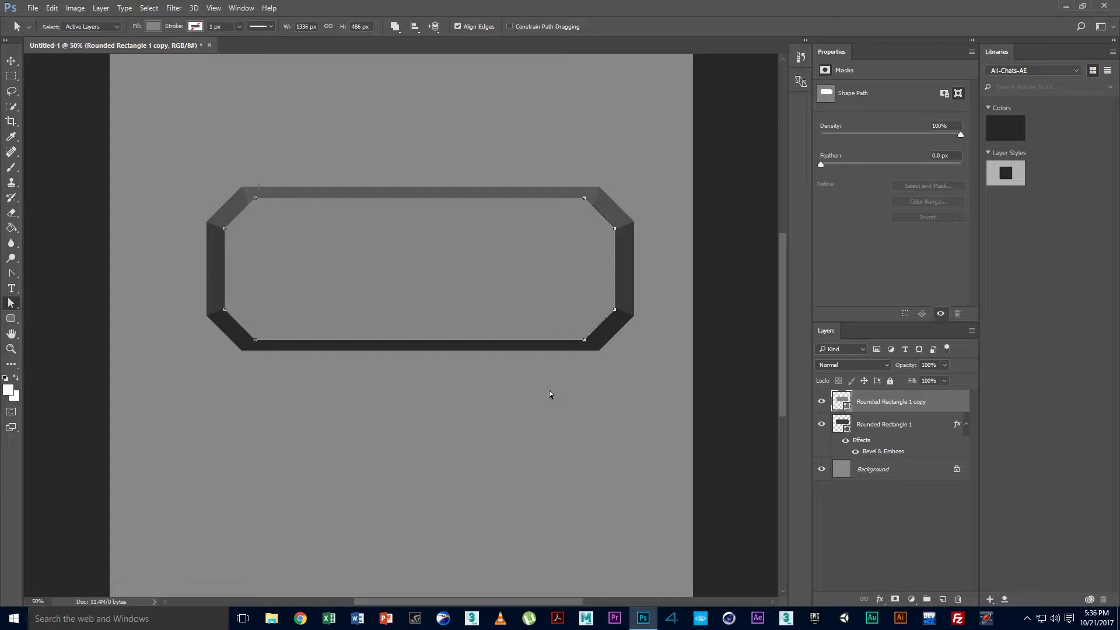
Nudge the inner copy's top edge down and its bottom edge up
left_click_drag(236, 174, 650, 212)
key("Down")
key("Down")
key("Down")
key("Down")
key("shift+Down")
key("shift+Down")
key("shift+Down")
key("Down")
key("Down")
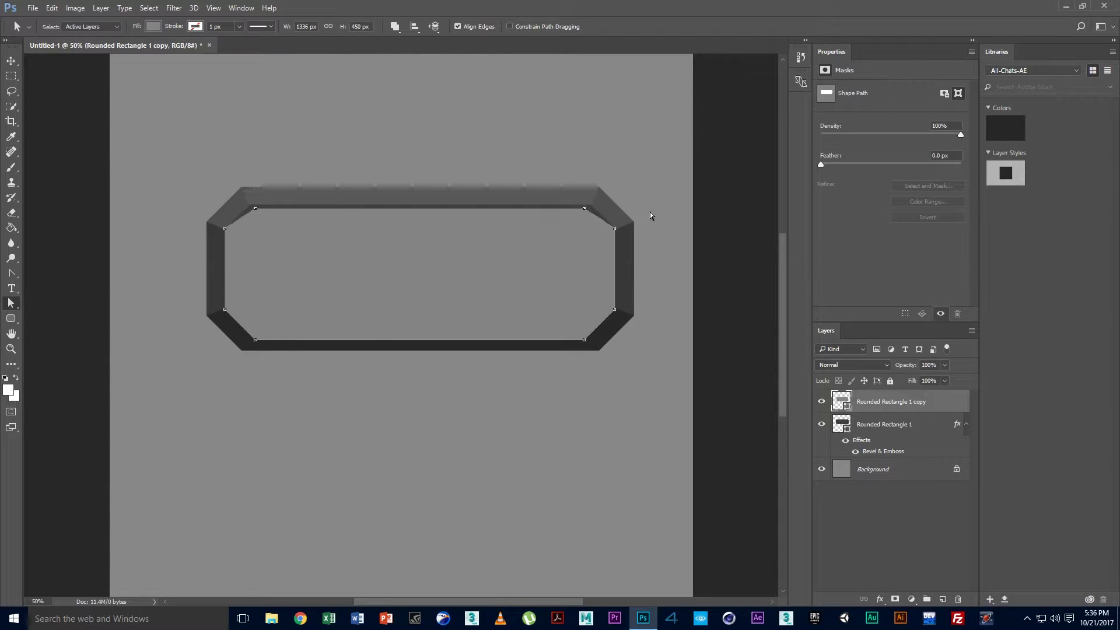
key("shift+Up")
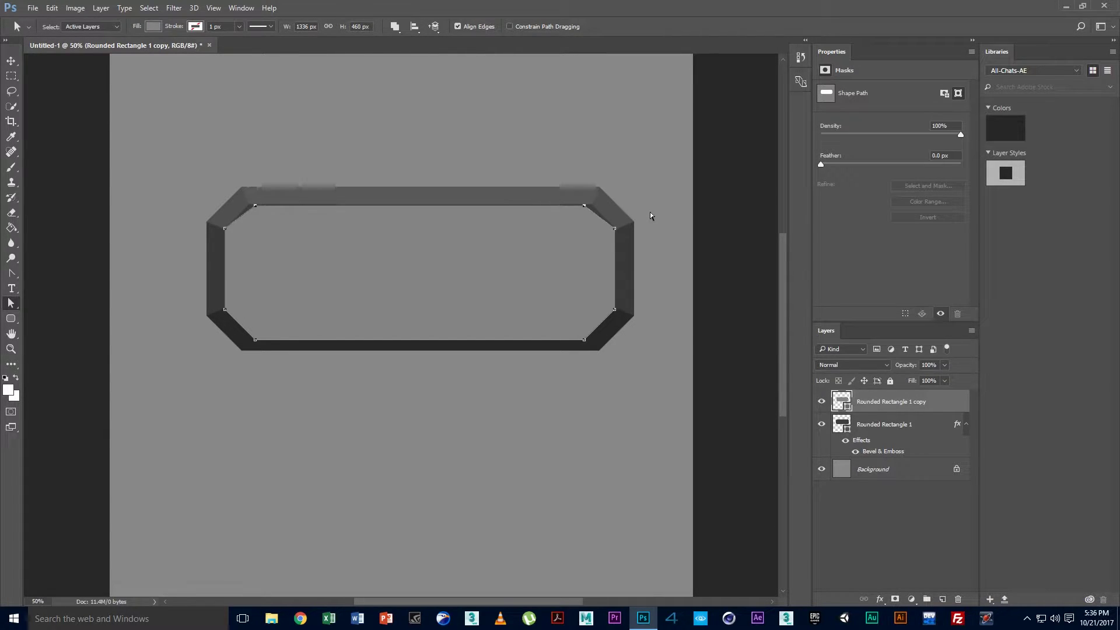
key("Up")
key("Up")
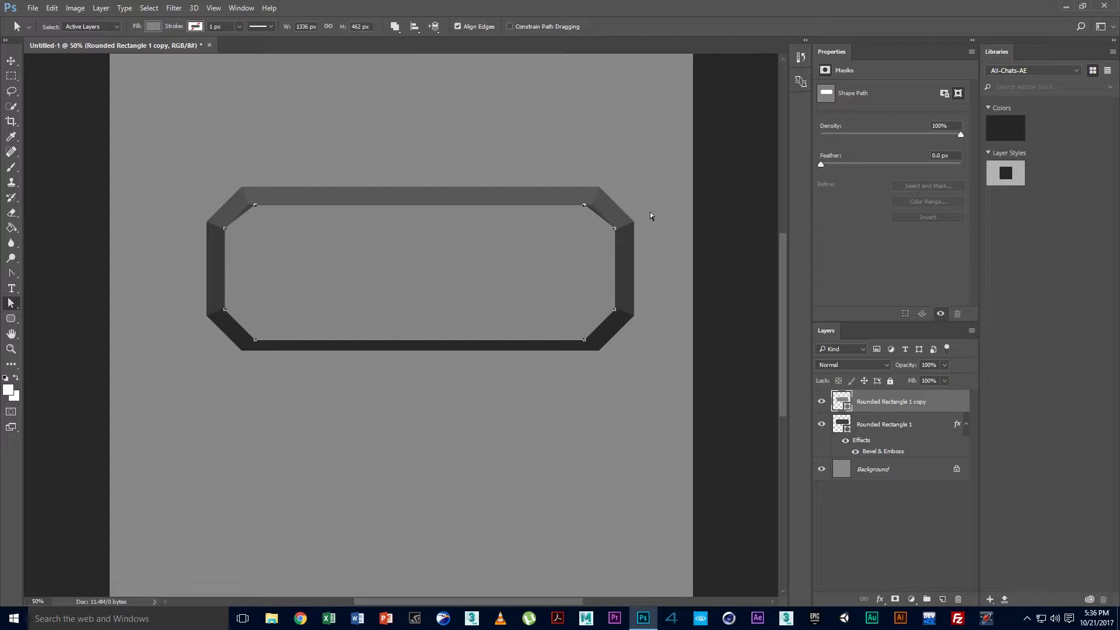
left_click_drag(220, 400, 627, 335)
key("shift+Up")
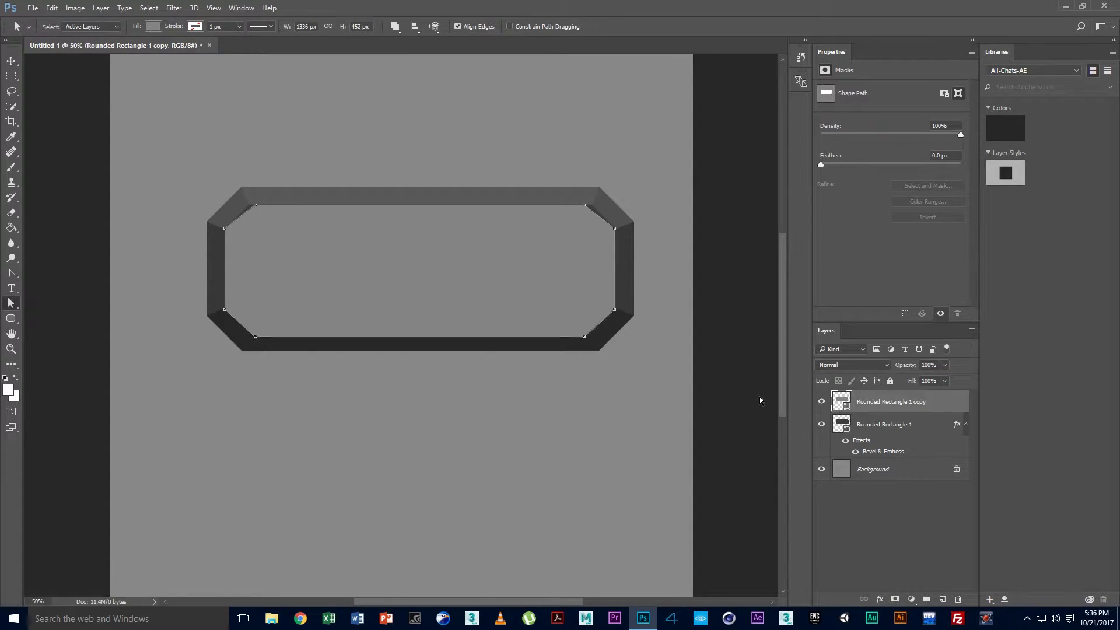
key("shift+Up")
key("Up")
key("Up")
key("Up")
key("Up")
key("Up")
key("Up")
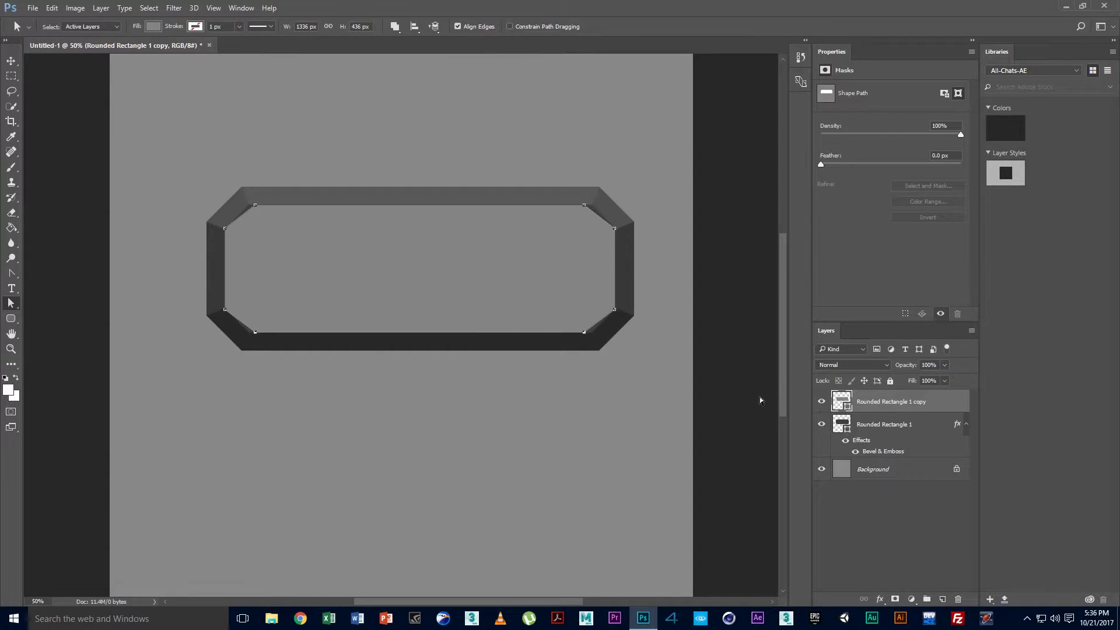
key("Up")
key("Up")
key("Up")
key("Up")
key("Down")
key("Down")
Widen the inner copy's left and right corner points, reaching 1336 × 434 px
left_click_drag(265, 216, 323, 380)
key("shift+Left")
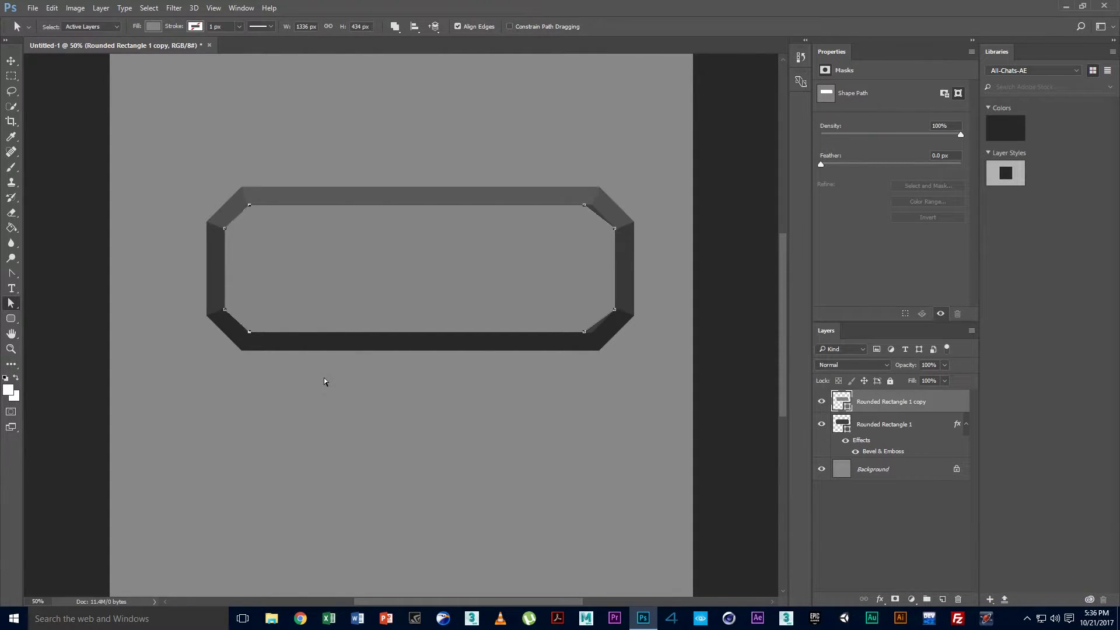
left_click_drag(506, 150, 603, 399)
key("shift+Right")
key("shift+Right")
key("Right")
key("Right")
key("Right")
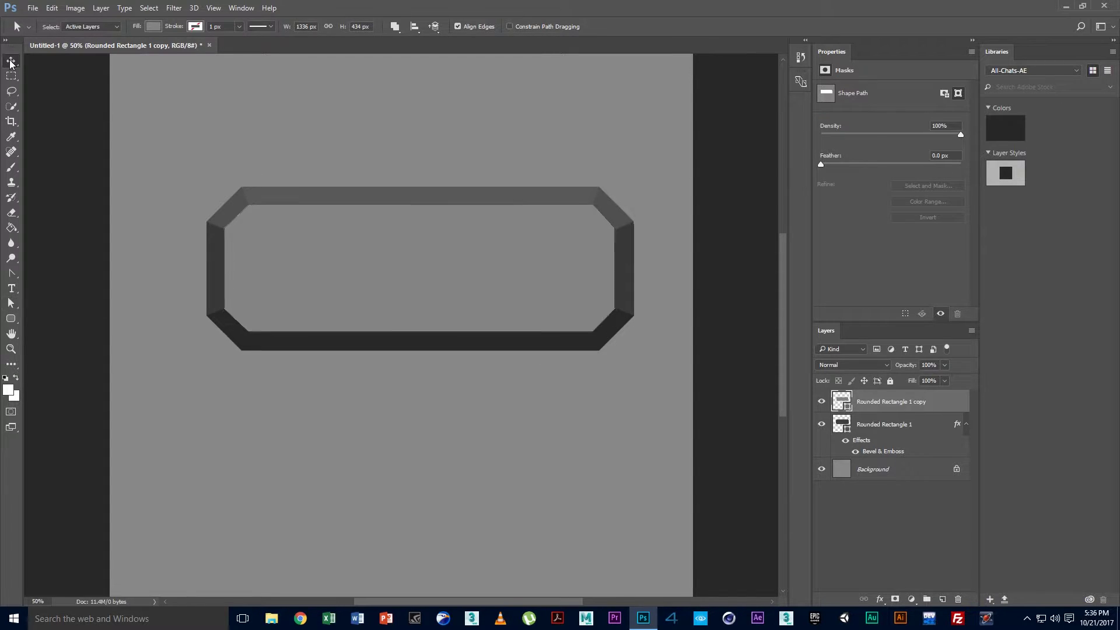
Fill the inner Rounded Rectangle 1 copy with dark grey #323232
key("v")
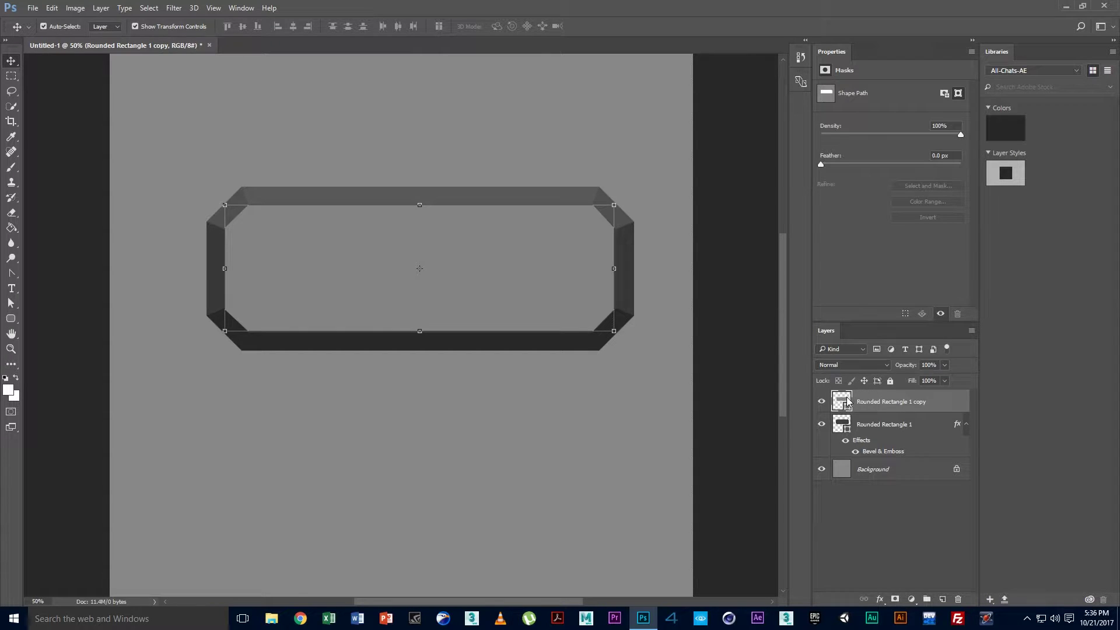
double_click(842, 401)
type("323232")
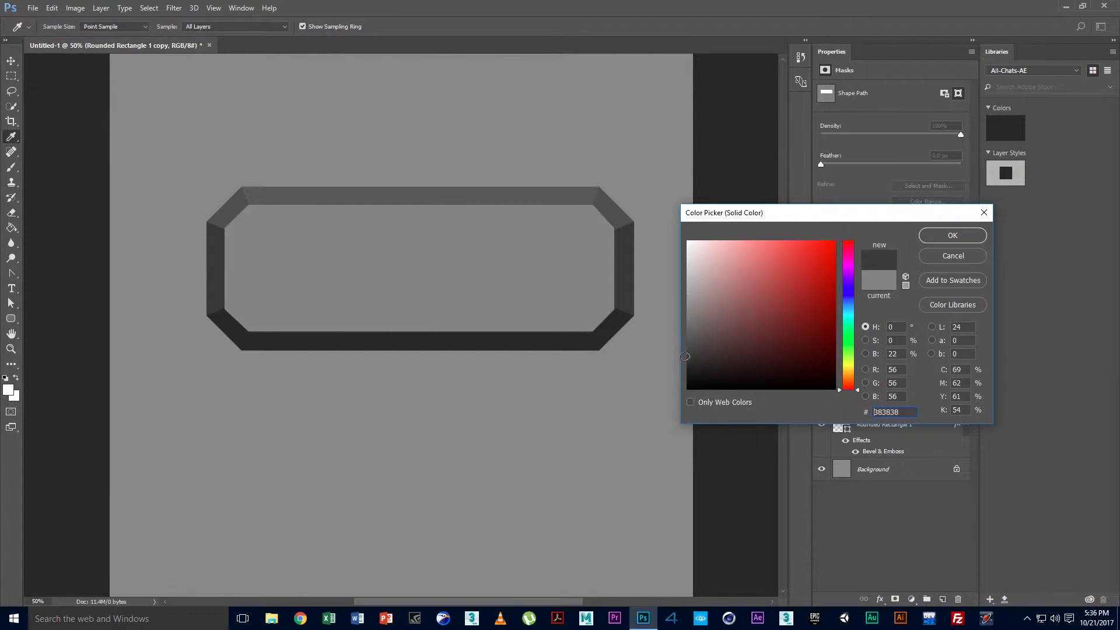
left_click(954, 237)
left_click(532, 385)
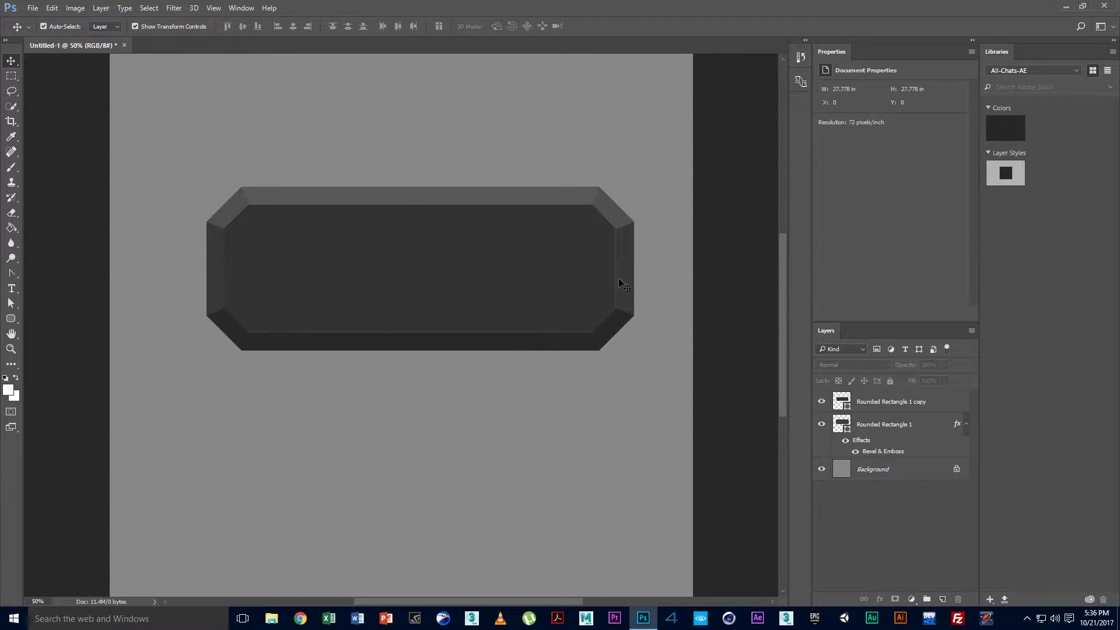
left_click(11, 303)
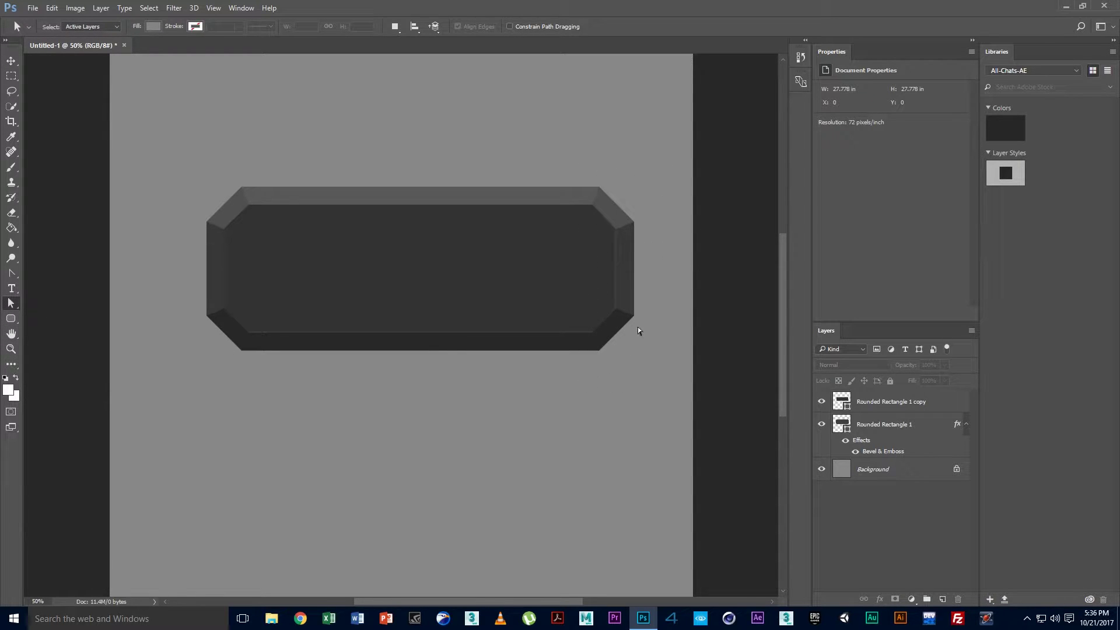
Nudge the inner dark panel's right-side anchors outward
left_click(885, 402)
left_click_drag(705, 159, 648, 366)
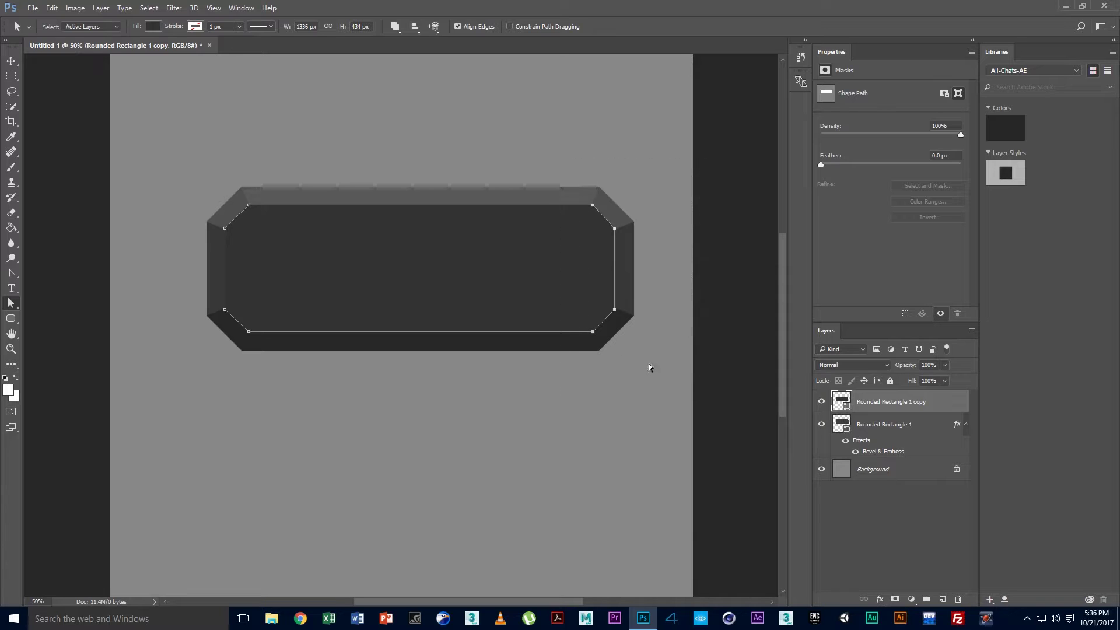
key("ctrl+plus")
key("ctrl+plus")
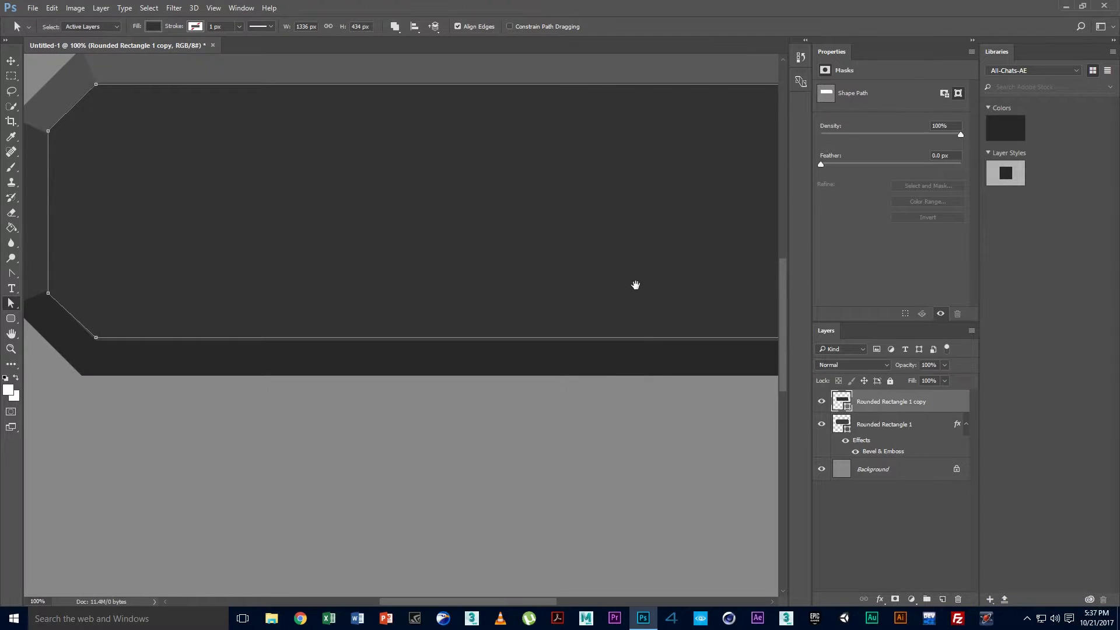
left_click_drag(636, 285, 242, 350)
left_click_drag(422, 347, 547, 344)
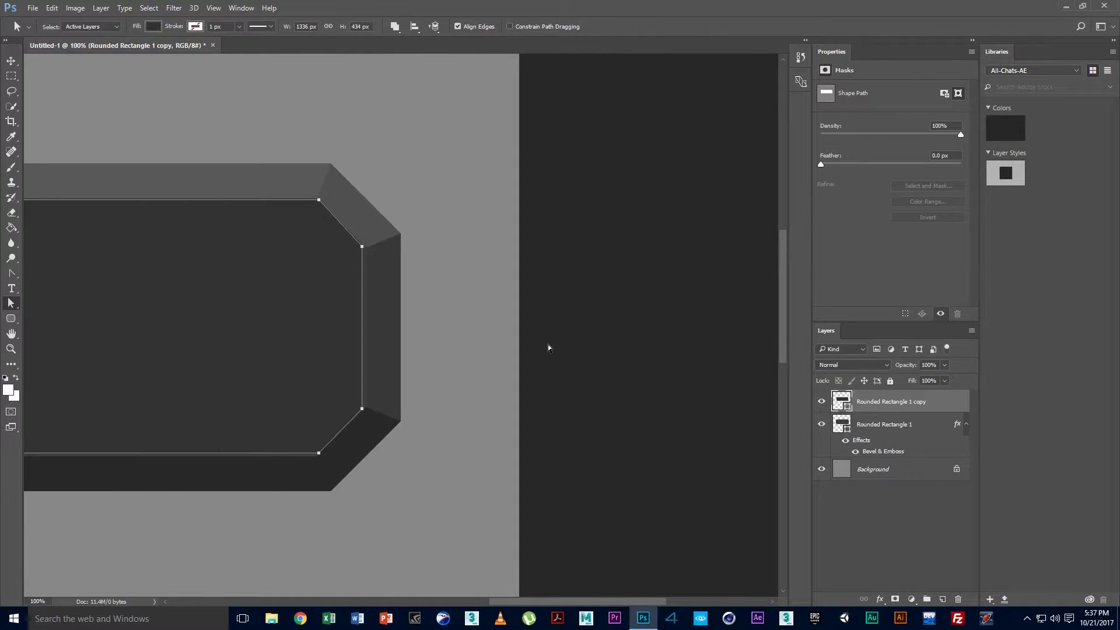
key("Right")
key("Right")
key("Right")
key("Right")
key("Right")
key("Right")
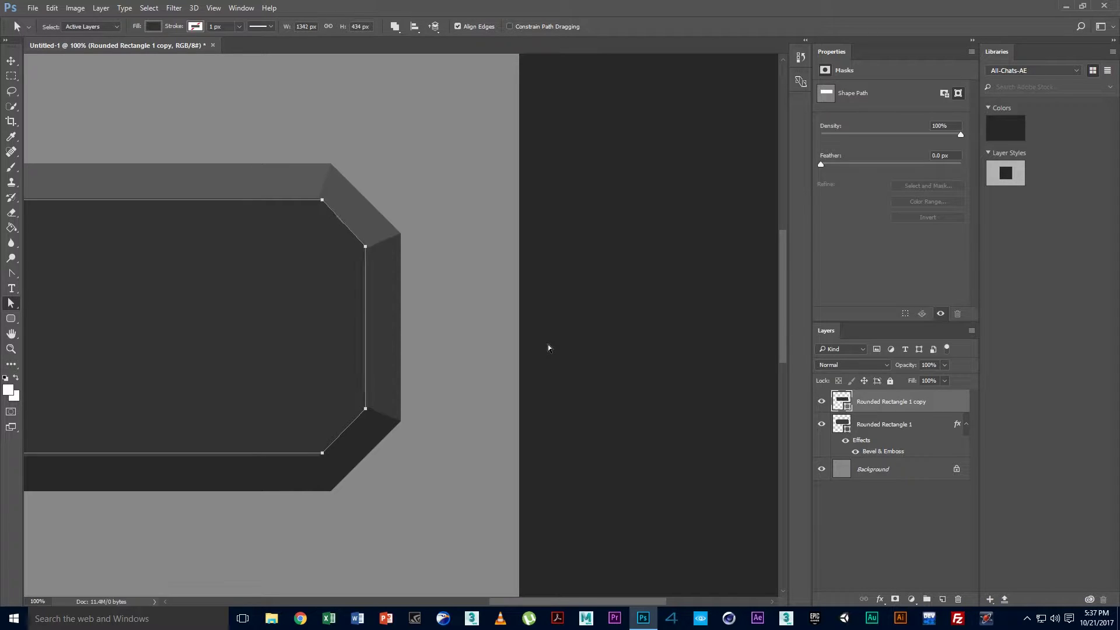
key("Right")
key("Right")
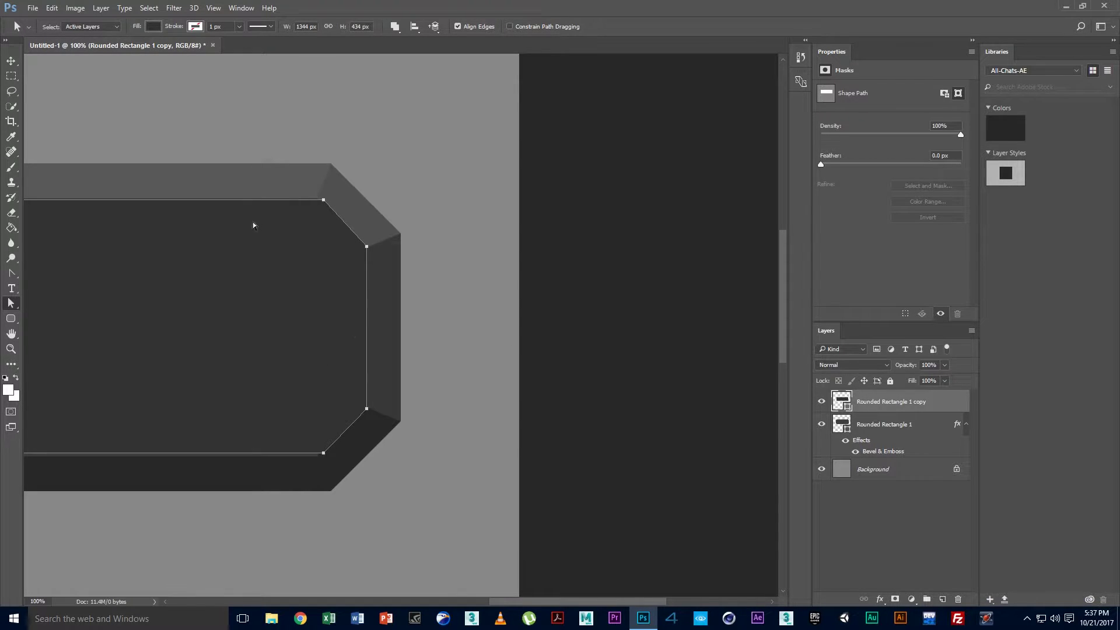
scroll(242, 295, "down", 1)
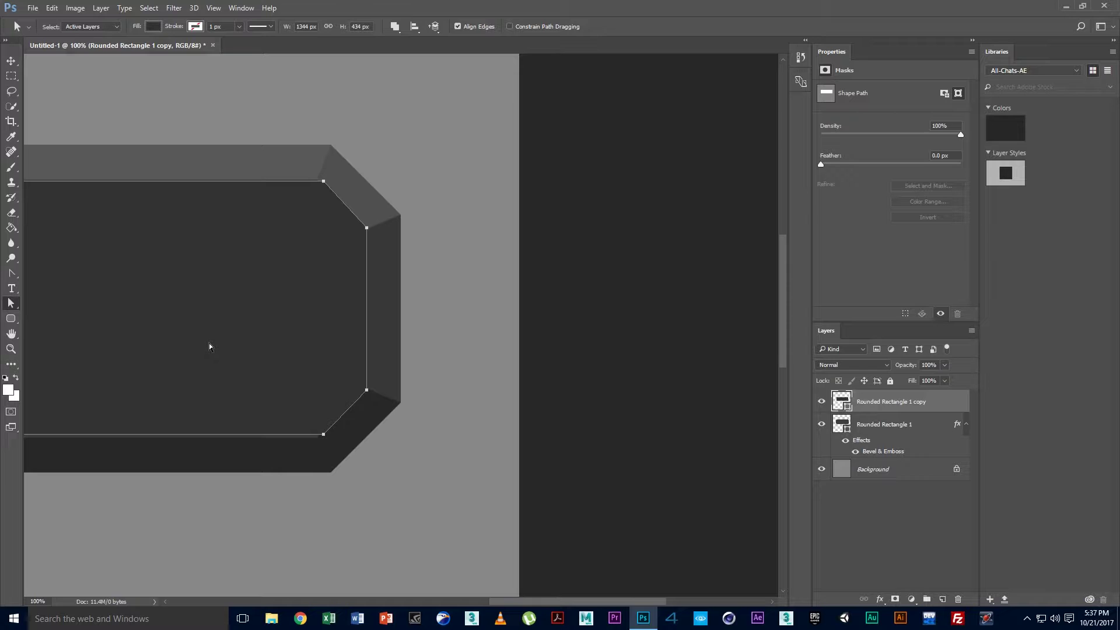
mouse_move(208, 344)
left_mouse_down()
mouse_move(580, 201)
mouse_move(576, 225)
left_mouse_up()
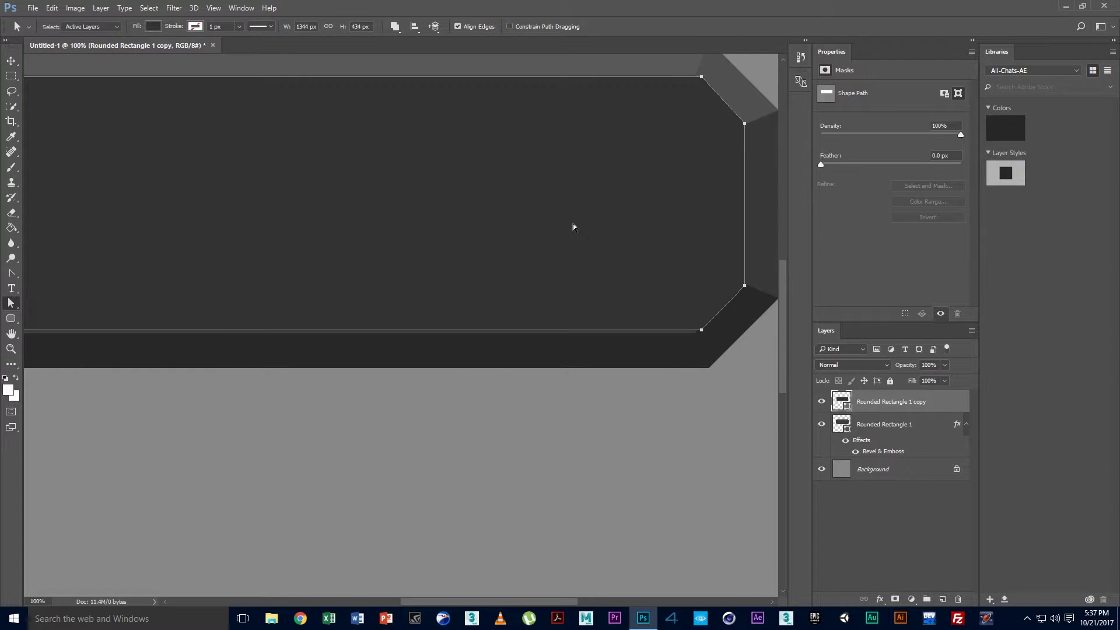
key("ctrl+minus")
Nudge the panel's bottom edge down, top edge up and left side outward
left_click_drag(87, 397, 628, 327)
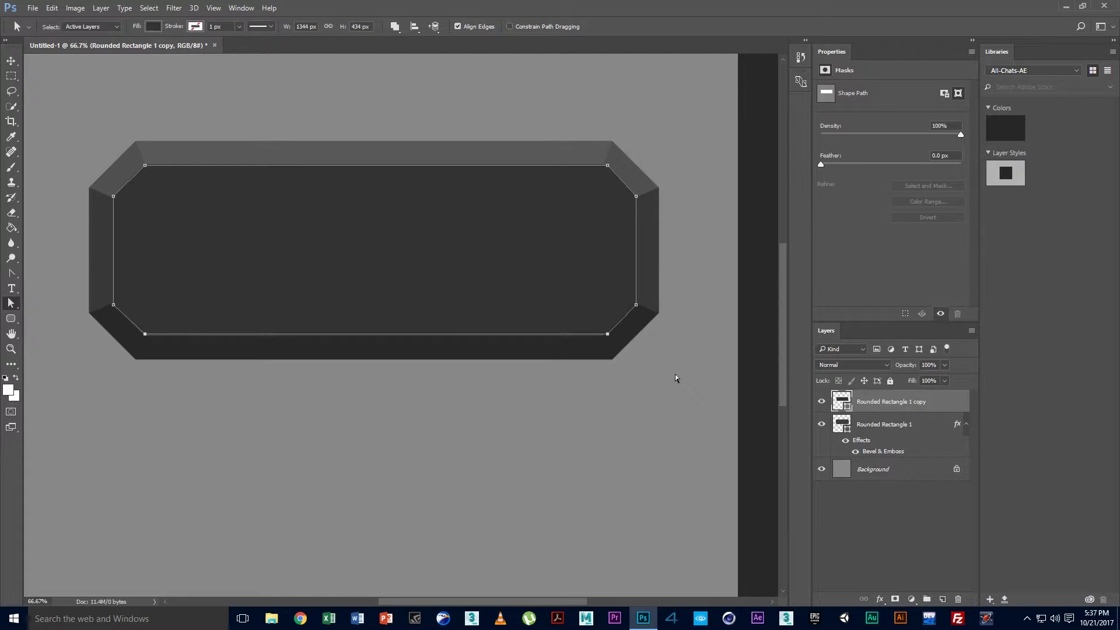
key("Down")
key("Down")
key("Down")
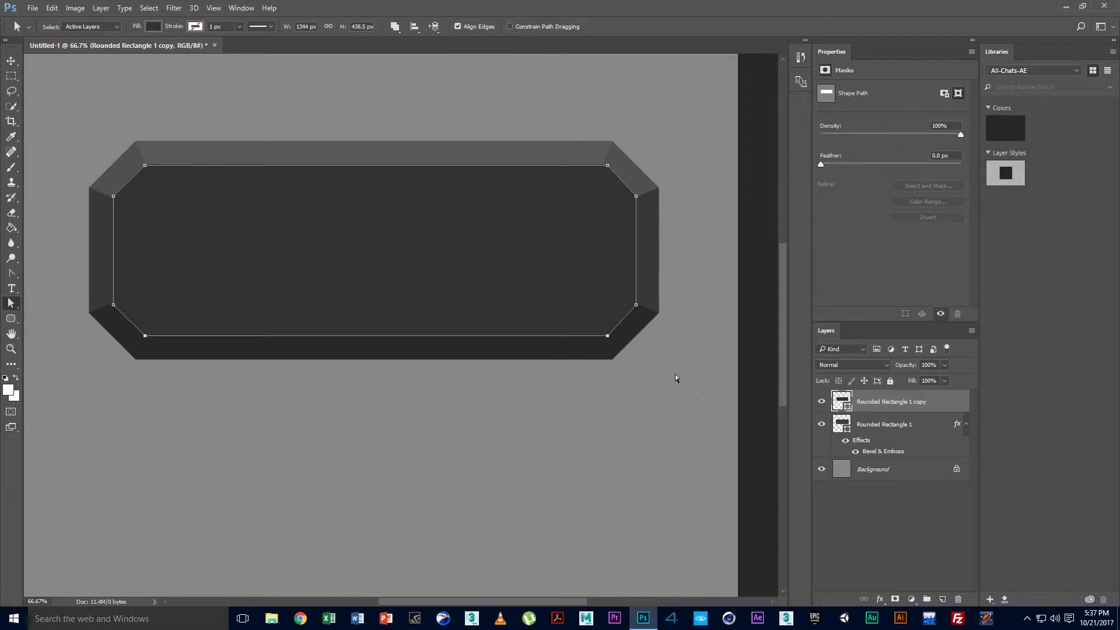
left_click_drag(133, 149, 651, 232)
key("Up")
key("ctrl+plus")
mouse_move(131, 212)
left_mouse_down()
mouse_move(622, 290)
mouse_move(580, 282)
left_mouse_up()
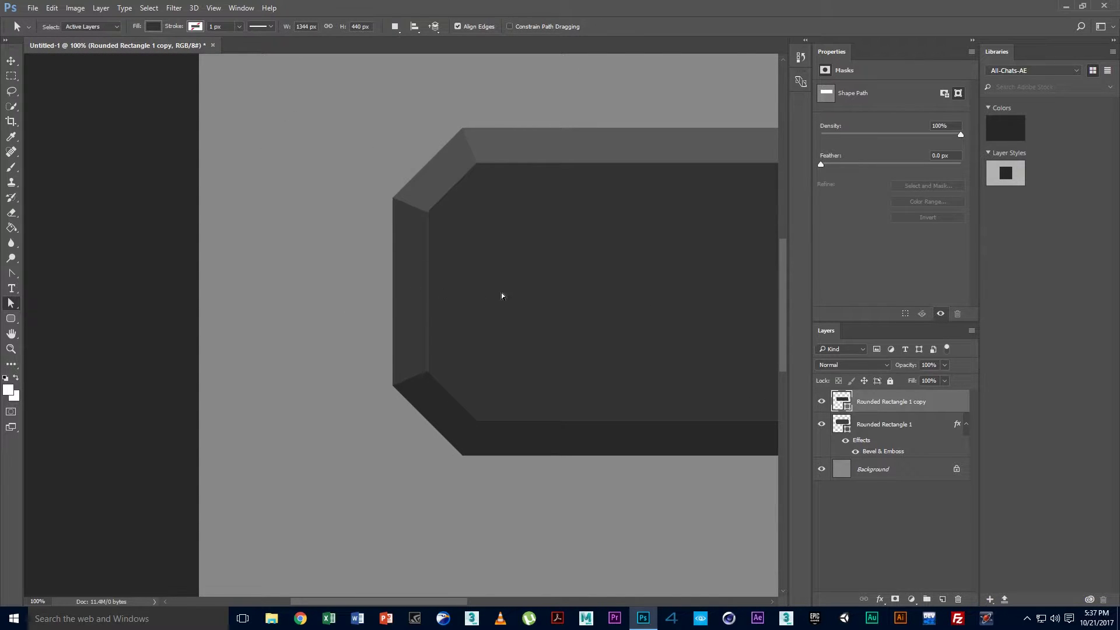
left_click_drag(334, 157, 453, 388)
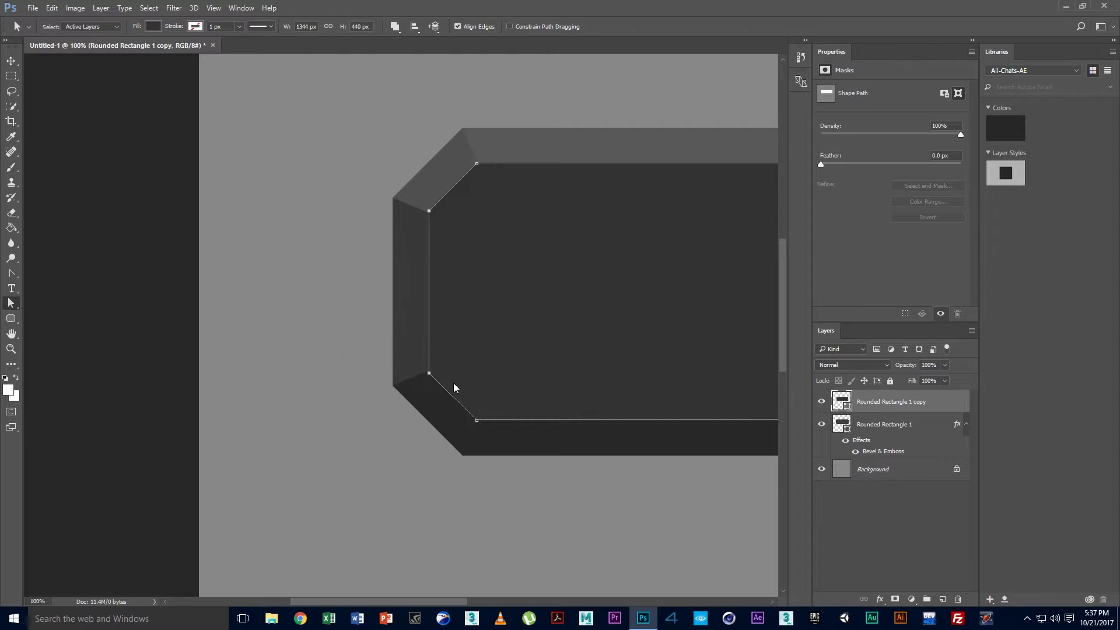
key("Left")
key("Left")
Nudge the right-side anchors back inward, leaving the panel at 1346 × 440 px
key("ctrl+minus")
left_click_drag(511, 308, 260, 318)
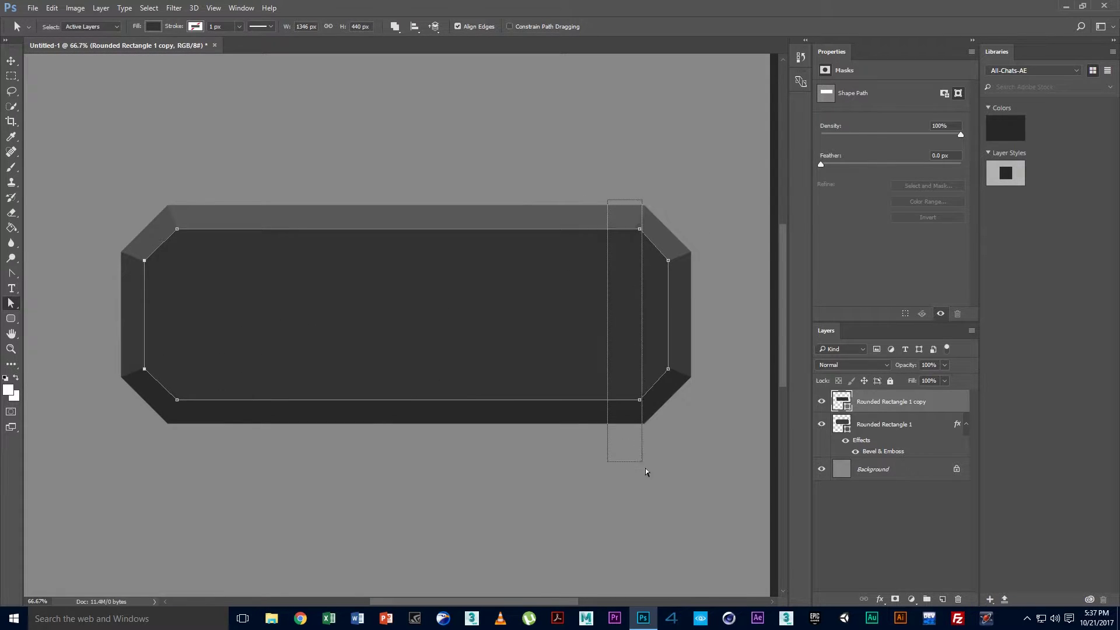
left_click_drag(607, 237, 648, 468)
scroll(668, 271, "up", 1)
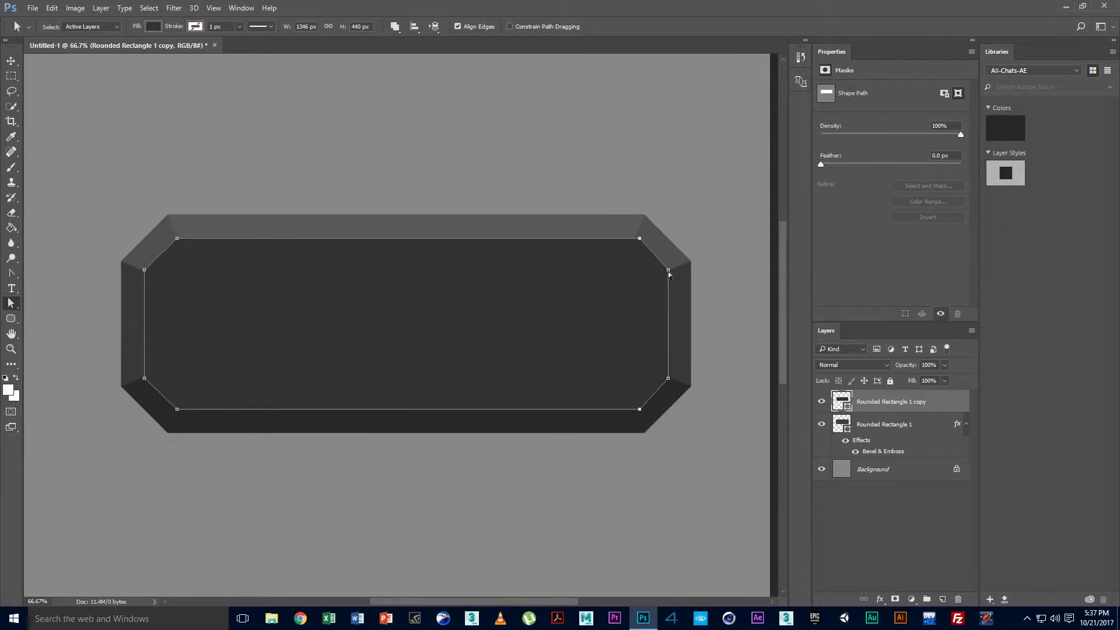
key("ctrl+plus")
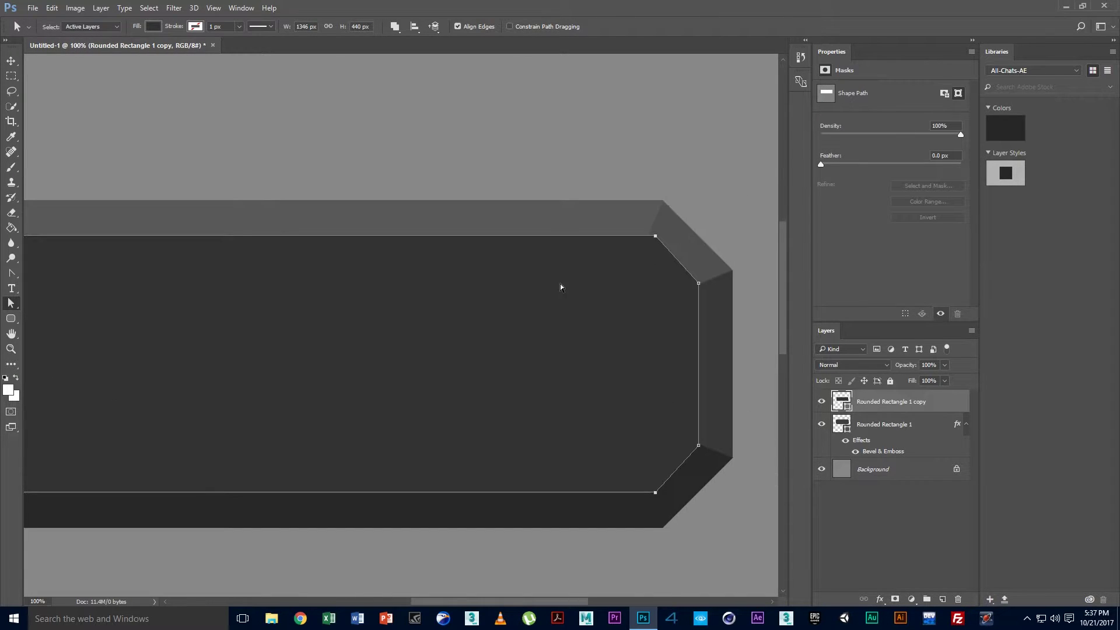
key("Left")
key("Left")
key("Left")
key("Left")
key("Left")
key("Left")
left_click_drag(282, 322, 600, 298)
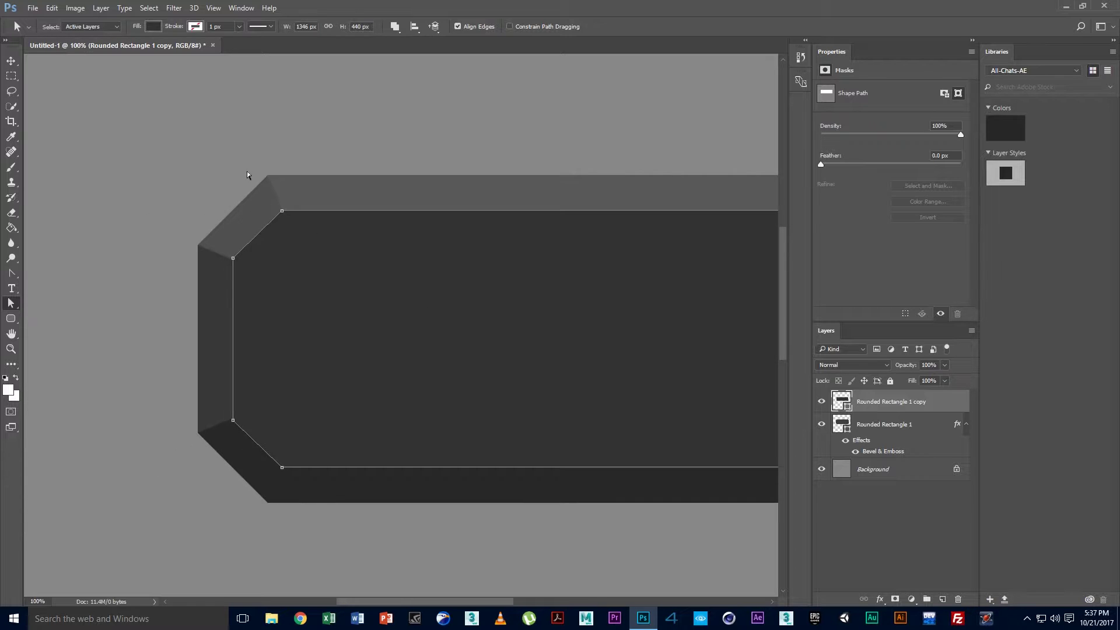
left_click_drag(247, 170, 350, 513)
left_click(331, 153)
key("ctrl+minus")
key("ctrl+minus")
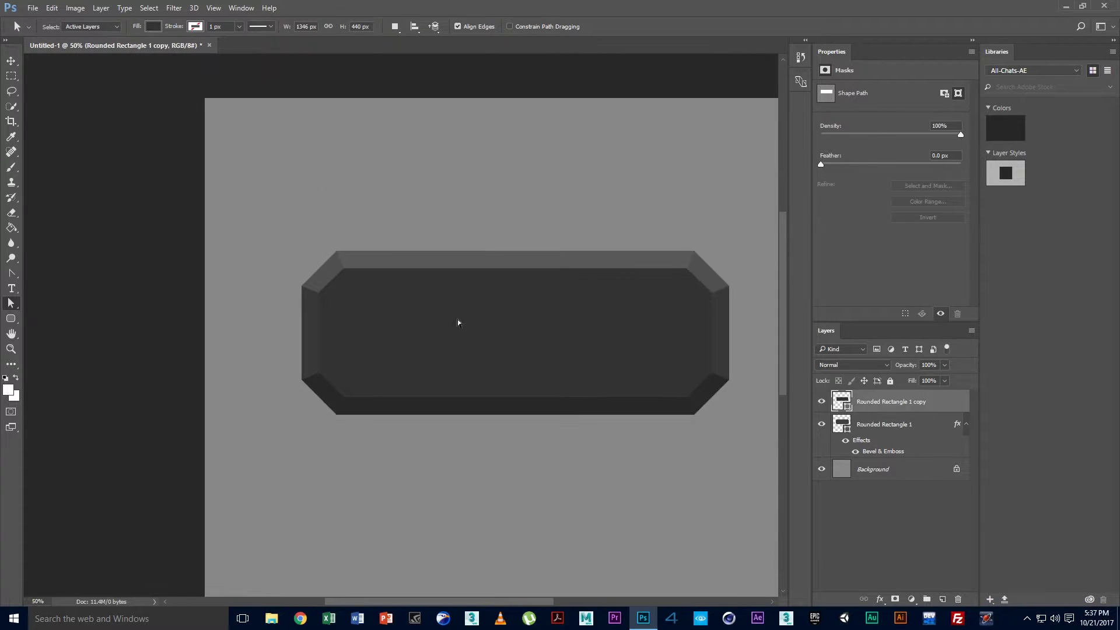
scroll(444, 327, "right", 1)
scroll(422, 339, "right", 2)
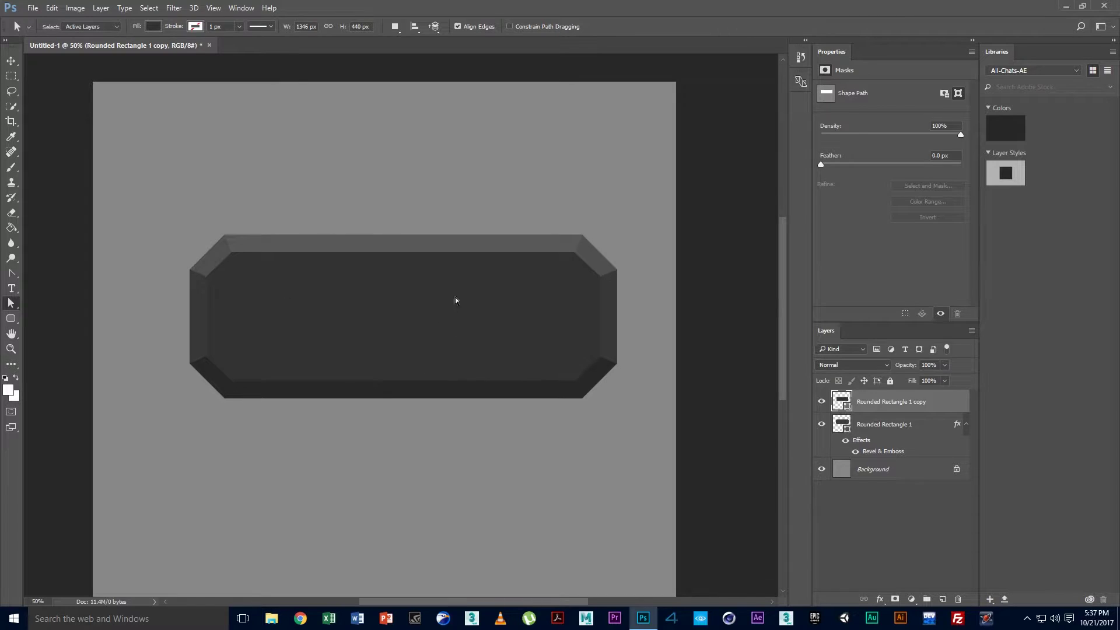
Give the inner panel copy a black Inner Glow at 38% opacity with 59 px size and wider range
key("h")
double_click(943, 403)
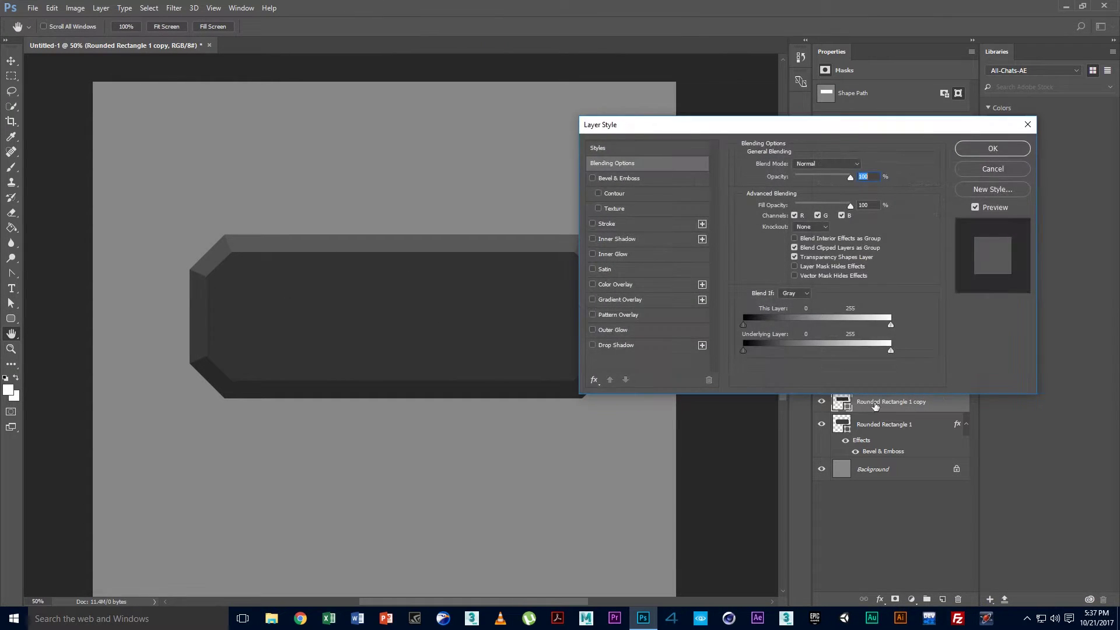
left_click(591, 254)
left_click_drag(694, 133, 813, 254)
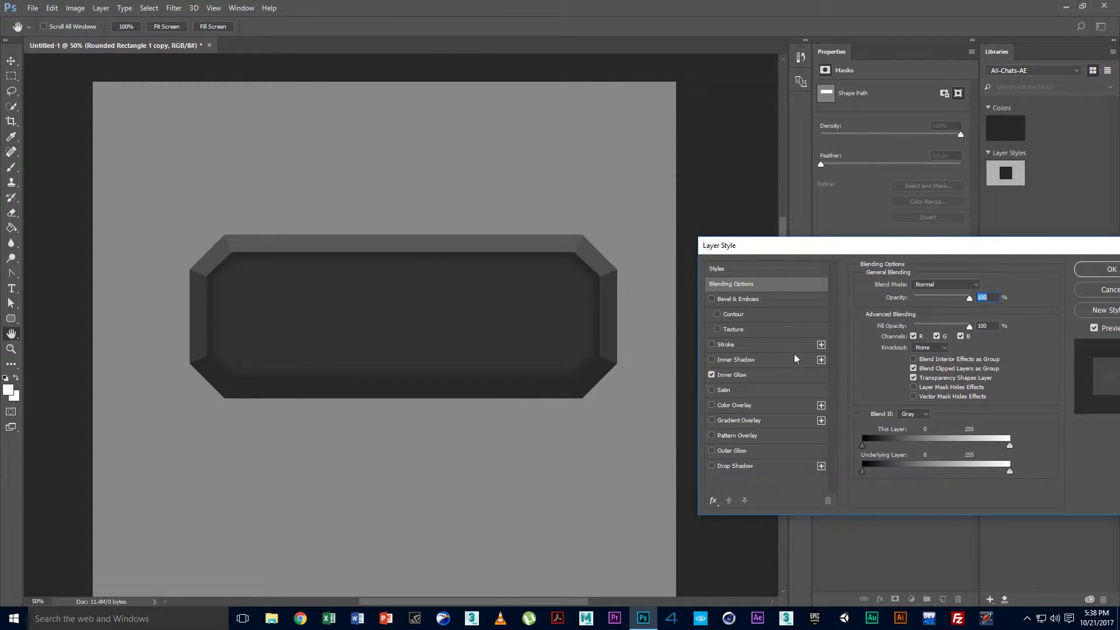
left_click_drag(816, 250, 694, 238)
left_click(625, 362)
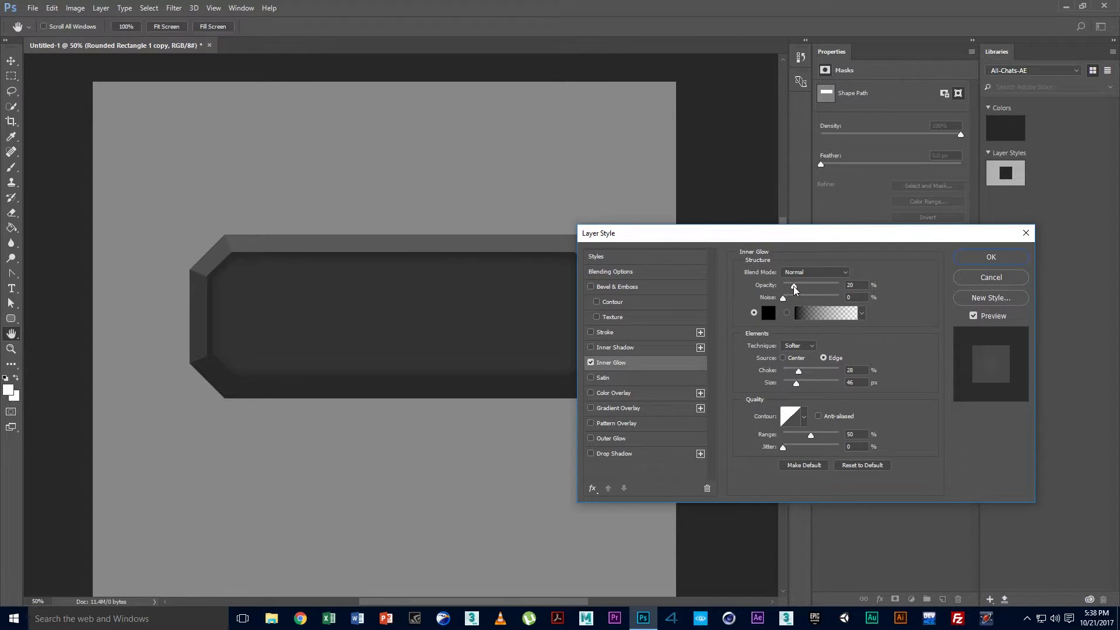
left_click_drag(794, 286, 803, 286)
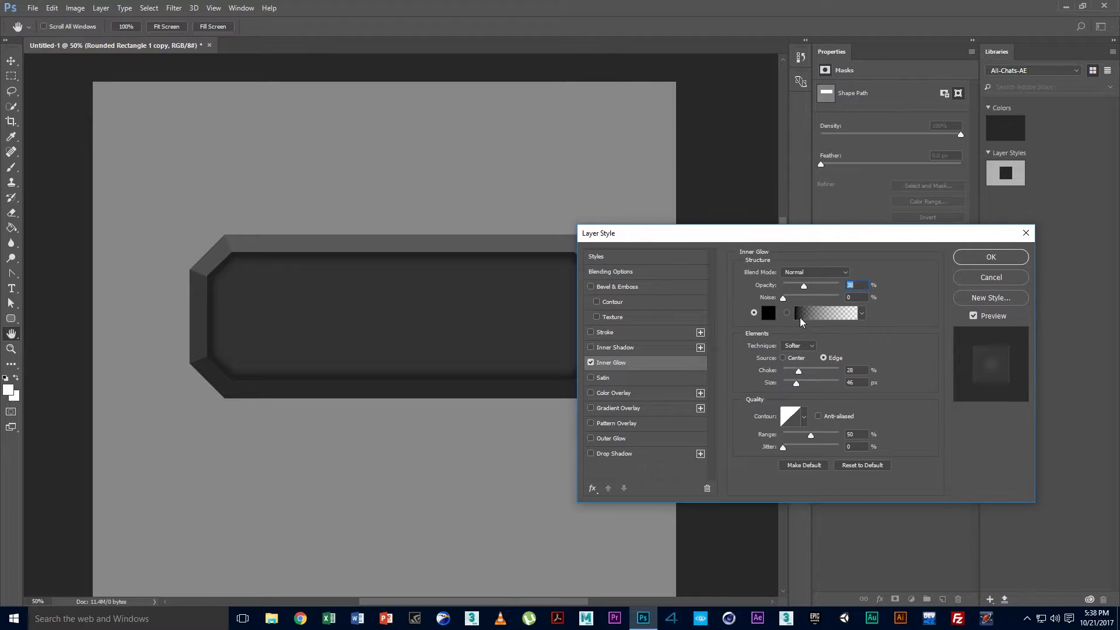
left_click(797, 384)
left_click_drag(810, 437, 813, 437)
left_click_drag(806, 233, 990, 279)
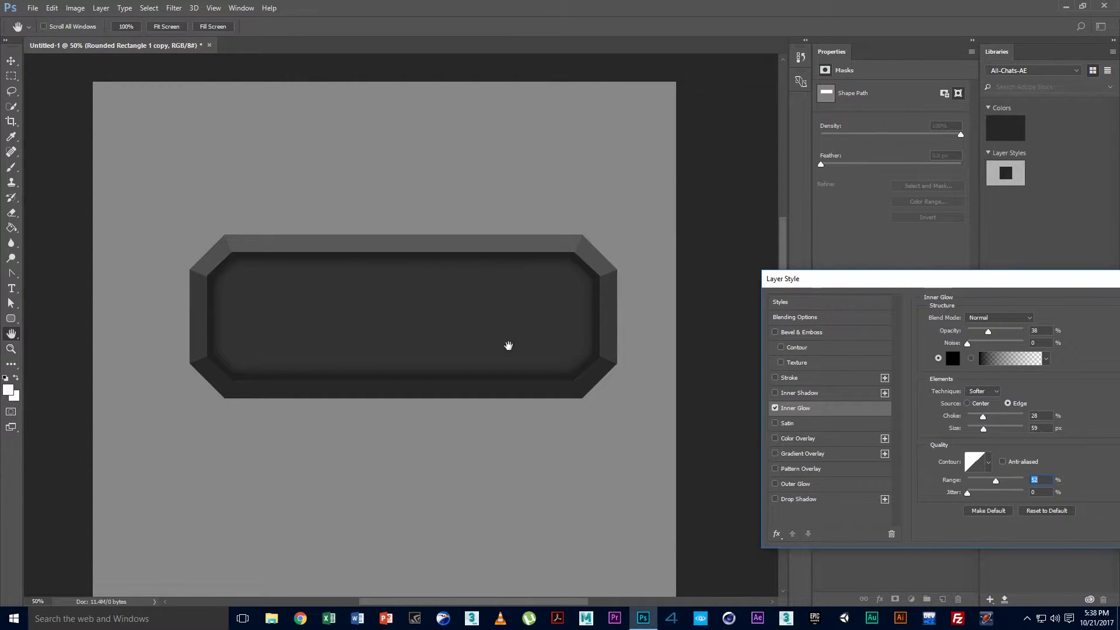
left_click_drag(920, 279, 698, 258)
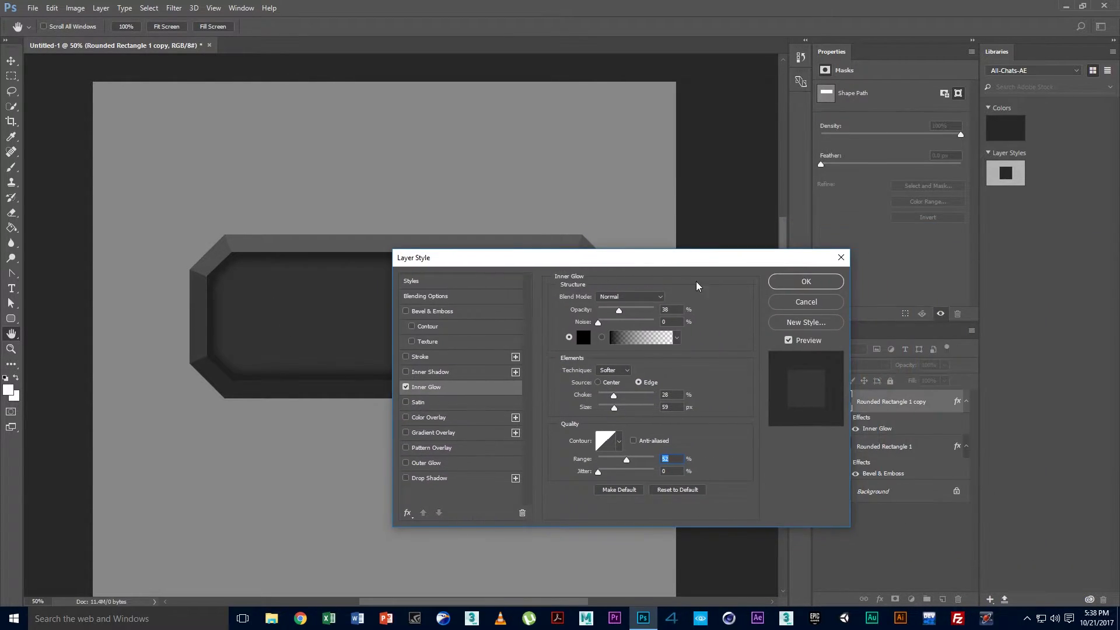
left_click(782, 284)
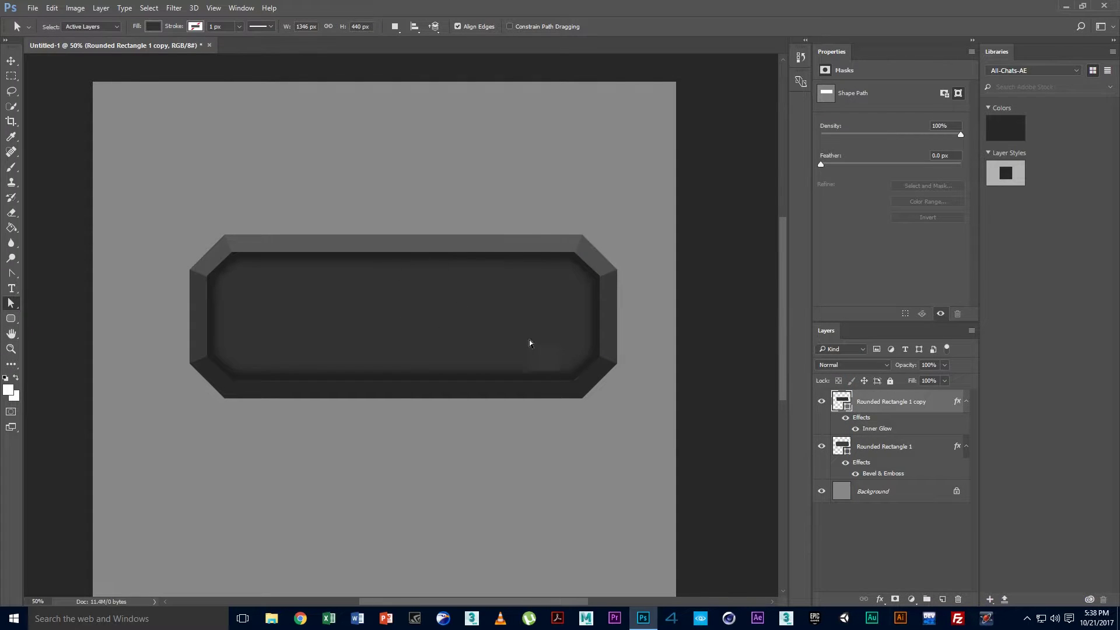
Duplicate the inner panel layer and nudge the copy's left anchor points inward
left_click(921, 504)
left_click(888, 410)
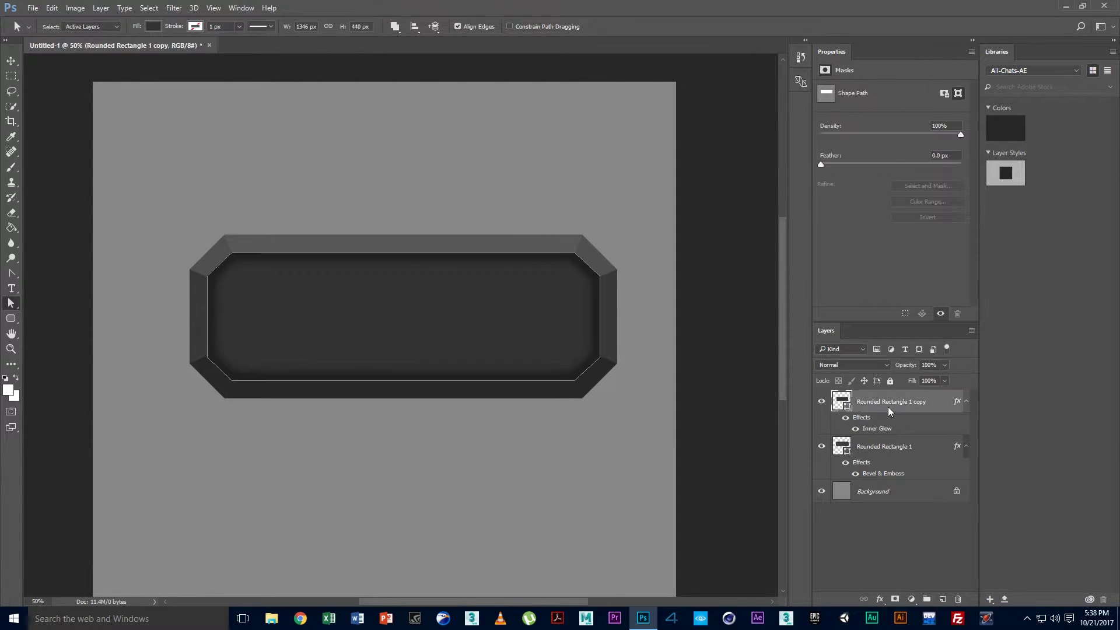
key("ctrl+j")
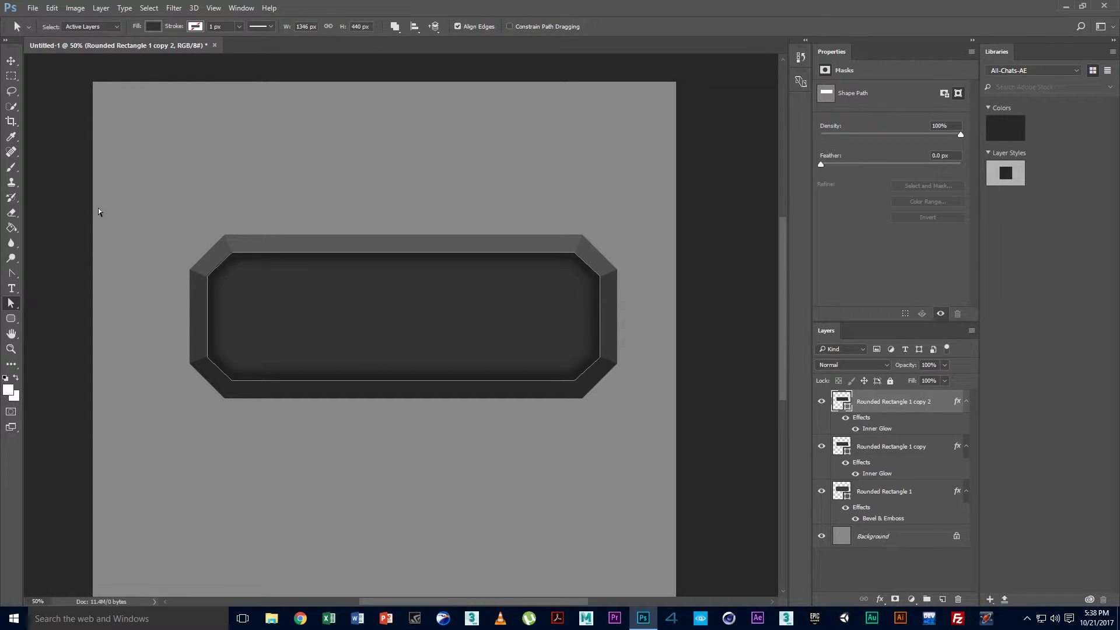
left_click_drag(98, 208, 254, 468)
key("shift+Right")
key("shift+Right")
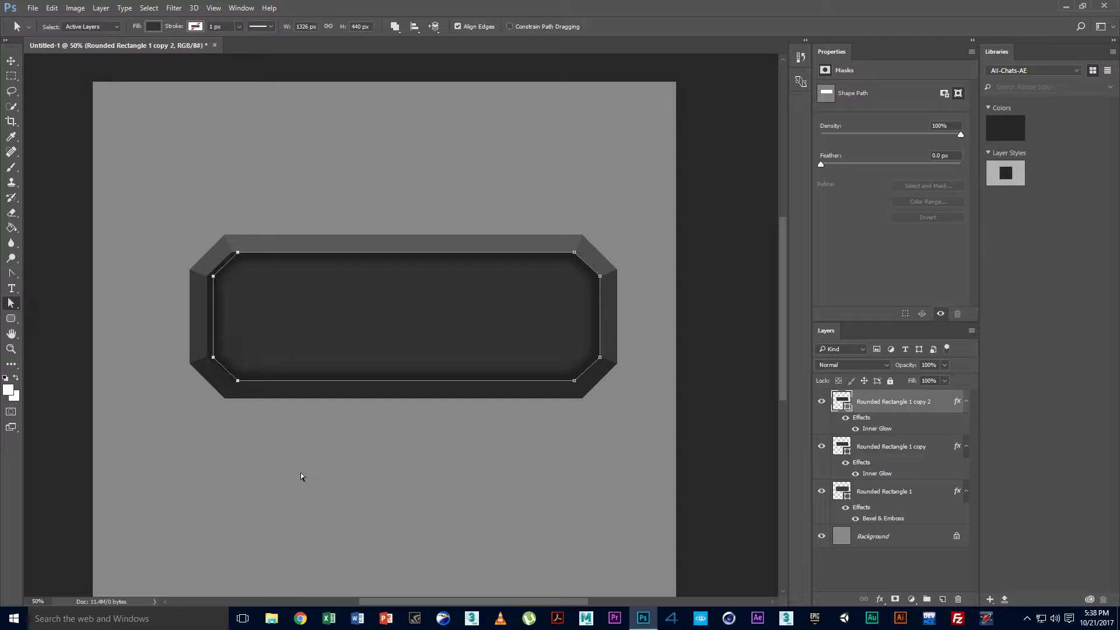
key("shift+Right")
key("shift+Right")
key("shift+Right")
key("shift+Right")
key("shift+Right")
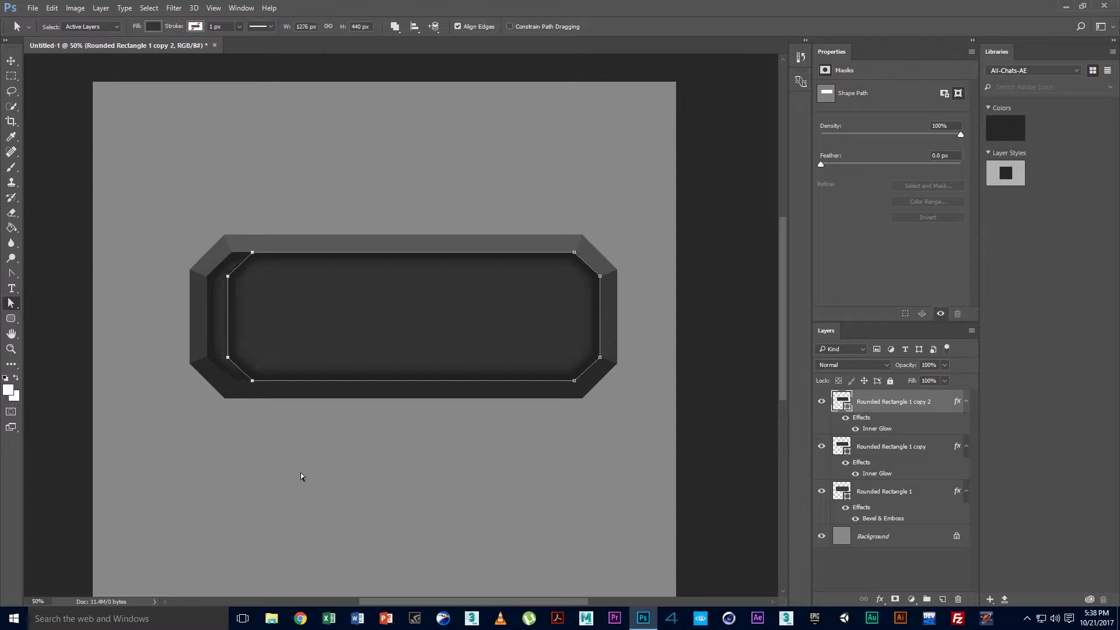
key("shift+Right")
key("shift+Right")
key("shift+Right")
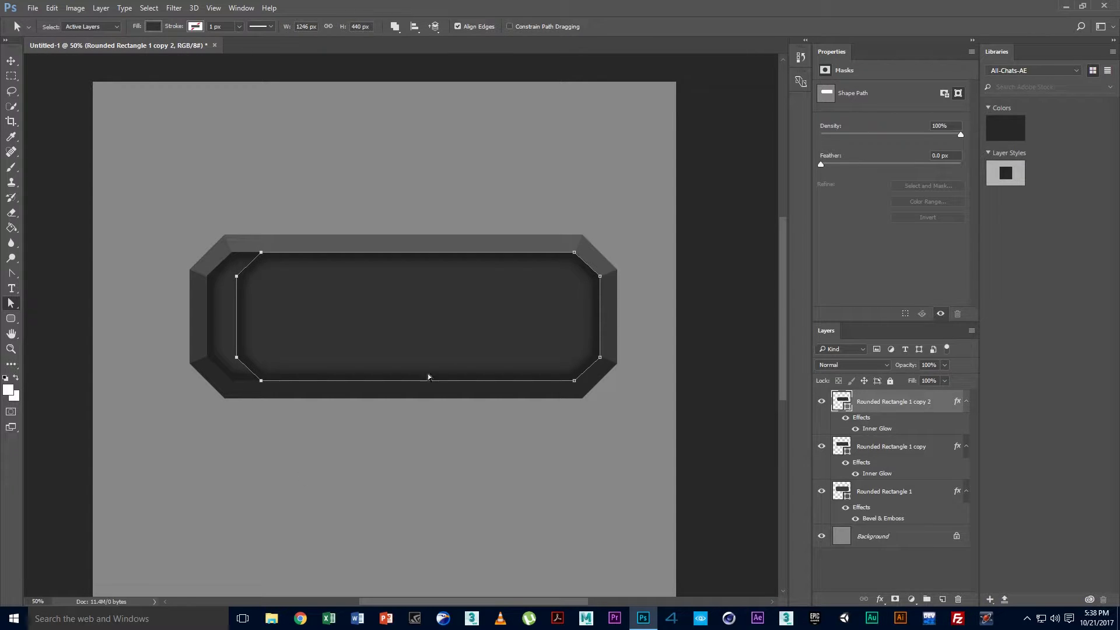
Move the right anchors inward, the top up and the bottom down, reaching 1146 × 500 px
left_click_drag(528, 223, 659, 481)
key("shift+Left")
key("shift+Left")
key("shift+Left")
key("shift+Left")
key("shift+Left")
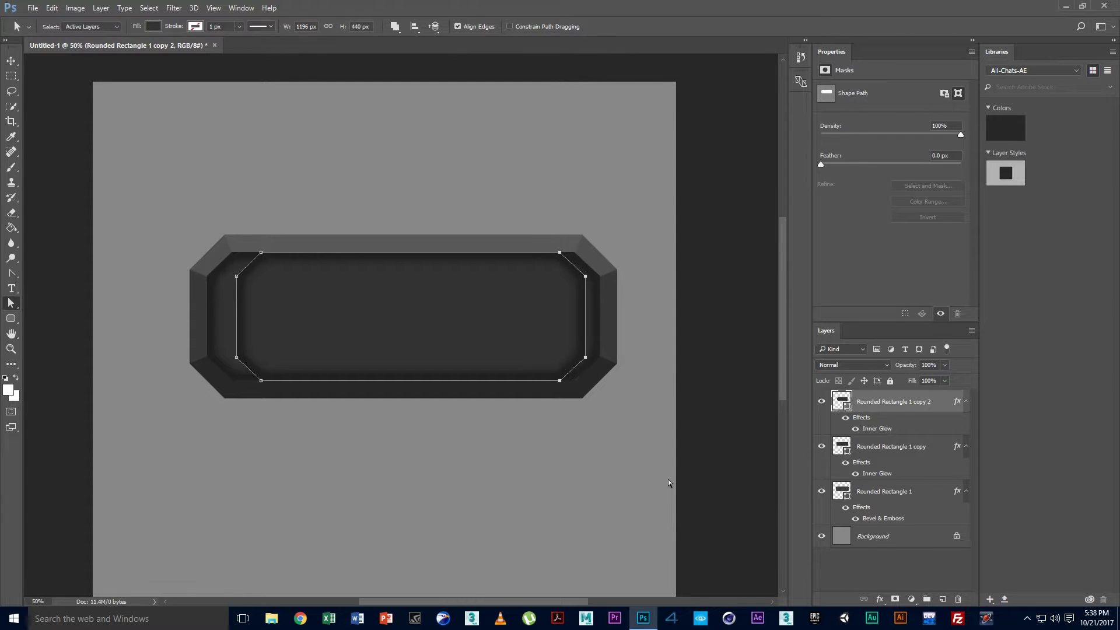
key("shift+Left")
key("shift+Left")
key("shift+Left")
key("shift+Left")
key("shift+Left")
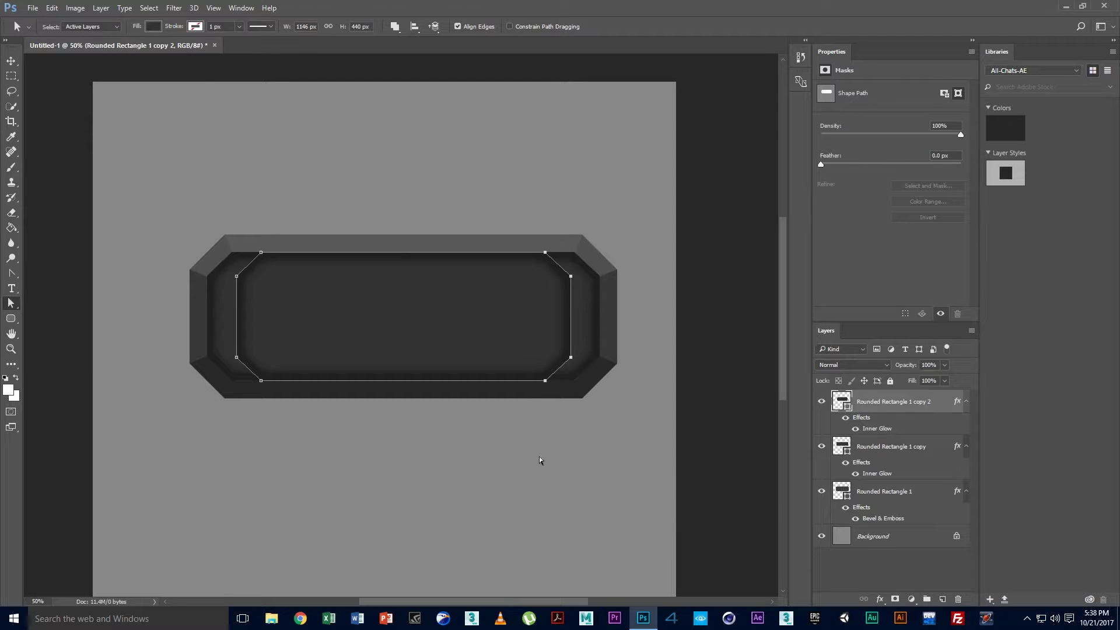
left_click_drag(219, 217, 598, 301)
key("shift+Up")
key("shift+Up")
key("shift+Up")
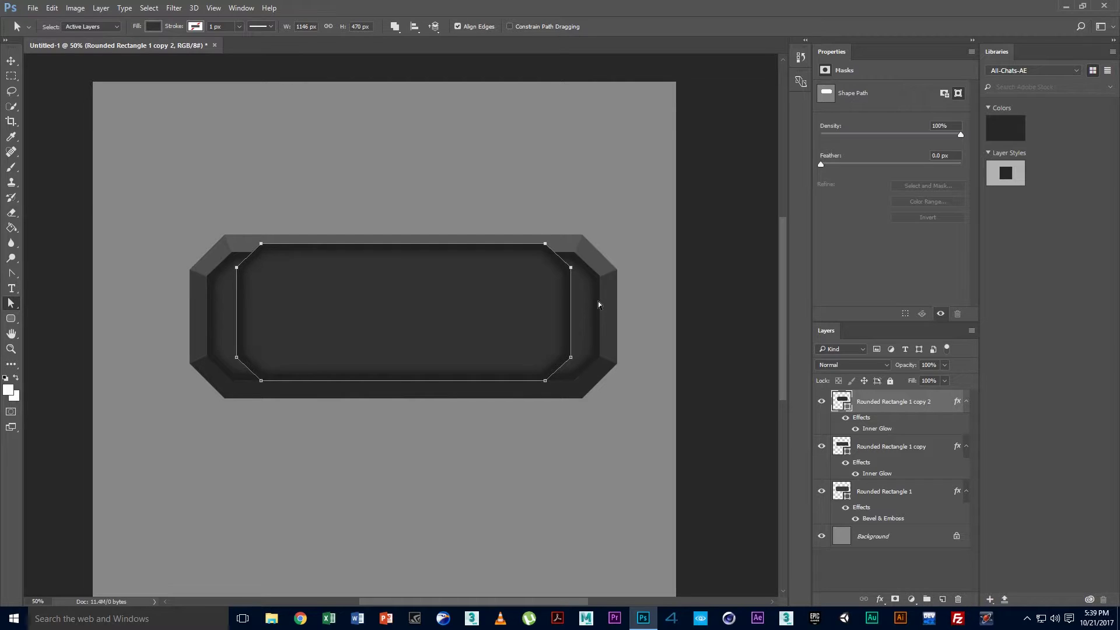
left_click_drag(189, 465, 623, 341)
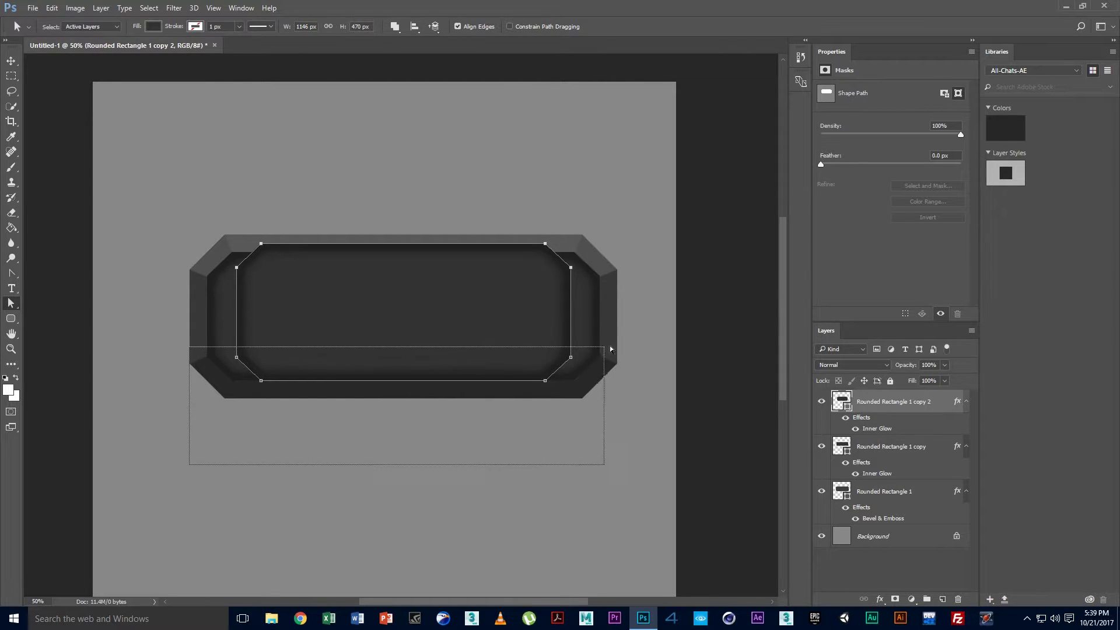
key("shift+Down")
key("shift+Down")
key("shift+Down")
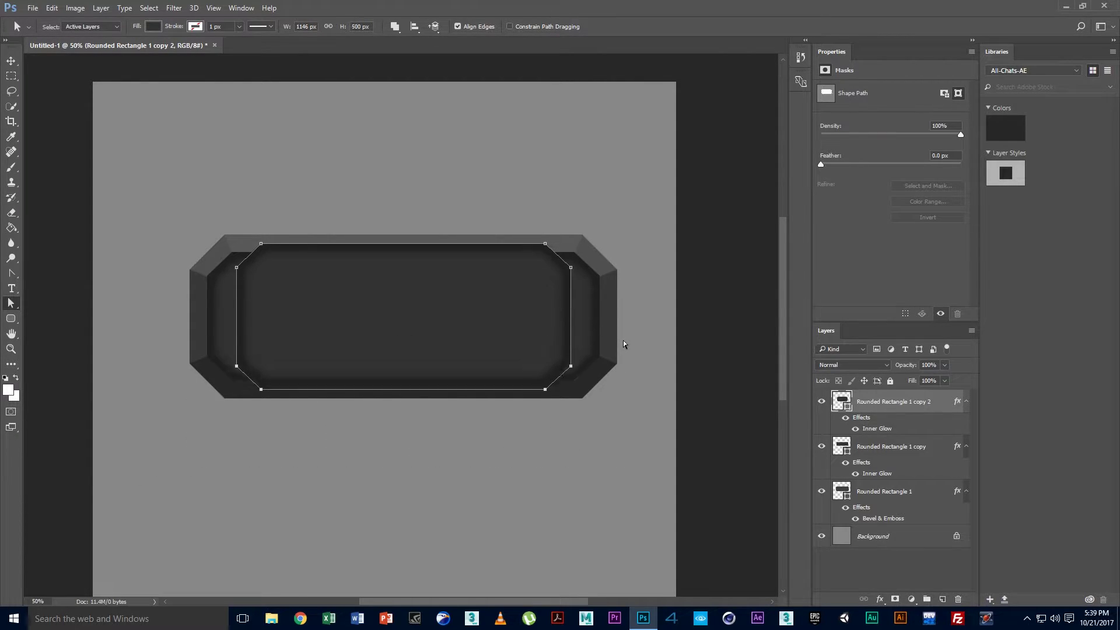
Clear Rounded Rectangle 1 copy 2's layer style and move it below Rounded Rectangle 1 copy
left_click(11, 60)
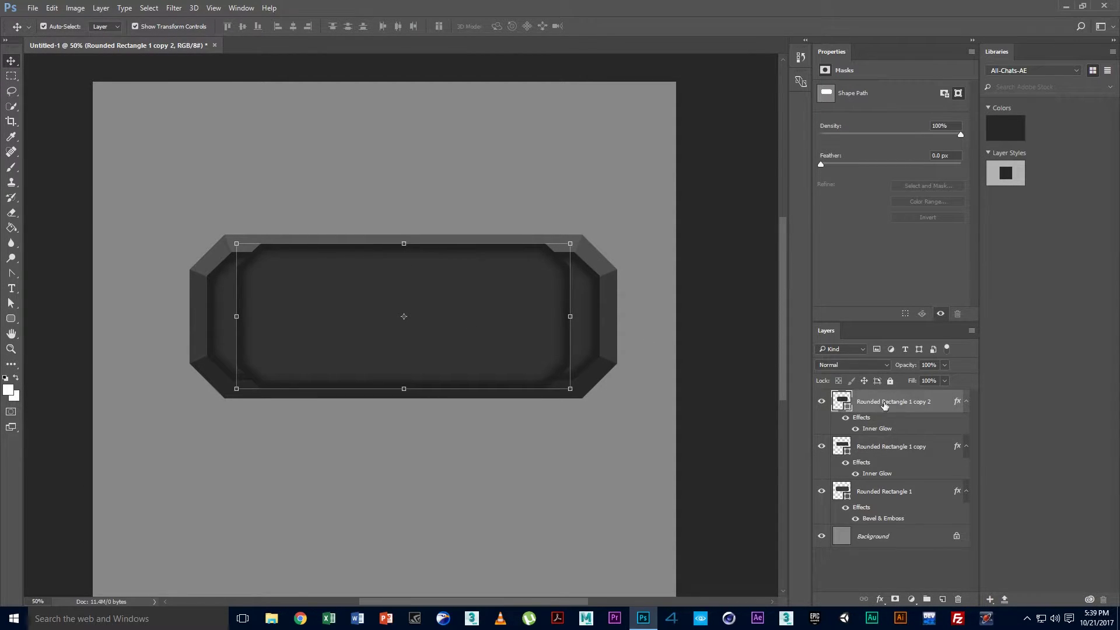
right_click(941, 407)
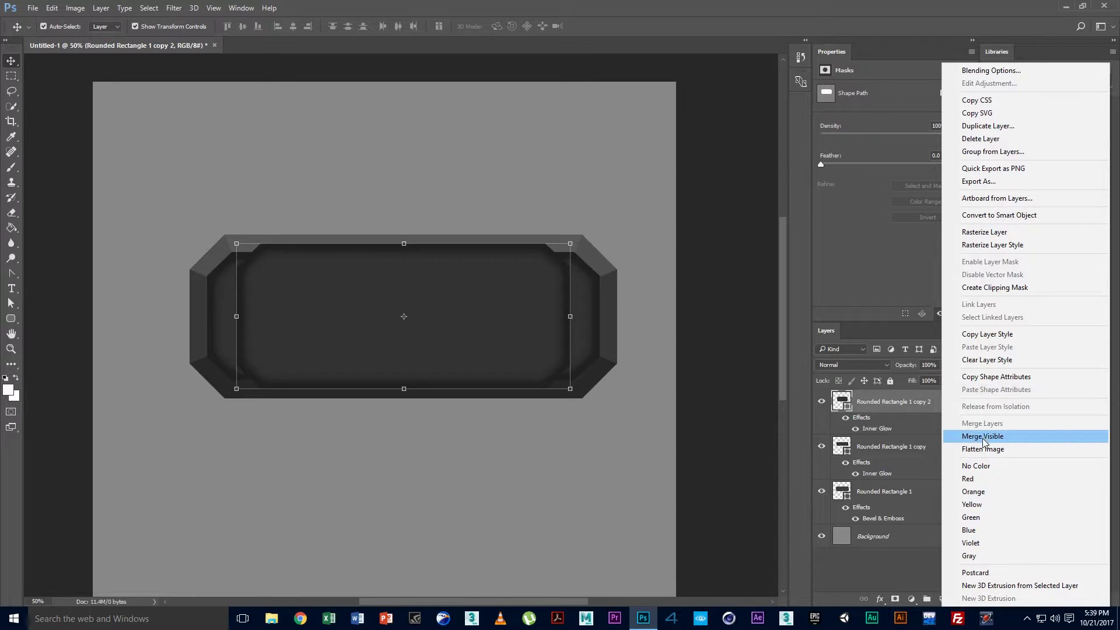
left_click(987, 360)
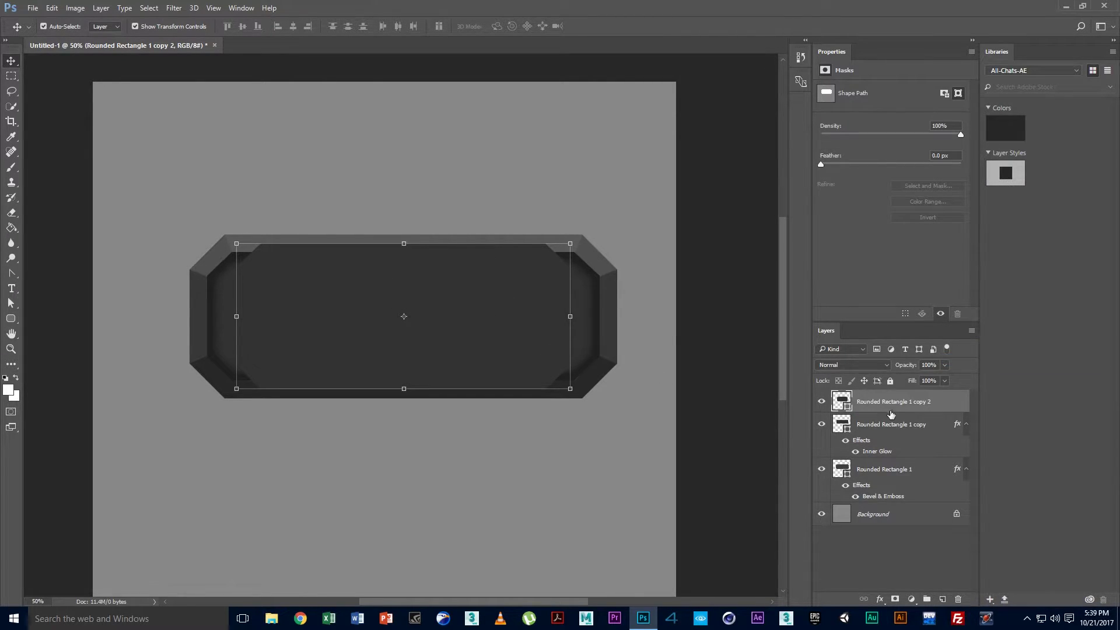
left_click_drag(891, 412, 891, 451)
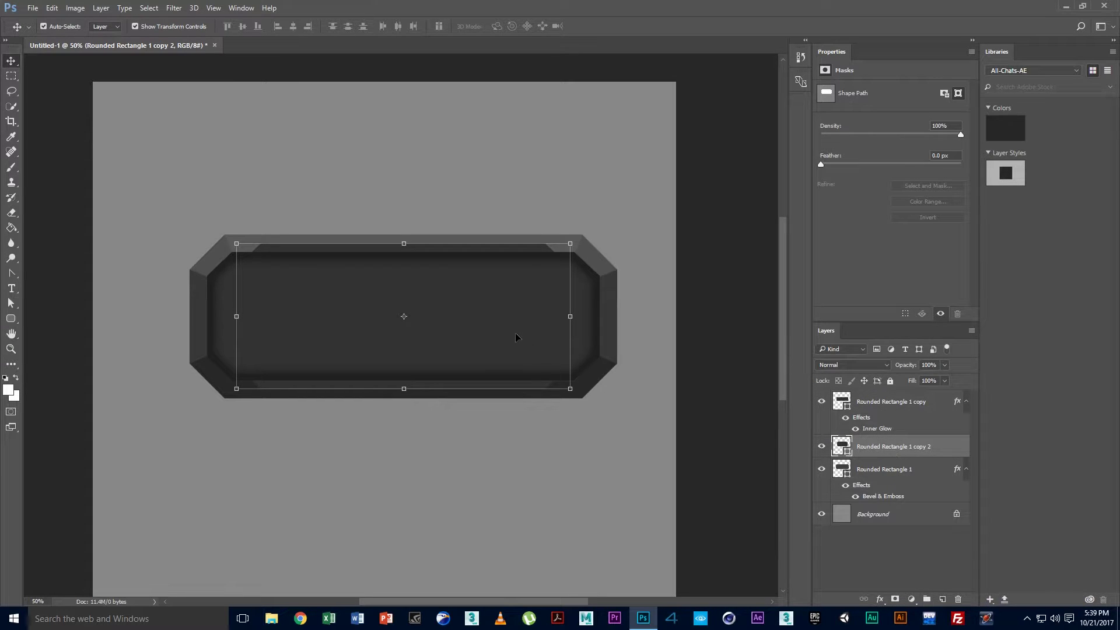
Fill Rounded Rectangle 1 copy 2 with a darker grey #1f1f1f sampled from the canvas
key("ctrl")
key("ctrl+1")
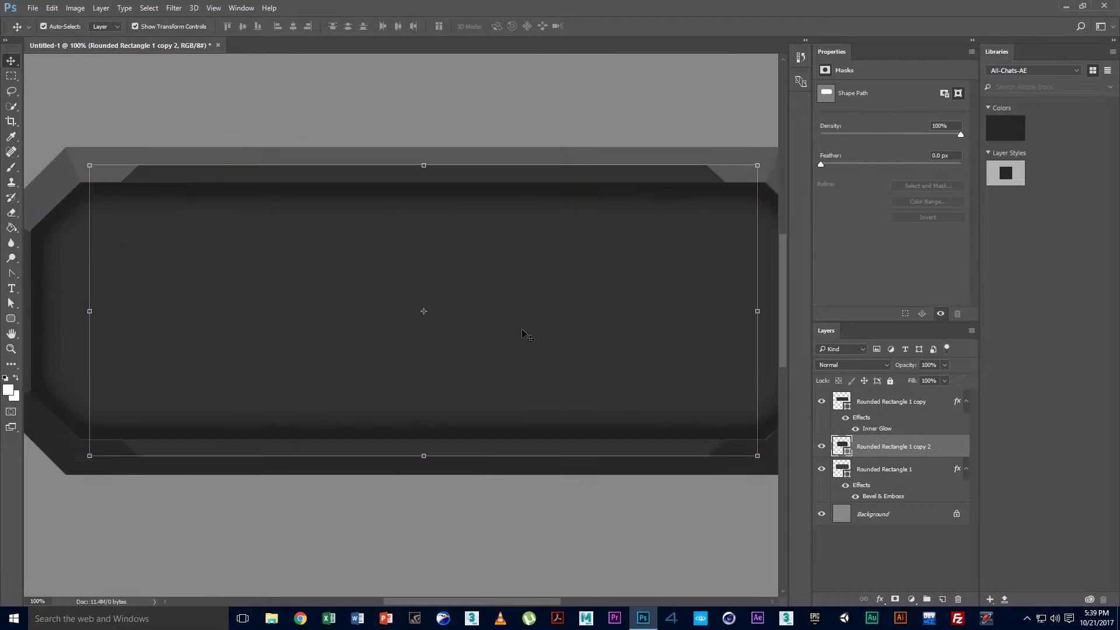
left_click(915, 568)
left_click(869, 448)
double_click(842, 447)
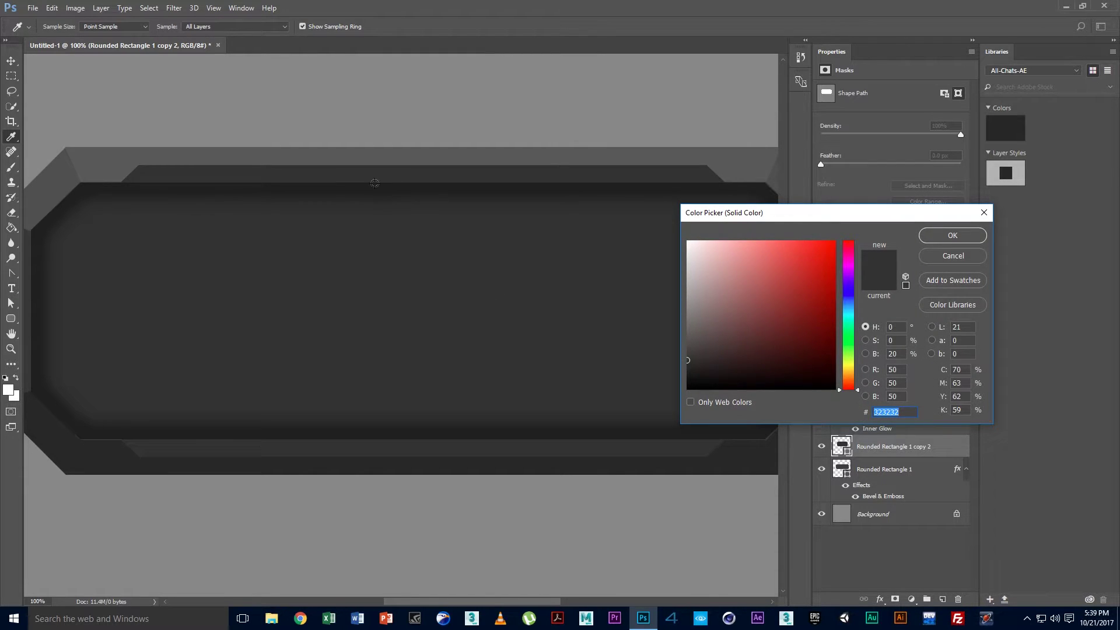
left_click(629, 187)
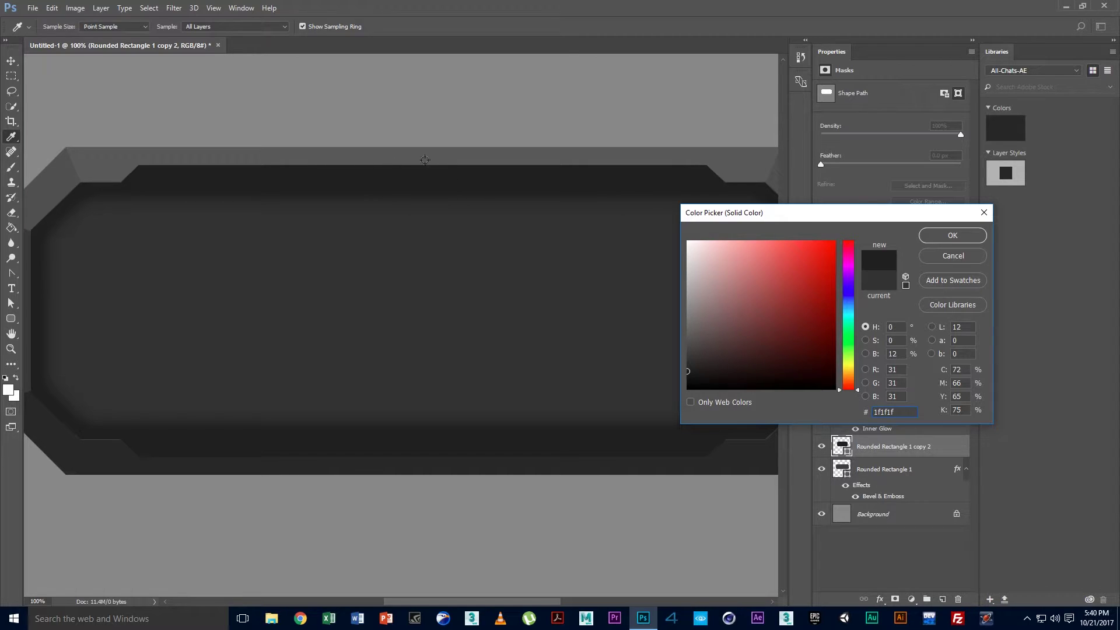
left_click(947, 232)
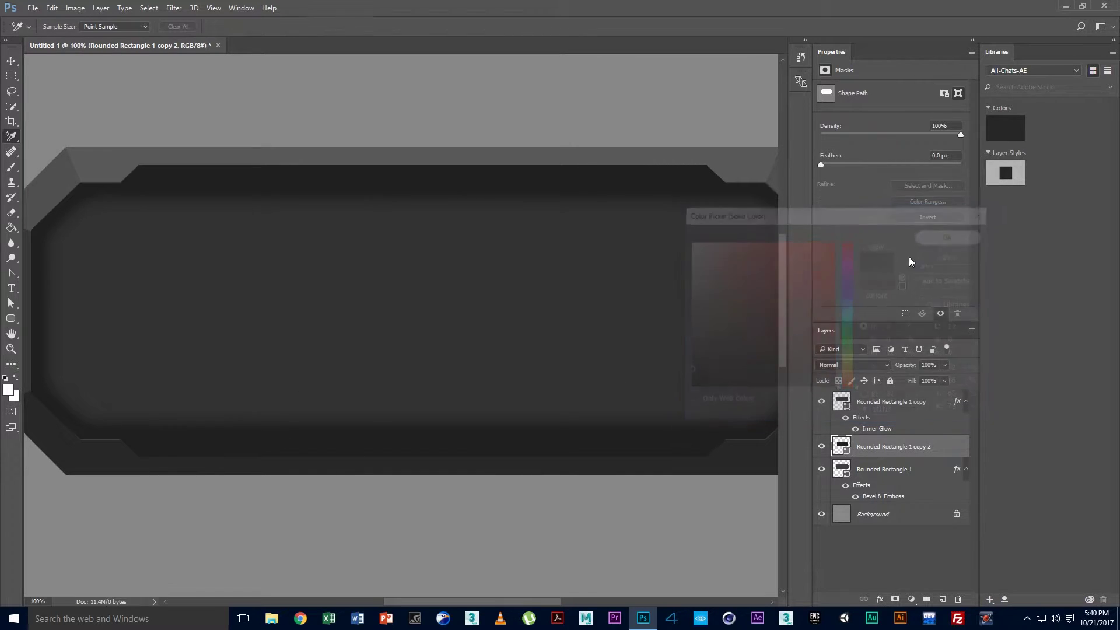
key("ctrl+minus")
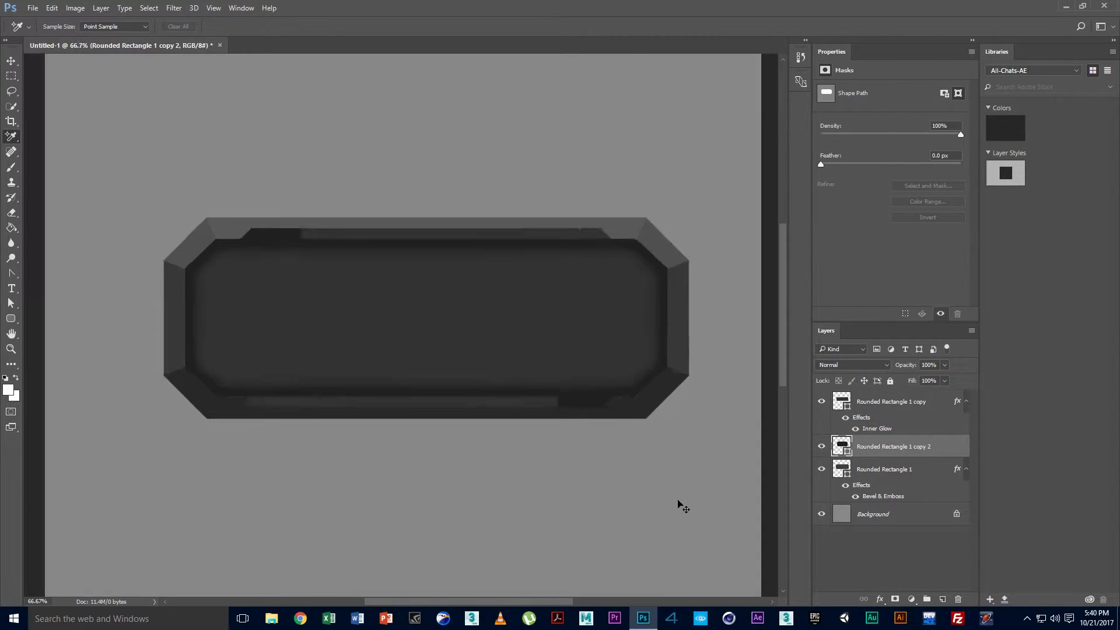
key("ctrl+minus")
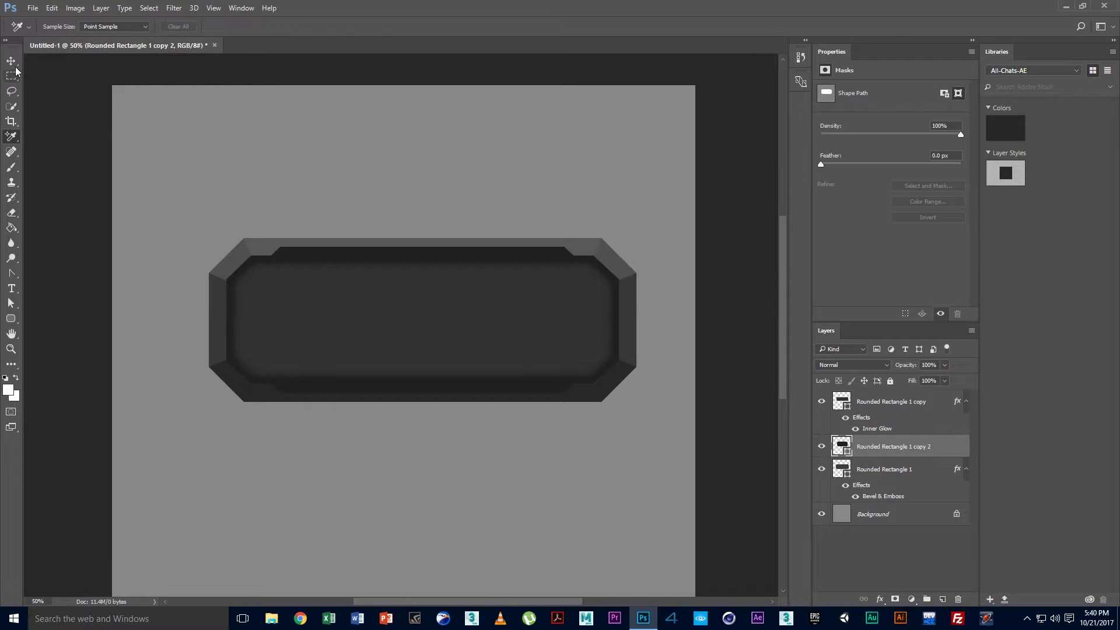
Toggle visibility of Rounded Rectangle 1 copy 2 and copy to compare them, leaving copy selected
key("v")
left_click(308, 153)
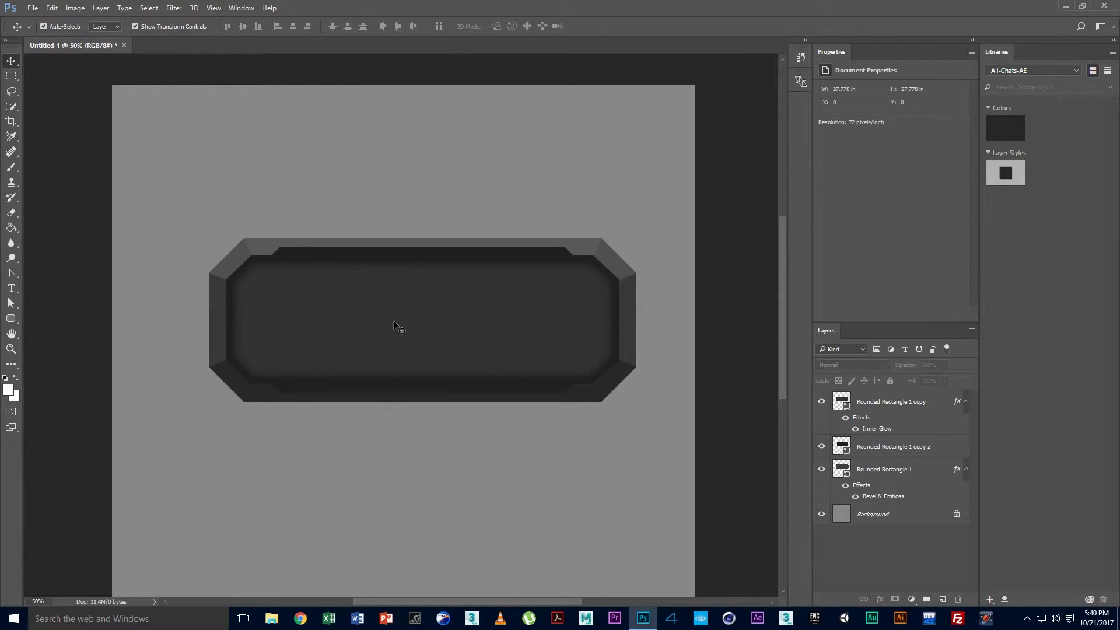
left_click(875, 449)
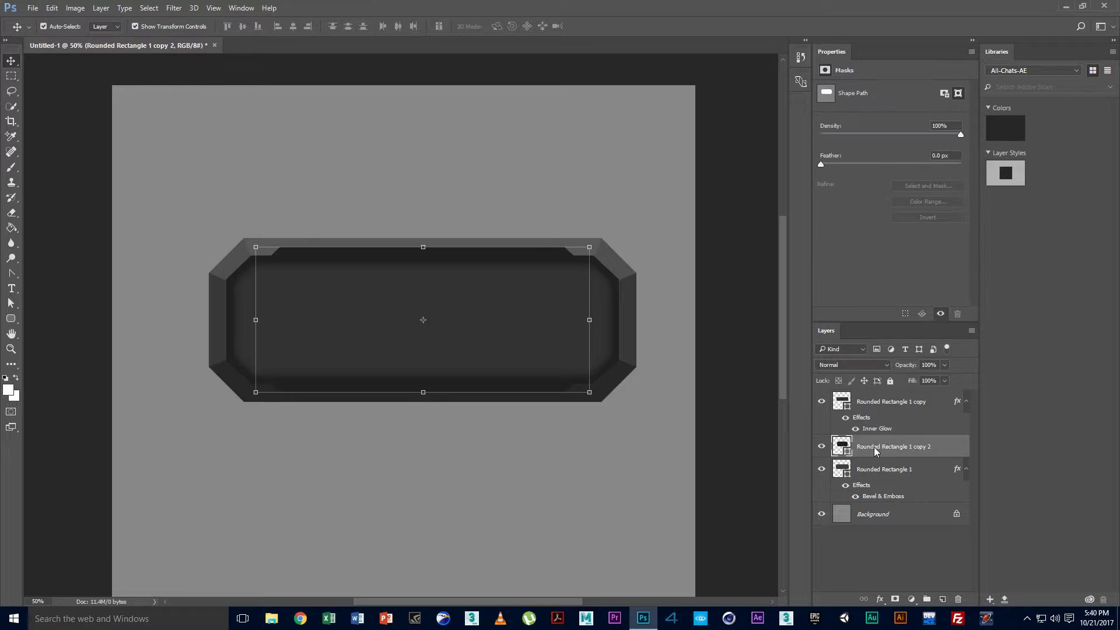
left_click(822, 448)
left_click(822, 402)
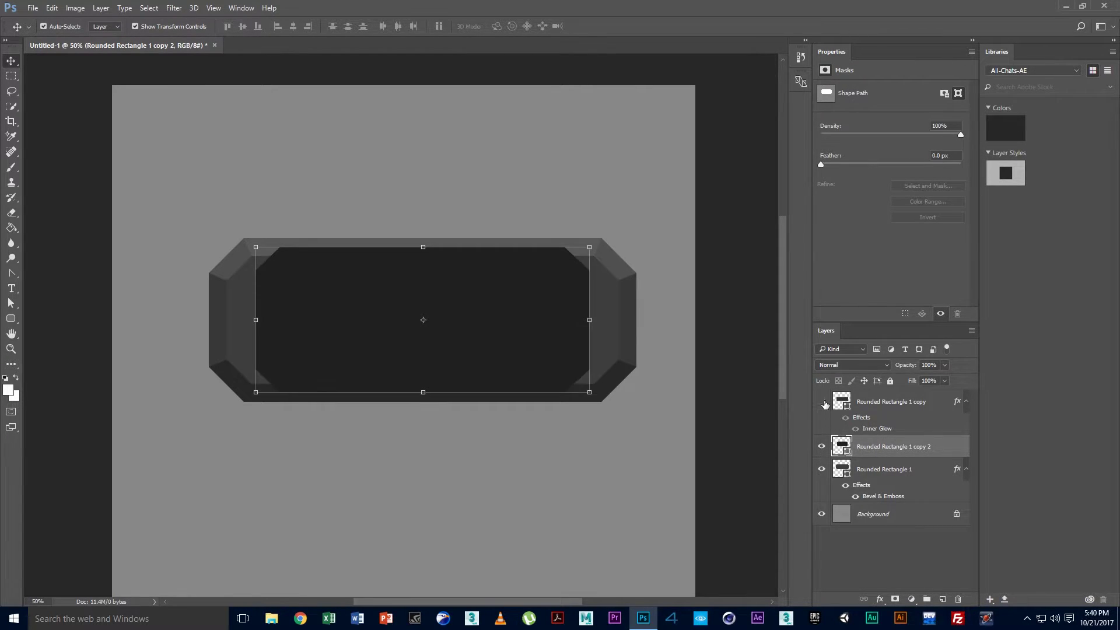
left_click(823, 402)
left_click(822, 402)
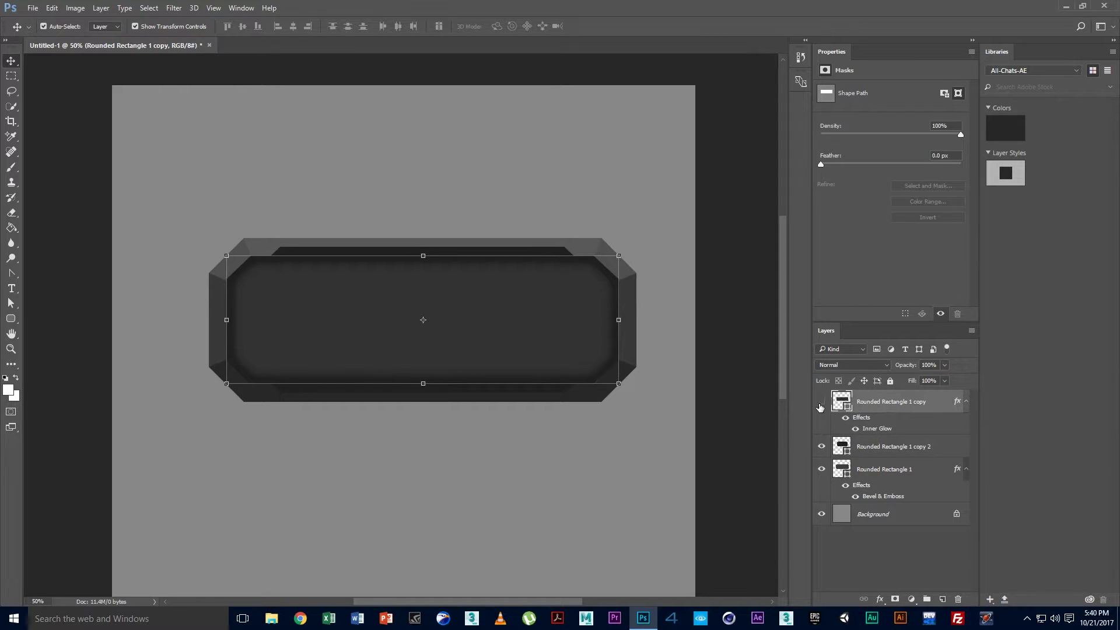
left_click(821, 403)
Duplicate Rounded Rectangle 1 copy and scale the duplicate to about 86% around its centre
key("ctrl+j")
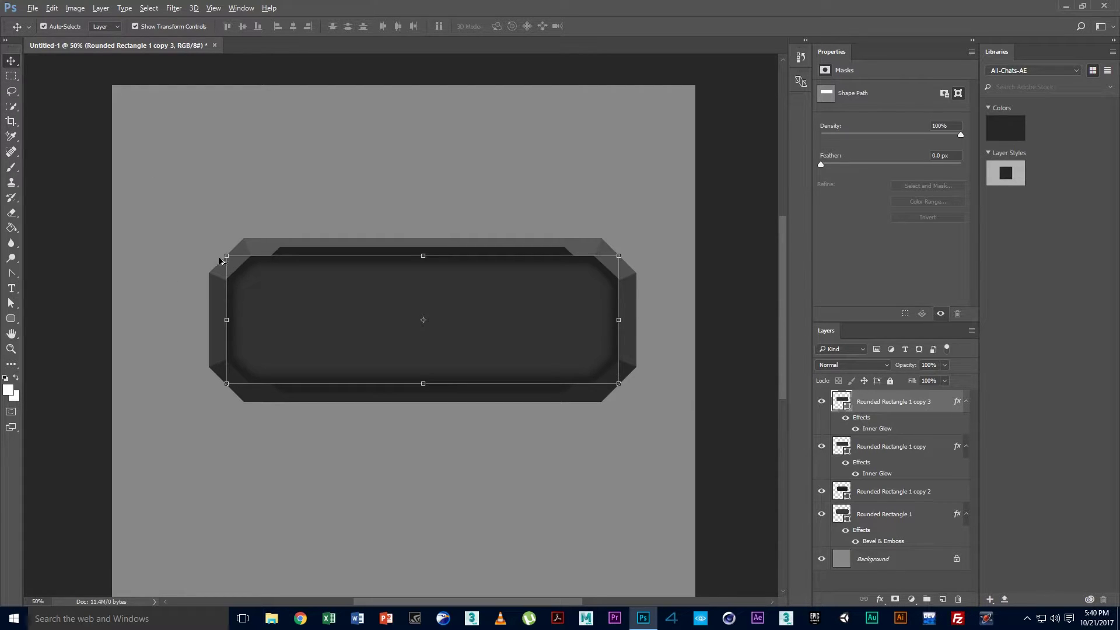
left_click_drag(225, 254, 252, 266)
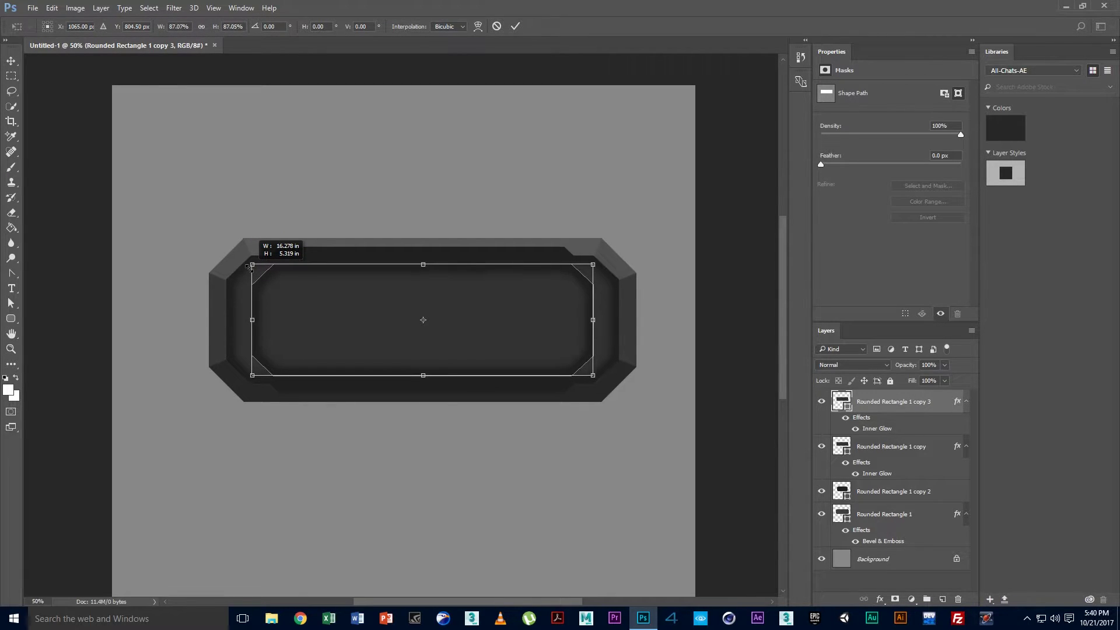
left_click_drag(252, 267, 252, 267)
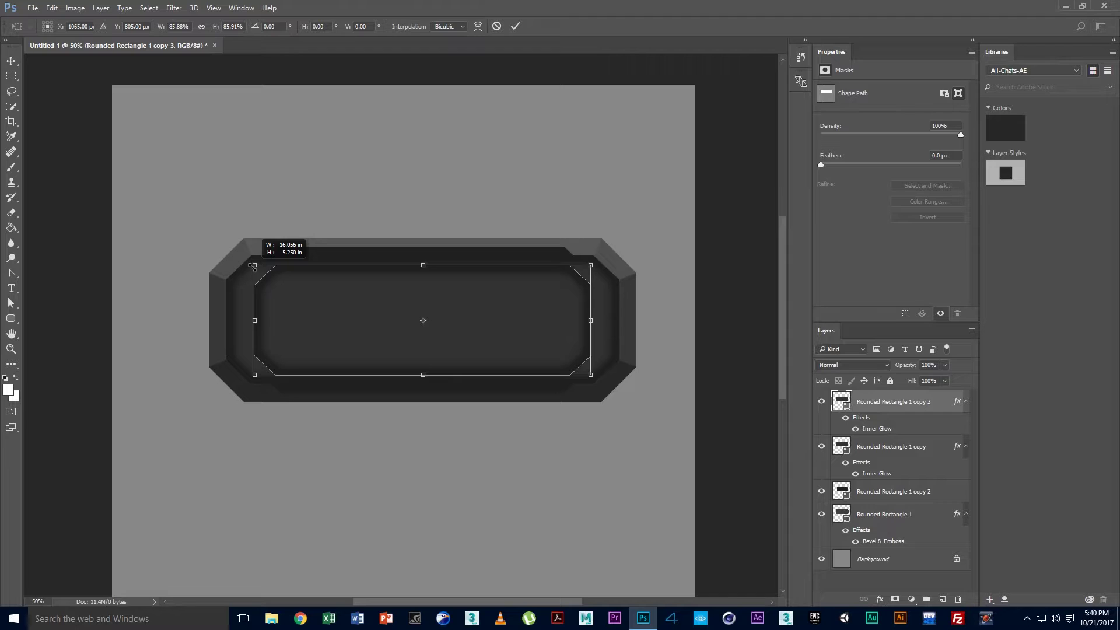
left_click_drag(253, 266, 251, 266)
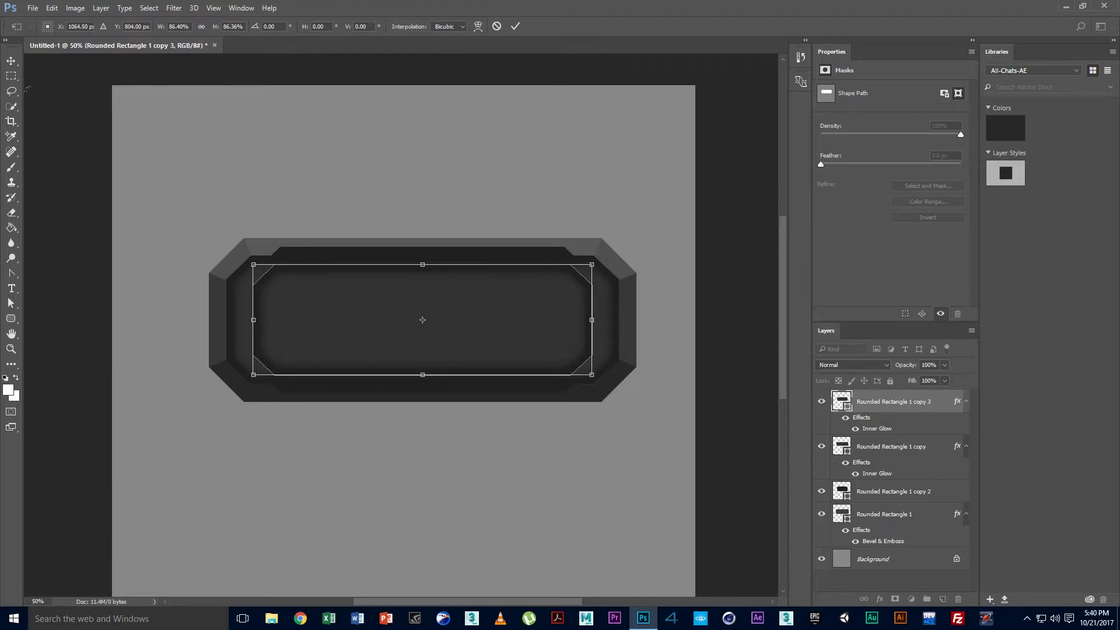
left_click(11, 60)
left_click(477, 236)
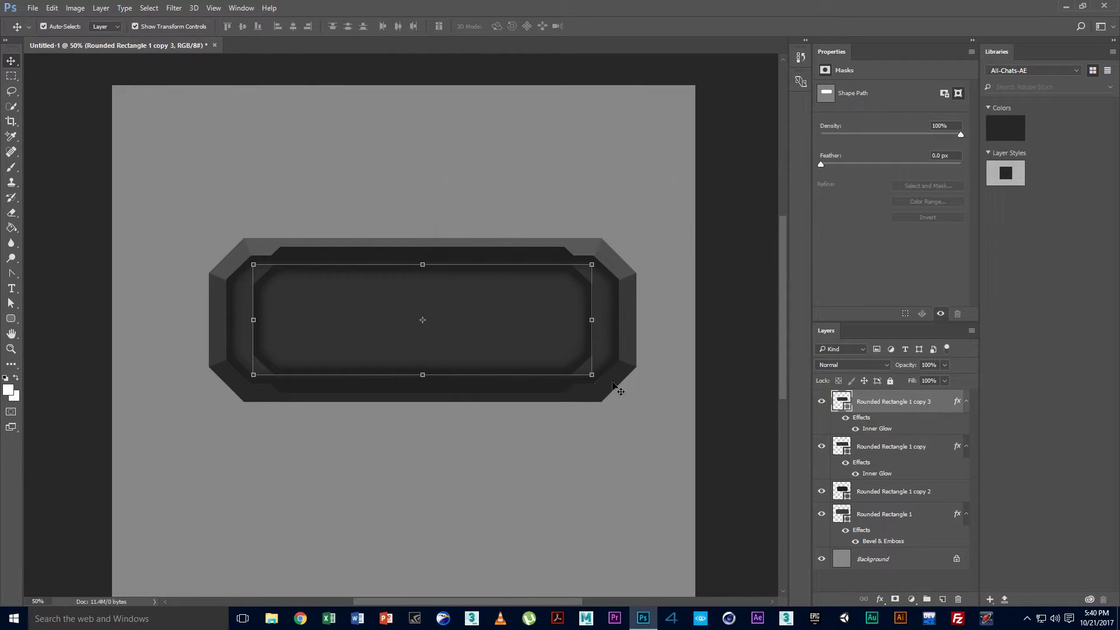
Change Rounded Rectangle 1 copy 3's fill to a deep orange, #915303
double_click(842, 403)
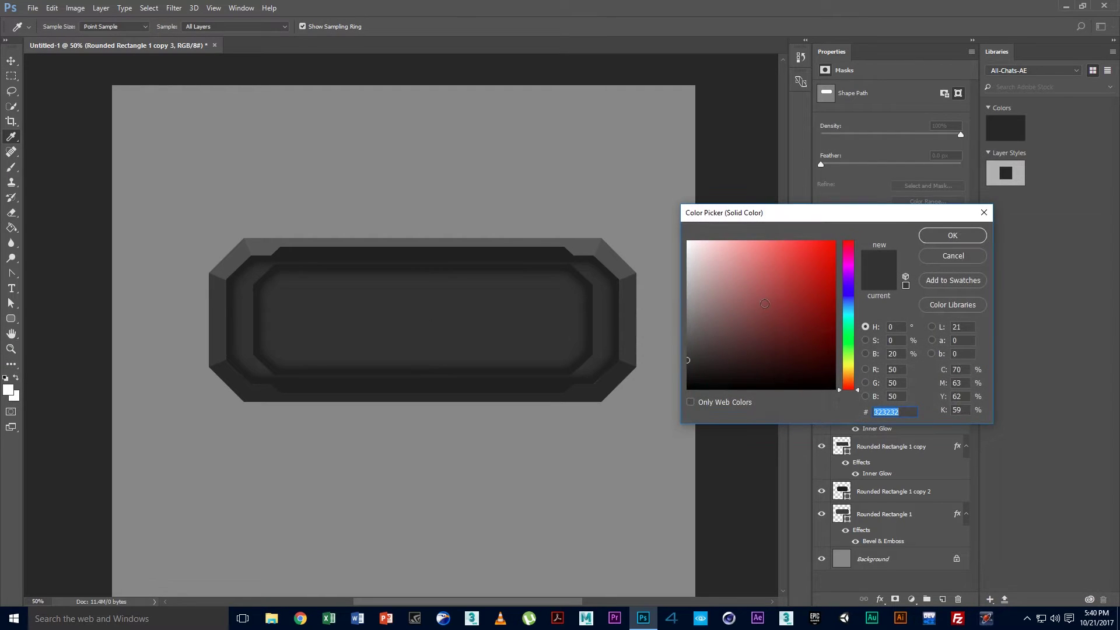
left_click_drag(852, 313, 852, 367)
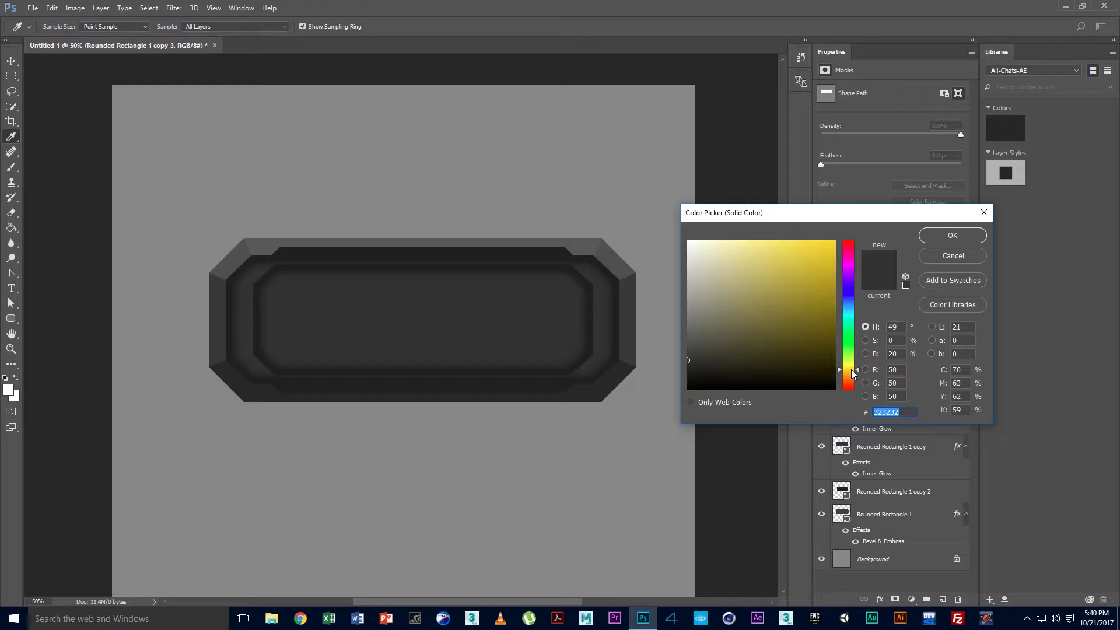
left_click(834, 320)
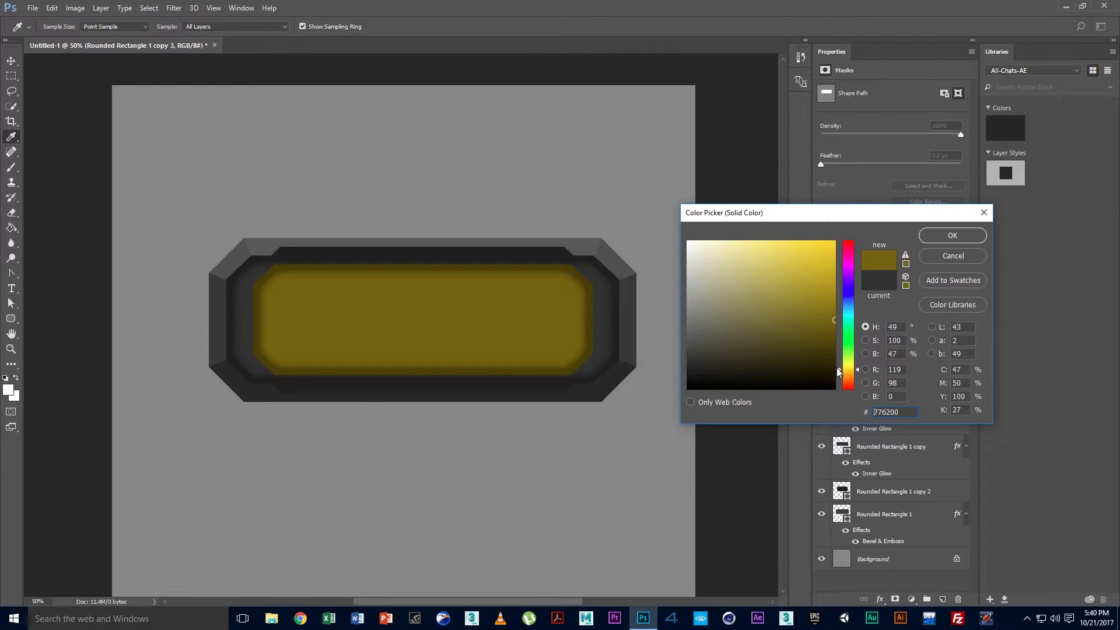
left_click_drag(855, 372, 858, 376)
left_click_drag(834, 318, 833, 305)
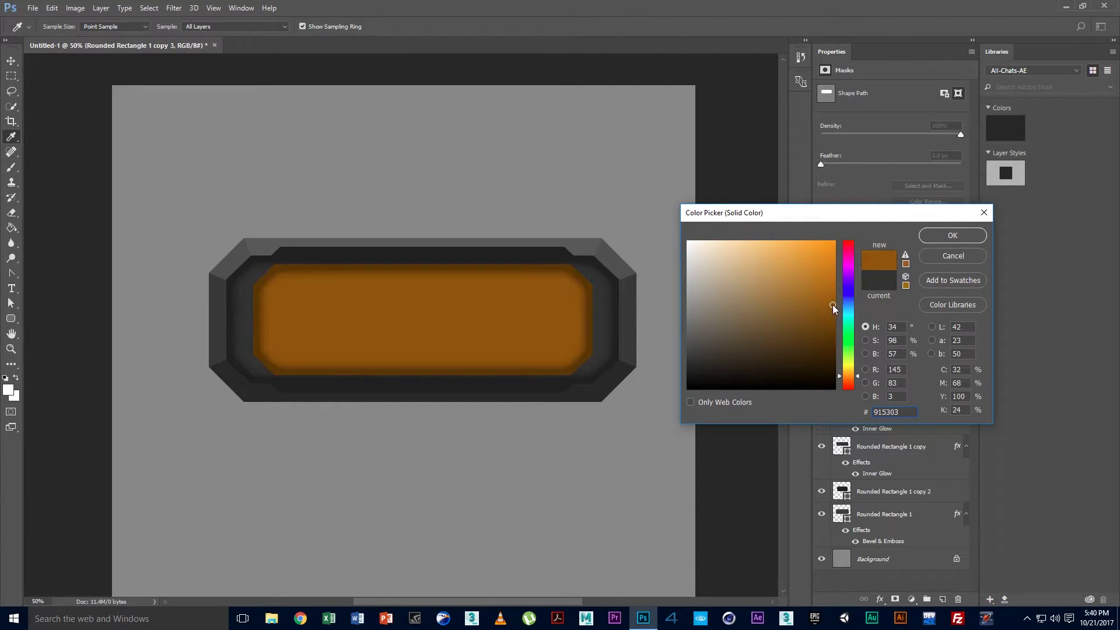
left_click(946, 236)
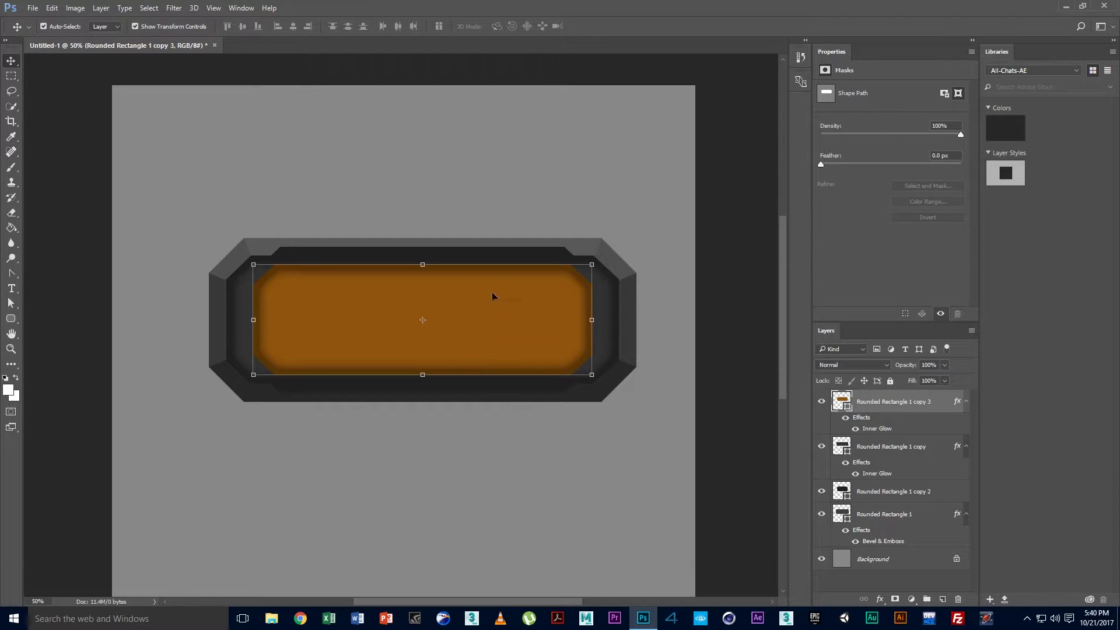
Give the outer frame layer, Rounded Rectangle 1, a dark brown fill
left_click(870, 526)
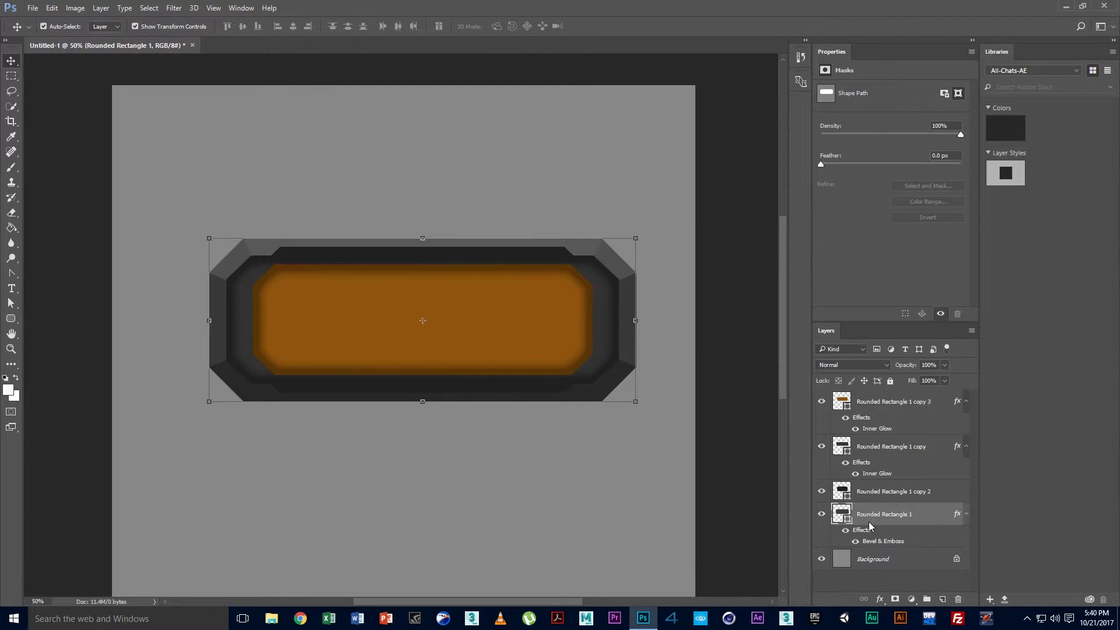
double_click(840, 515)
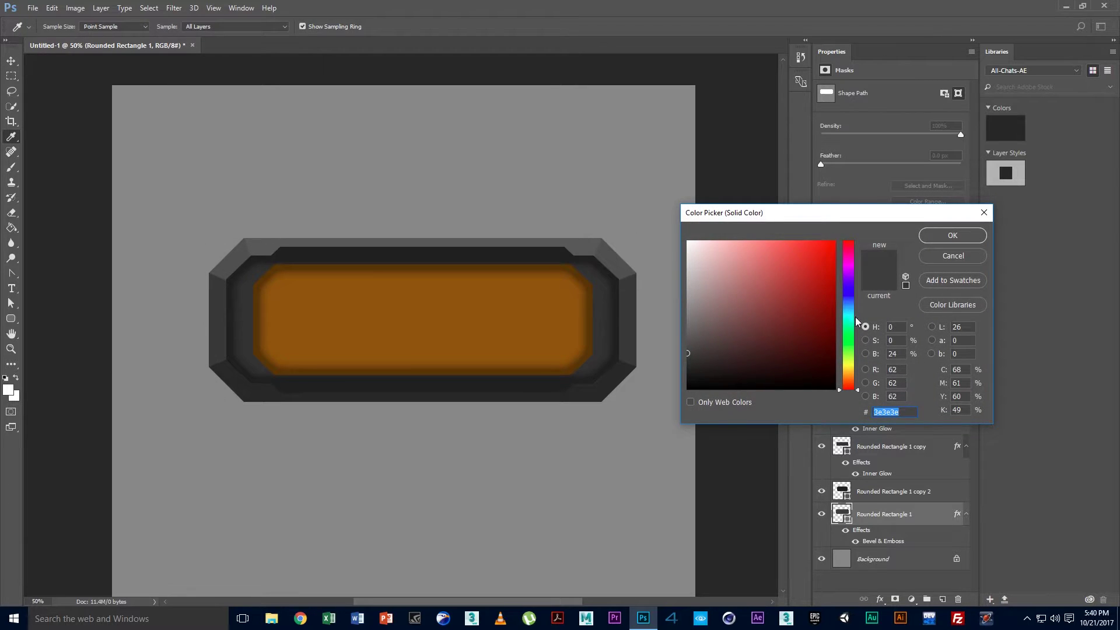
left_click_drag(857, 322, 849, 373)
mouse_move(816, 336)
left_mouse_down()
mouse_move(837, 344)
mouse_move(801, 346)
left_mouse_up()
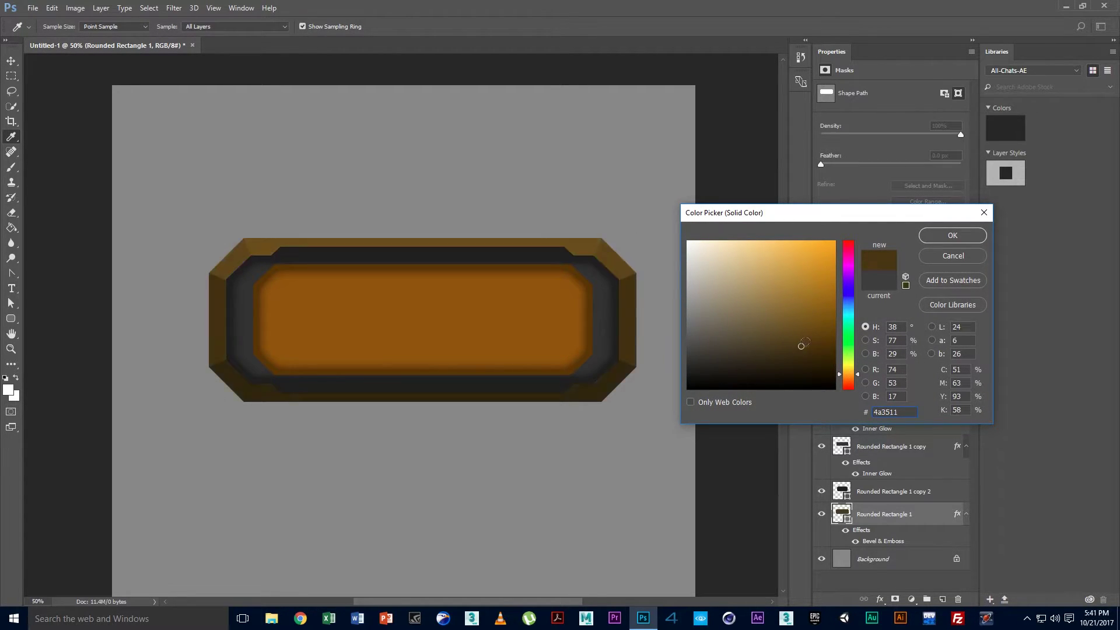
left_click(945, 238)
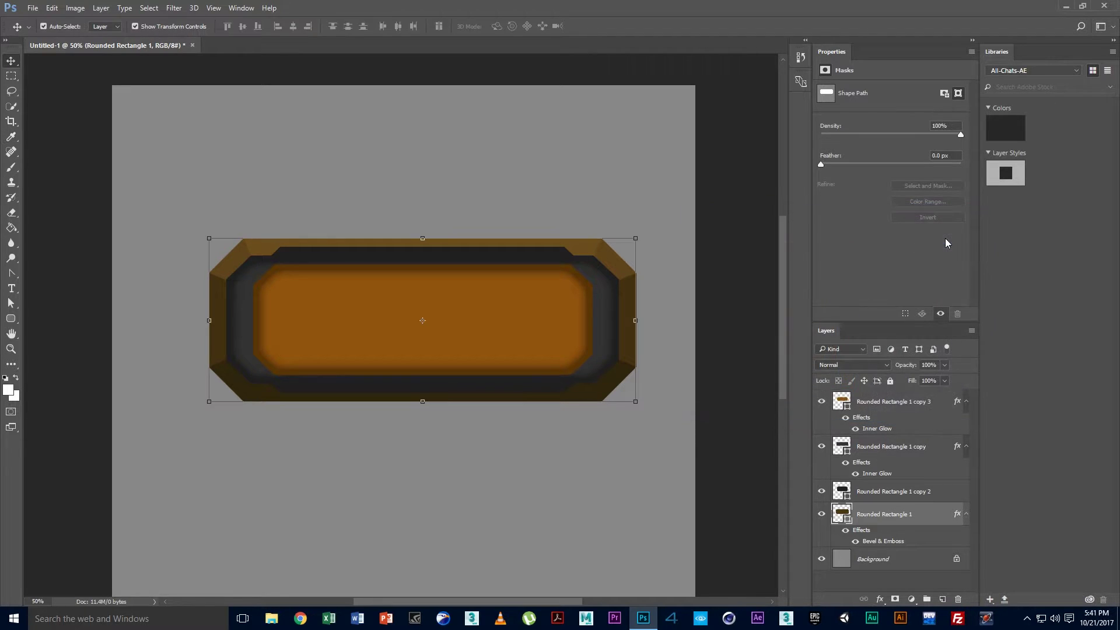
Refine the outer frame's fill to golden brown #5e3f08
double_click(843, 512)
left_click(851, 379)
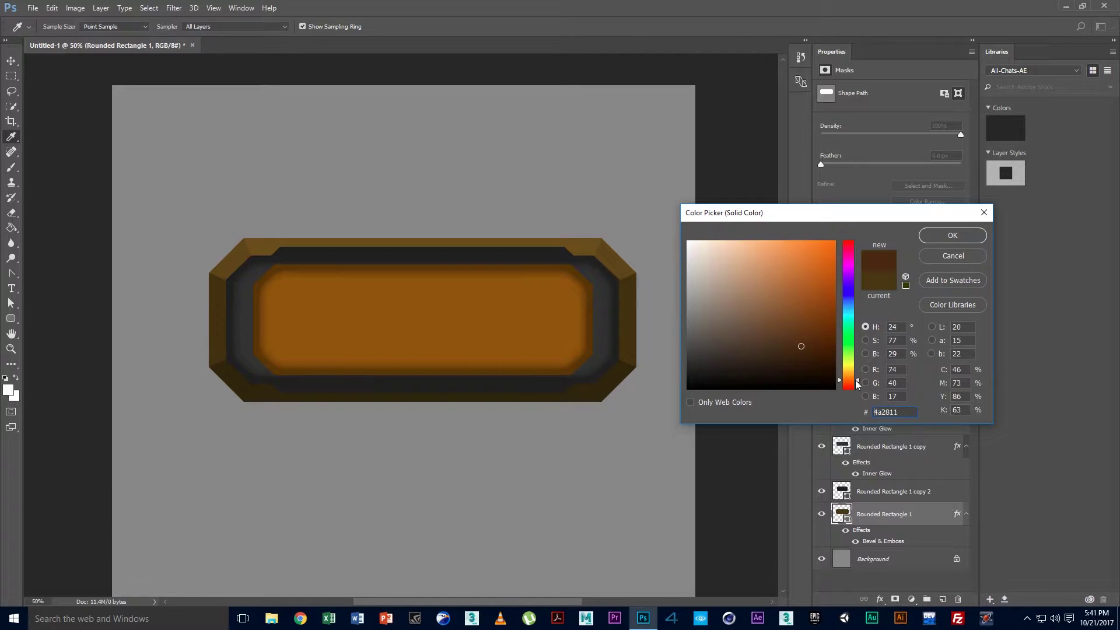
left_click(835, 332)
left_click(824, 334)
left_click(850, 373)
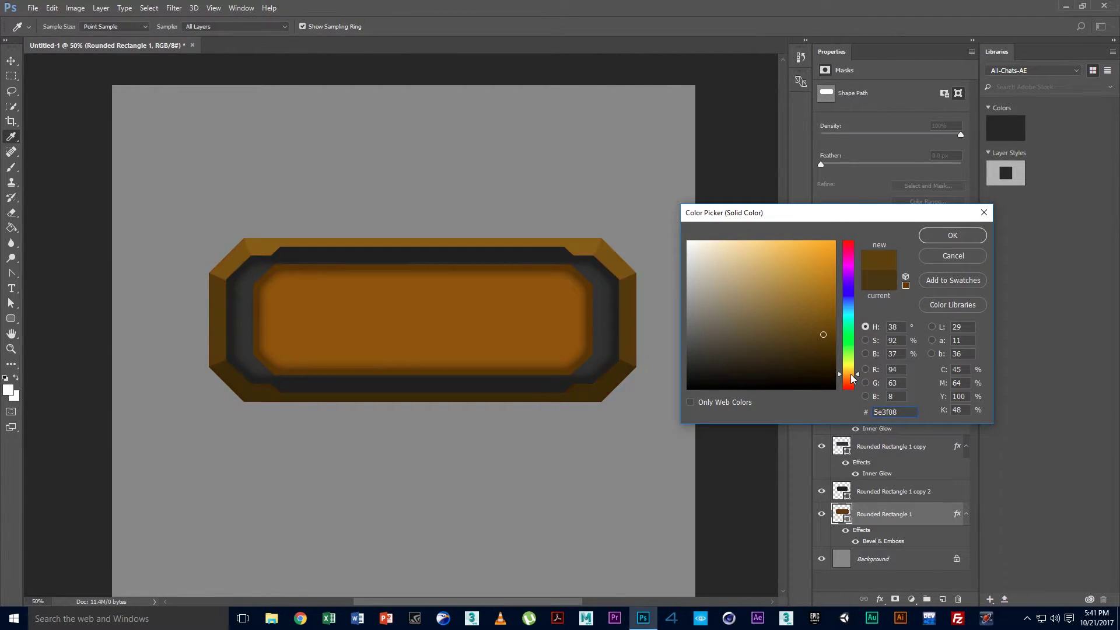
left_click(961, 236)
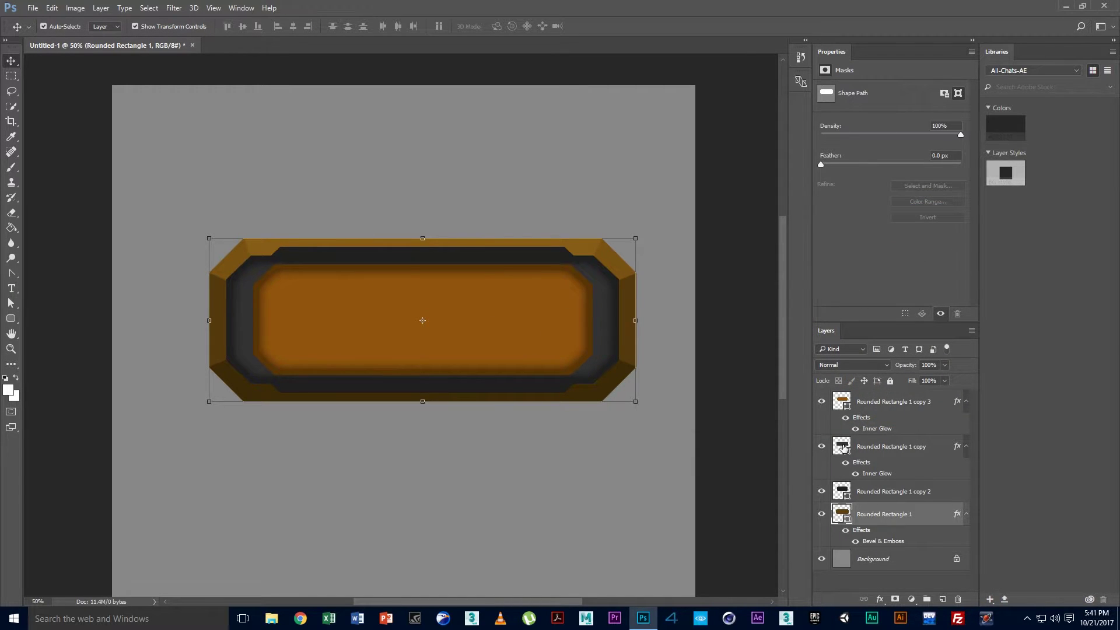
Fill the inner panel with darker brown #553907 sampled from the frame
double_click(842, 401)
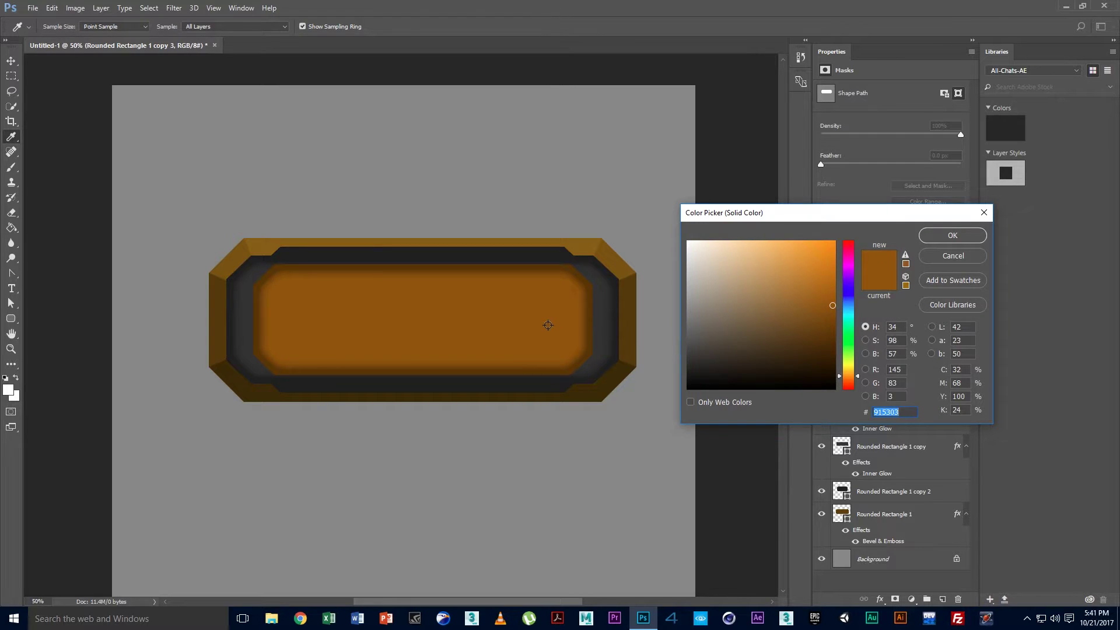
left_click(626, 294)
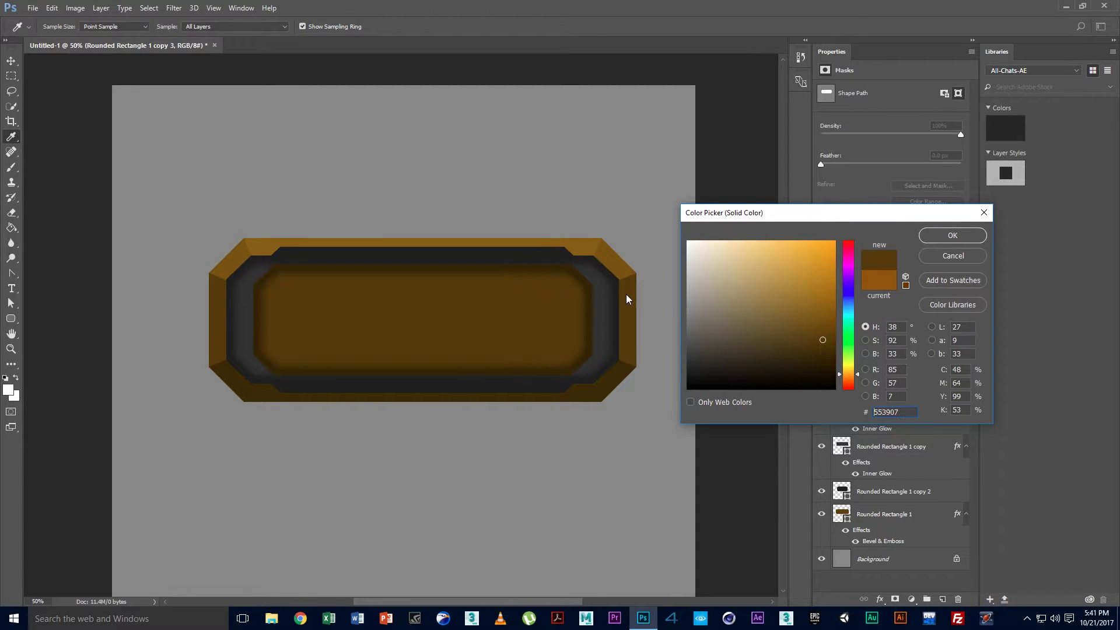
left_click(953, 236)
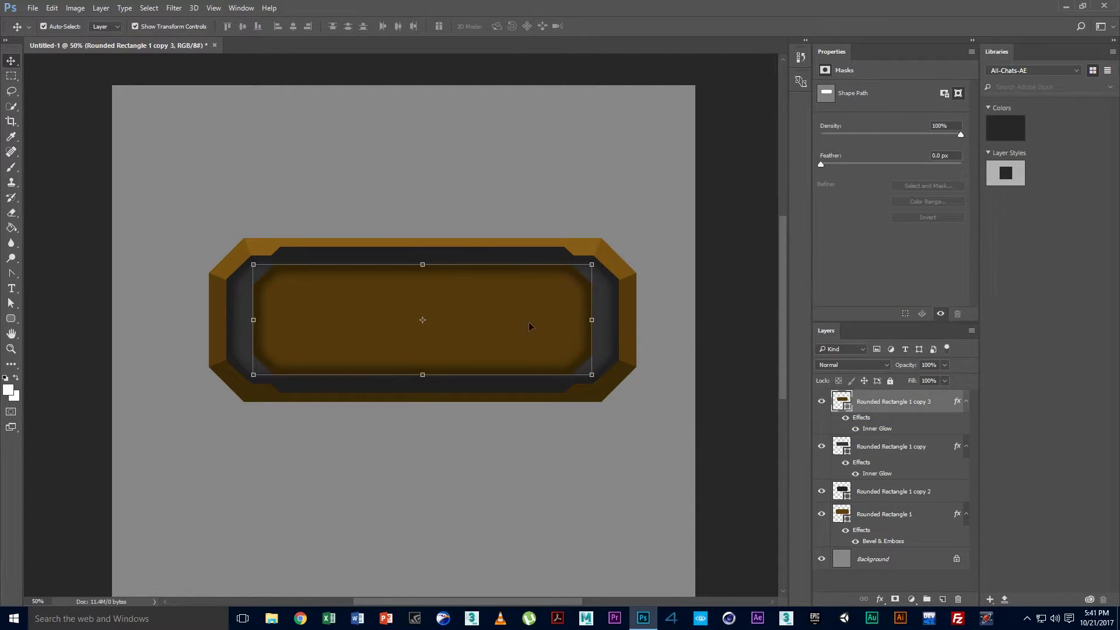
Remove the Inner Glow from Rounded Rectangle 1 copy 3 and duplicate it as copy 4
right_click(885, 405)
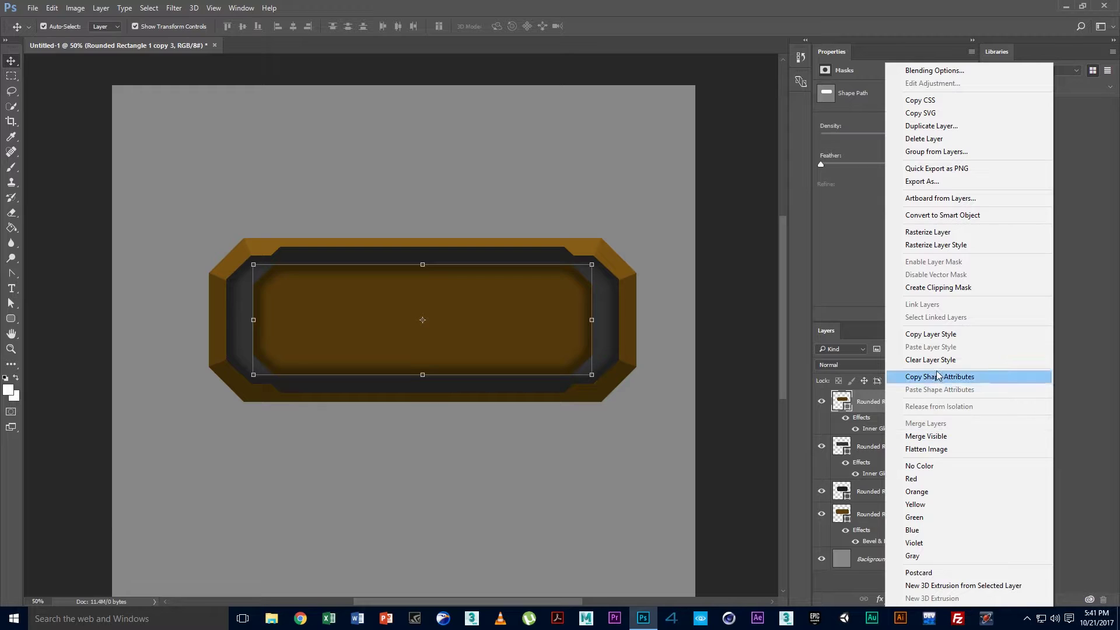
left_click(938, 362)
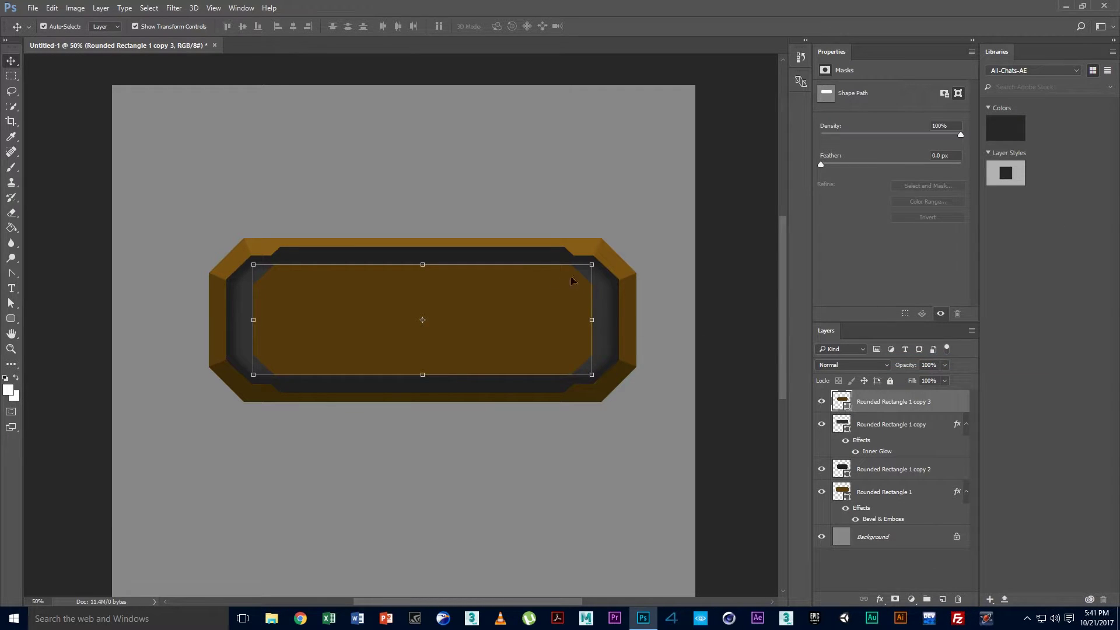
left_click(11, 91)
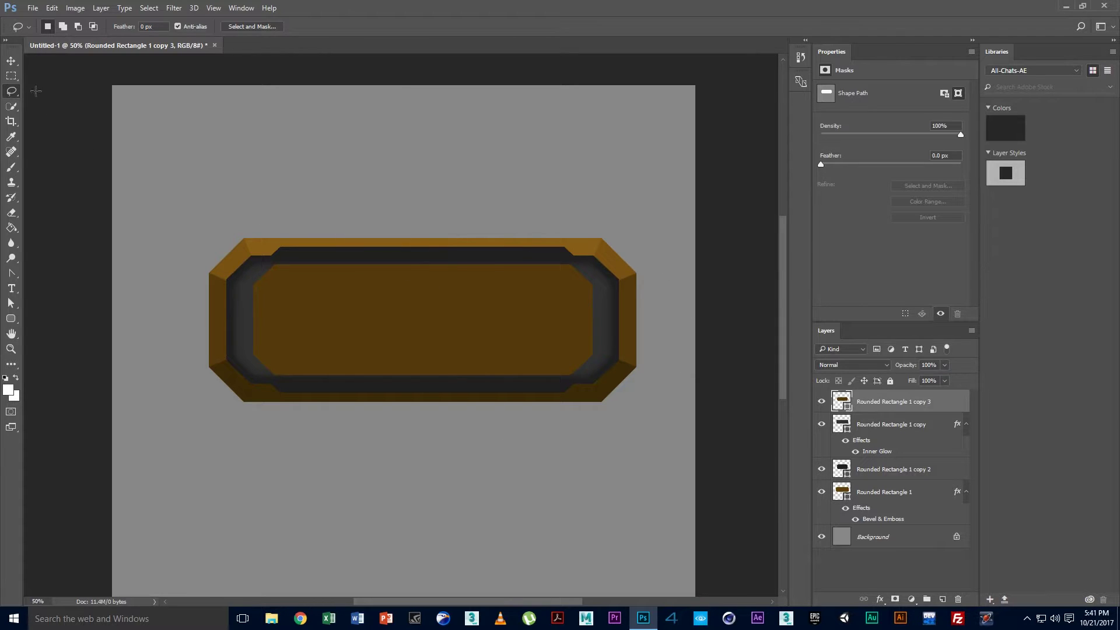
left_click(11, 60)
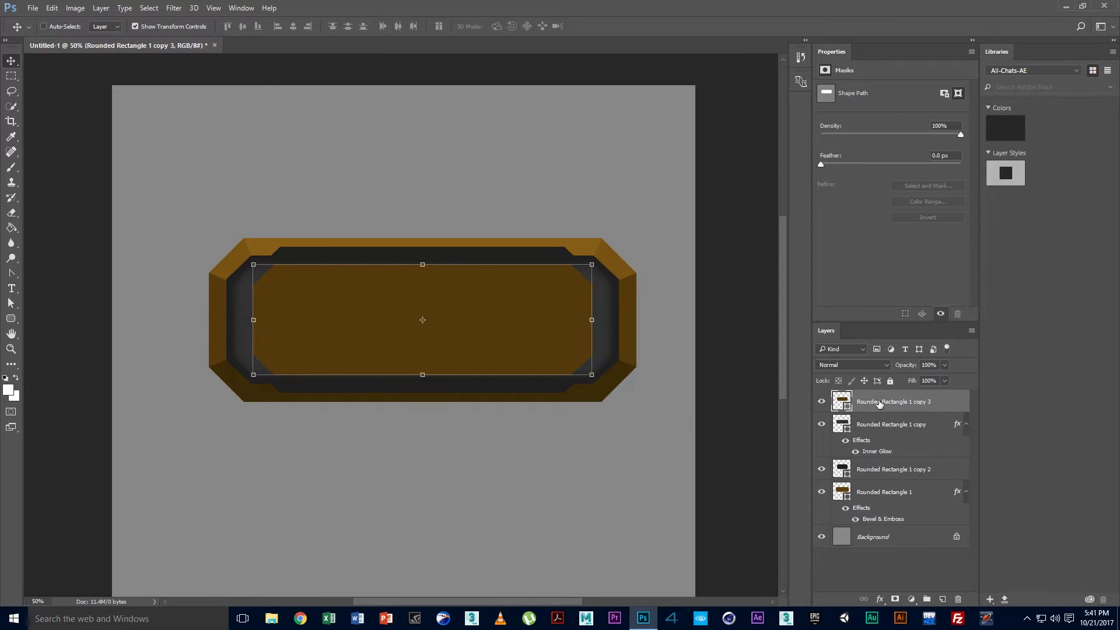
key("ctrl+j")
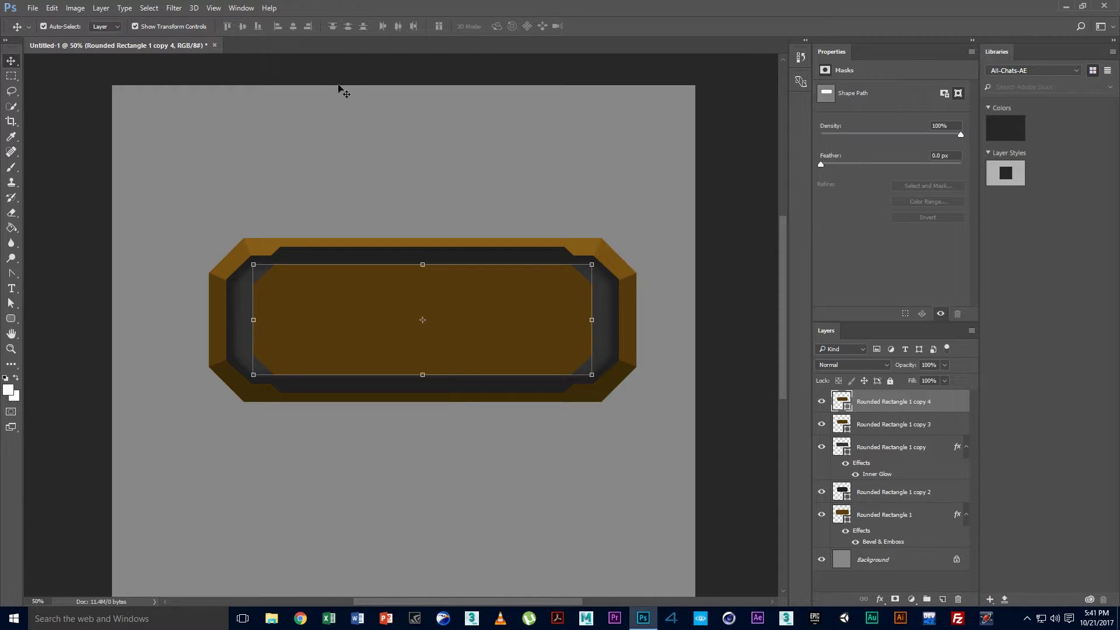
Render the Clouds filter on Rounded Rectangle 1 copy 4, rasterizing the shape
left_click(175, 8)
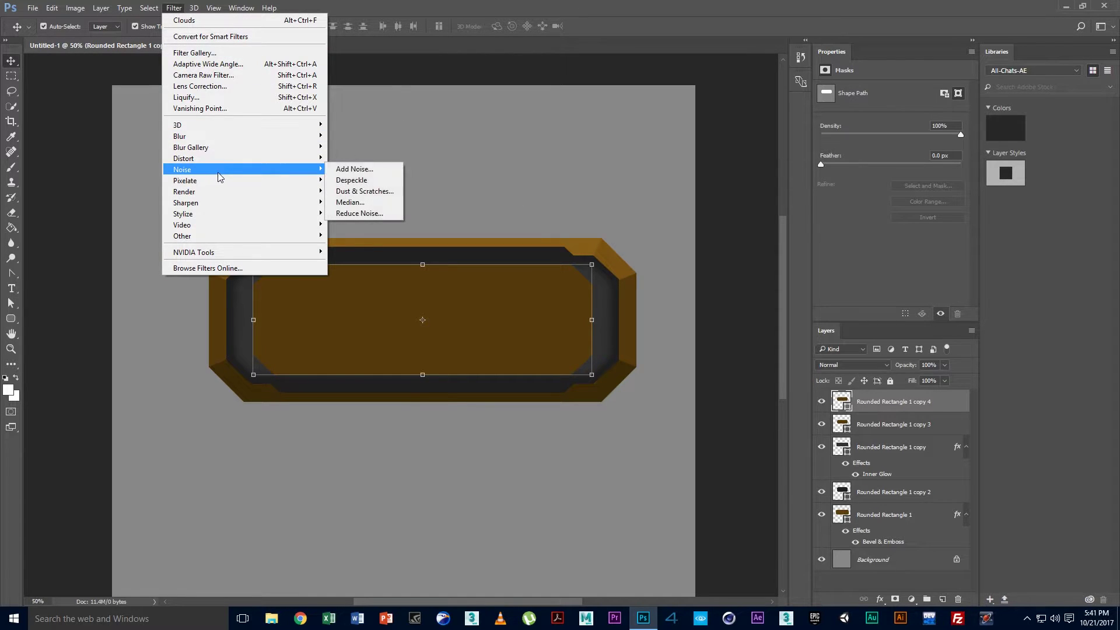
mouse_move(185, 191)
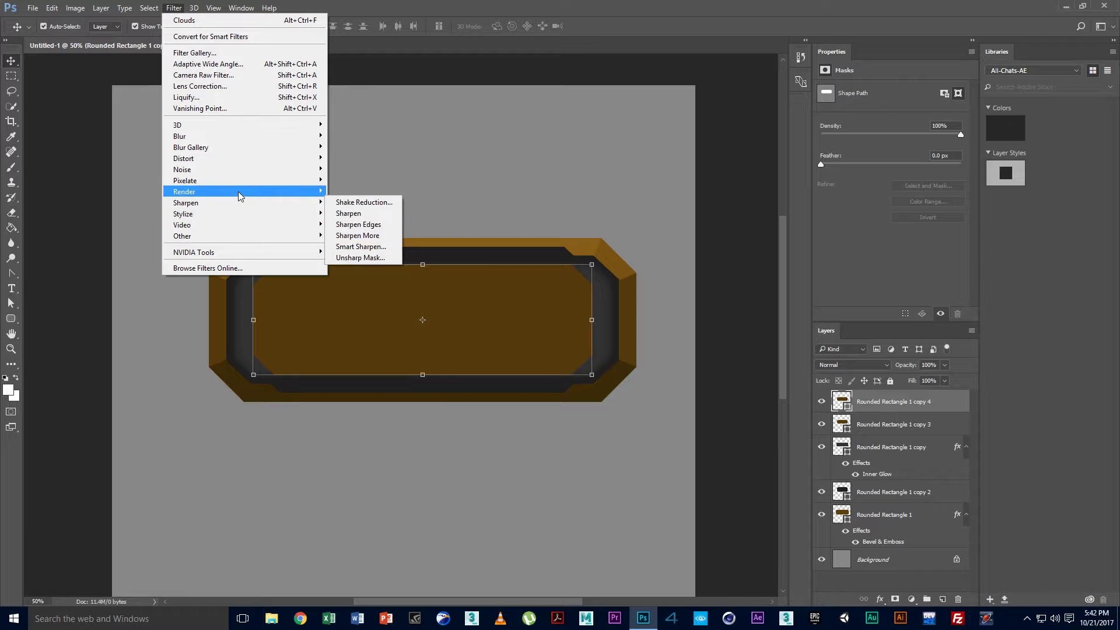
left_click(366, 231)
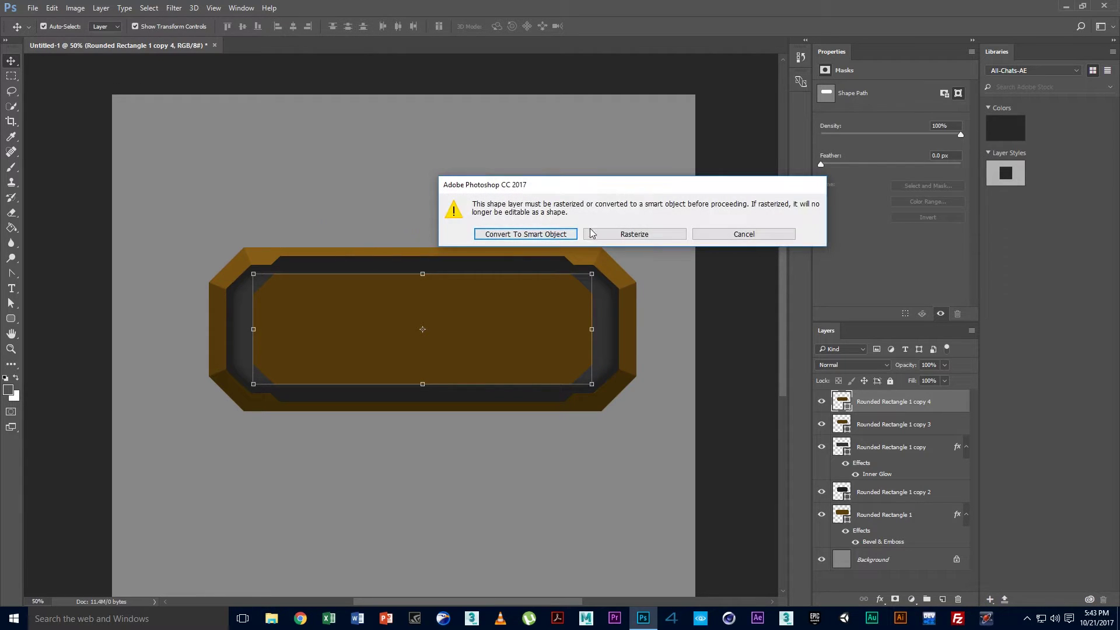
left_click(618, 237)
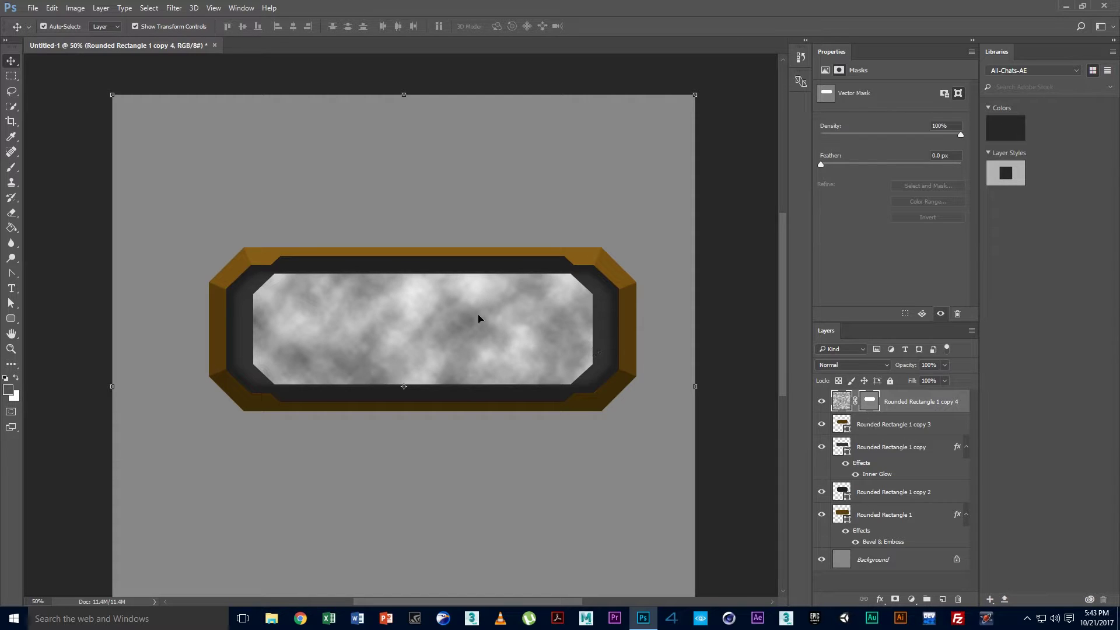
Set the cloud layer to Color Dodge blend mode at 34% opacity
left_click(856, 365)
scroll(856, 364, "down", 1)
scroll(855, 364, "down", 1)
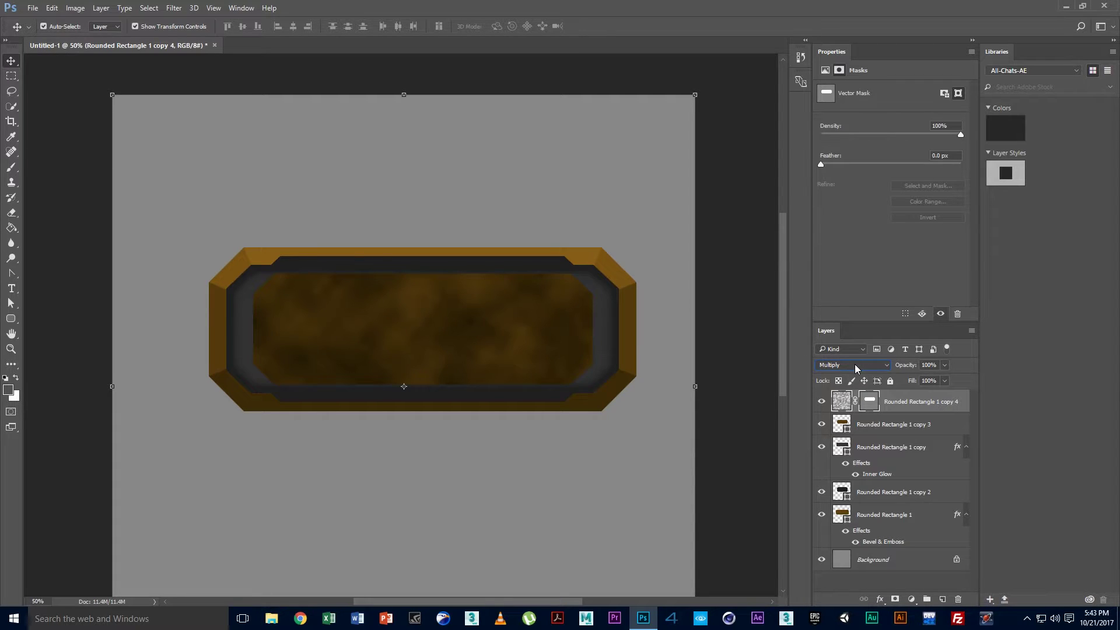
scroll(856, 364, "down", 1)
scroll(855, 364, "down", 1)
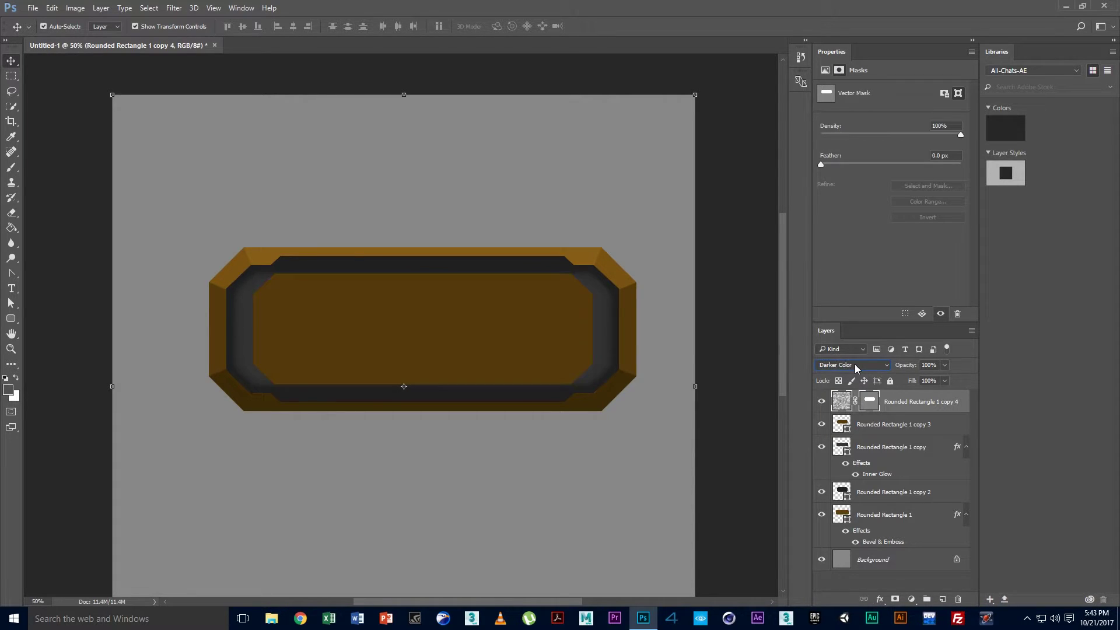
scroll(855, 364, "down", 1)
scroll(856, 364, "down", 1)
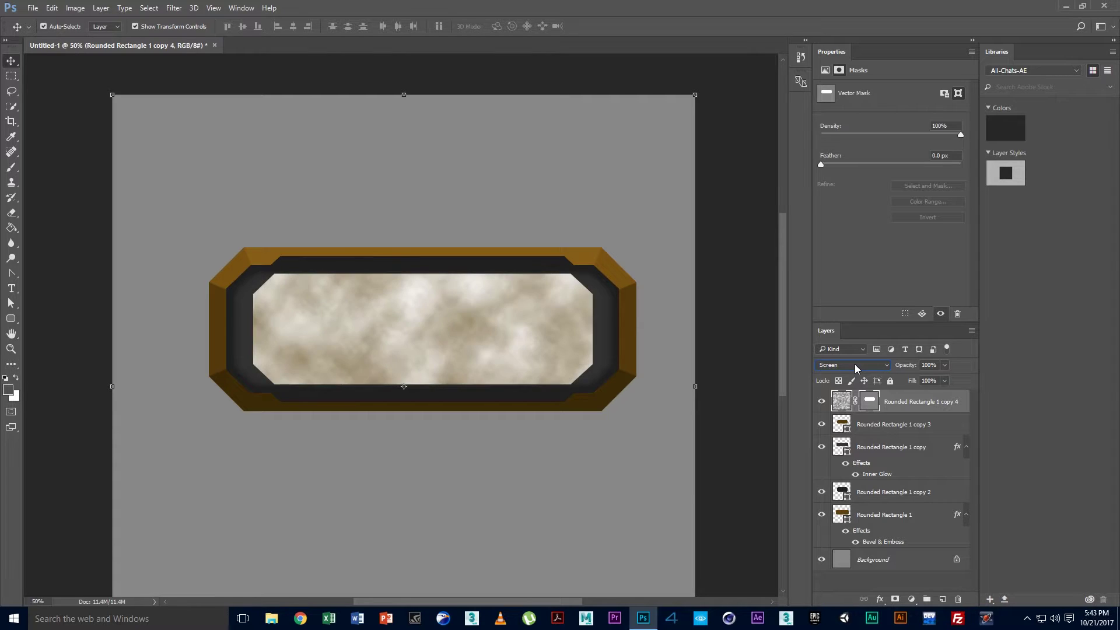
scroll(857, 369, "down", 1)
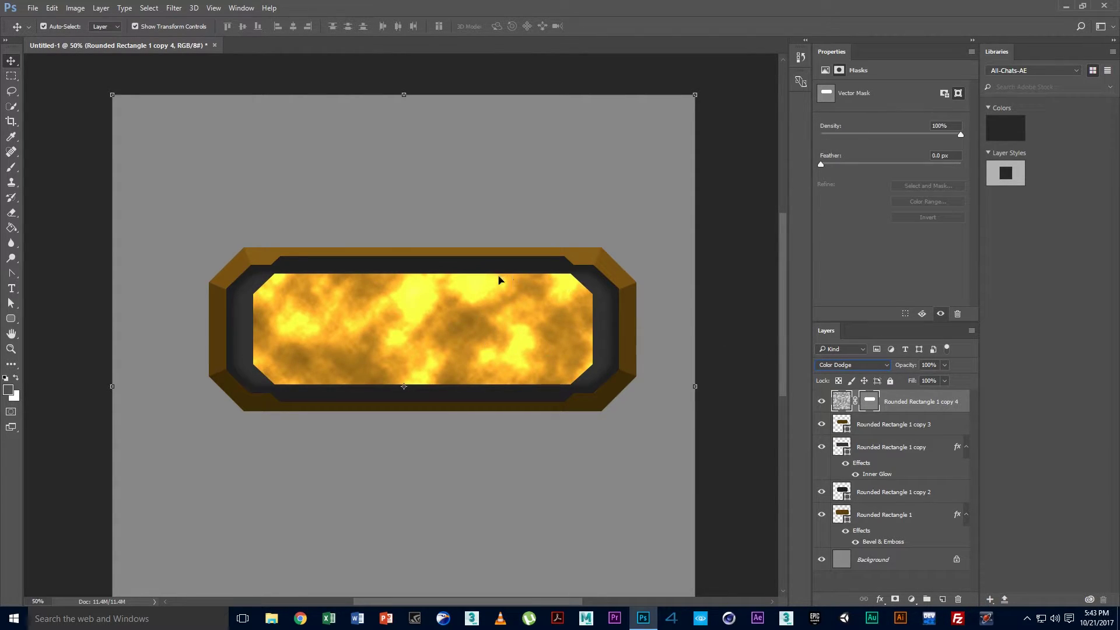
left_click(944, 366)
left_click_drag(923, 379, 912, 381)
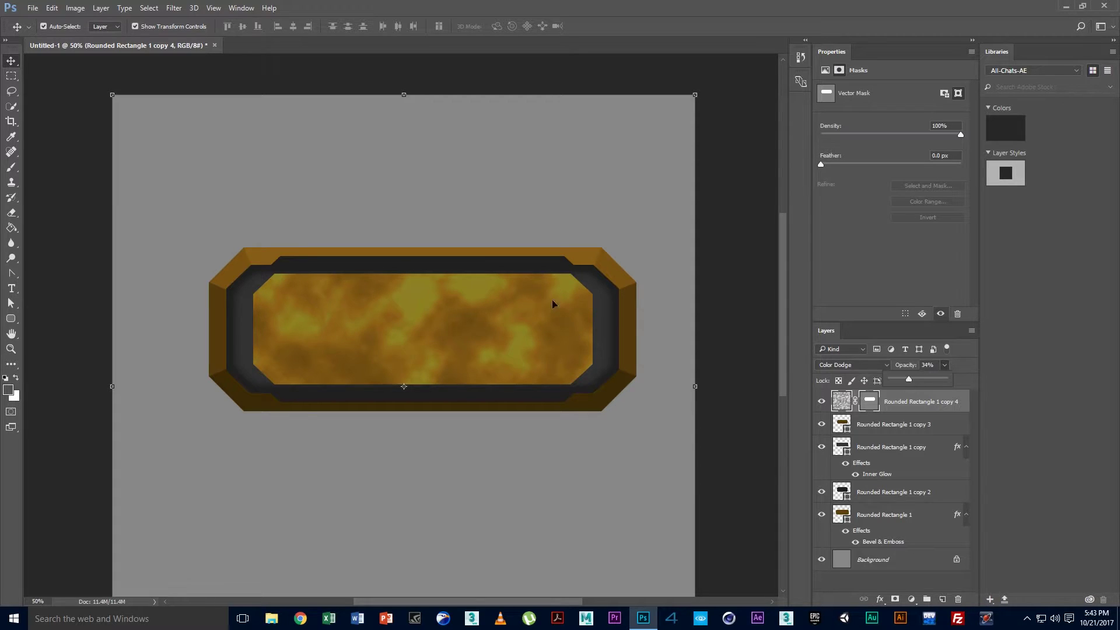
left_click(1090, 419)
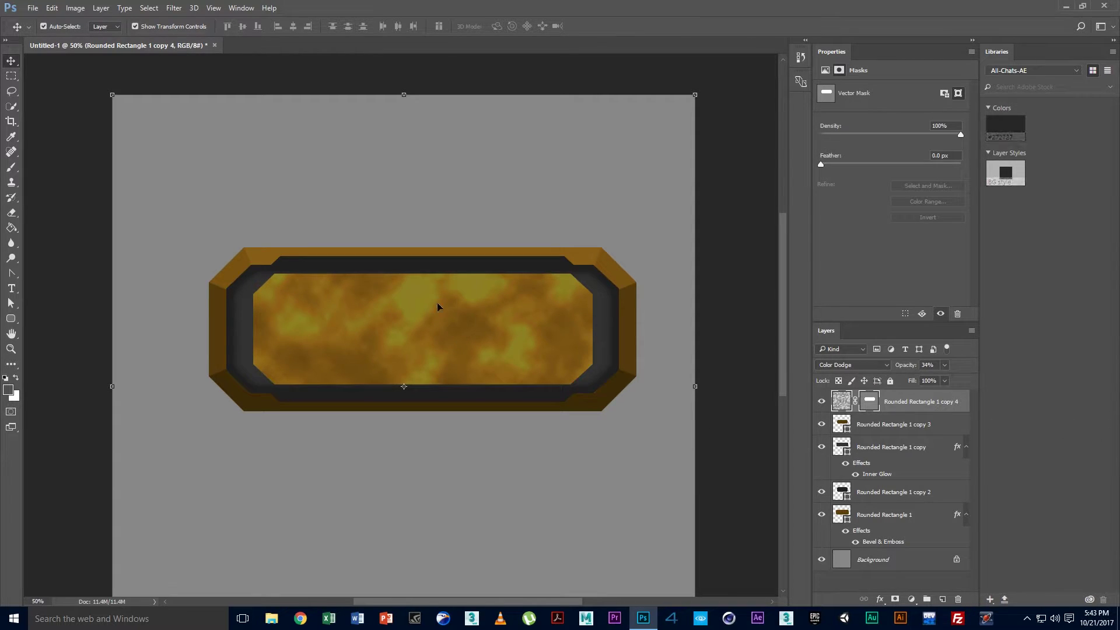
Select the outer frame layer and add a Gradient Overlay to its layer style
right_click(218, 291)
left_click(228, 300)
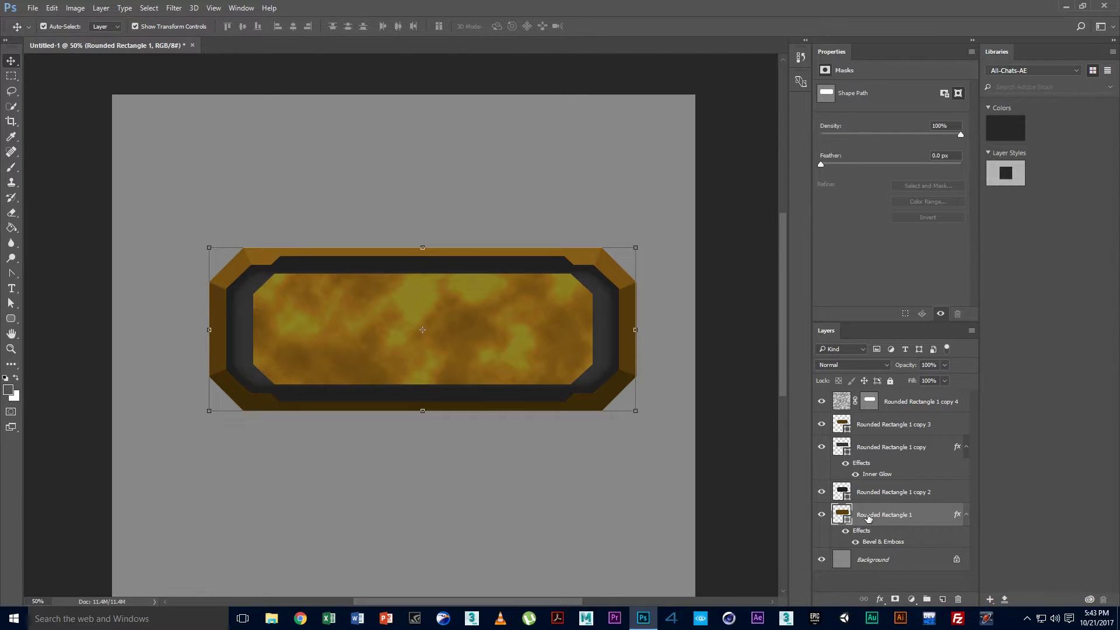
double_click(842, 513)
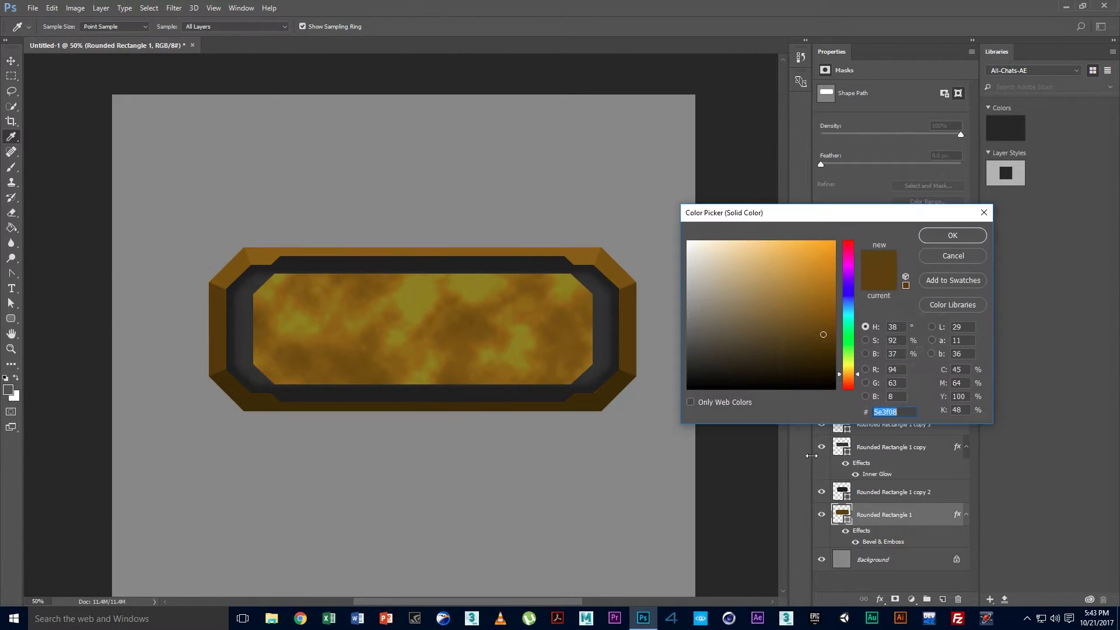
left_click(947, 253)
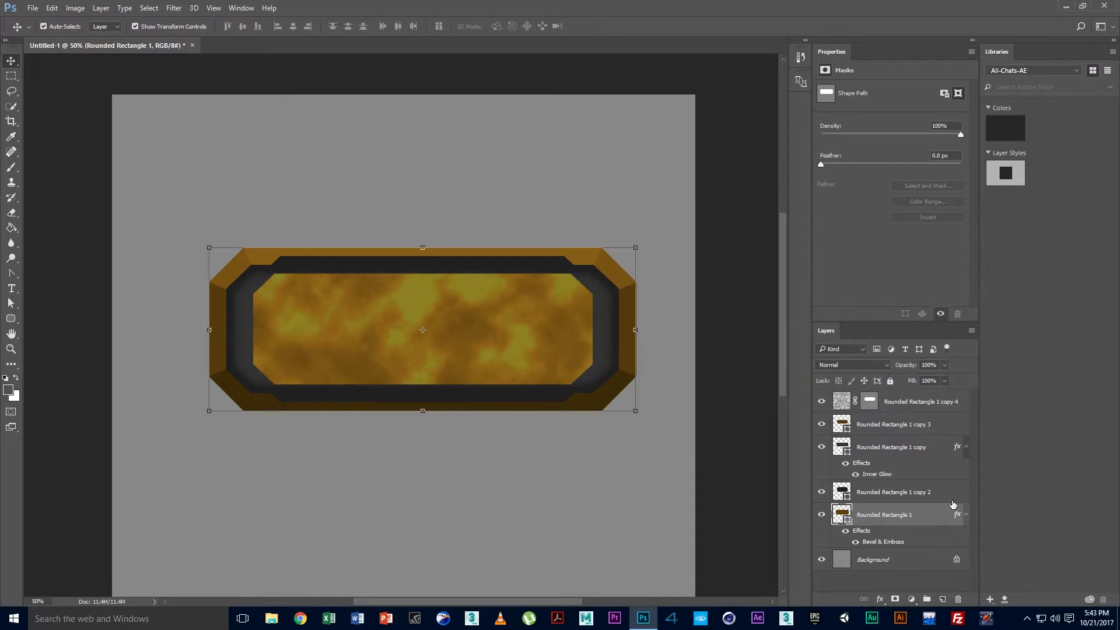
double_click(957, 515)
left_click_drag(668, 257, 923, 179)
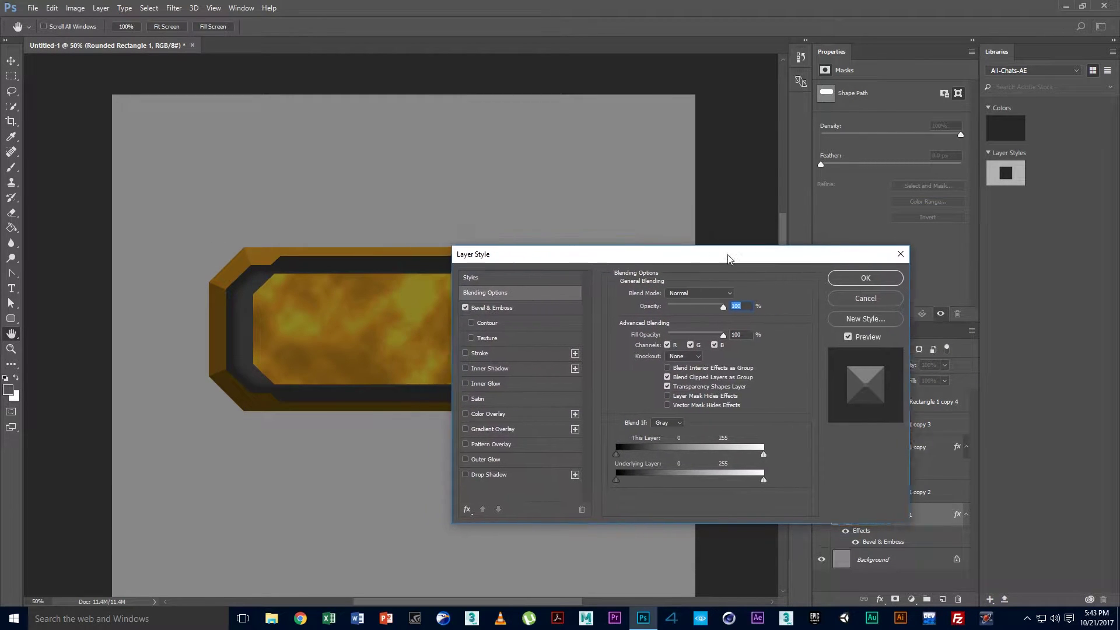
left_click(661, 350)
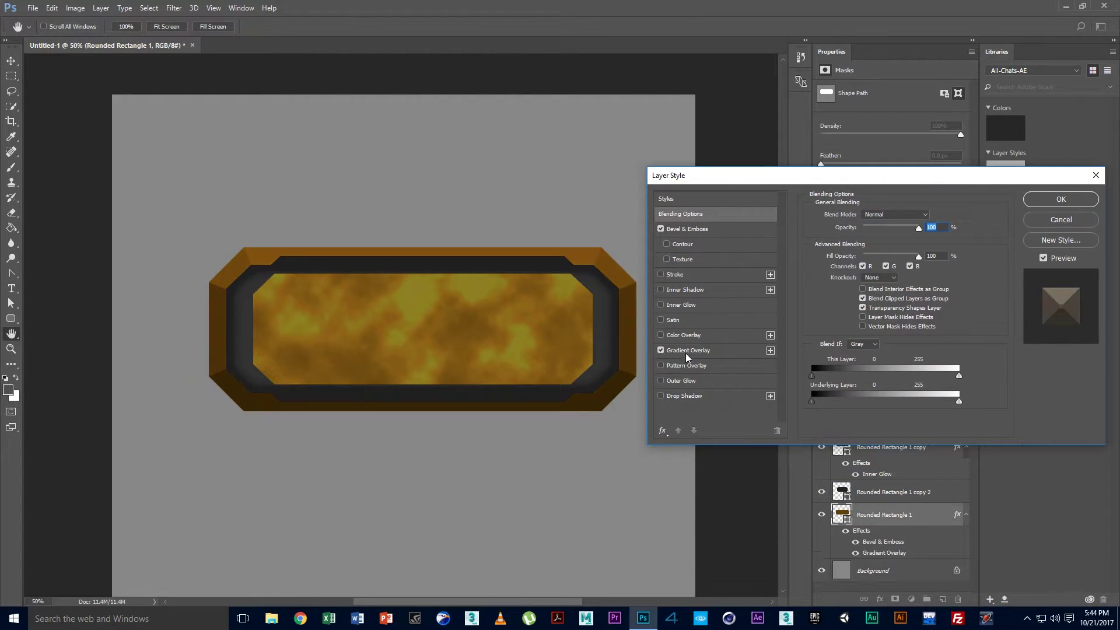
left_click(692, 350)
Lighten the overlay gradient's stops, making the right stop a lighter orange
left_click(883, 248)
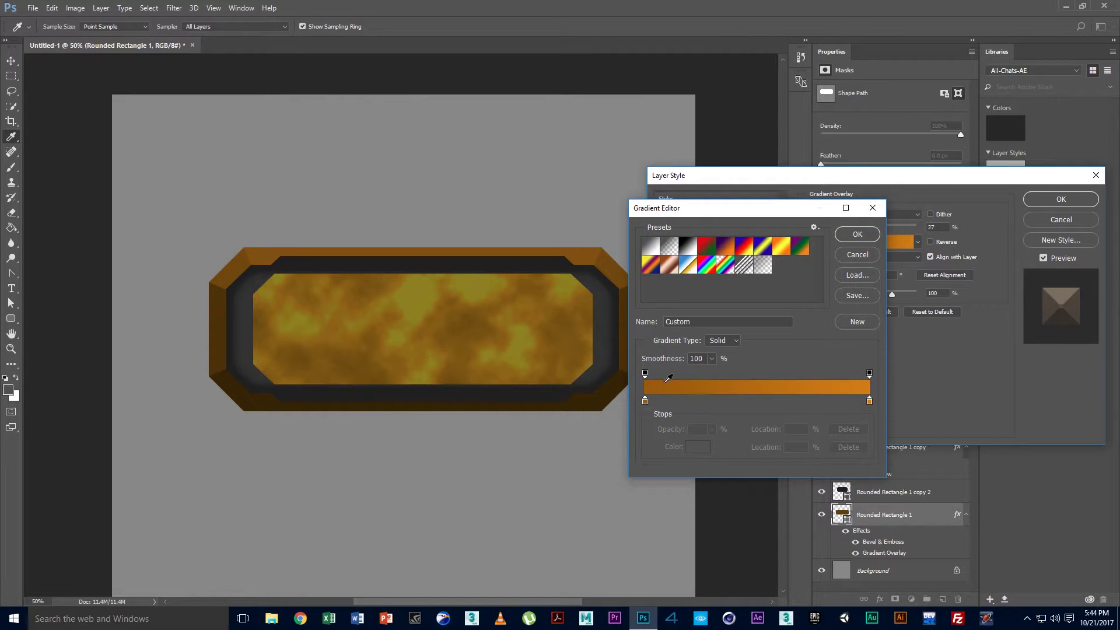
double_click(645, 401)
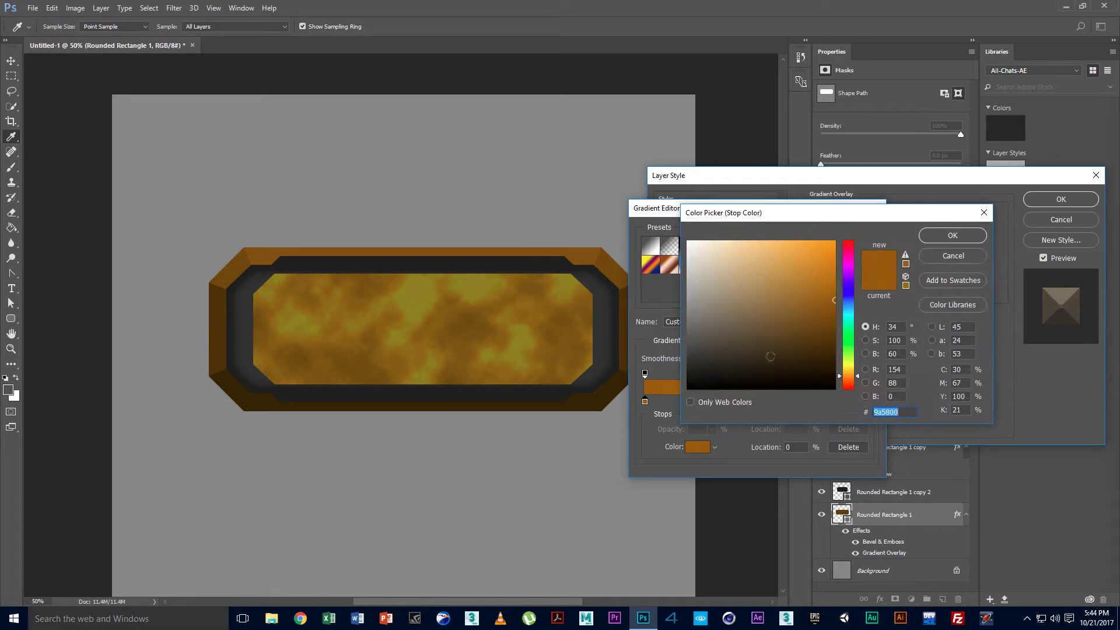
left_click(969, 237)
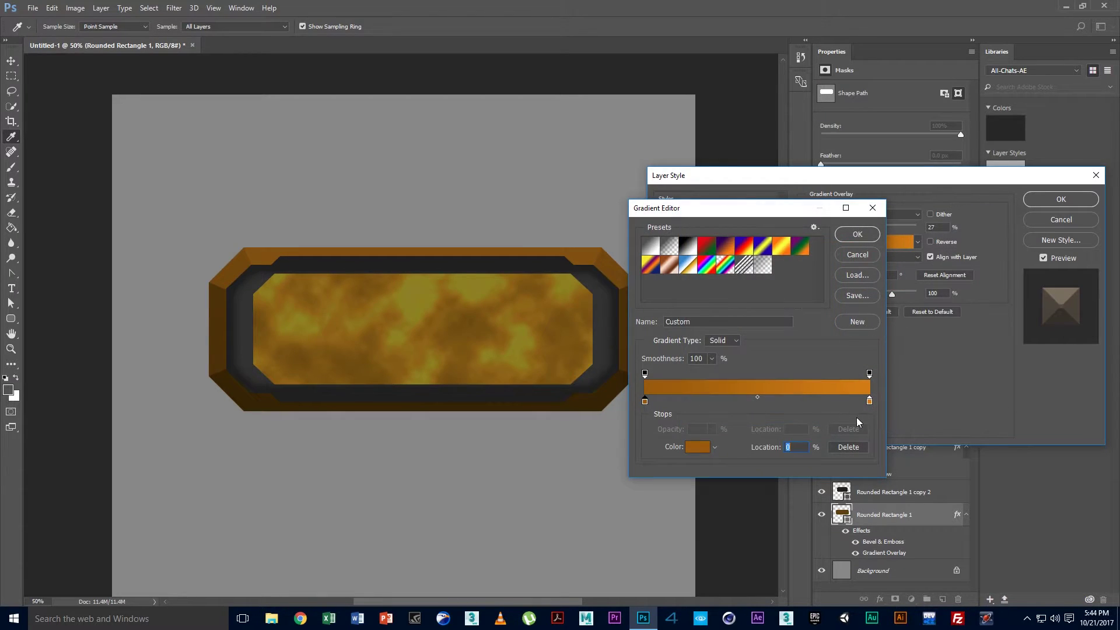
left_click(870, 401)
double_click(869, 402)
left_click_drag(823, 280, 813, 242)
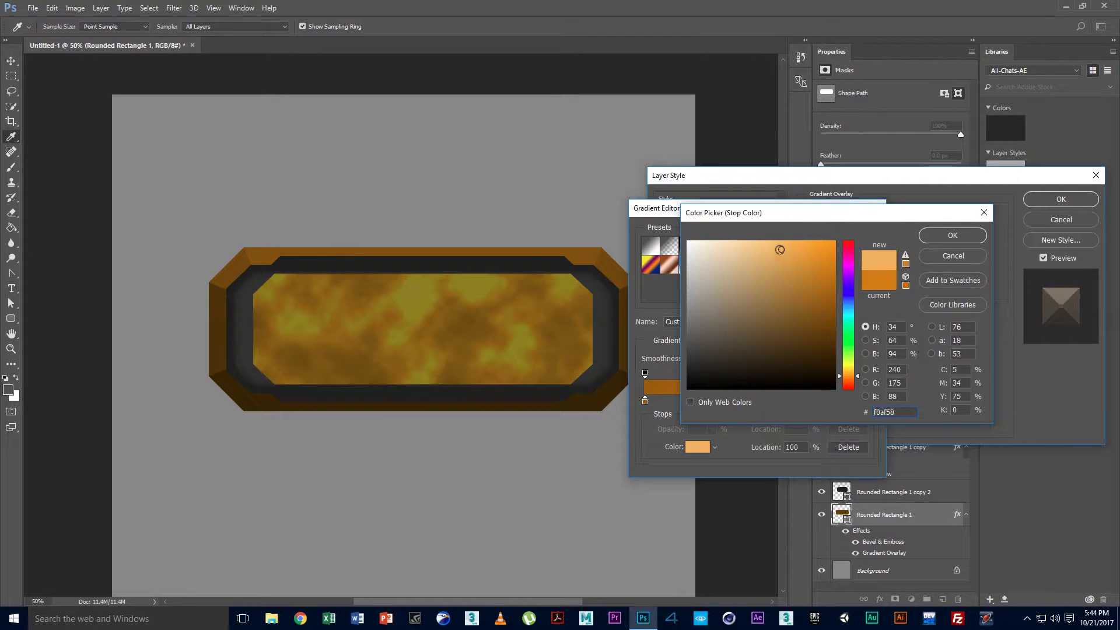
left_click(971, 236)
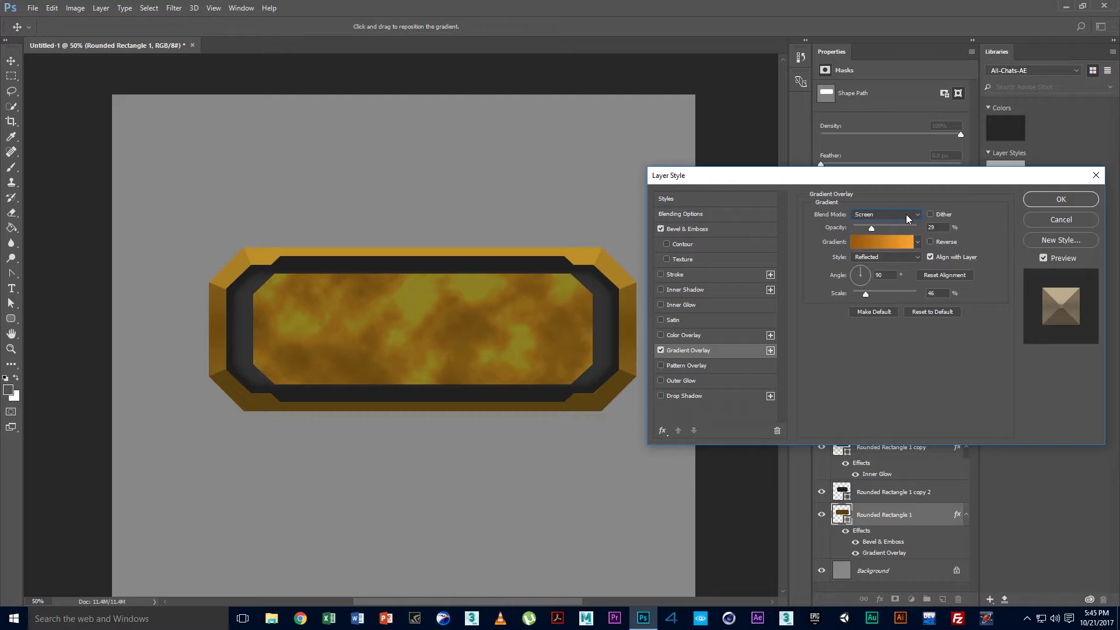
left_click(890, 242)
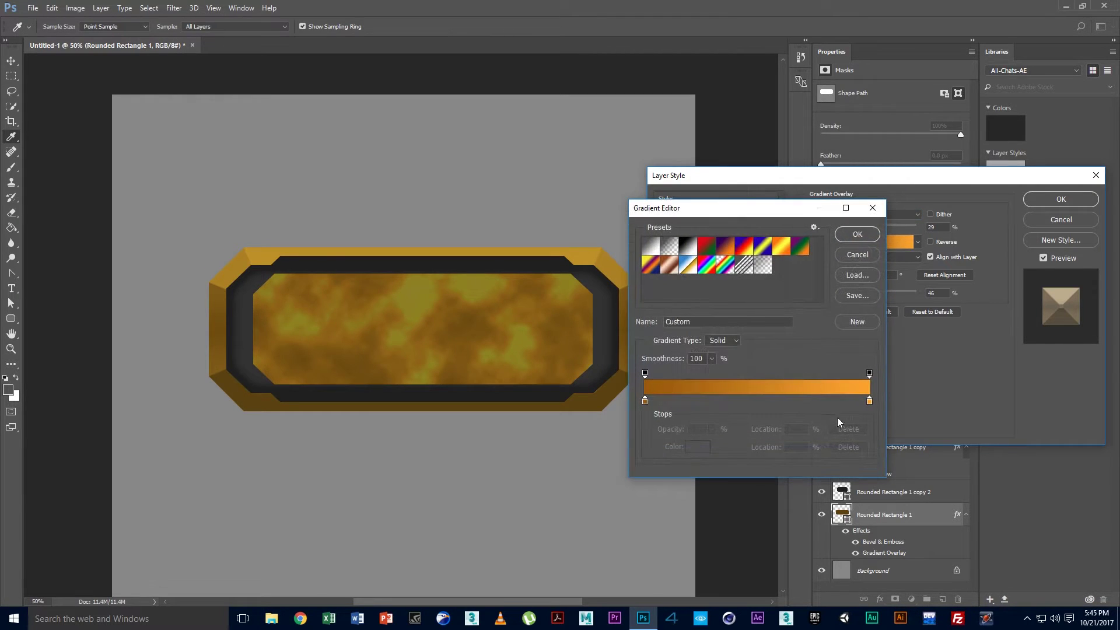
left_click_drag(869, 403, 716, 409)
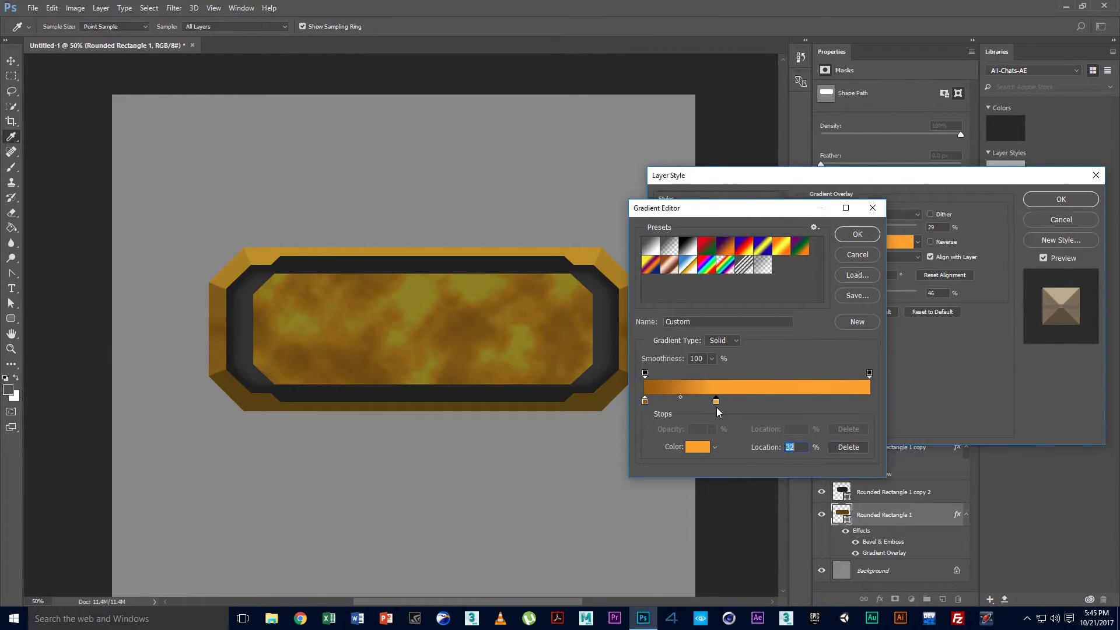
left_click_drag(716, 403, 723, 432)
key("ctrl+z")
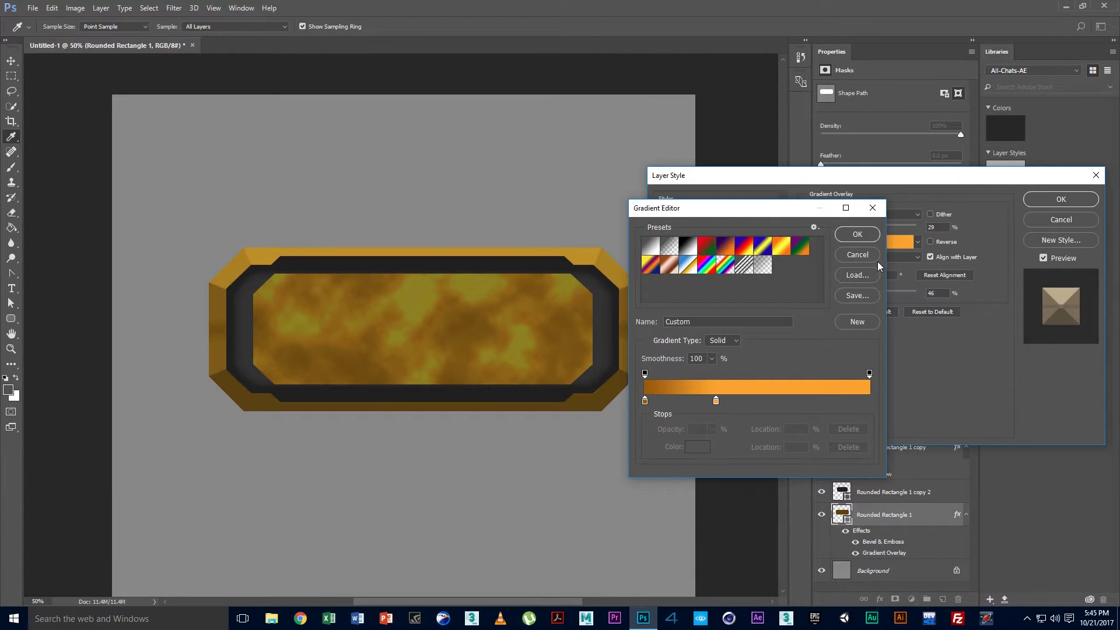
left_click(871, 213)
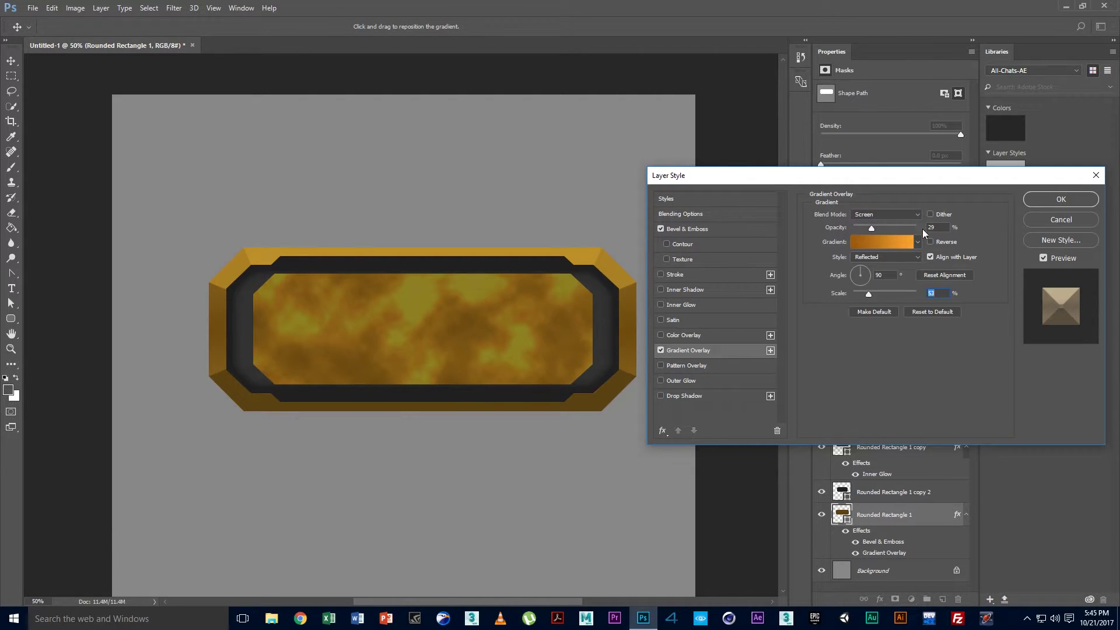
Set the Gradient Overlay to 100% opacity and a 61° angle, and apply it
left_click_drag(871, 226, 926, 222)
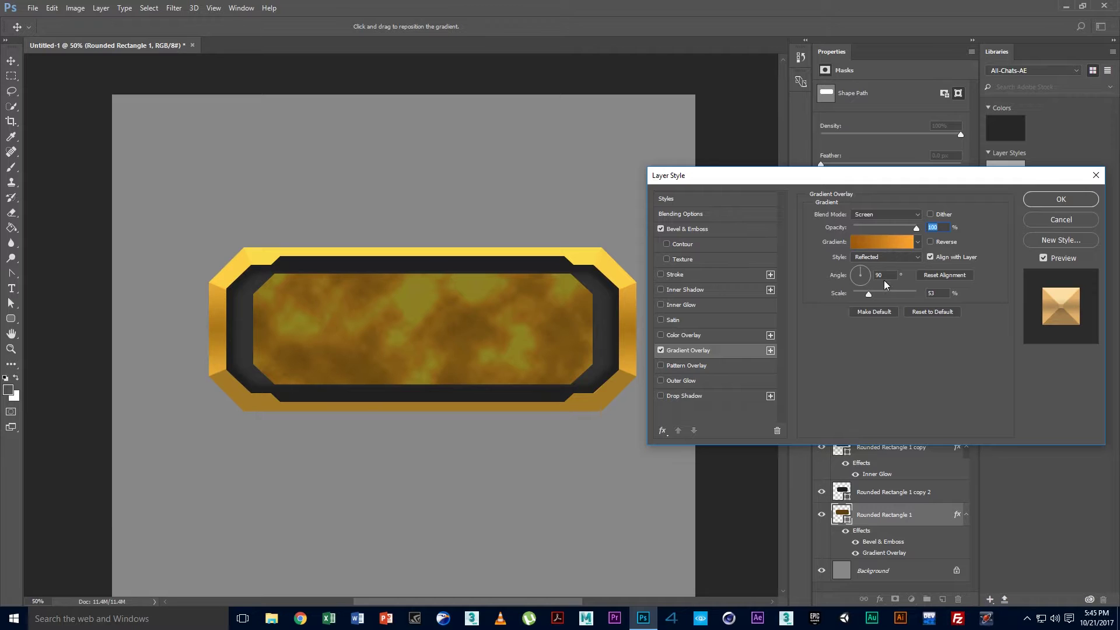
left_click(882, 217)
left_click(881, 223)
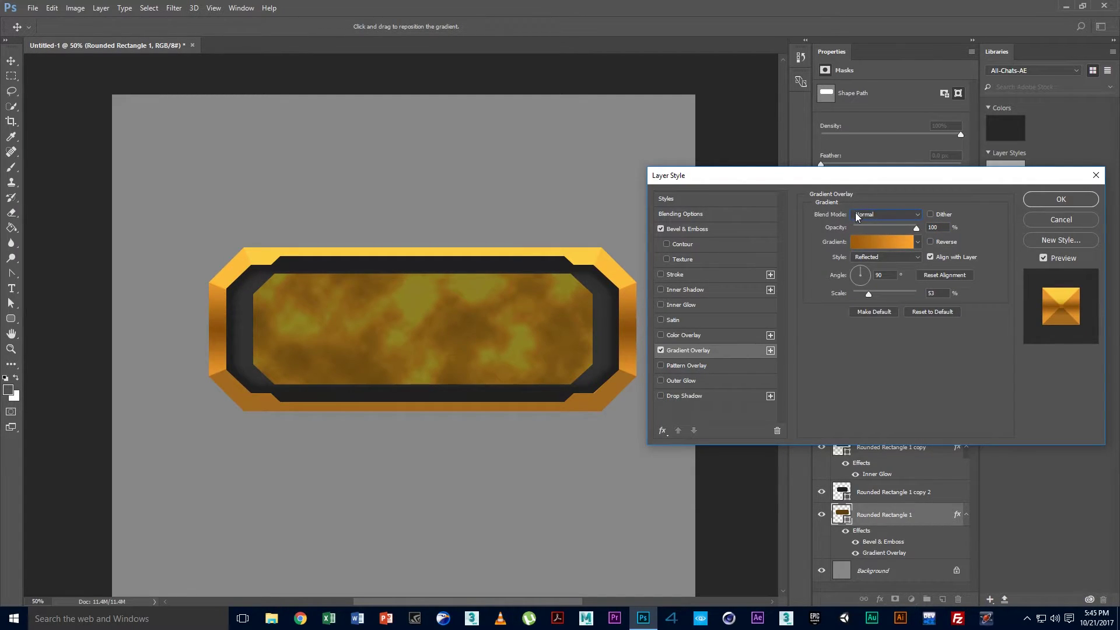
scroll(856, 217, "down", 1)
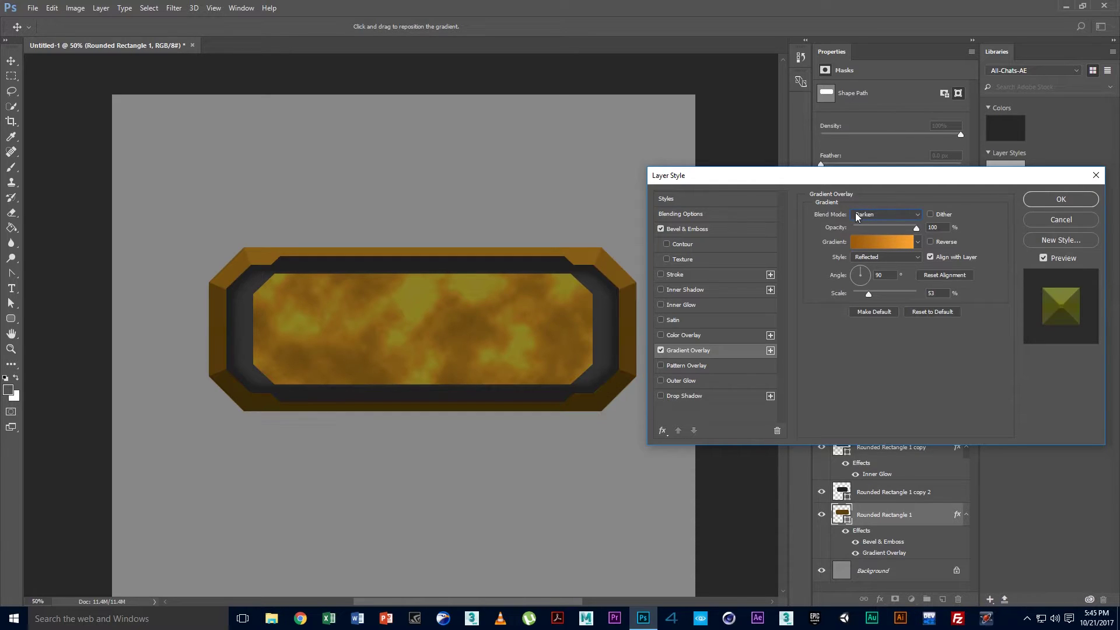
scroll(856, 217, "up", 1)
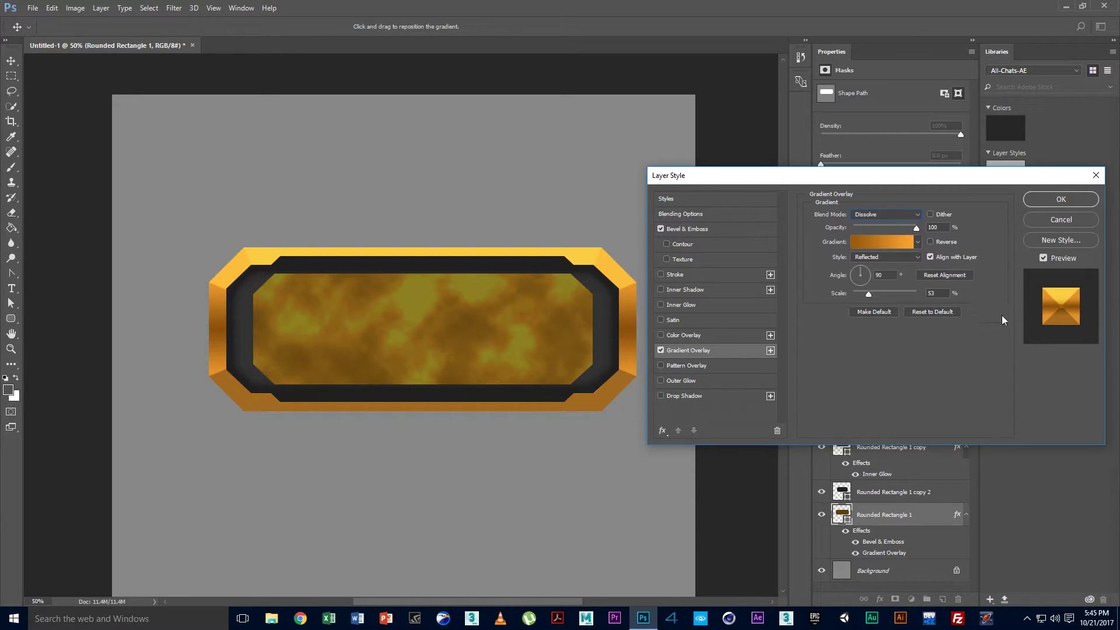
left_click(870, 272)
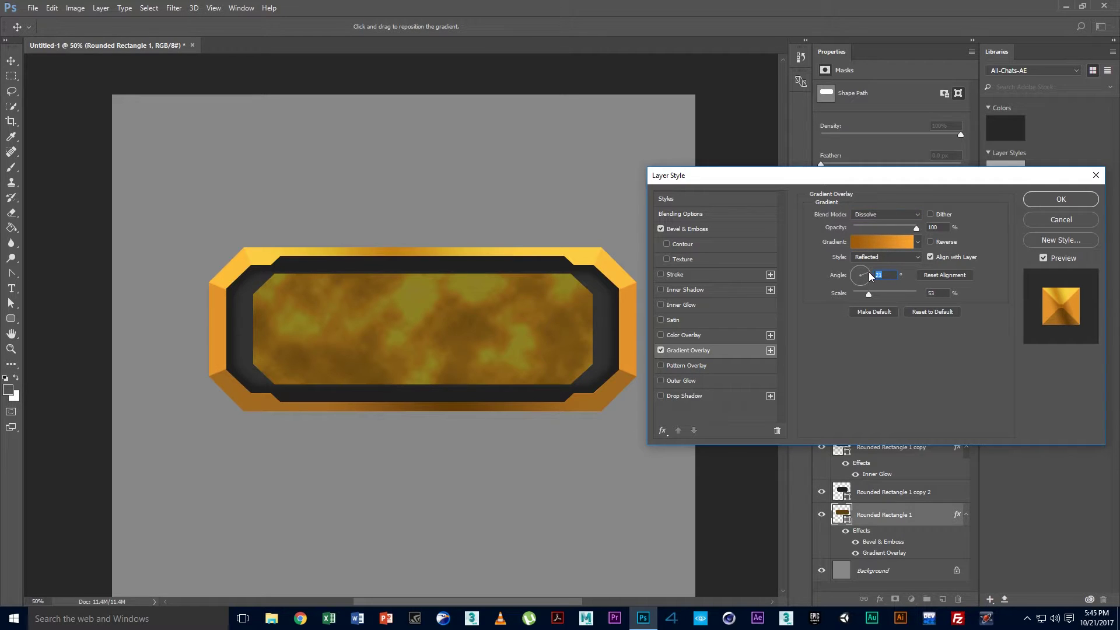
key("shift+Up")
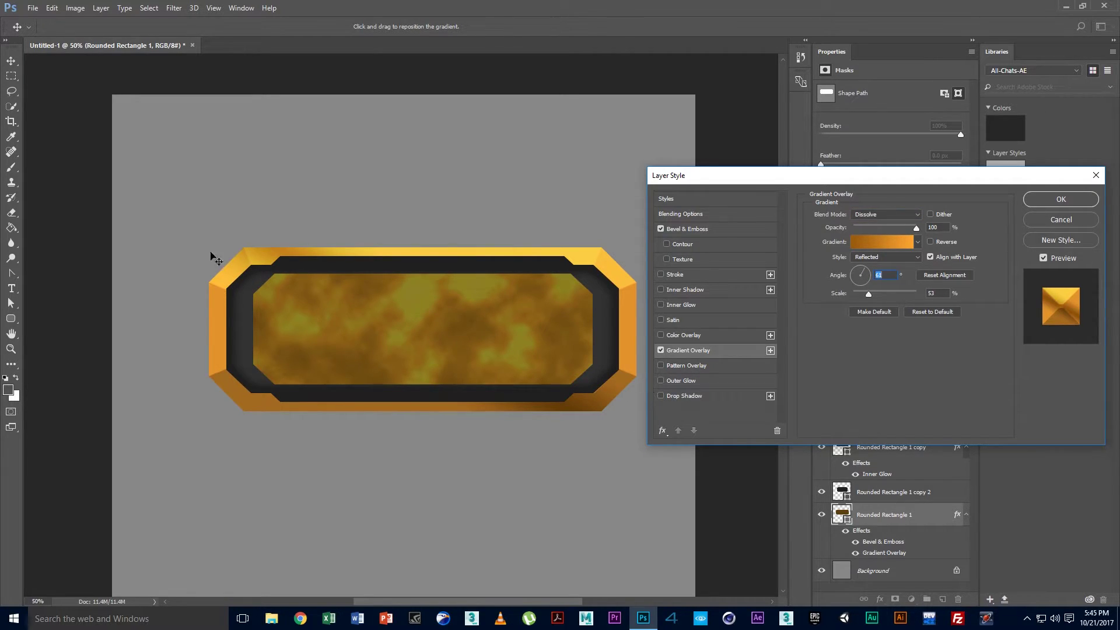
left_click(1041, 200)
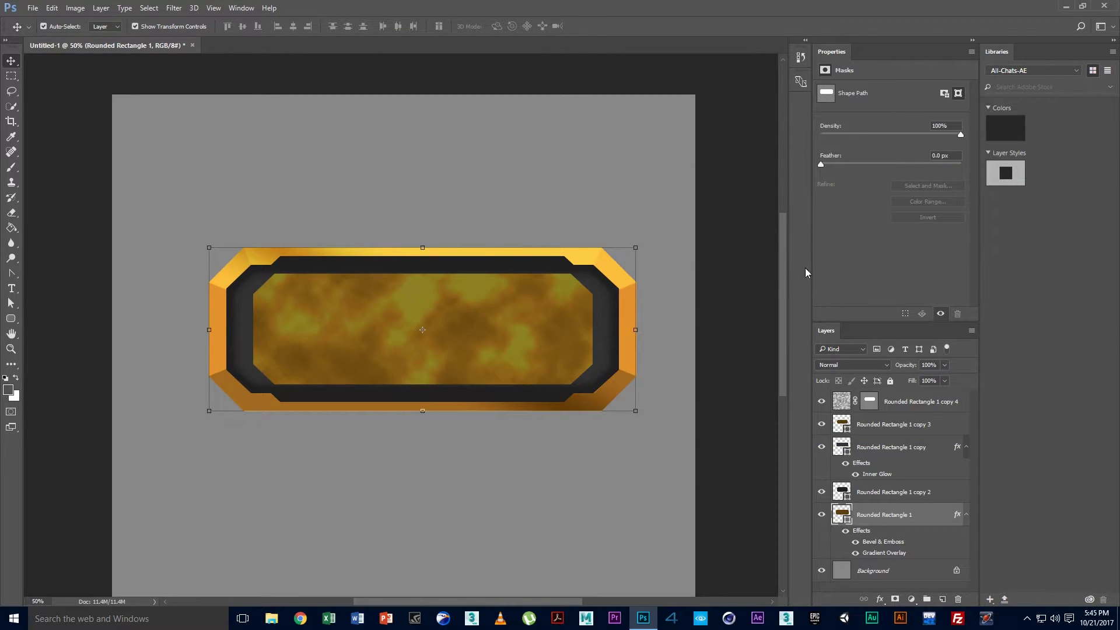
Select Rounded Rectangle 1 copy 3 and bring up its Layer Style settings
left_click(842, 424)
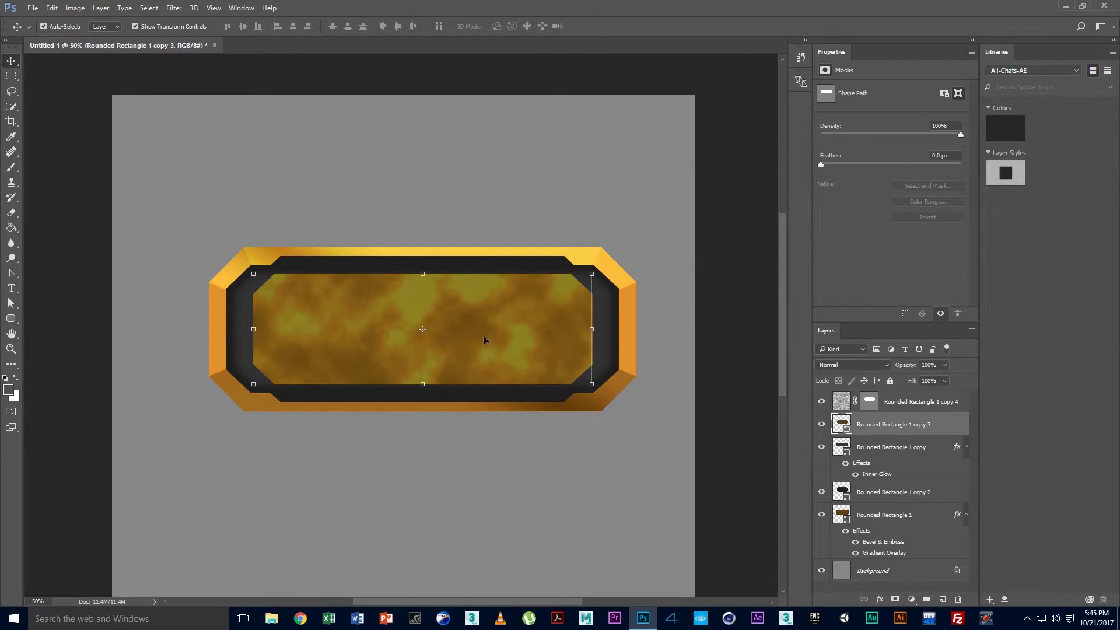
double_click(841, 426)
left_click(952, 255)
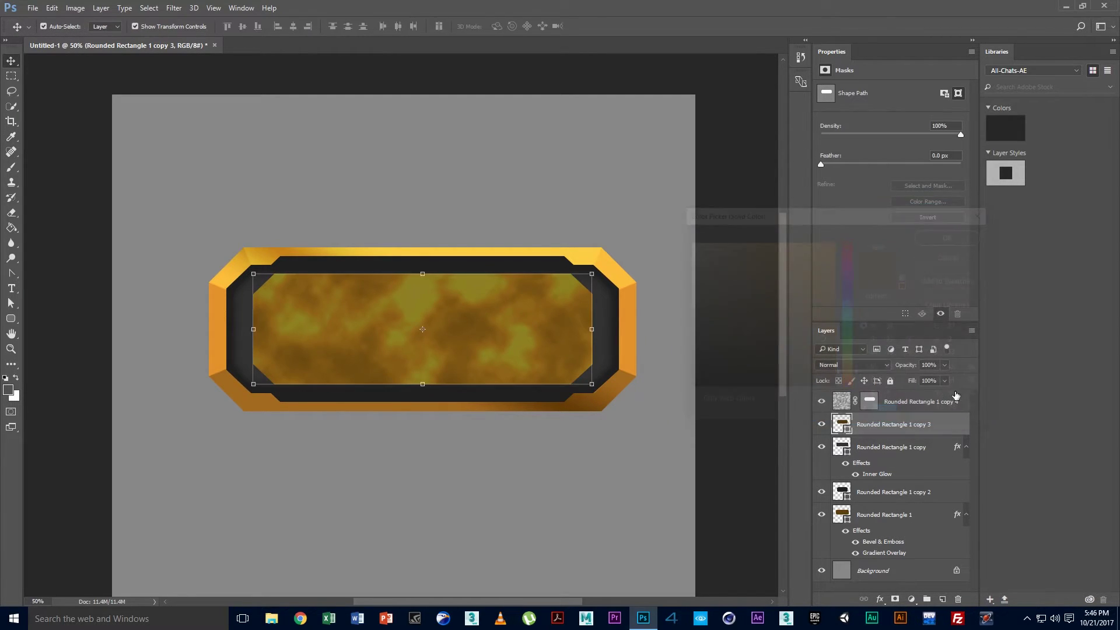
double_click(958, 424)
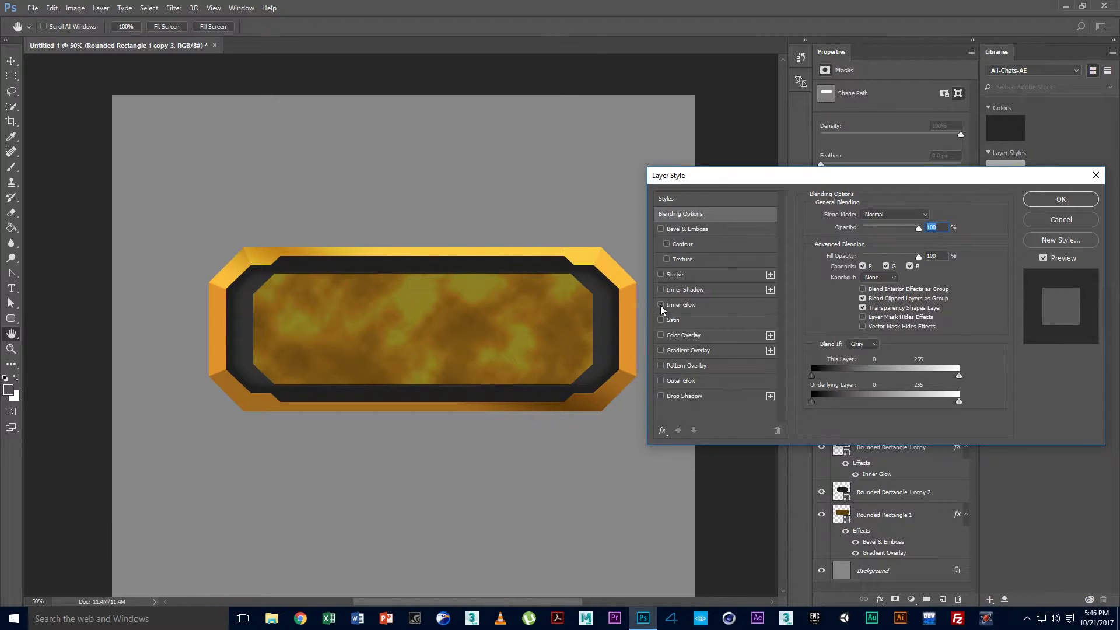
Add a 6 px Stroke in the frame's orange-gold #feb92d to the inner panel
left_click(661, 275)
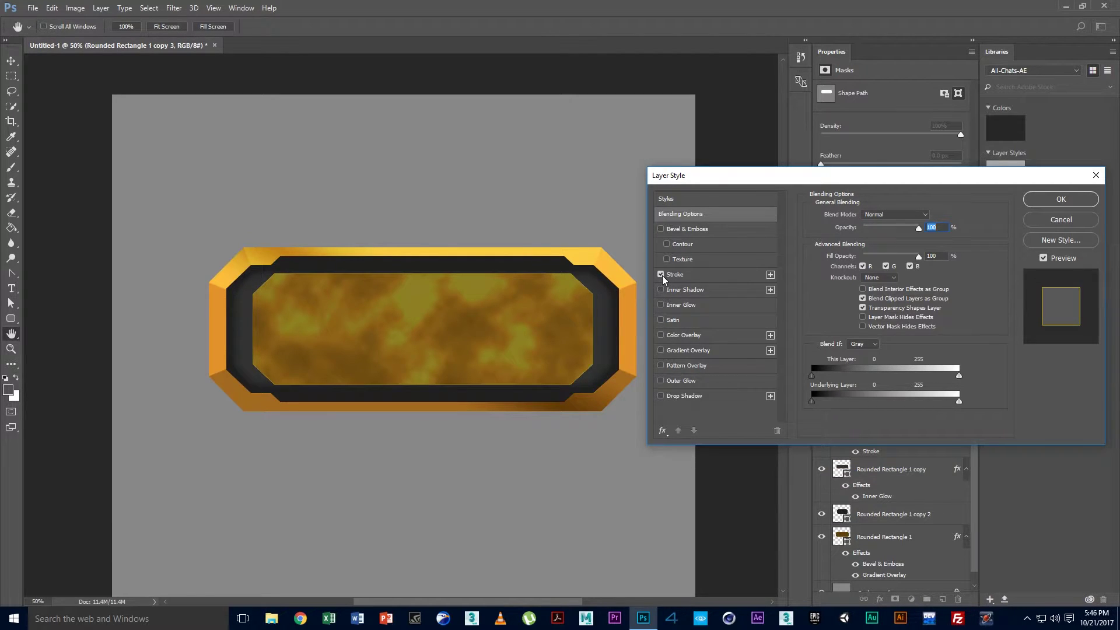
left_click(709, 273)
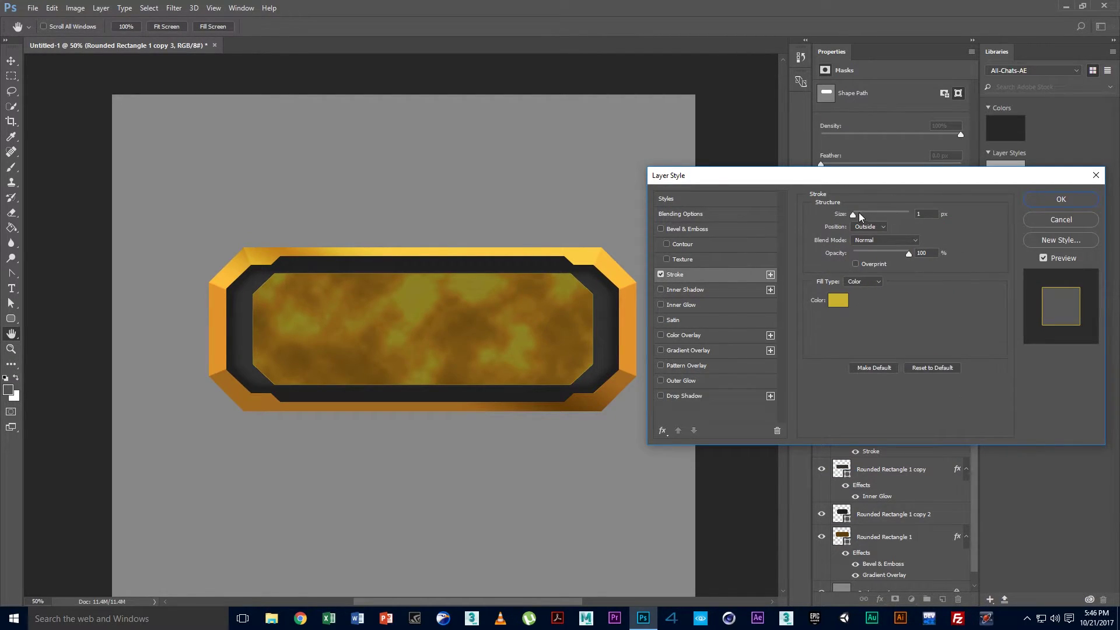
left_click_drag(853, 212, 858, 212)
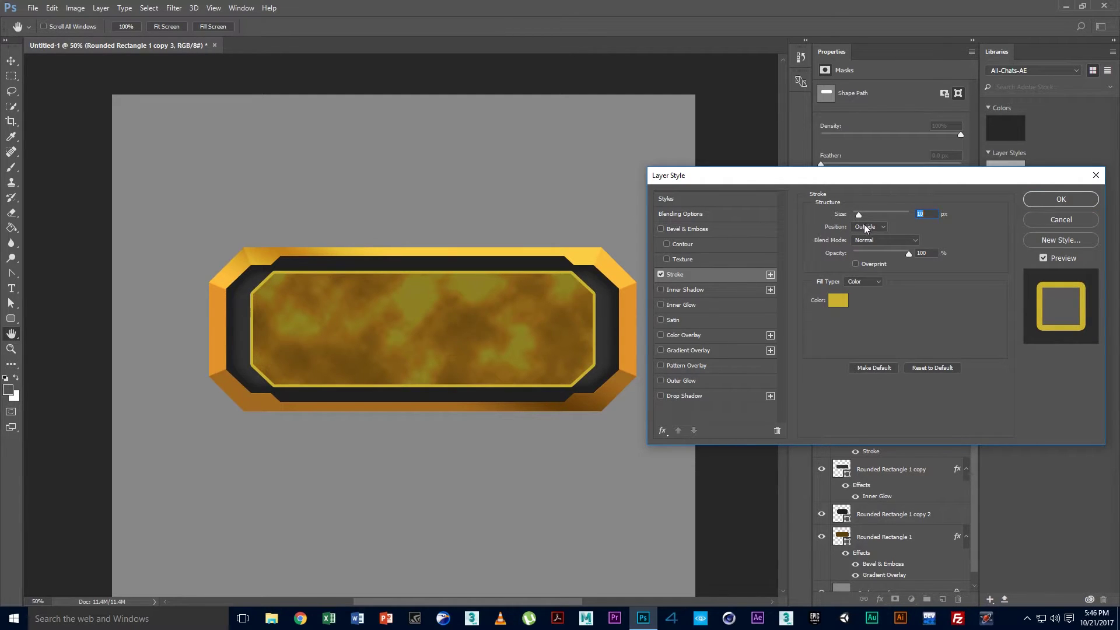
left_click(838, 301)
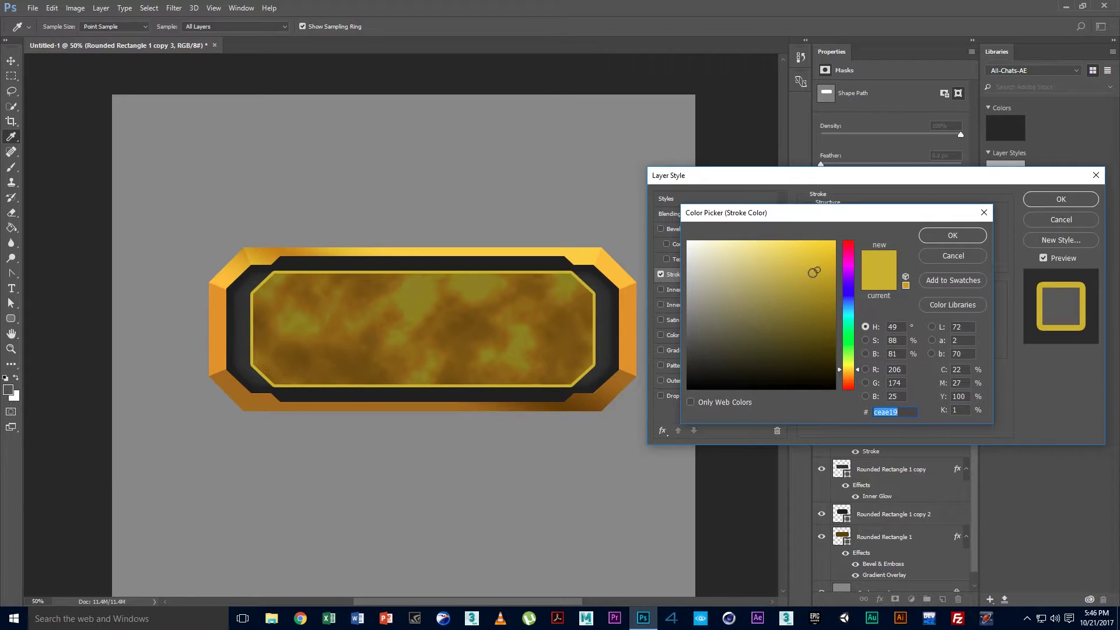
left_click(608, 267)
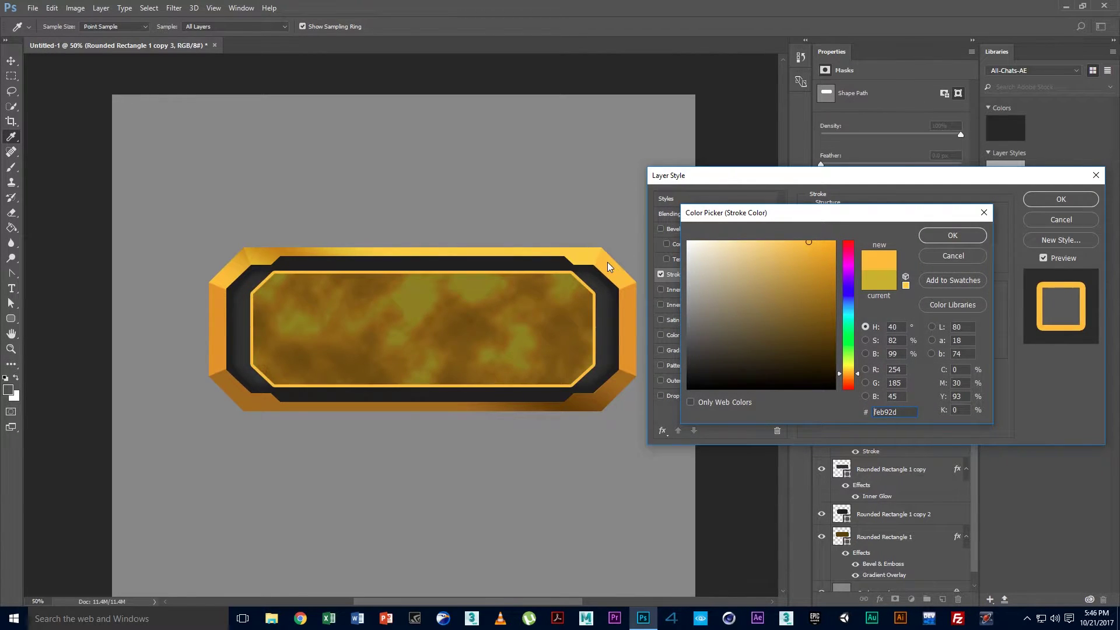
left_click(954, 236)
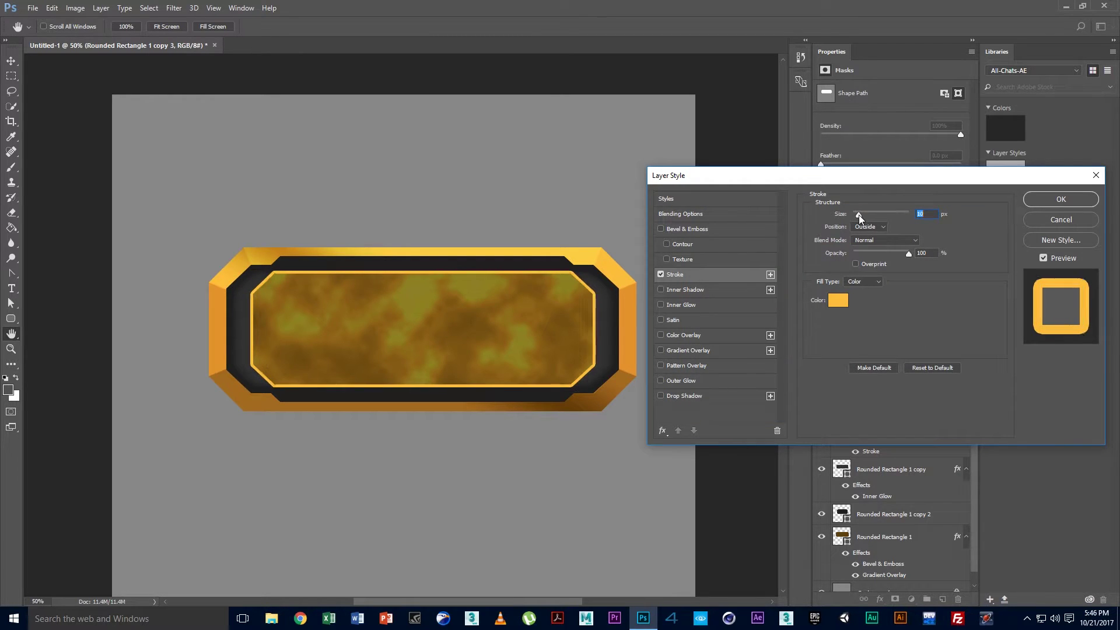
left_click_drag(859, 214, 856, 216)
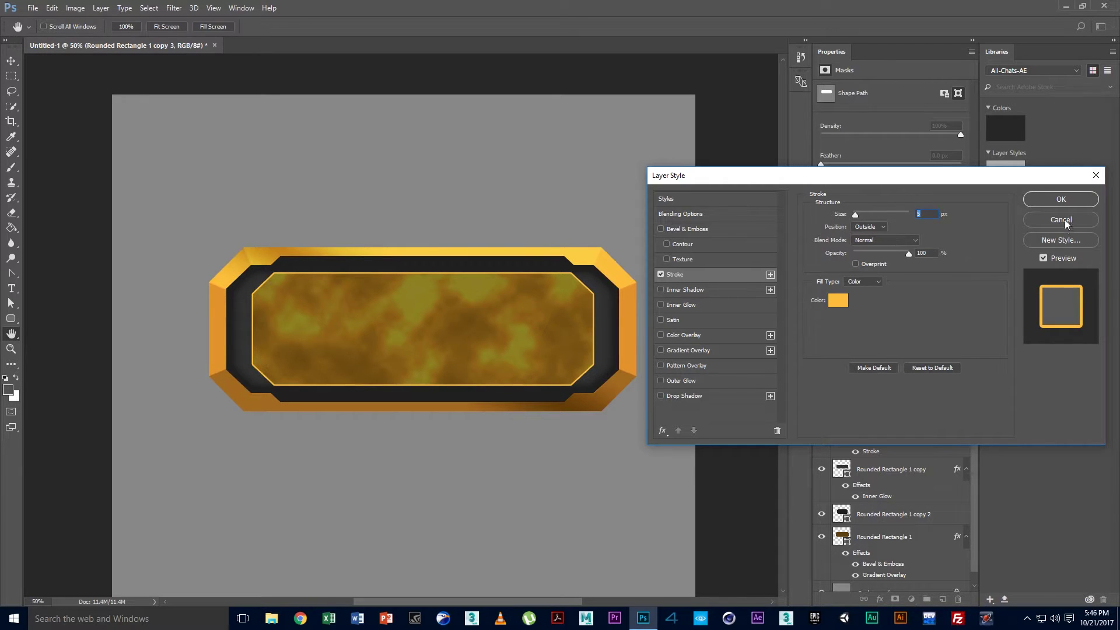
key("Return")
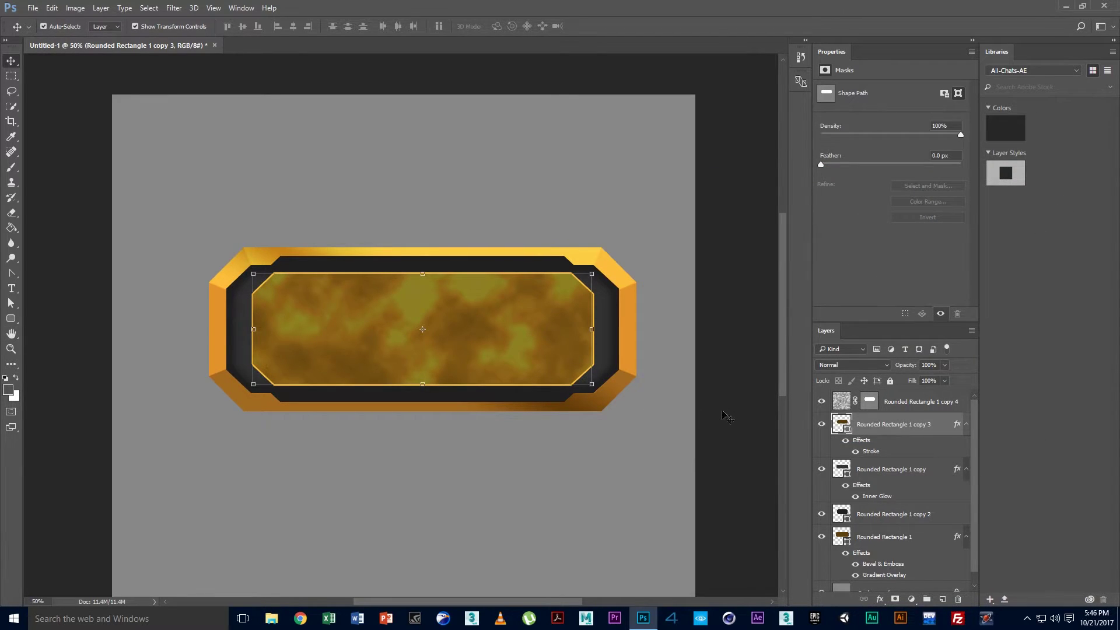
Try blend modes on the cloud texture layer and settle on Color Dodge
left_click(838, 404)
left_click(876, 367)
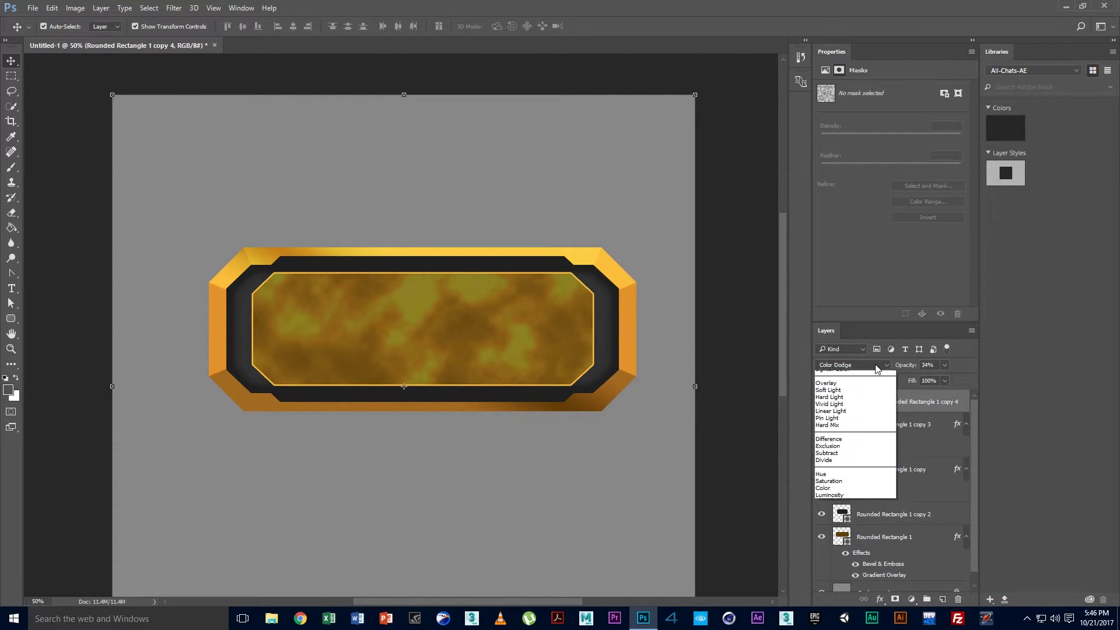
left_click(863, 369)
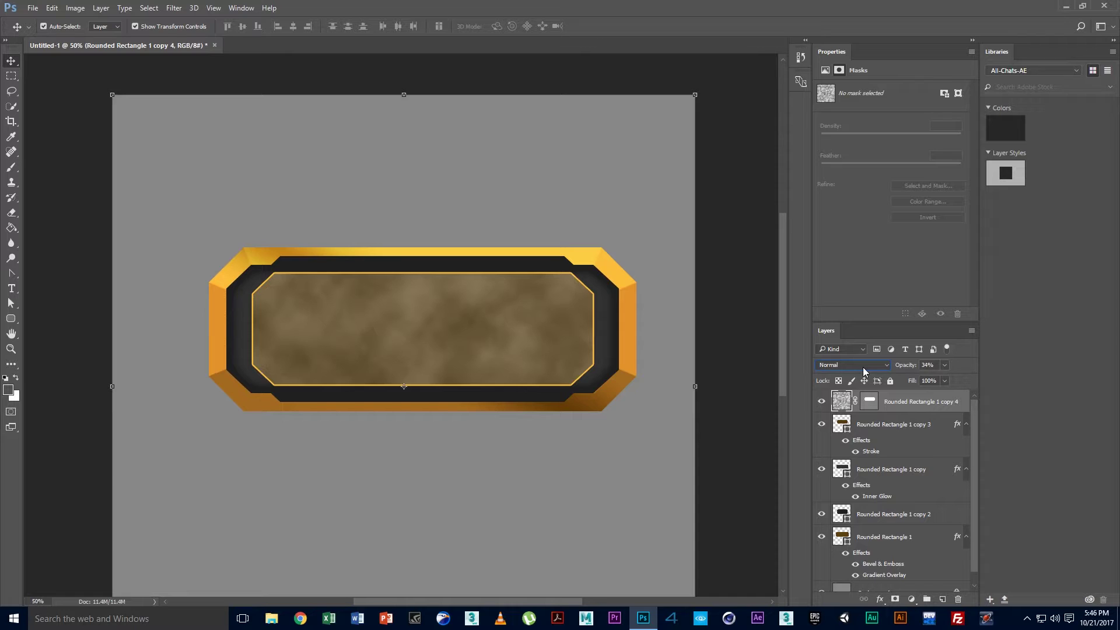
key("Down")
key("Down")
key("Down")
key("Down")
key("Down")
key("Down")
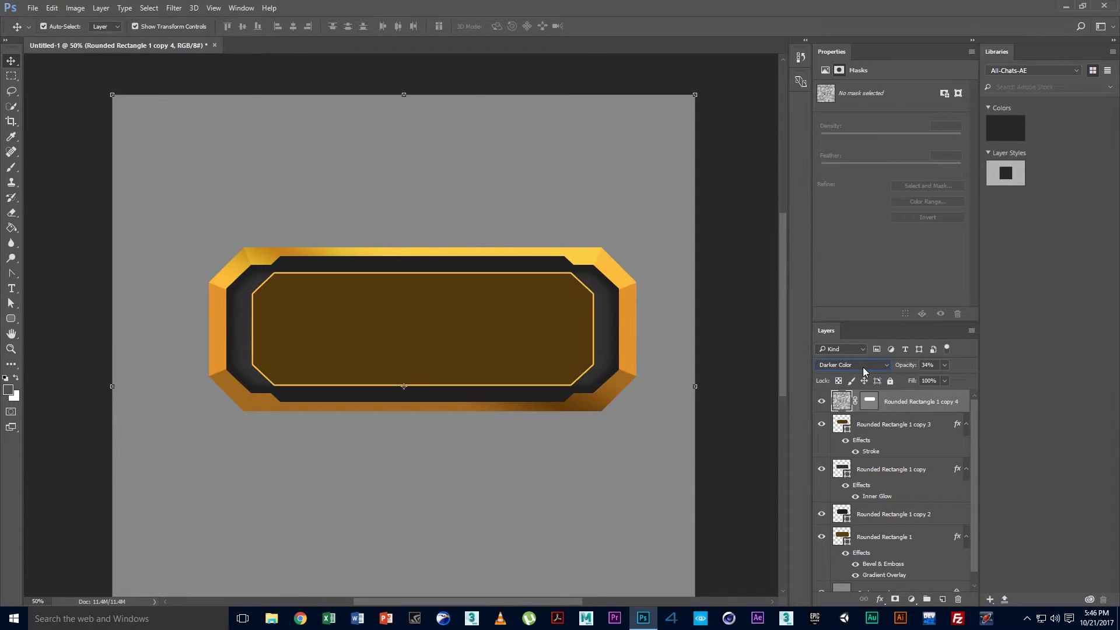
key("Down")
key("Down")
key("Down")
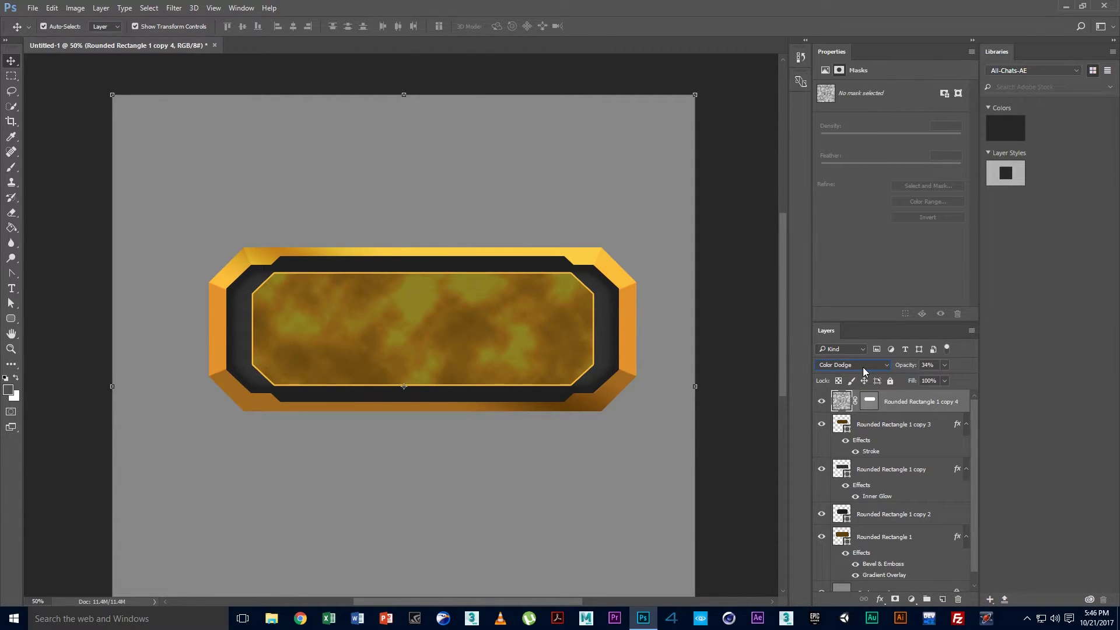
key("Down")
key("Down")
key("Down")
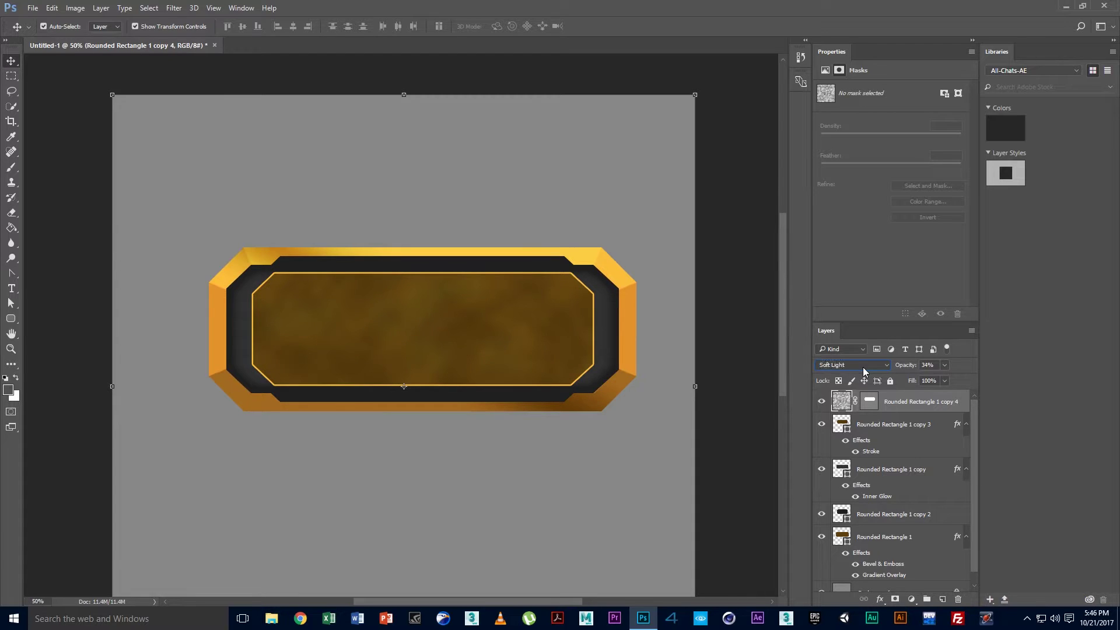
key("Down")
key("Down")
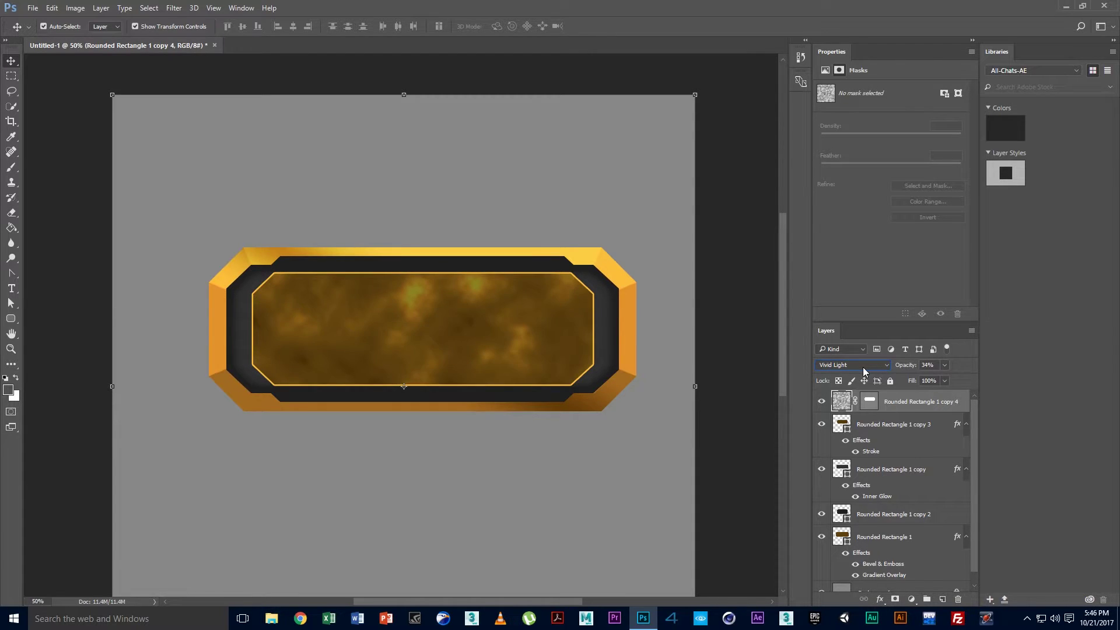
key("Down")
key("Down")
key("Down")
key("Down")
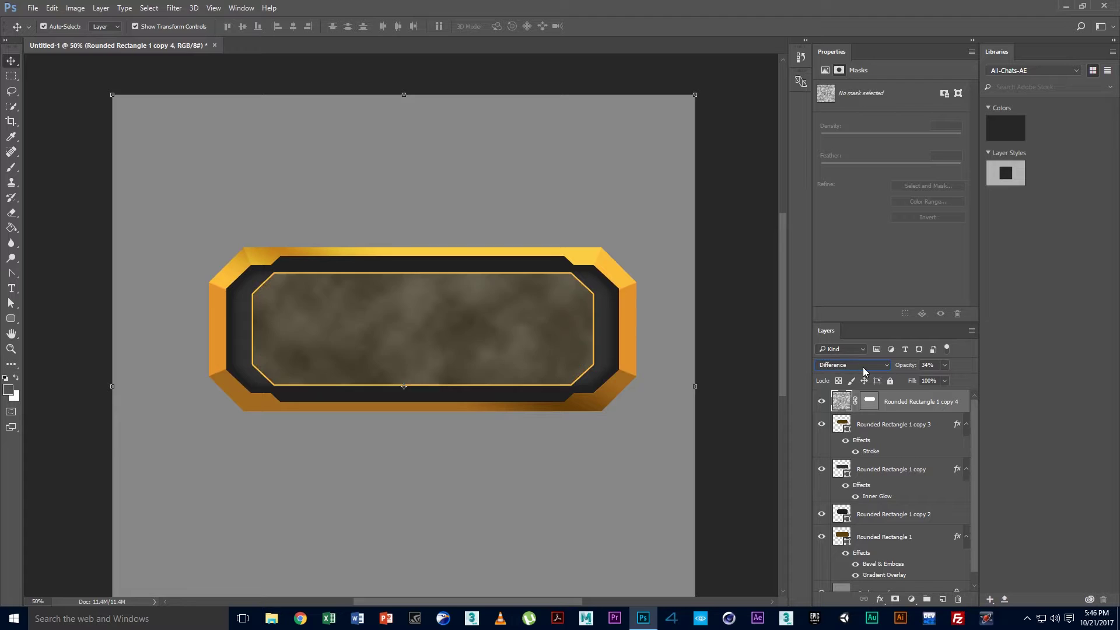
key("Down")
key("Down")
key("Down")
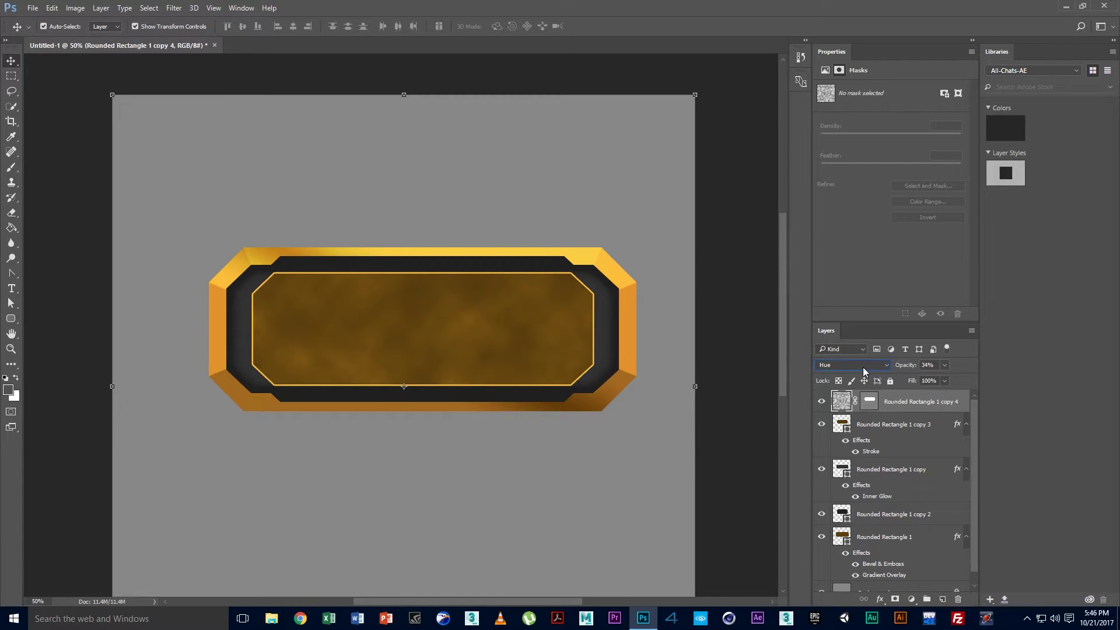
key("Down")
key("Down")
key("Down")
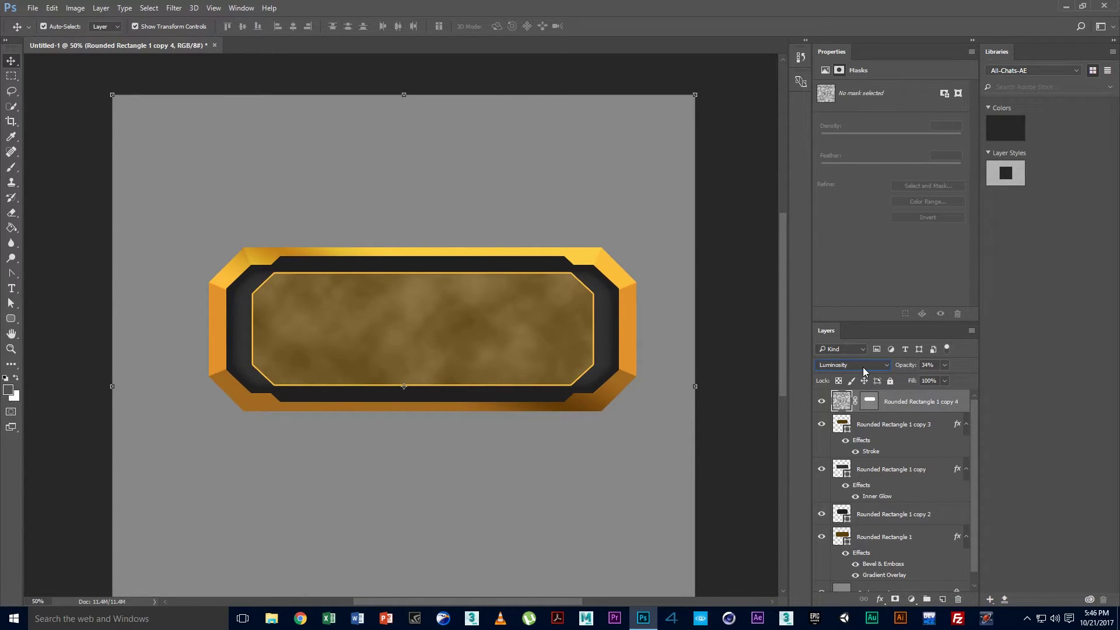
key("Up")
key("Up")
key("Up")
key("Up")
key("Up")
key("Up")
key("Up")
key("Up")
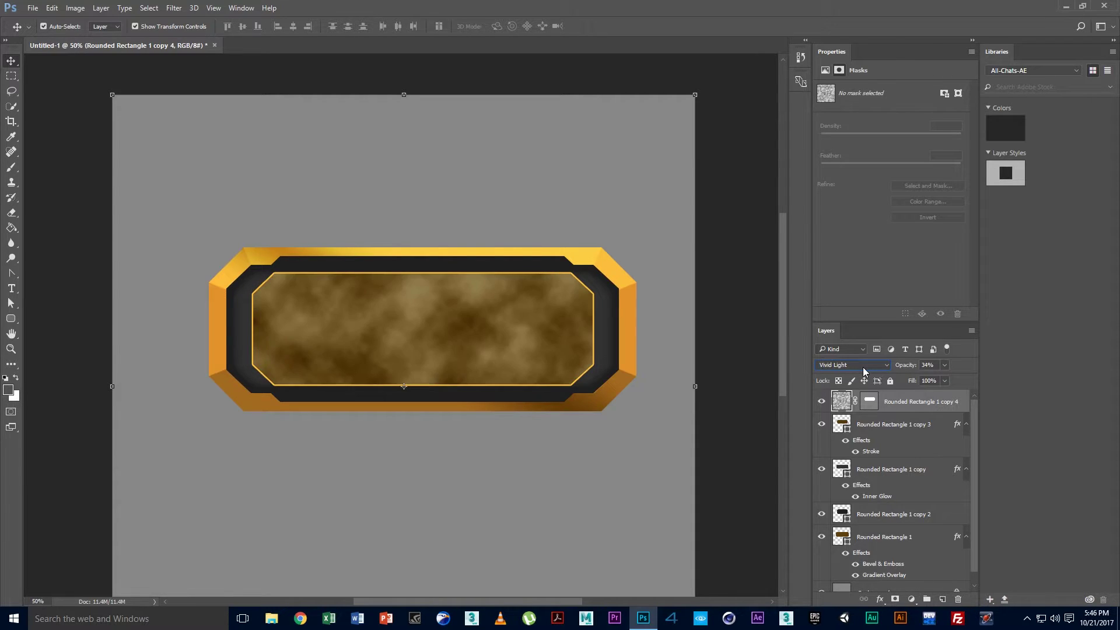
key("Up")
key("Up")
key("Up")
key("Down")
key("Up")
key("Down")
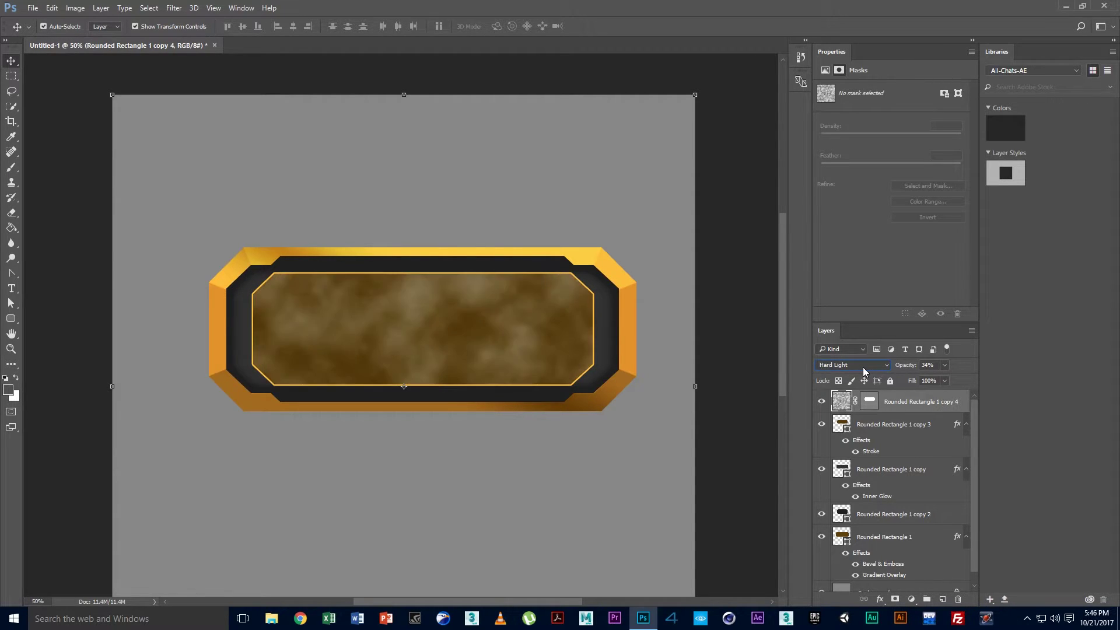
key("Up")
key("Up")
key("Up")
key("Up")
key("Up")
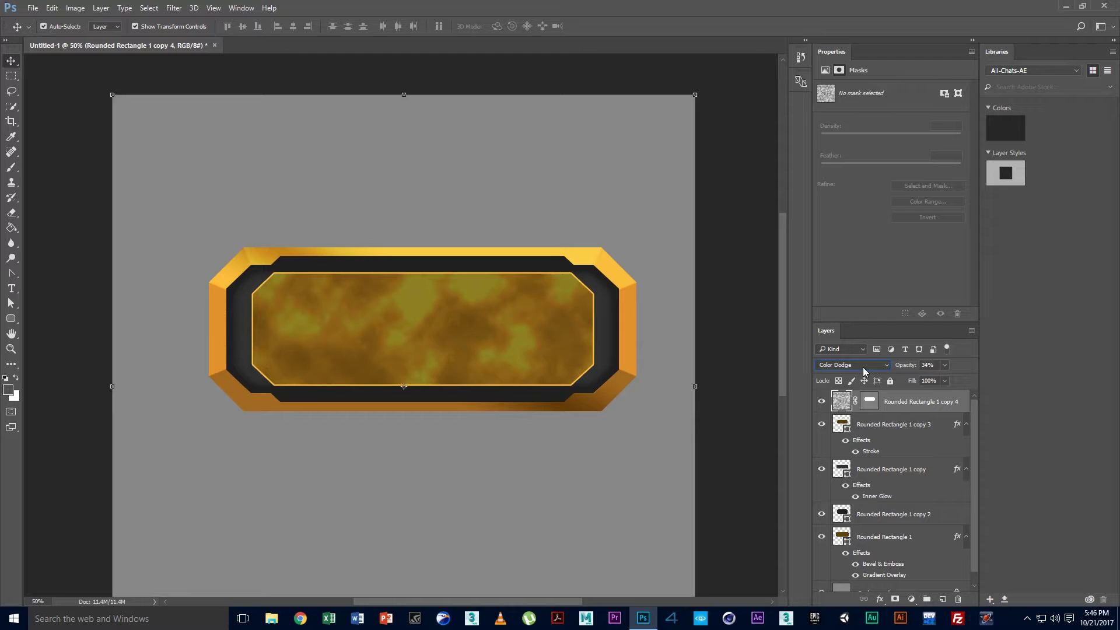
Raise the cloud texture layer's opacity to 52%
left_click(944, 365)
left_click_drag(942, 378, 944, 378)
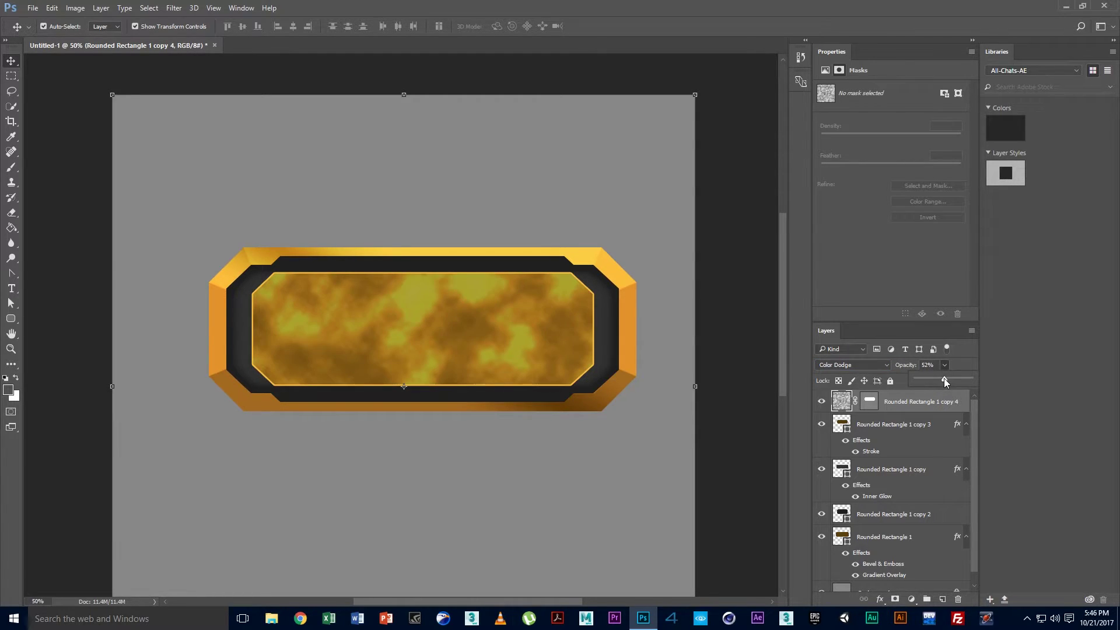
left_click(1016, 295)
scroll(871, 534, "down", 1)
scroll(871, 535, "up", 1)
Add a grey Impact 172 pt text layer reading 'Play' on the inner panel
left_click(12, 289)
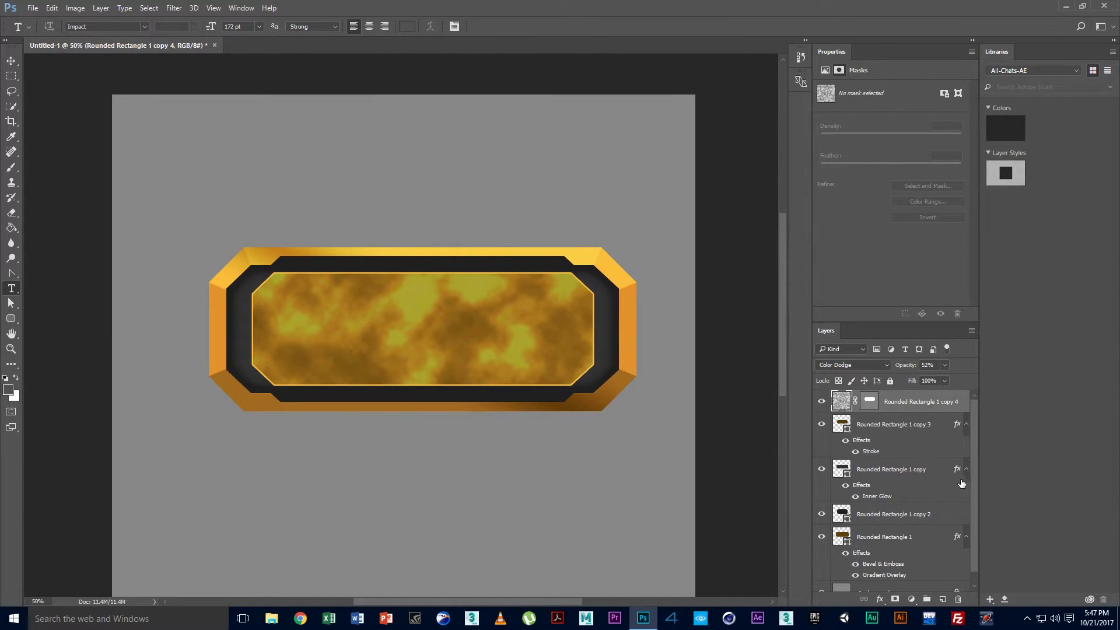
left_click(367, 331)
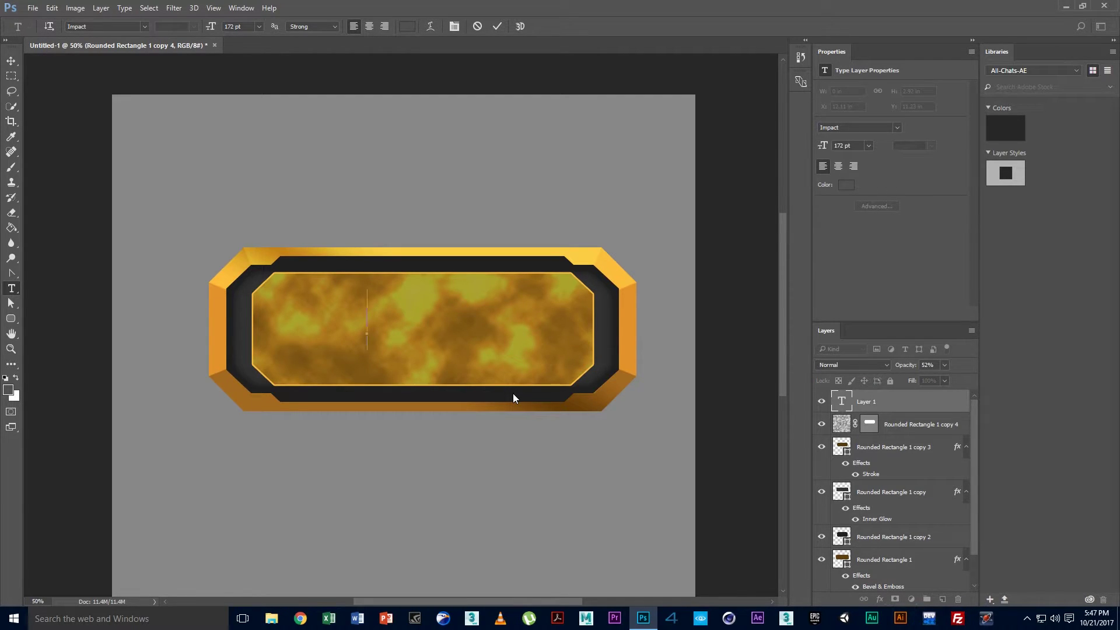
type("pLA")
key("BackSpace")
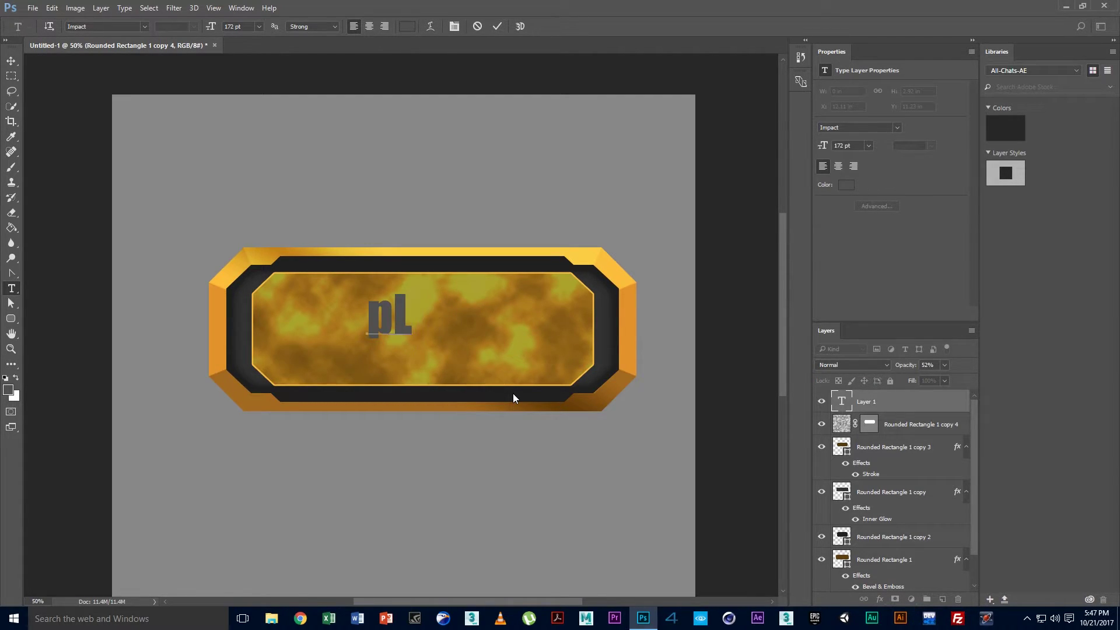
key("BackSpace")
key("BackSpace")
type("P")
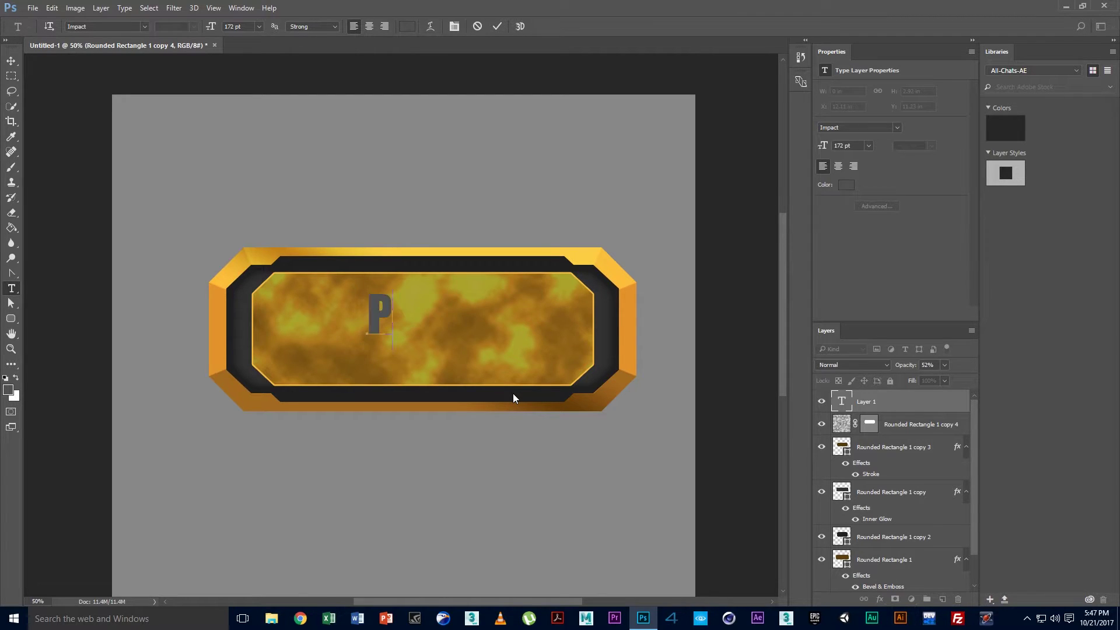
type("lay")
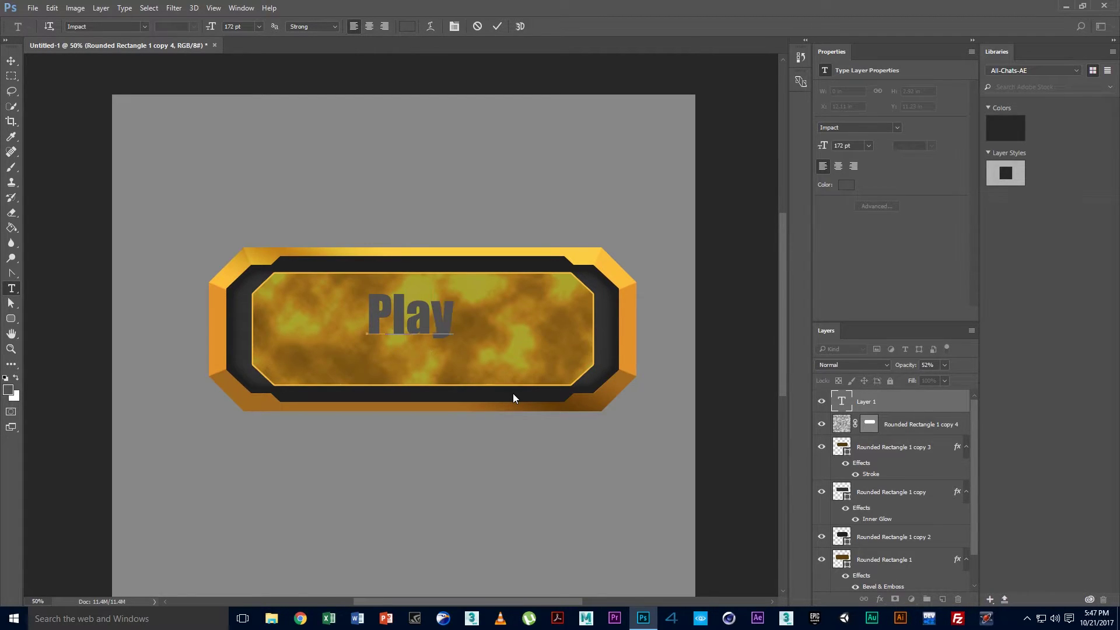
Move and nudge the 'Play' text to the centre of the textured panel
left_click(11, 62)
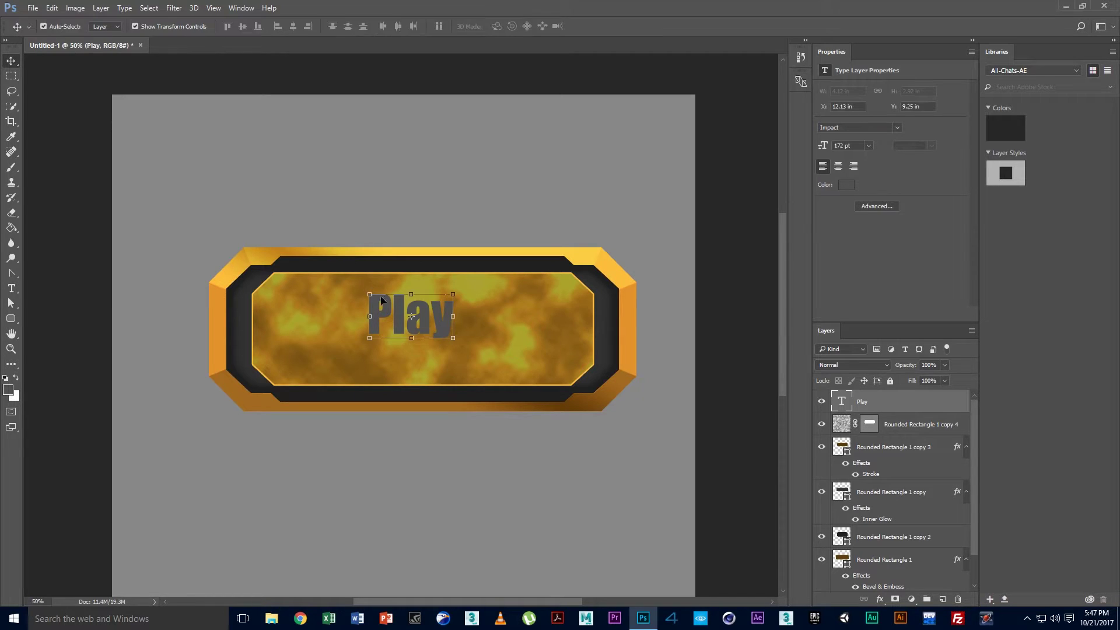
mouse_move(397, 320)
left_mouse_down()
mouse_move(421, 338)
mouse_move(402, 331)
left_mouse_up()
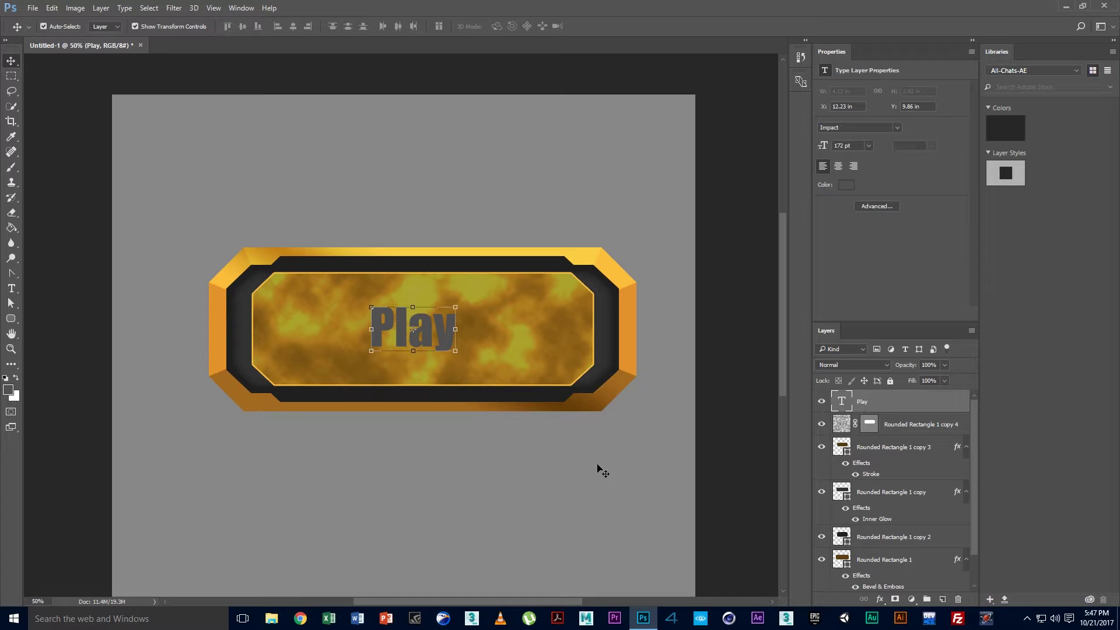
key("Right")
key("Right")
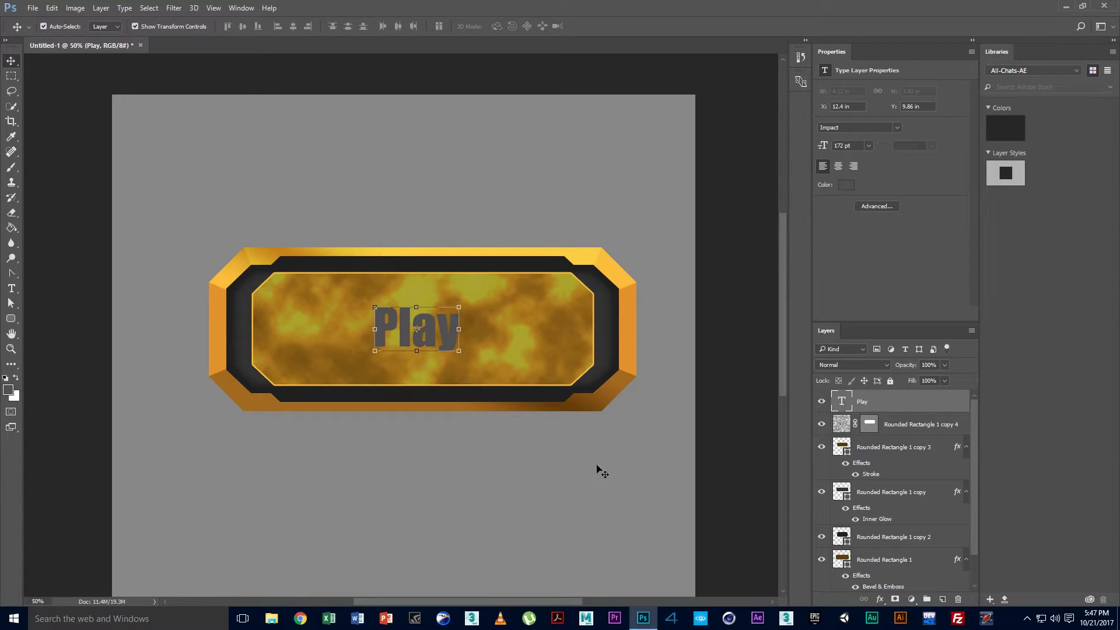
key("Up")
key("Right")
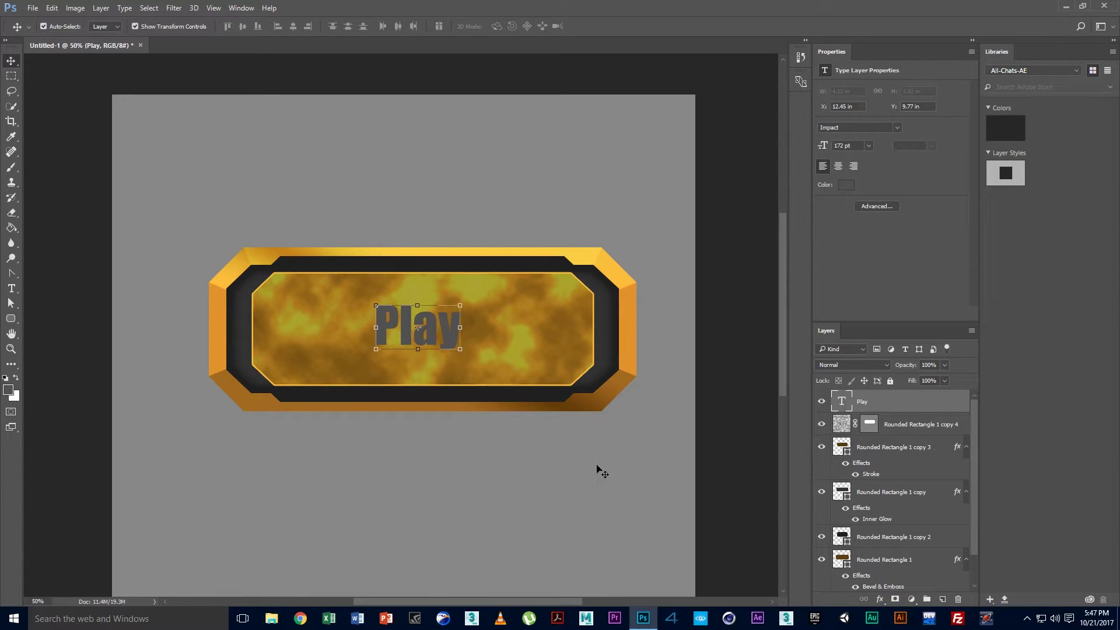
key("Right")
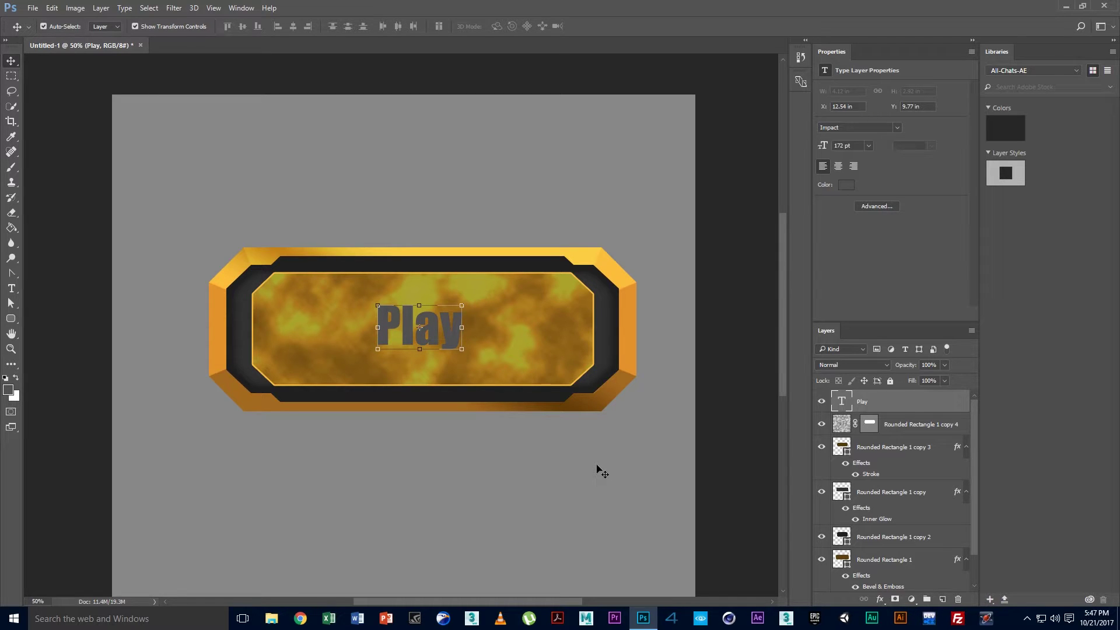
left_click(601, 471)
Change the 'Play' text colour to golden yellow #ffcc00
right_click(456, 342)
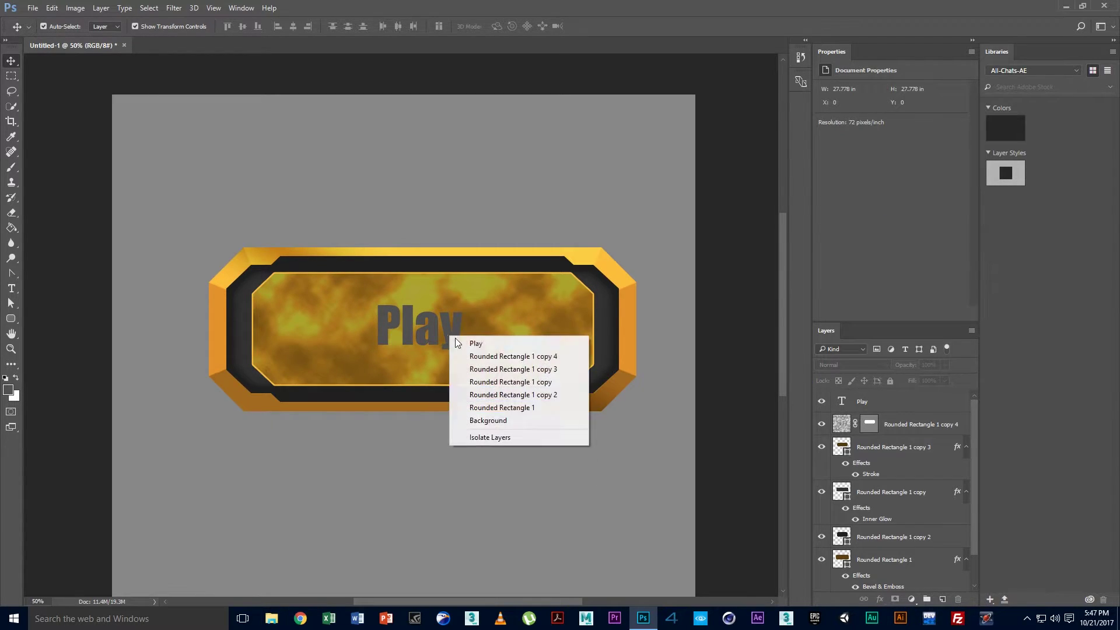
left_click(457, 343)
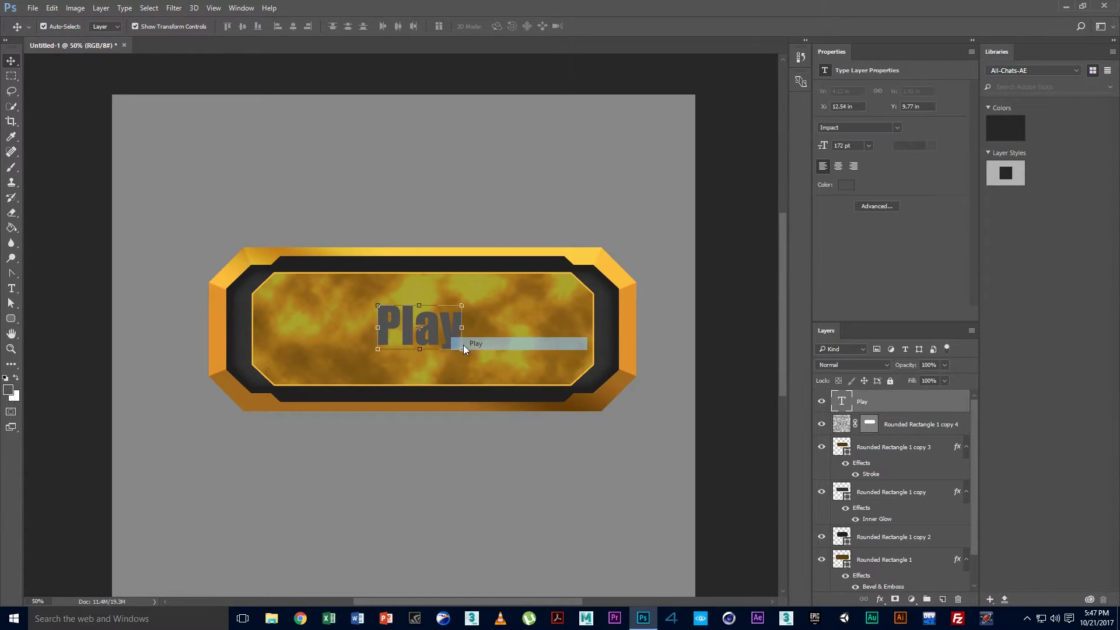
left_click(846, 185)
type("ff9600")
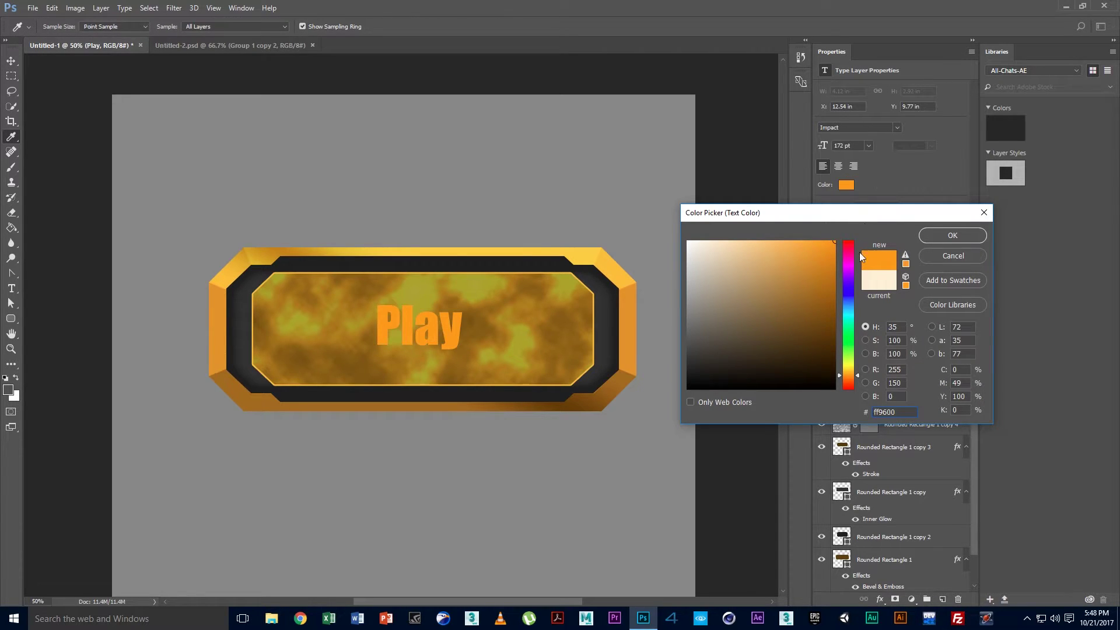
left_click_drag(856, 375, 855, 370)
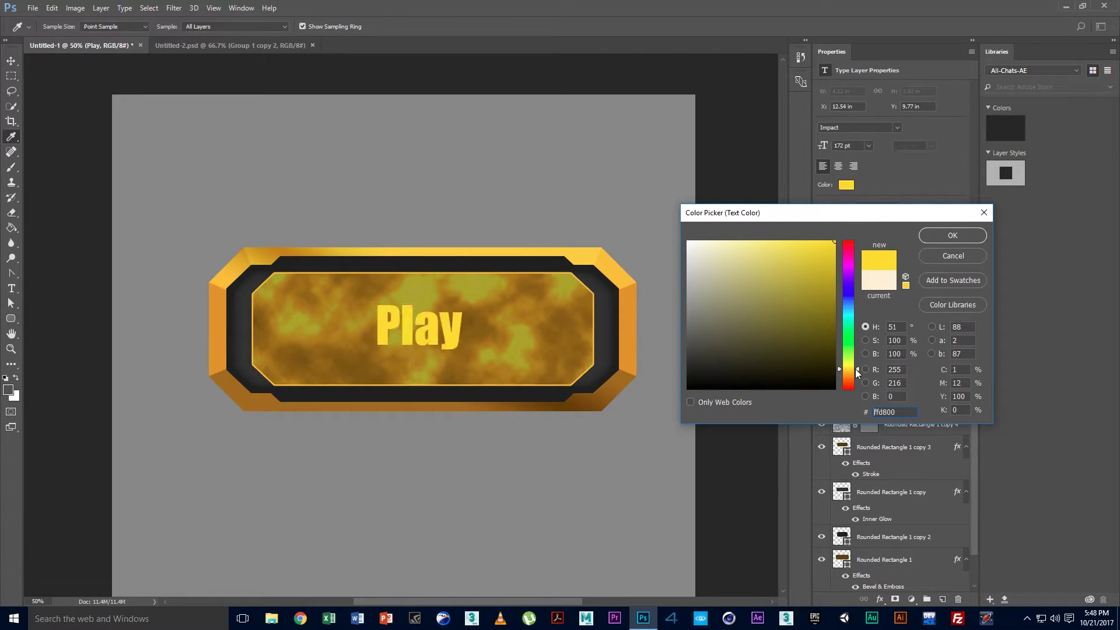
left_click(944, 239)
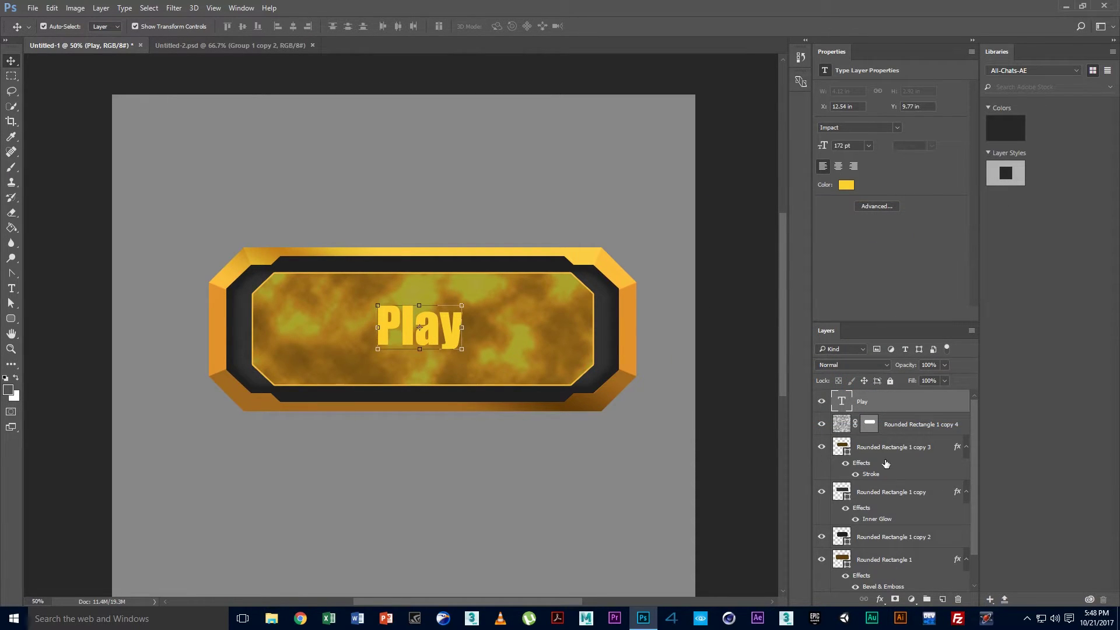
Add a Stroke style to 'Play' using brown #a06415 sampled from the button edge
double_click(858, 408)
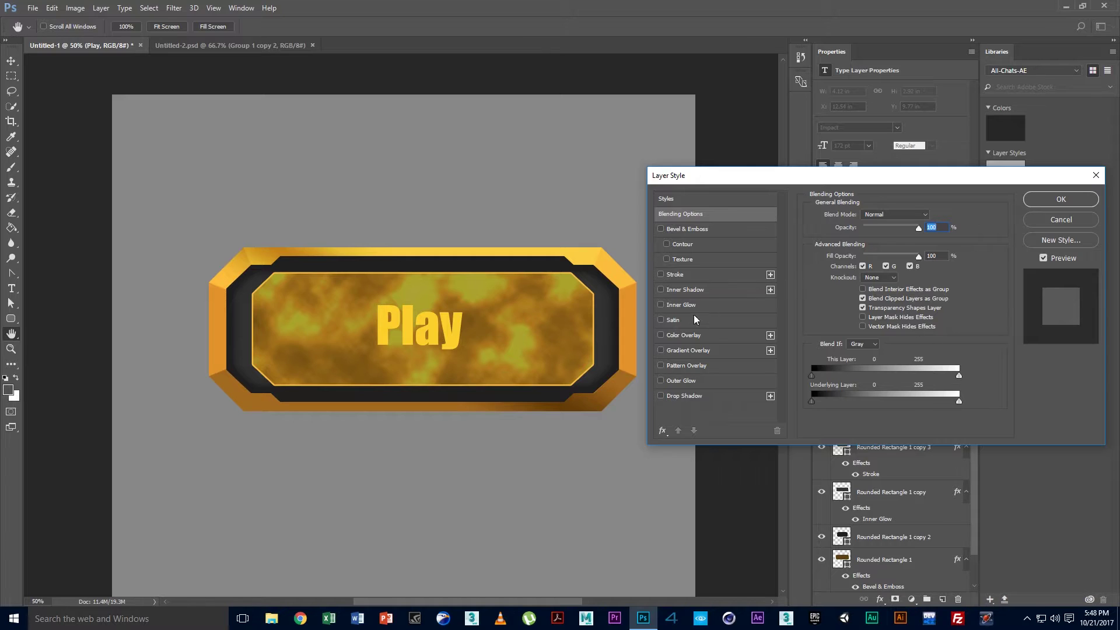
left_click(663, 274)
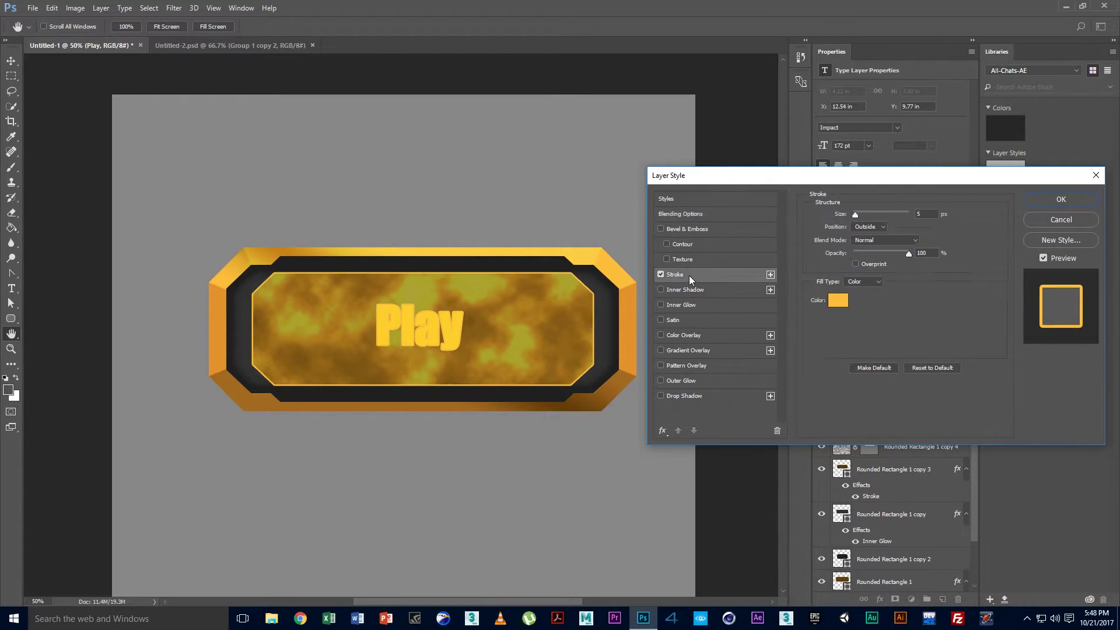
left_click(840, 303)
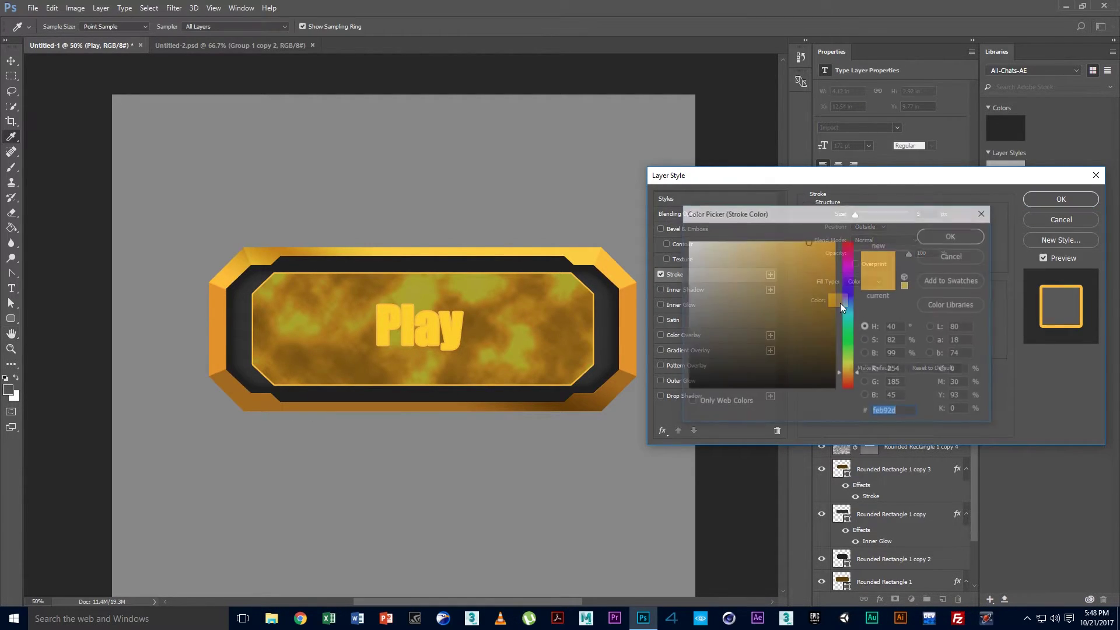
left_click(562, 403)
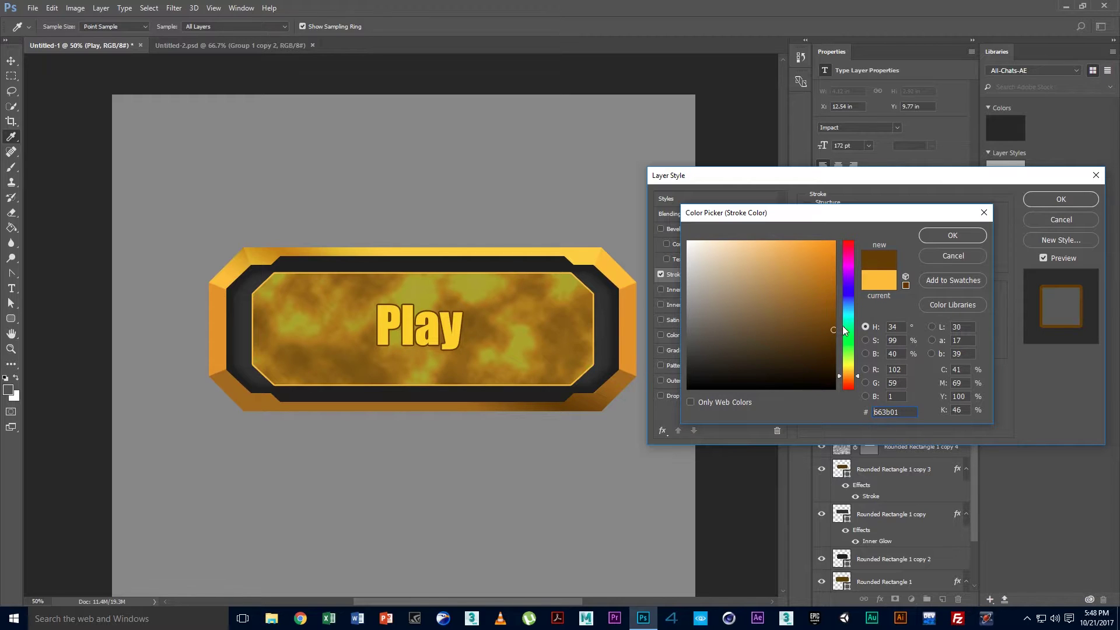
left_click(616, 387)
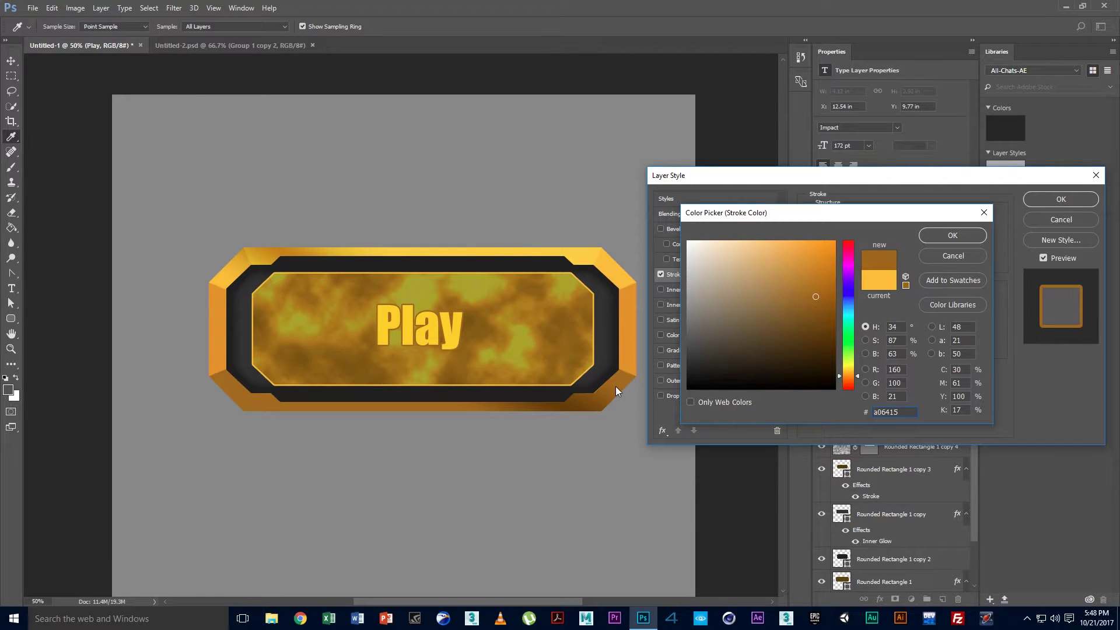
left_click(941, 237)
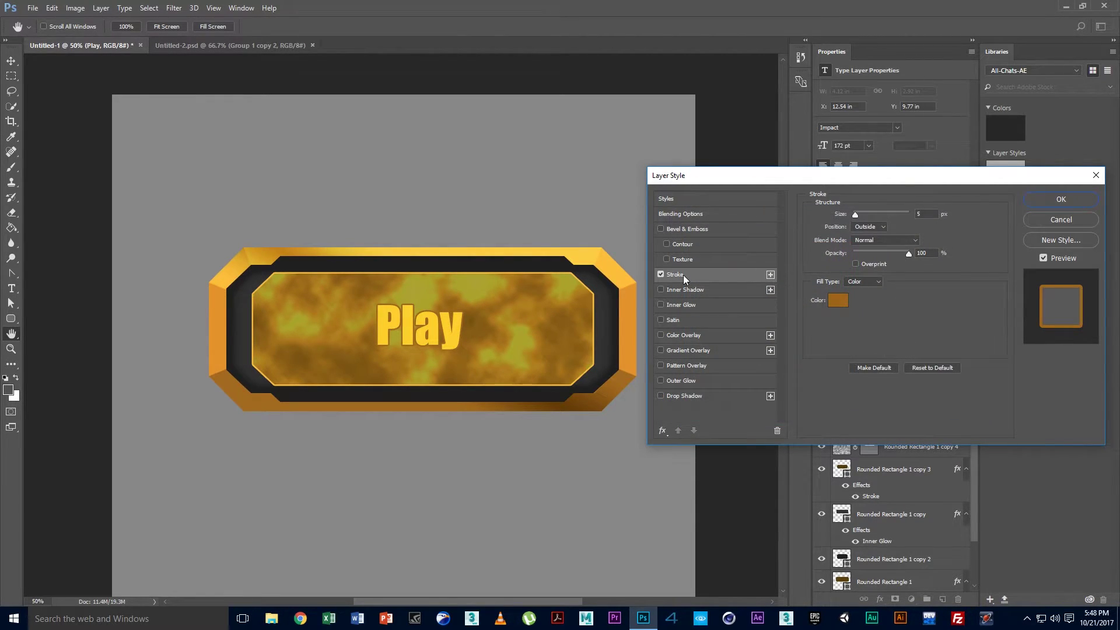
Set the stroke to 4 px with position Outside
left_click_drag(855, 216, 856, 219)
left_click(881, 229)
left_click(875, 243)
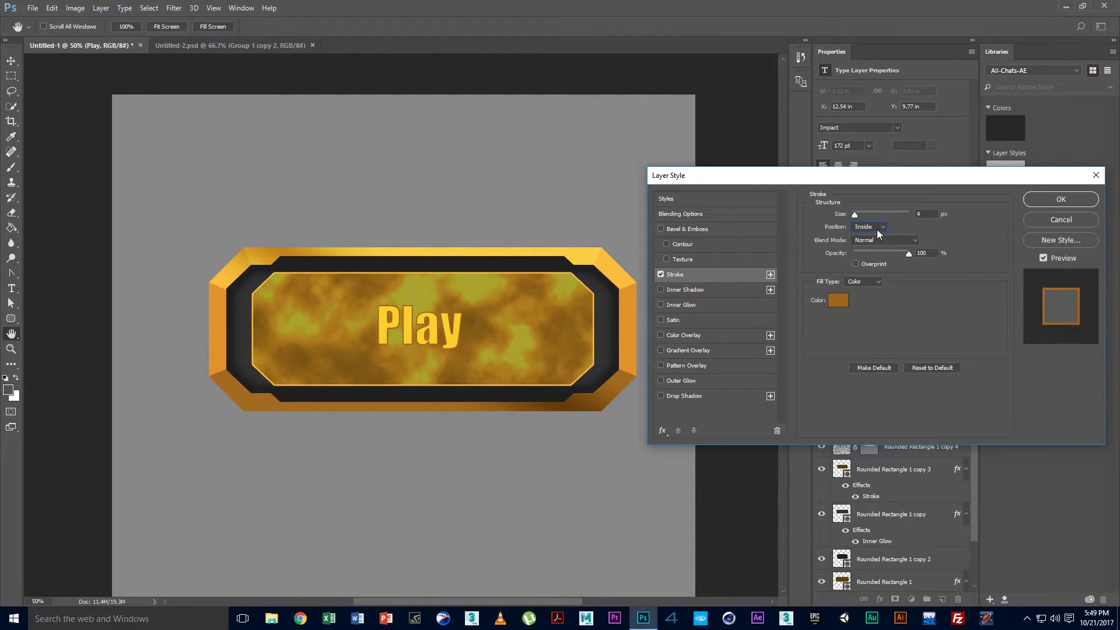
left_click(870, 250)
left_click(873, 228)
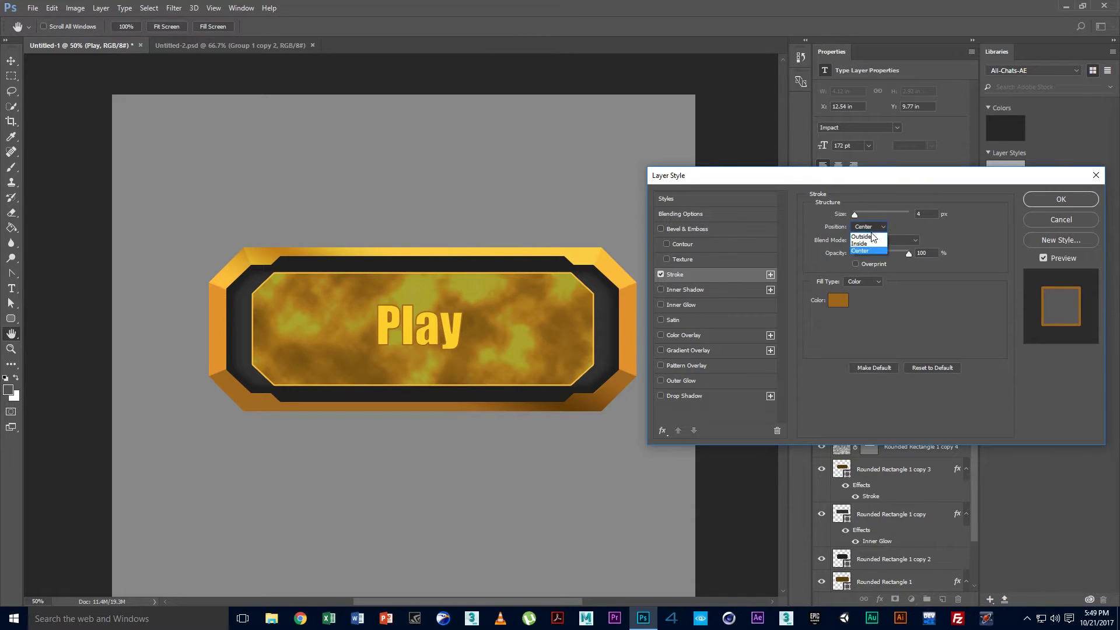
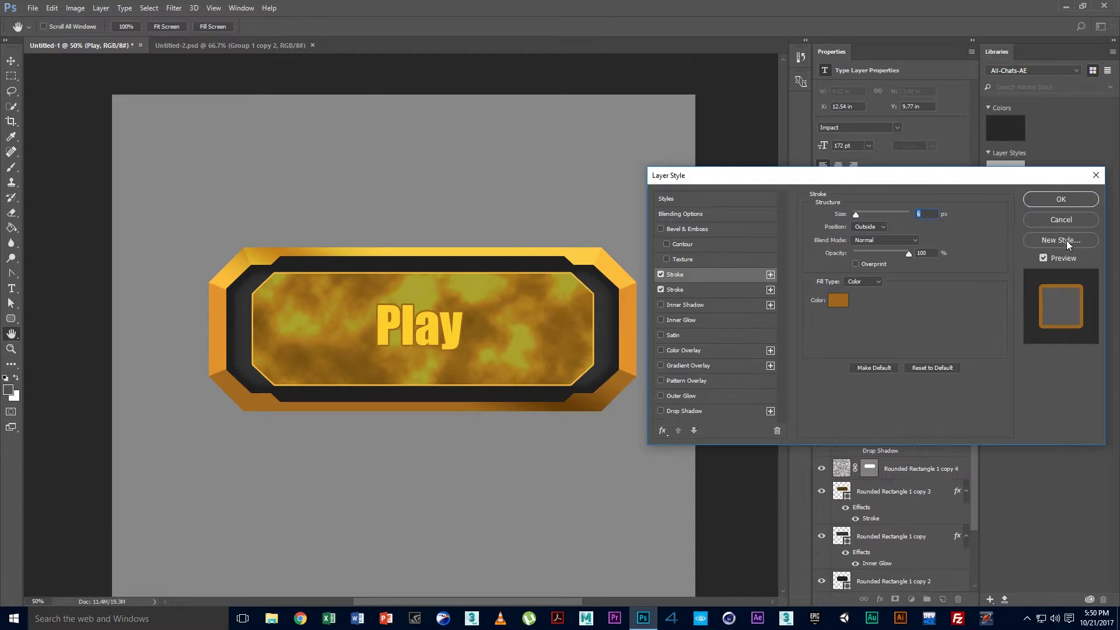
Apply the second stroke layer style to the Play text
left_click(1055, 202)
left_click(685, 300)
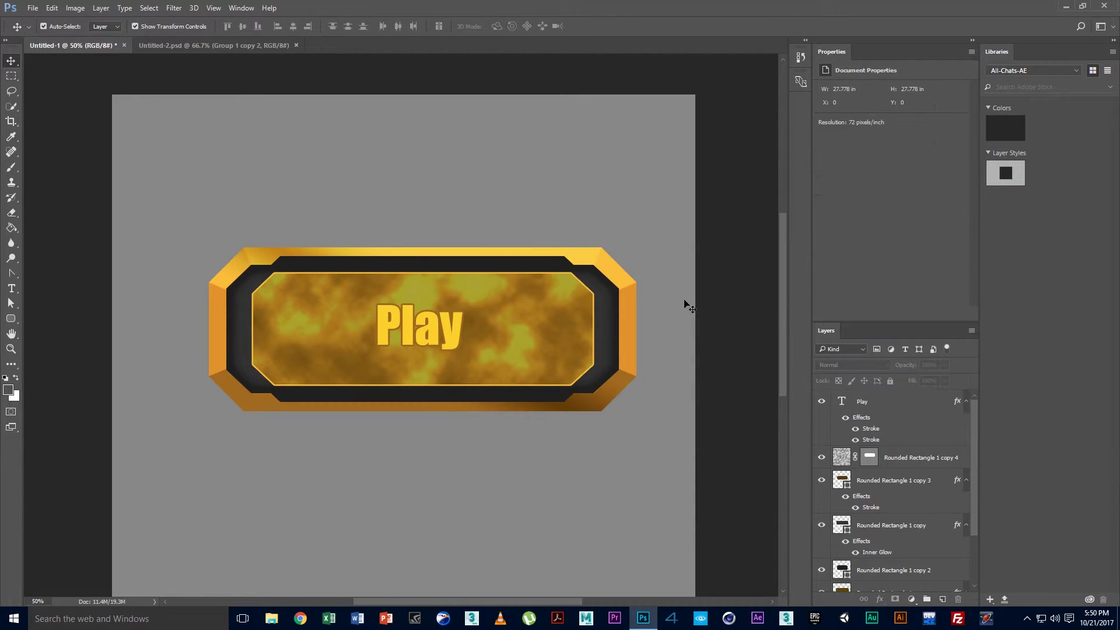
key("ctrl+minus")
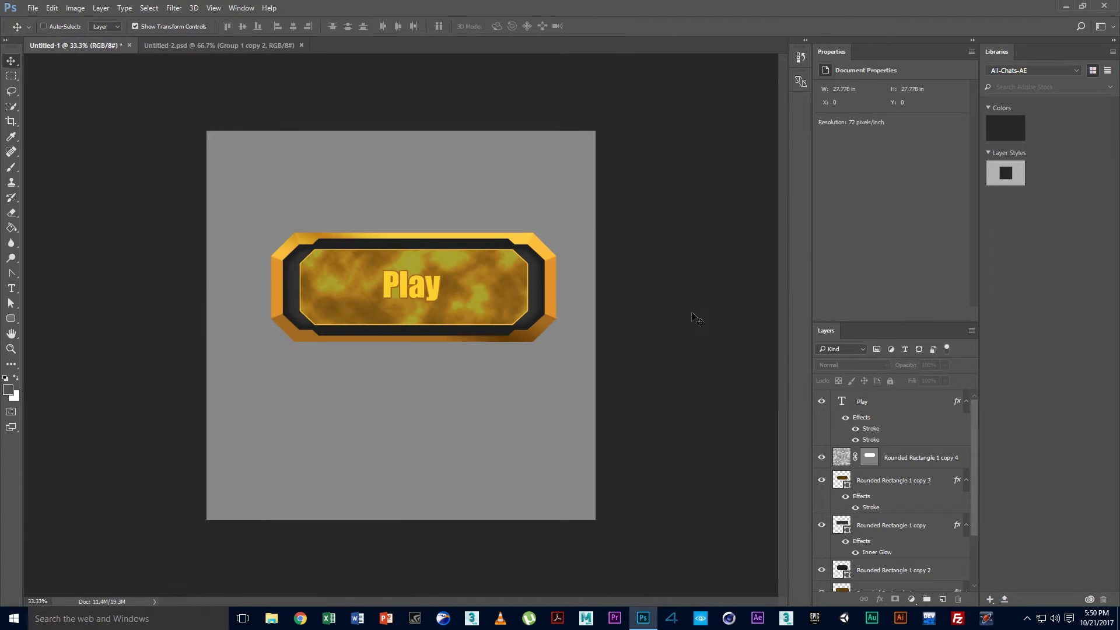
Recolor the Play text pale yellow #ffe88d and nudge it slightly sideways
right_click(432, 289)
left_click(449, 295)
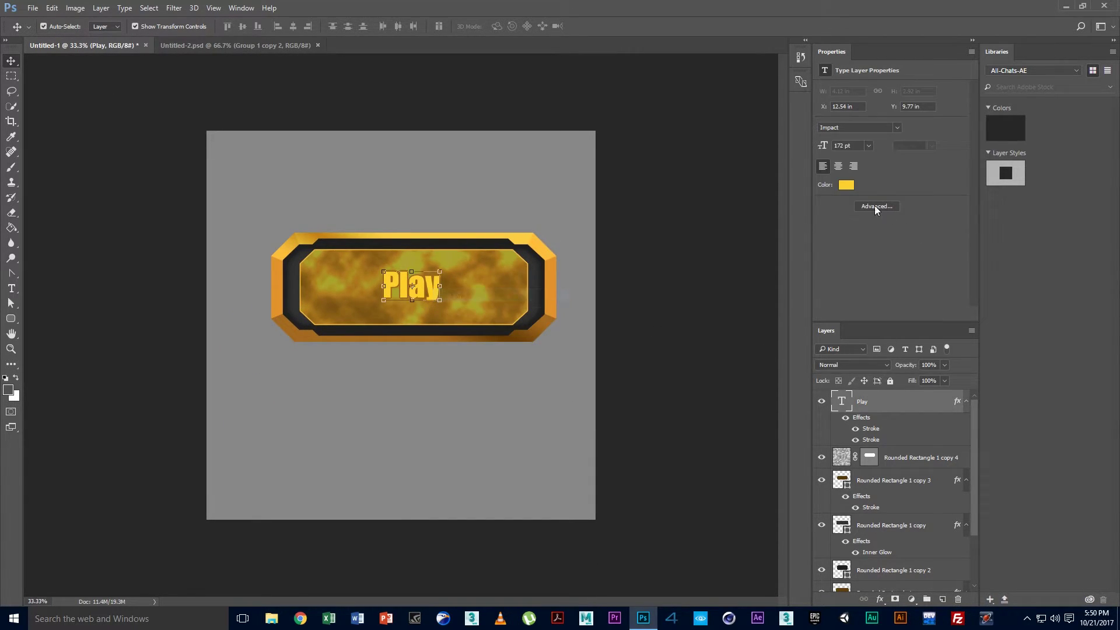
left_click(846, 184)
mouse_move(765, 263)
left_mouse_down()
mouse_move(689, 240)
mouse_move(685, 288)
left_mouse_up()
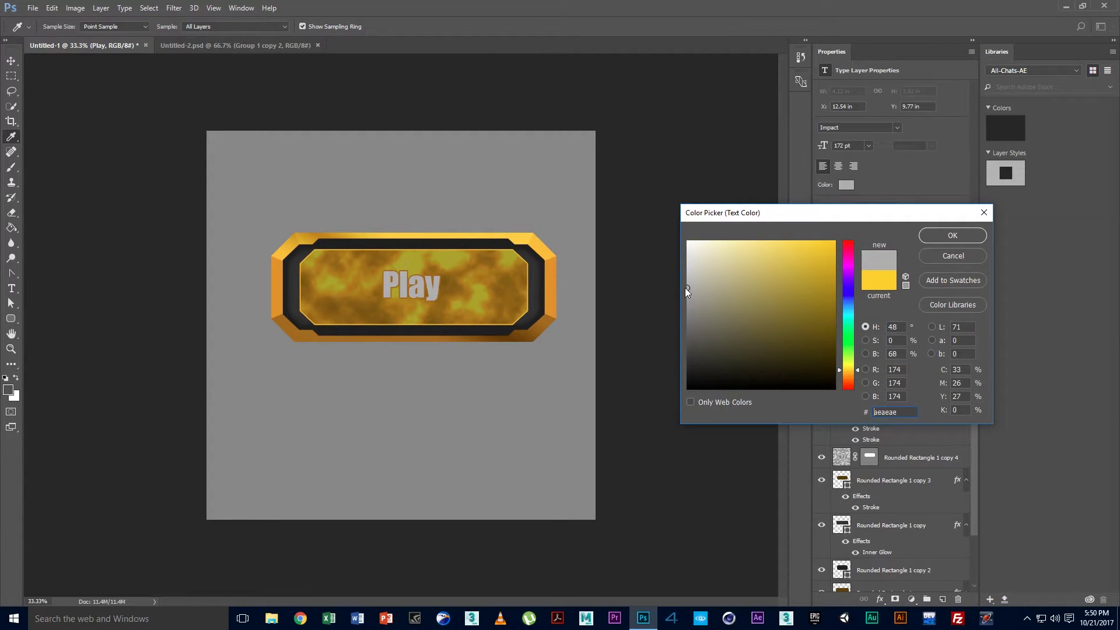
left_click_drag(703, 242, 754, 241)
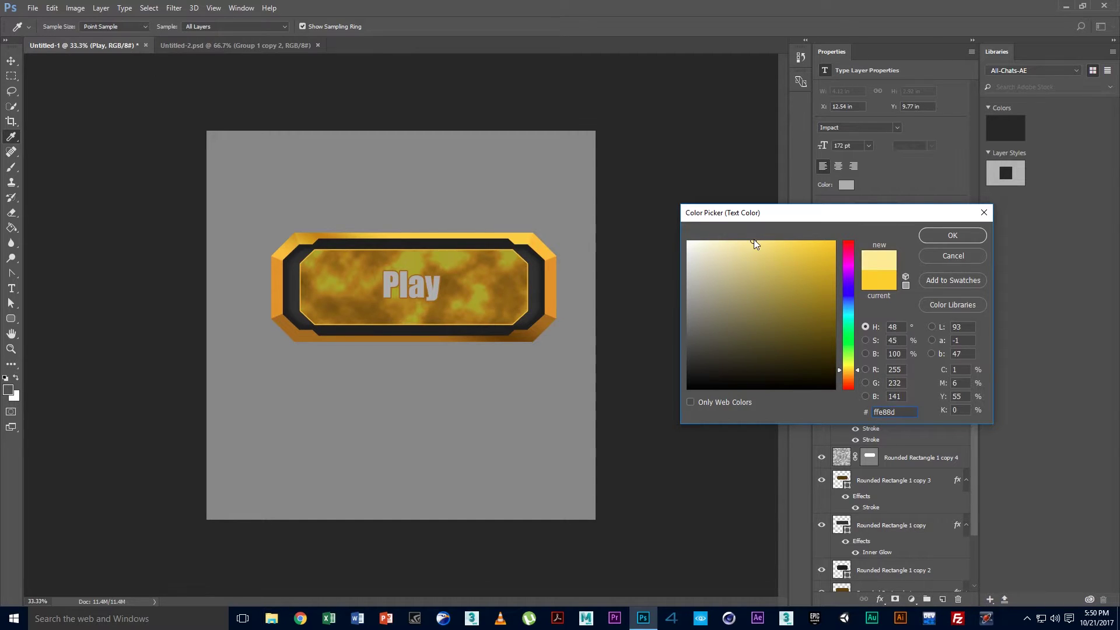
left_click(951, 236)
key("v")
key("ctrl")
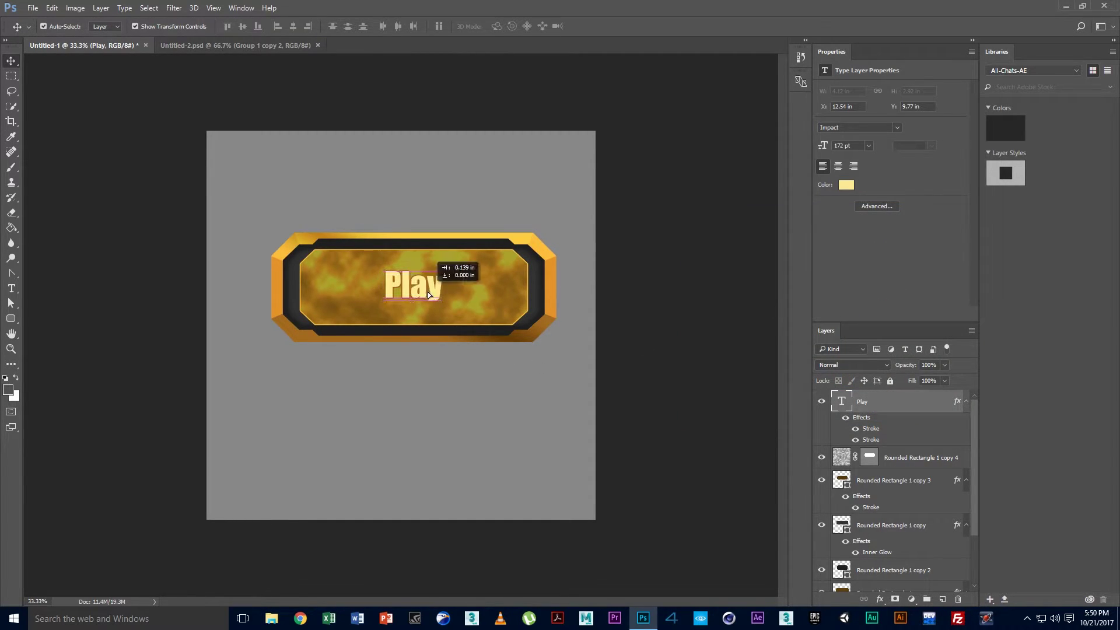
left_click(480, 192)
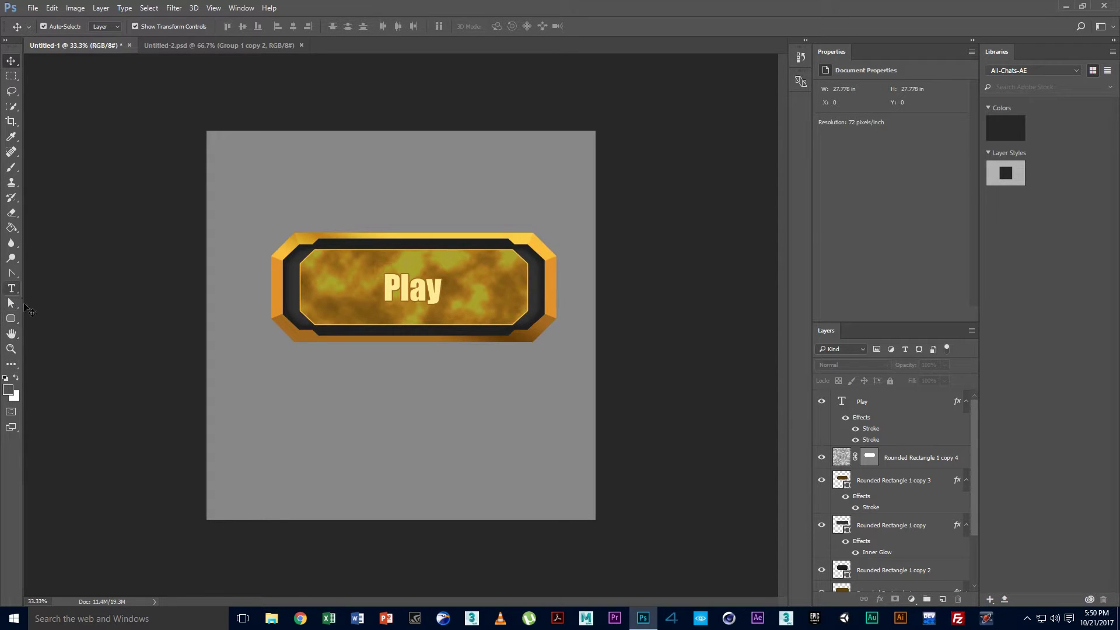
Draw a thin 10px full-height white rectangle and align it to the canvas top
left_click(12, 318)
right_click(14, 320)
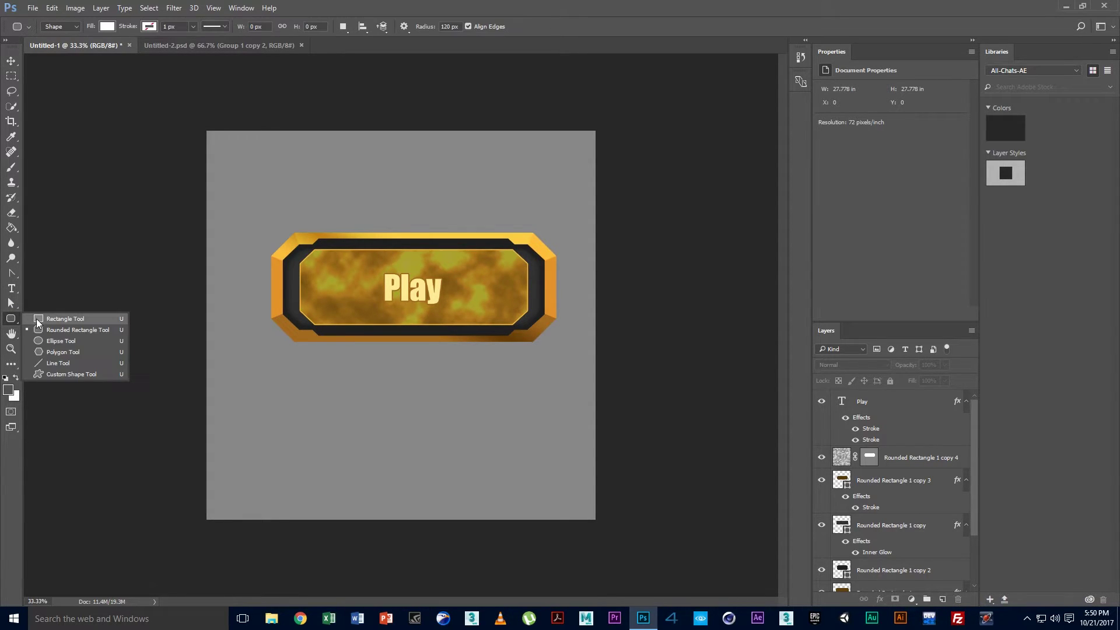
left_click(64, 320)
left_click_drag(212, 154, 213, 537)
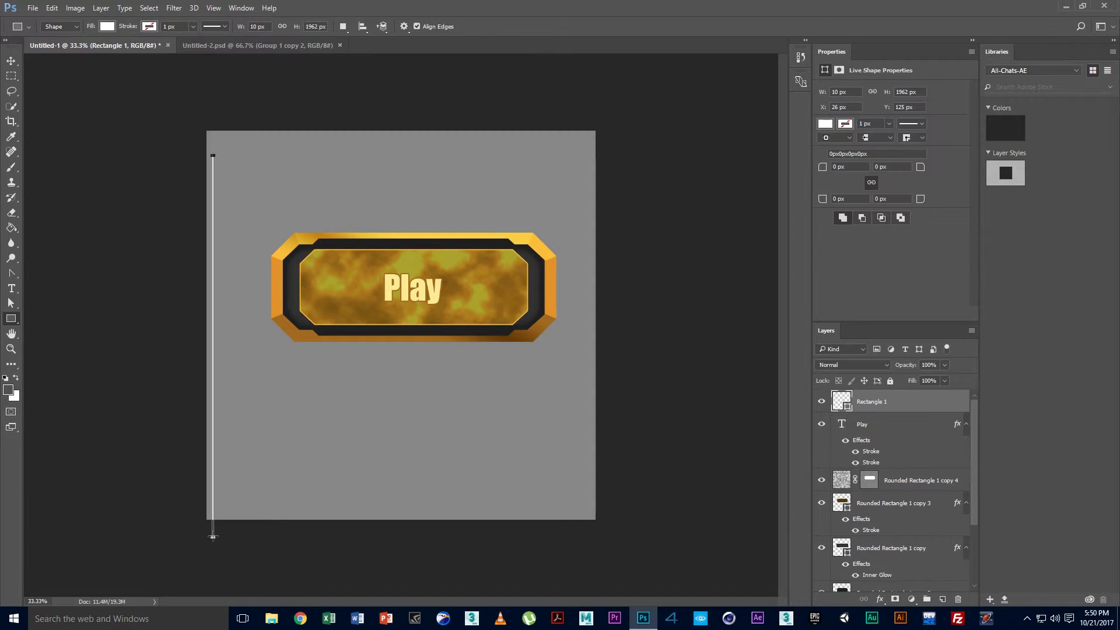
left_click(11, 61)
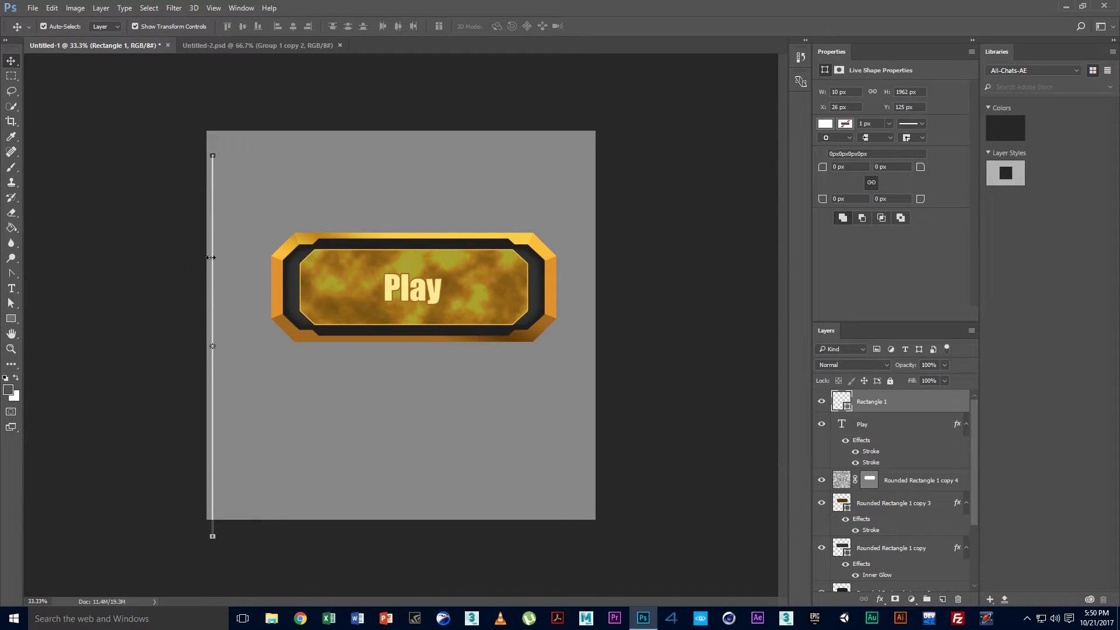
left_click_drag(211, 257, 222, 236)
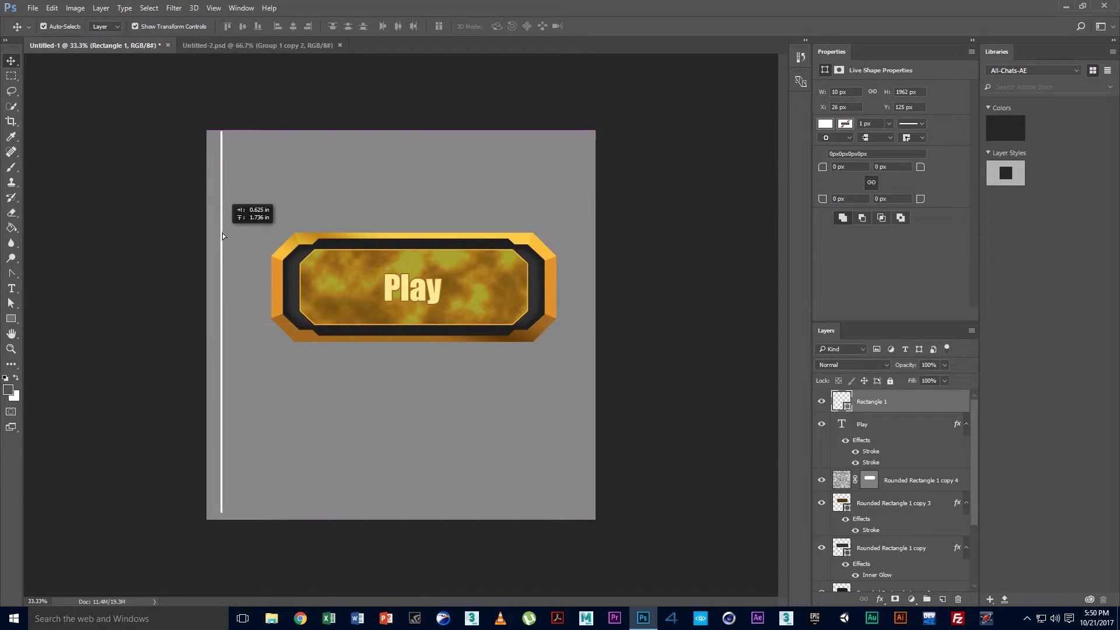
left_click_drag(222, 234, 219, 232)
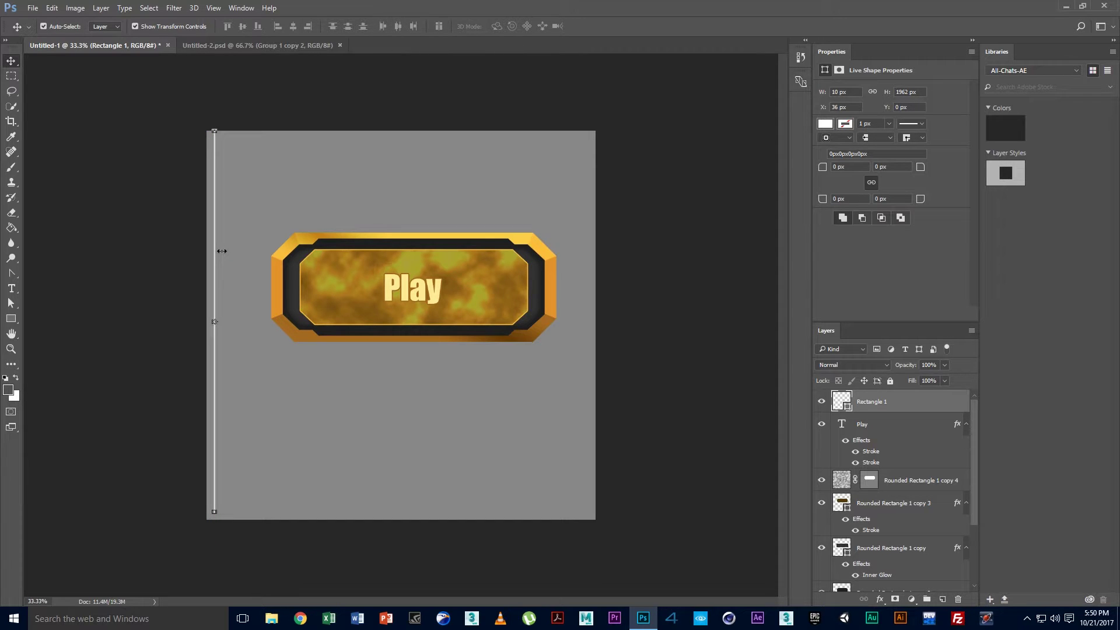
Step-and-repeat the stripe with Ctrl+Alt+Shift+T into evenly spaced copies
key("ctrl+alt+shift+t")
key("ctrl+alt+shift+t")
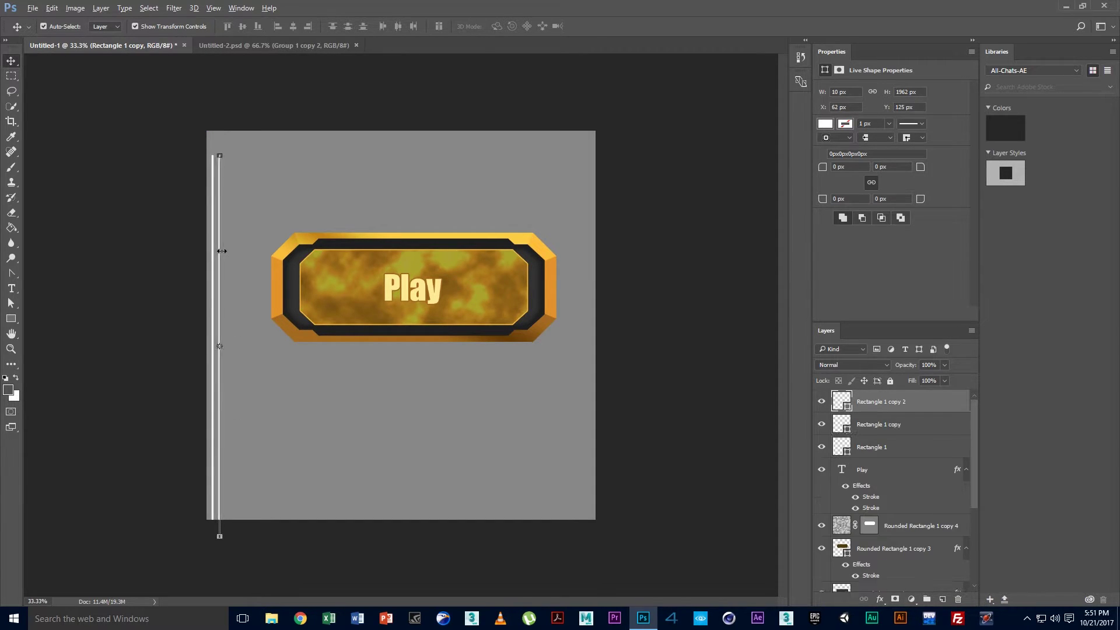
key("ctrl+alt+shift+t")
key("ctrl+alt+shift+t")
key("ctrl+alt+shift+t")
key("ctrl+alt+shift+t")
key("ctrl+alt+shift+t")
key("ctrl+alt+shift+t")
key("ctrl+alt+shift+t")
key("ctrl+alt+shift+t")
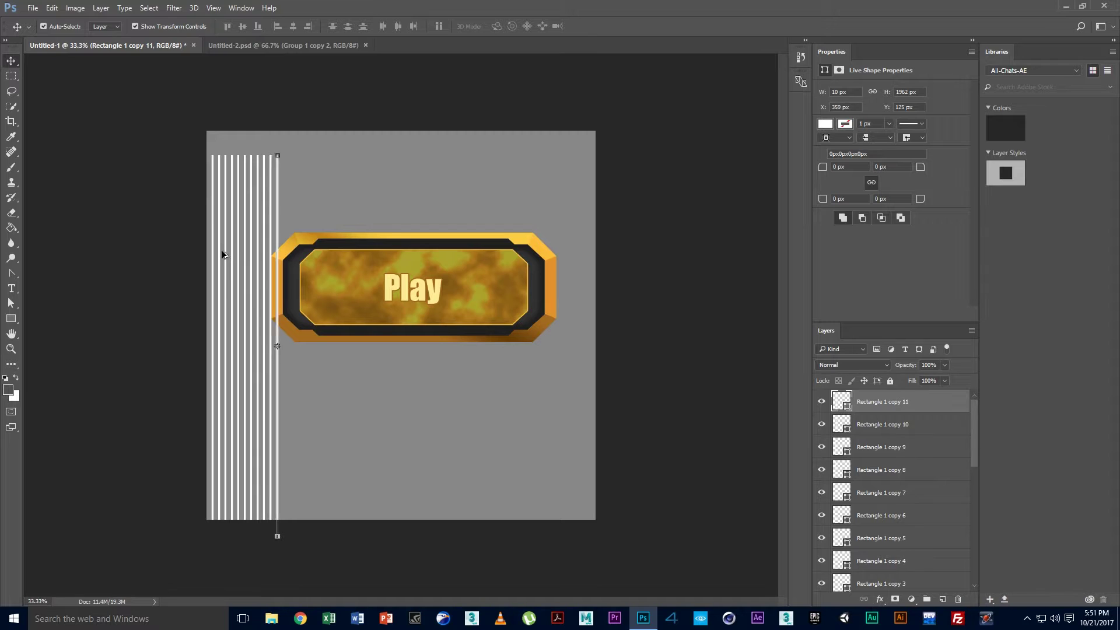
key("ctrl+alt+shift+t")
key("ctrl+alt+shift+t")
key("ctrl+alt+shift+t")
key("ctrl+alt+shift+t")
key("ctrl+alt+shift+t")
key("ctrl+alt+shift+t")
key("ctrl+alt+shift+t")
key("ctrl+alt+shift+t")
key("ctrl+alt+shift+t")
key("ctrl+alt+shift+t")
key("ctrl+alt+shift+t")
key("ctrl+alt+shift+t")
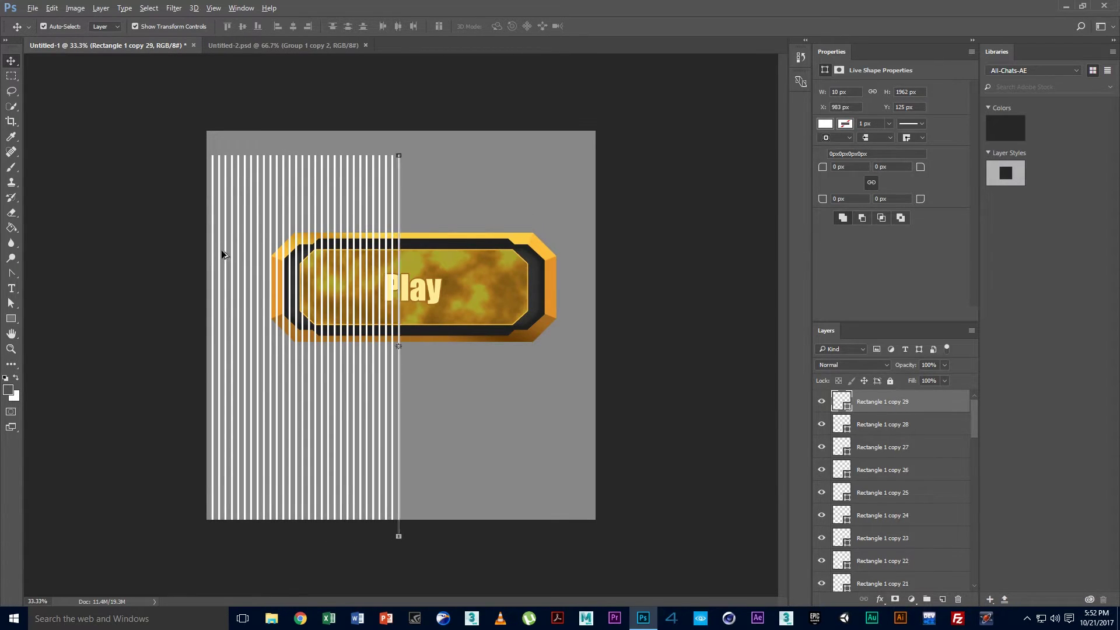
key("ctrl+alt+shift+t")
key("ctrl+alt+shift+t")
key("ctrl+alt+shift+t")
key("ctrl+alt+shift+t")
key("ctrl+alt+shift+t")
scroll(857, 417, "down", 3)
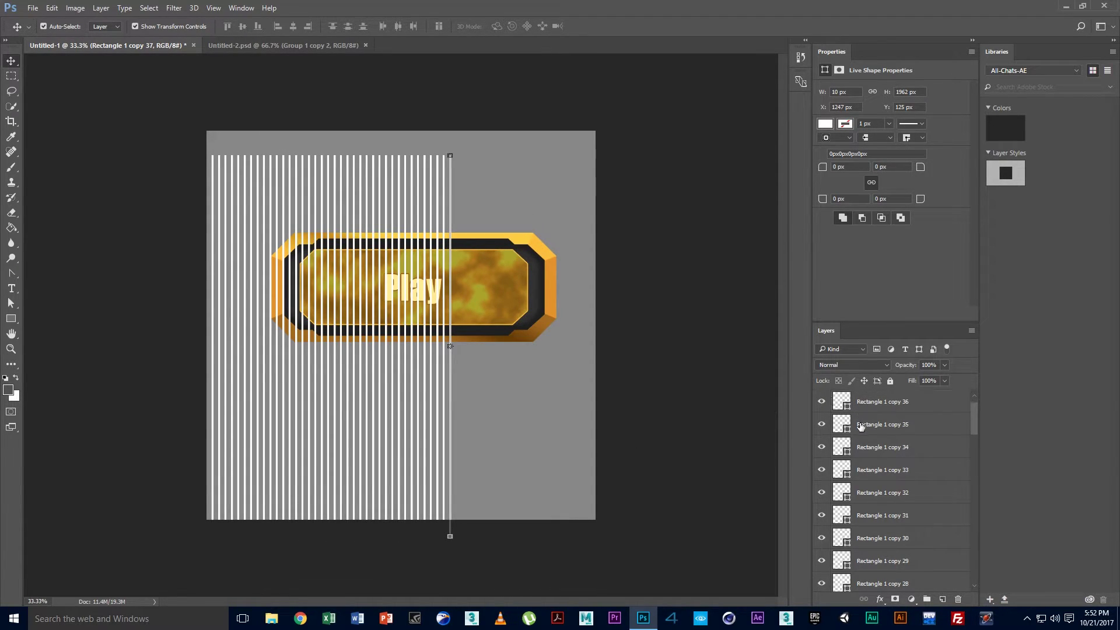
scroll(861, 429, "down", 2)
scroll(861, 430, "down", 2)
scroll(861, 430, "down", 3)
scroll(861, 428, "down", 4)
scroll(862, 429, "down", 6)
scroll(861, 428, "down", 6)
Enlarge the Layers panel and select the first stripe layer, Rectangle 1
left_click_drag(890, 321, 891, 230)
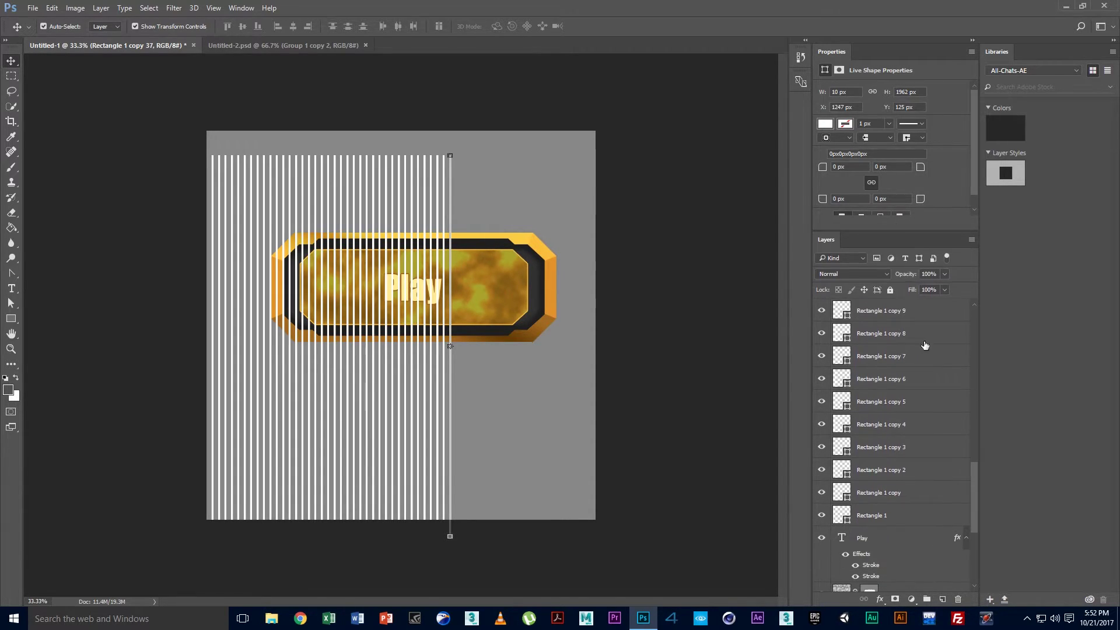
left_click(871, 517)
scroll(870, 518, "down", 4)
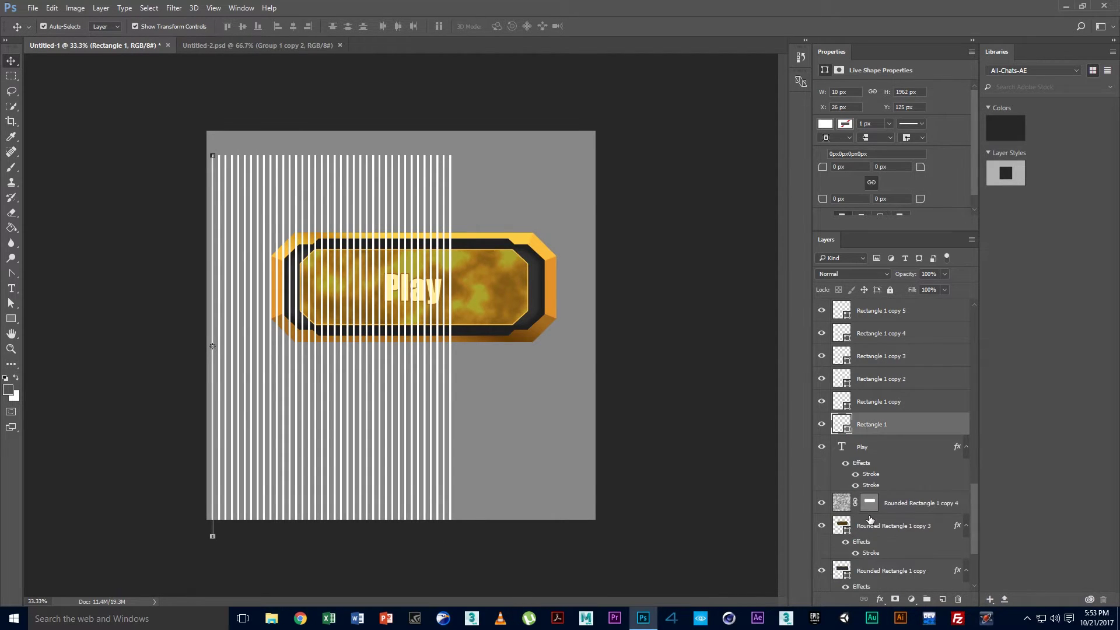
scroll(868, 502, "up", 12)
scroll(864, 468, "up", 8)
scroll(864, 468, "up", 7)
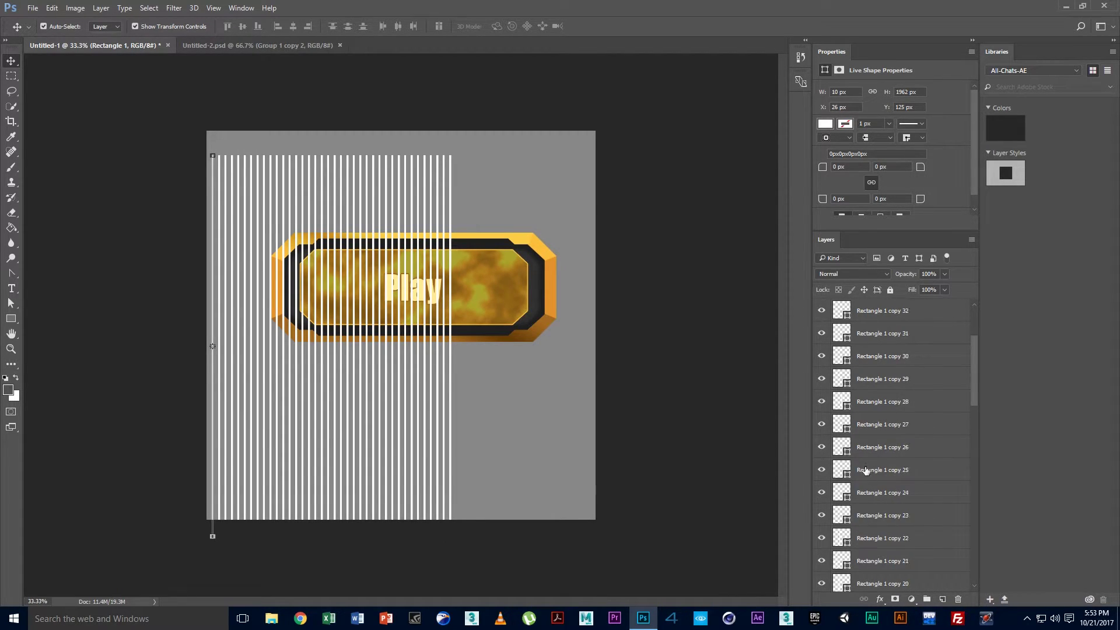
scroll(864, 468, "up", 5)
Merge all the stripe layers into a single layer
left_click(879, 322, "shift")
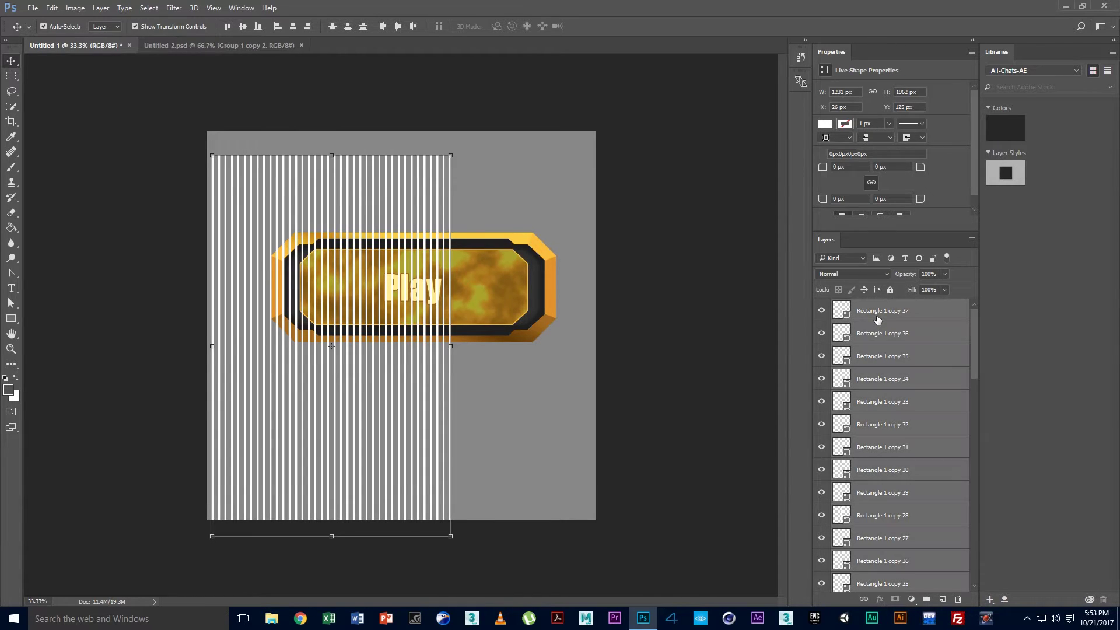
right_click(878, 321)
left_click(919, 423)
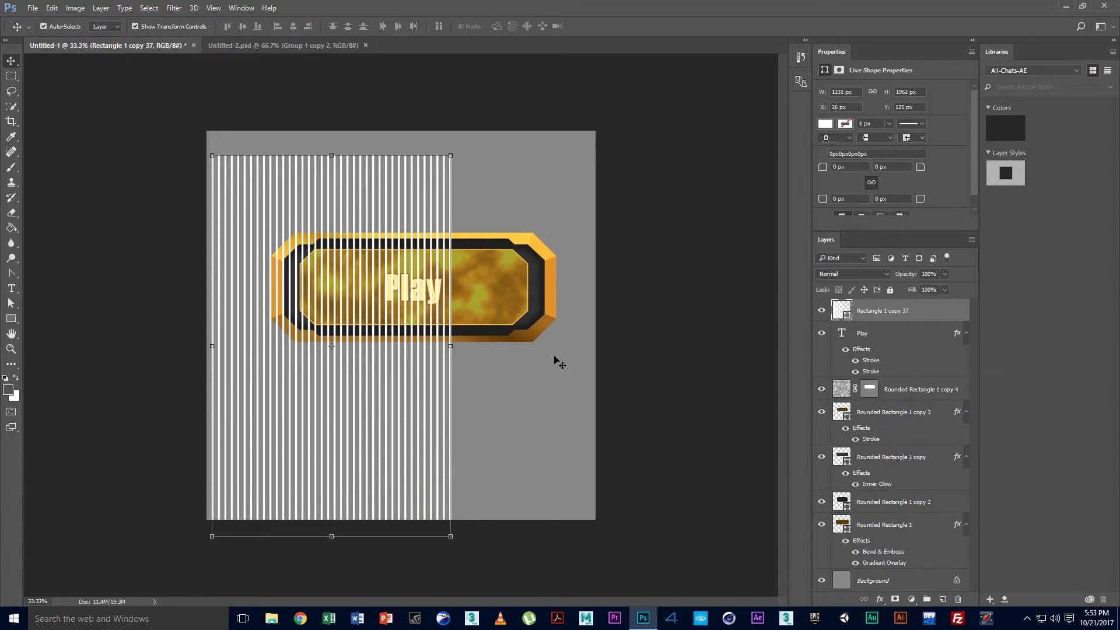
left_click_drag(161, 165, 340, 250)
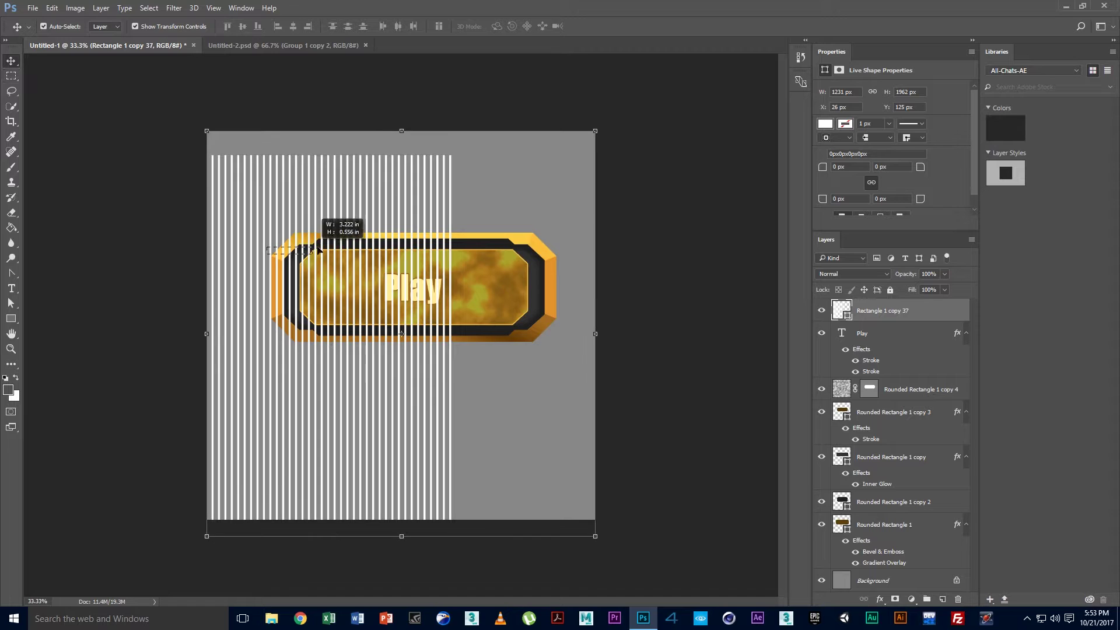
key("ctrl+z")
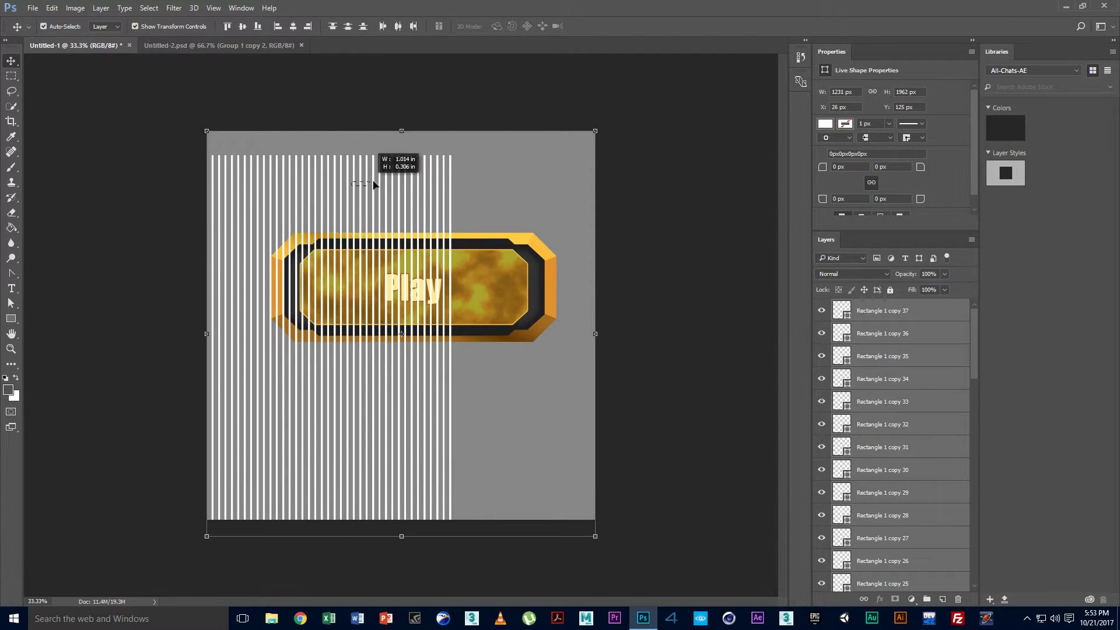
key("ctrl+z")
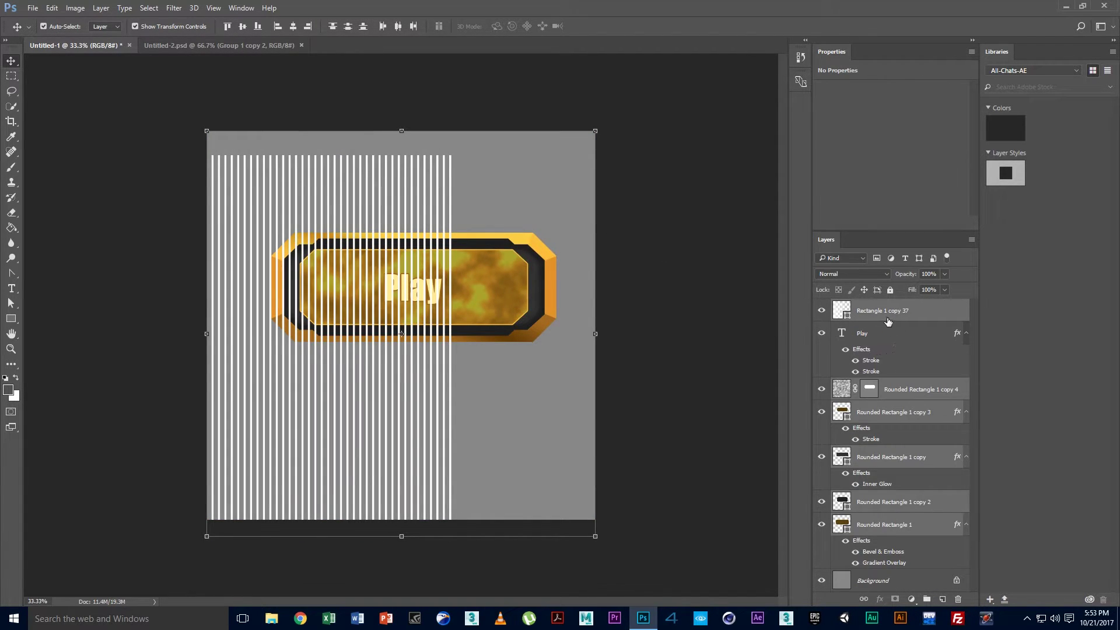
Center the merged stripes over the Play button, scale them about 110%, and duplicate the layer
left_click(906, 315)
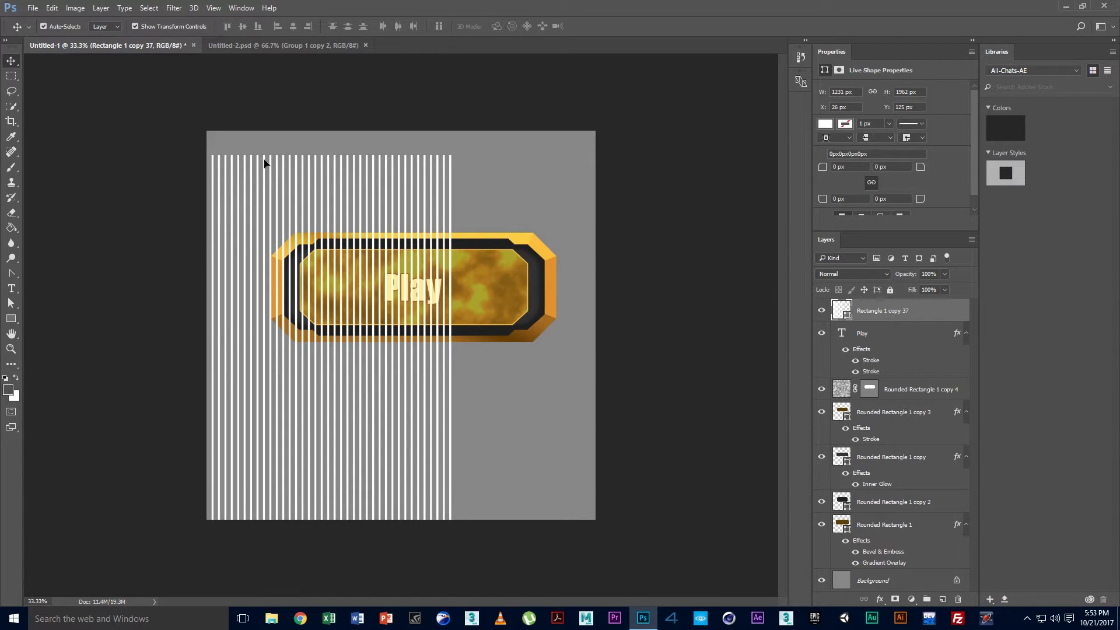
left_click_drag(265, 165, 346, 153)
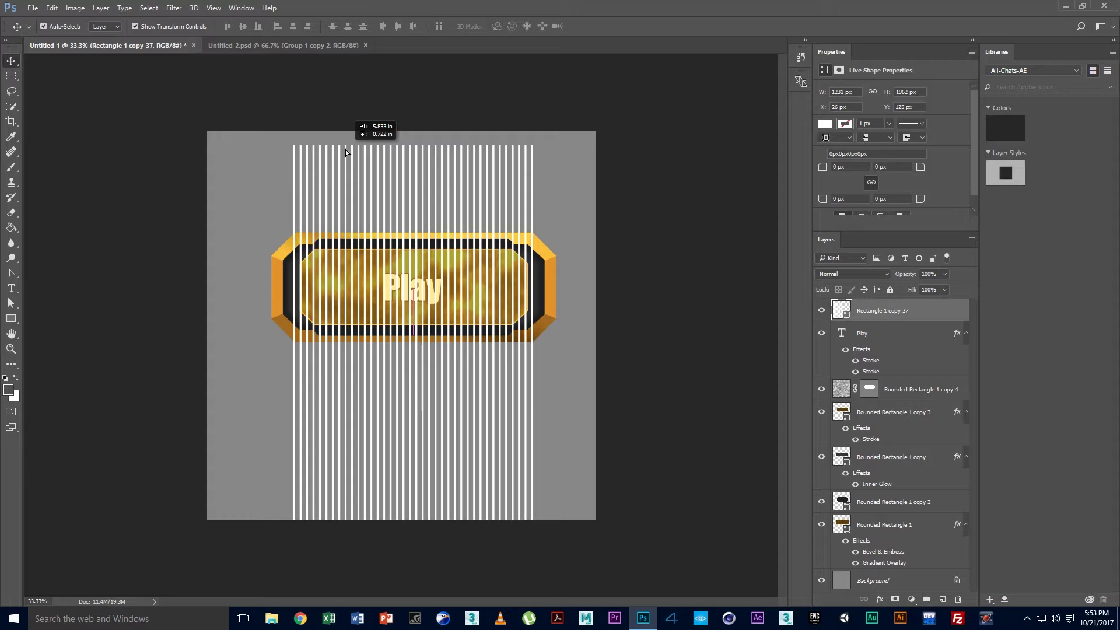
left_click_drag(345, 149, 344, 149)
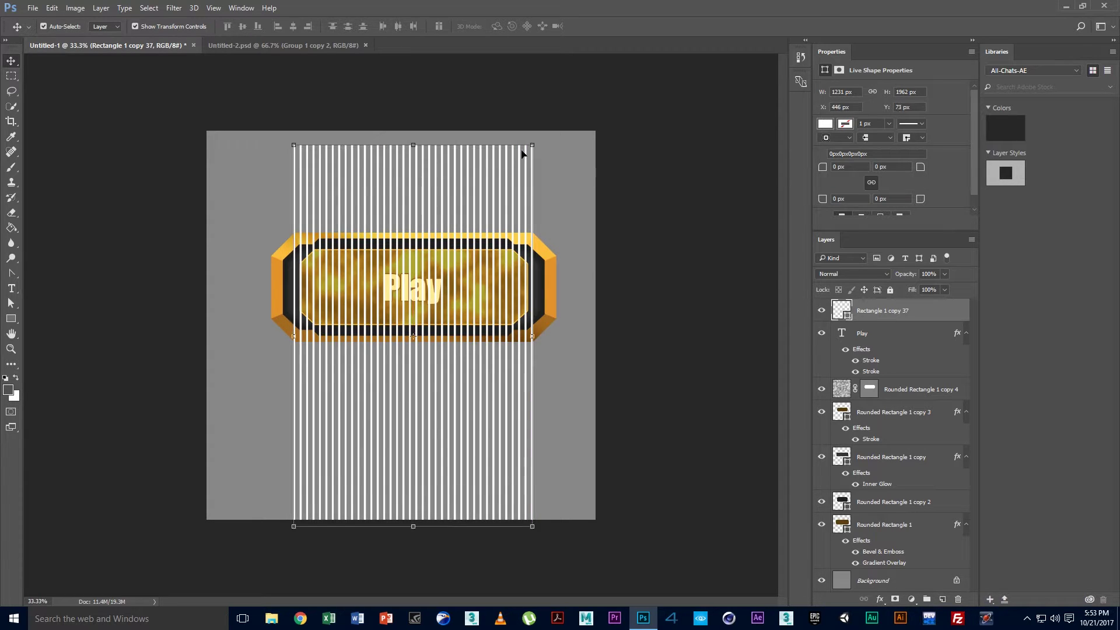
left_click_drag(529, 144, 561, 134)
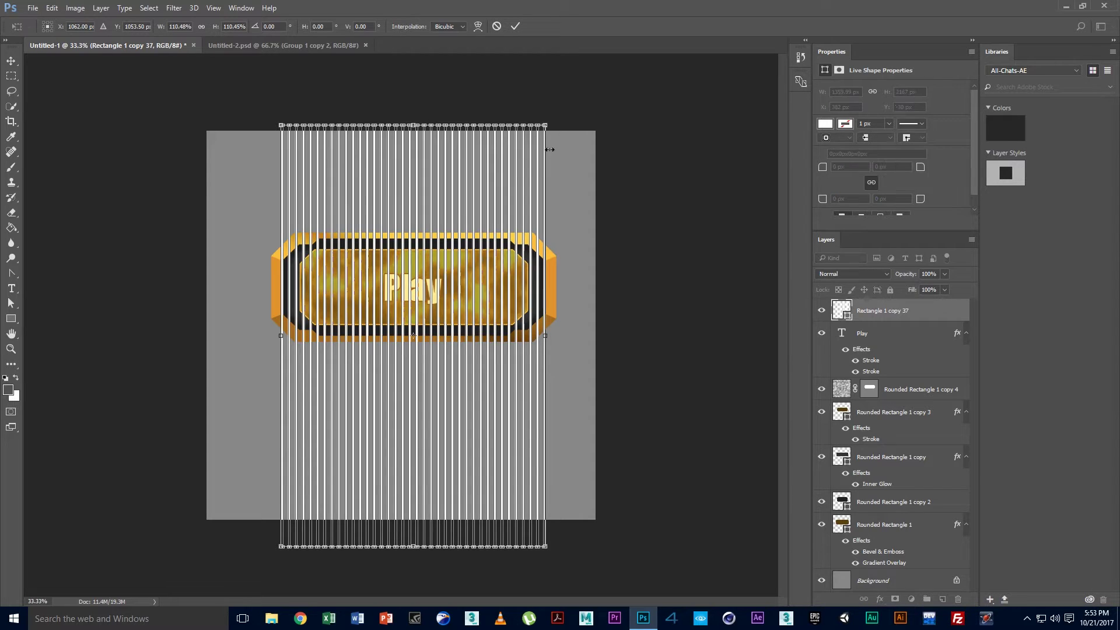
left_click(12, 61)
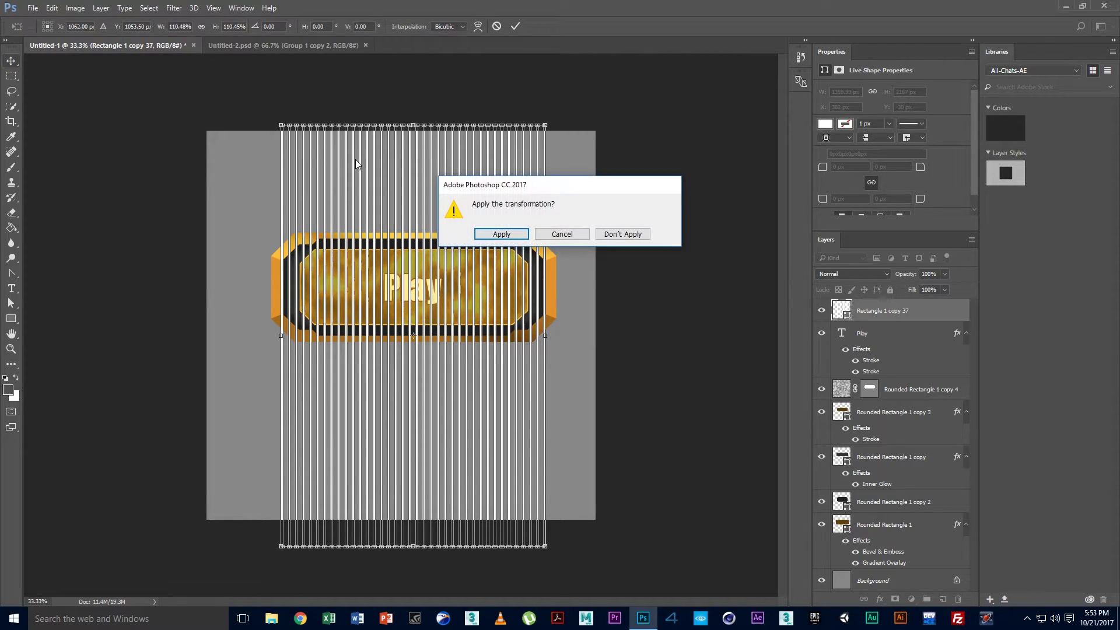
left_click(500, 231)
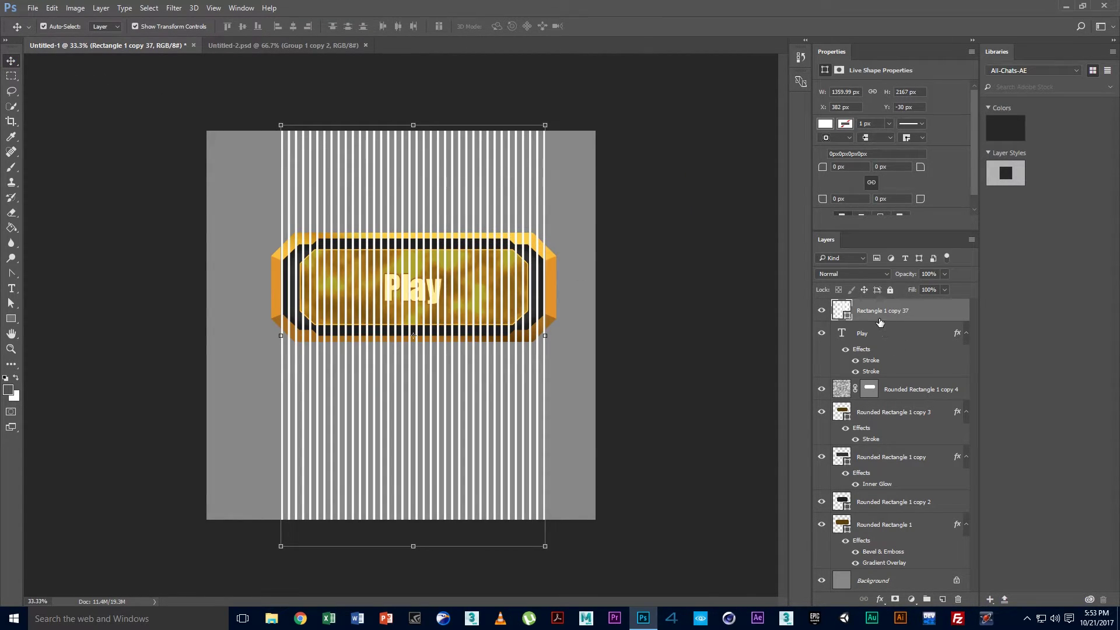
key("ctrl+j")
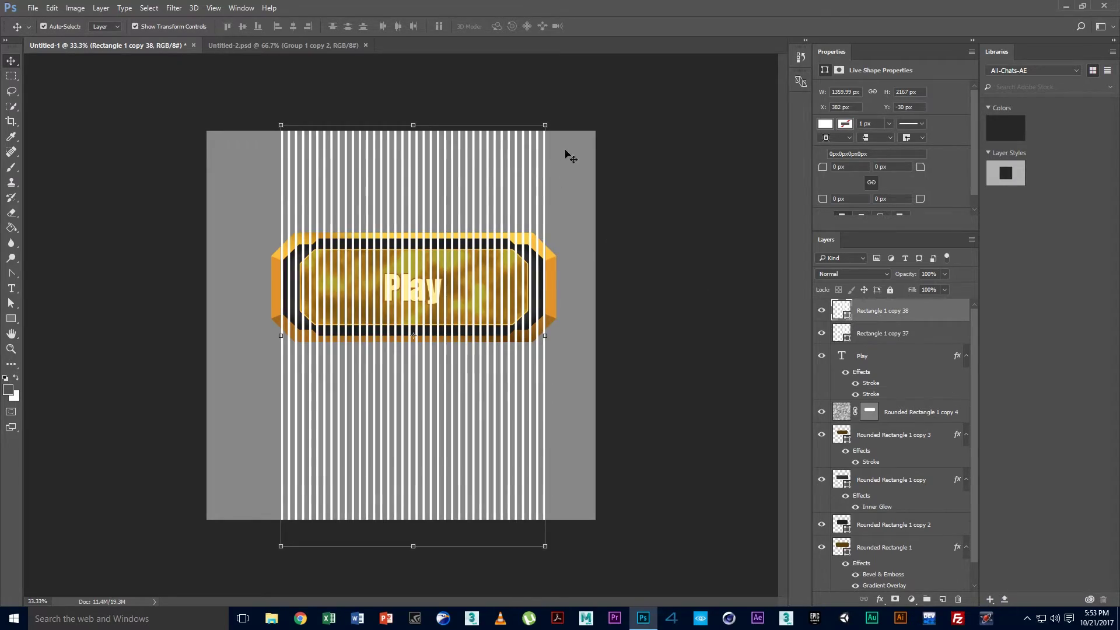
Rotate the stripe copy 90° to horizontal and merge it with copy 37 into a grid
mouse_move(552, 122)
left_mouse_down()
mouse_move(655, 386)
mouse_move(632, 452)
left_mouse_up()
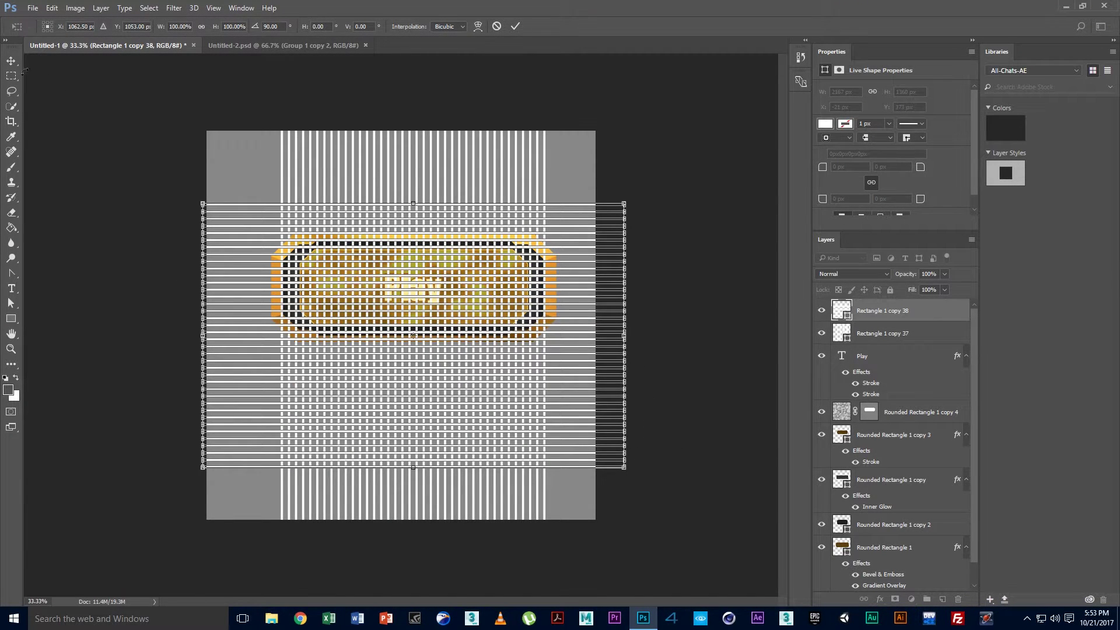
left_click(11, 61)
left_click(492, 236)
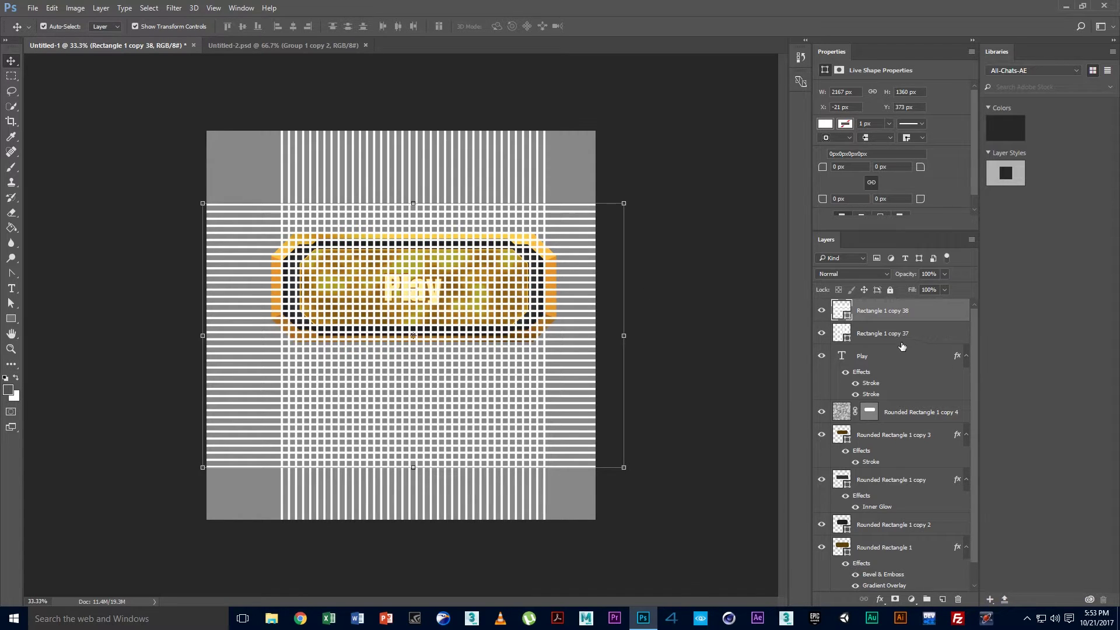
left_click(872, 340, "shift")
right_click(872, 340)
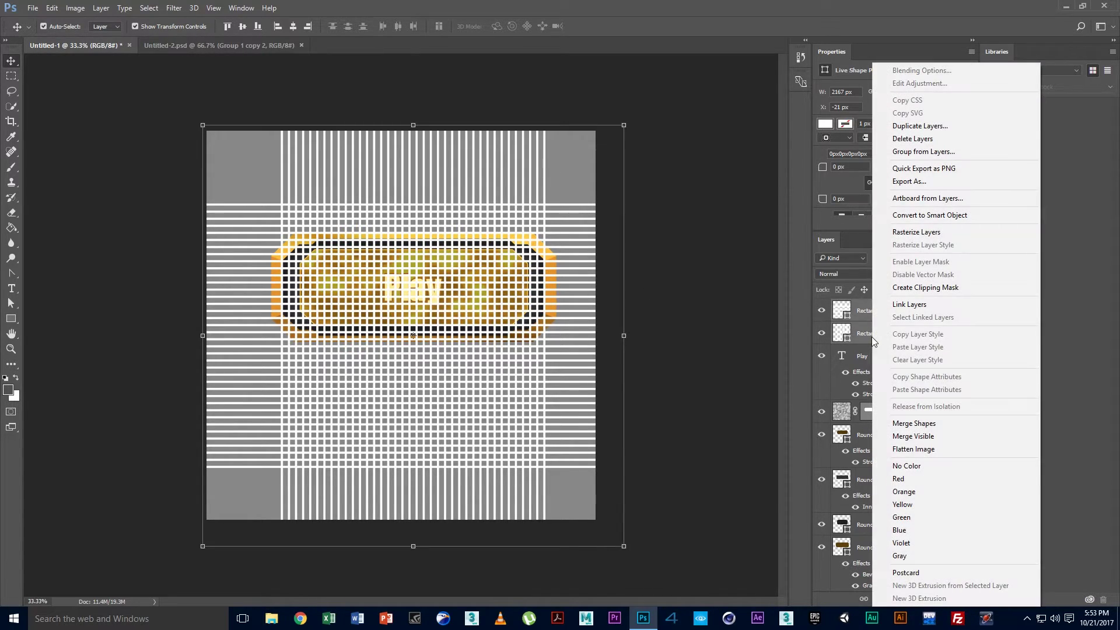
left_click(923, 426)
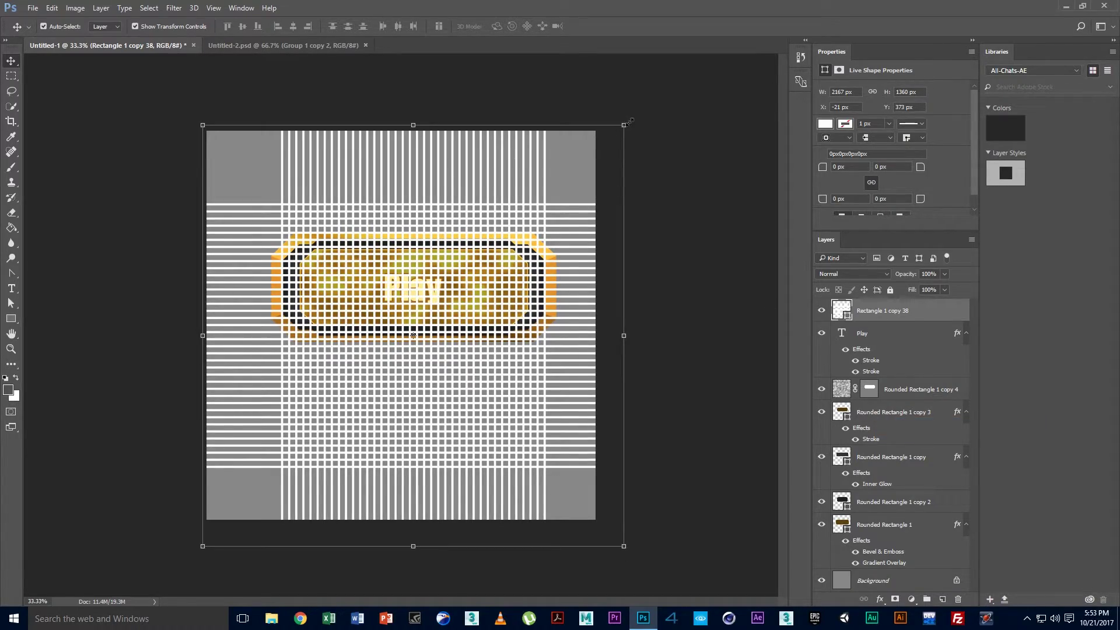
Rotate the stripe grid about 36° diagonally and apply the transform
left_click_drag(633, 117, 700, 260)
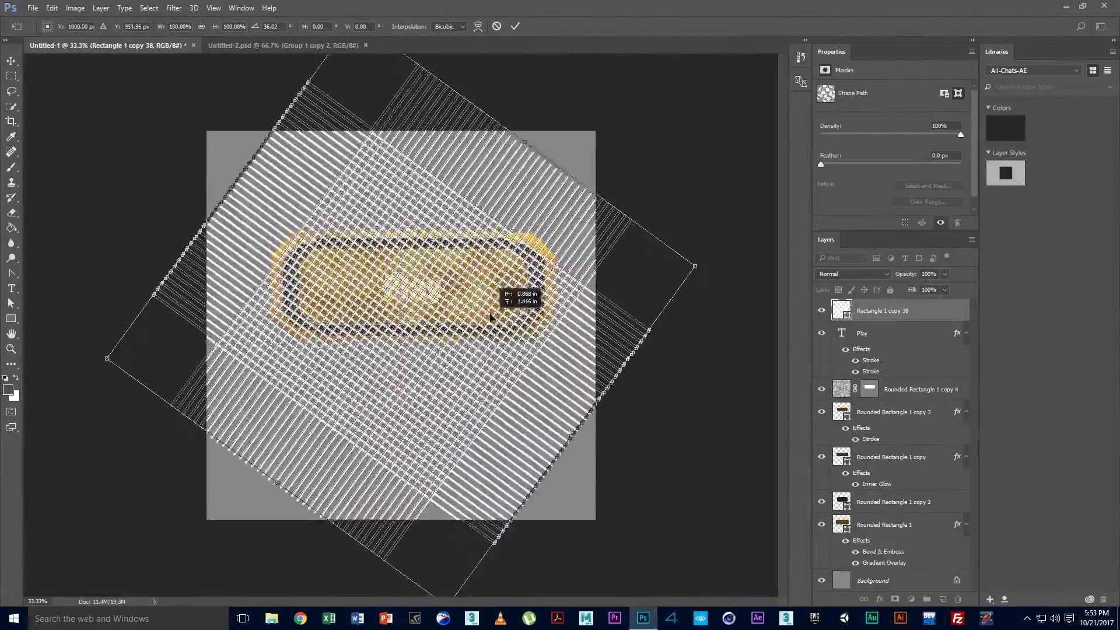
left_click_drag(501, 343, 497, 304)
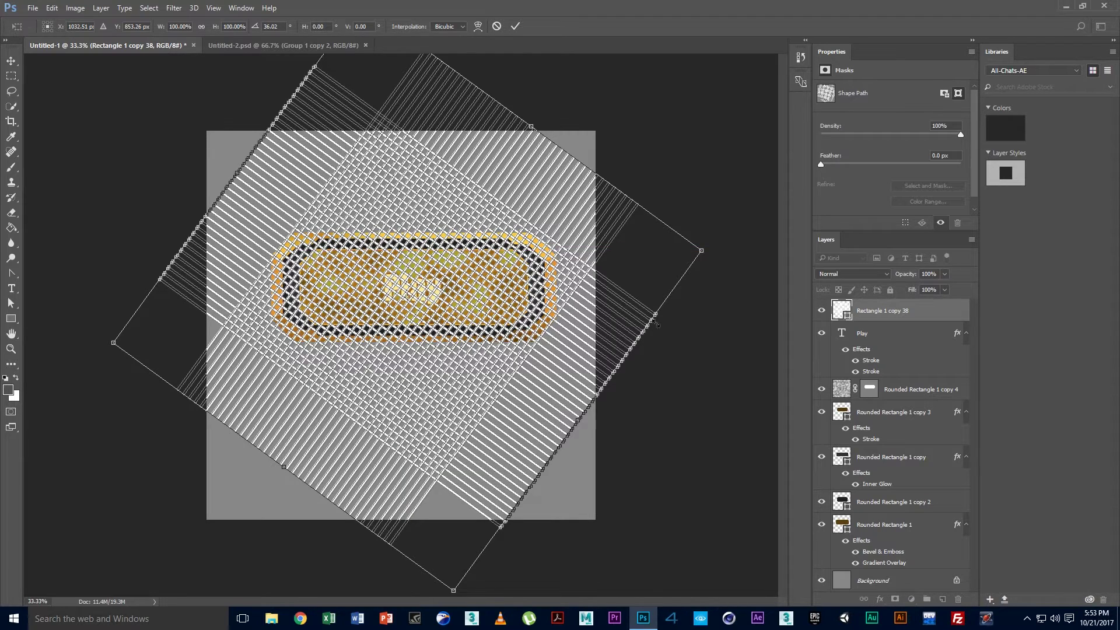
left_click(11, 60)
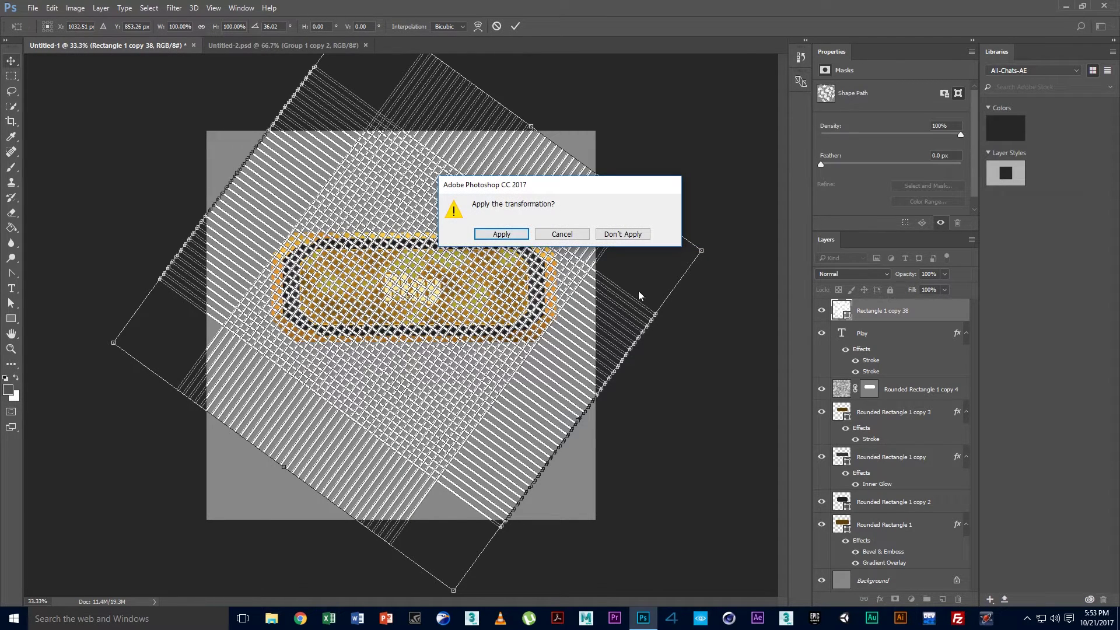
left_click(502, 233)
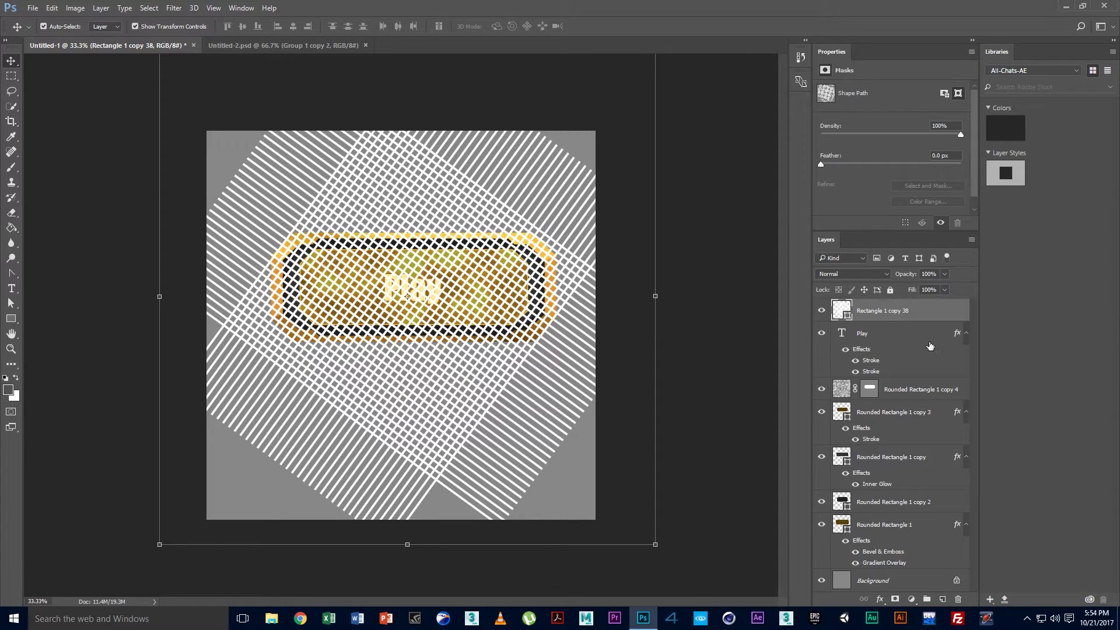
Collapse the effect lists of Play and the three Rounded Rectangle layers
left_click(967, 334)
left_click(967, 379)
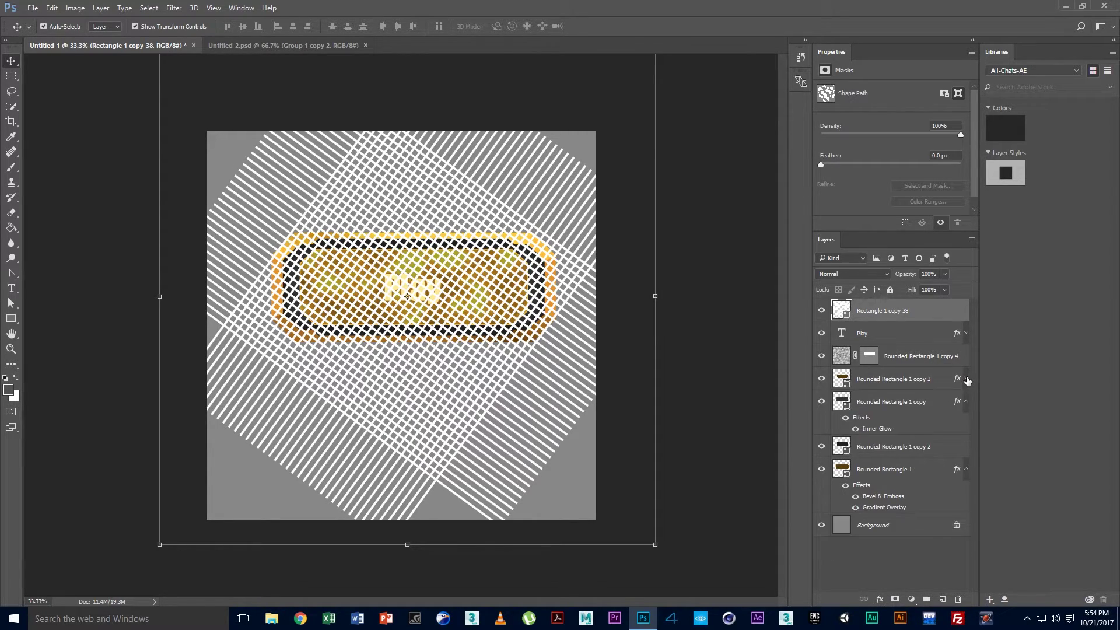
left_click(968, 405)
left_click(967, 447)
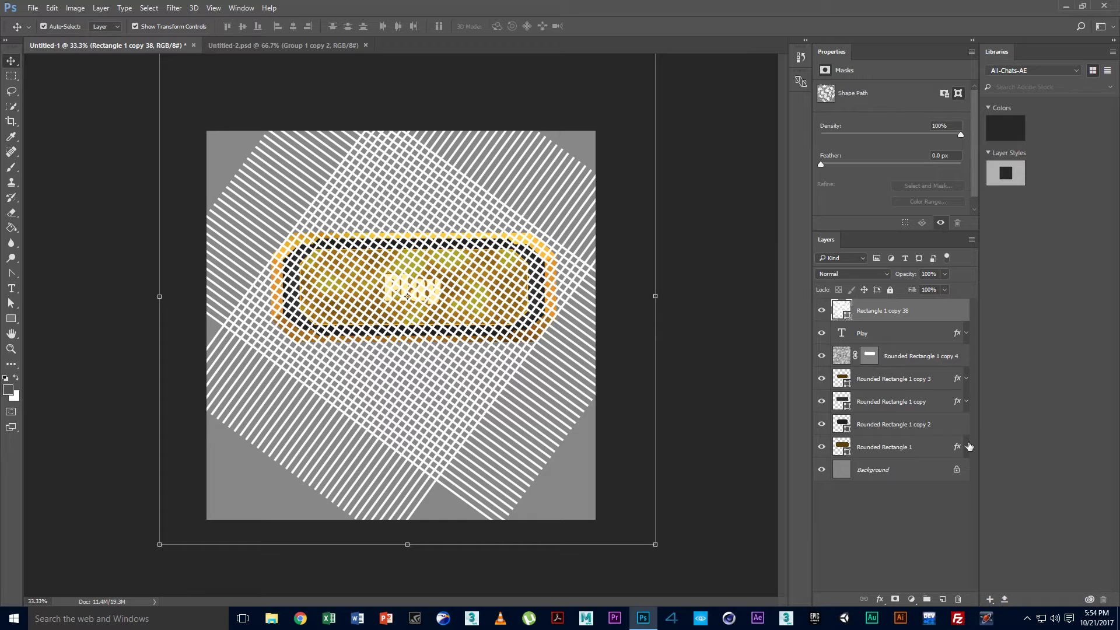
Toggle visibility of Rounded Rectangle 1 and the dark border layers to inspect them
left_click(822, 447)
left_click(822, 426)
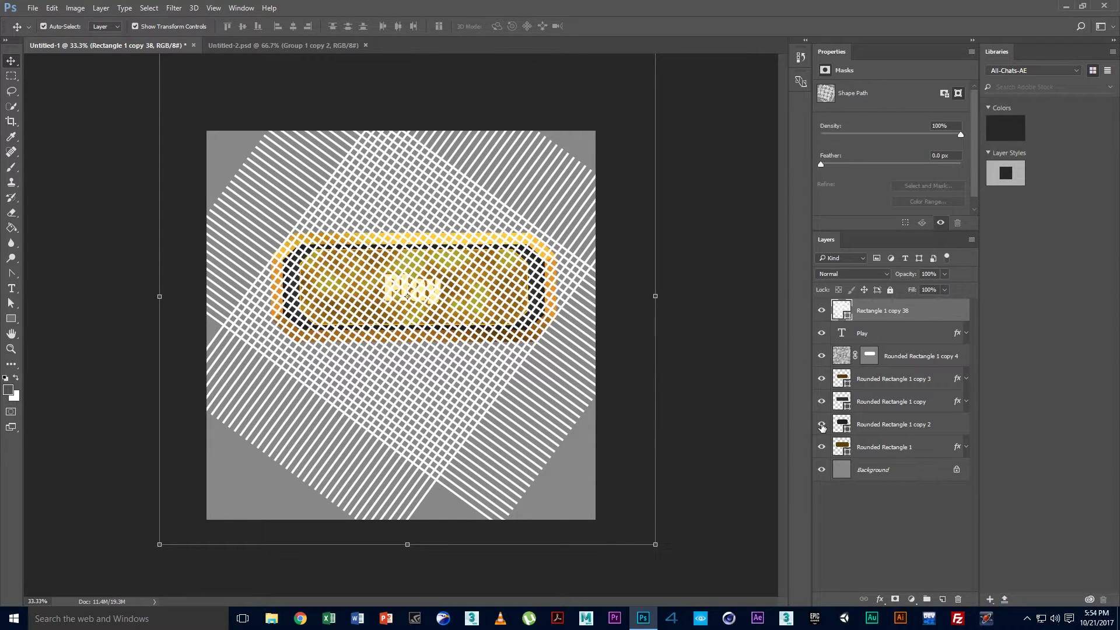
left_click(823, 426)
left_click(822, 402)
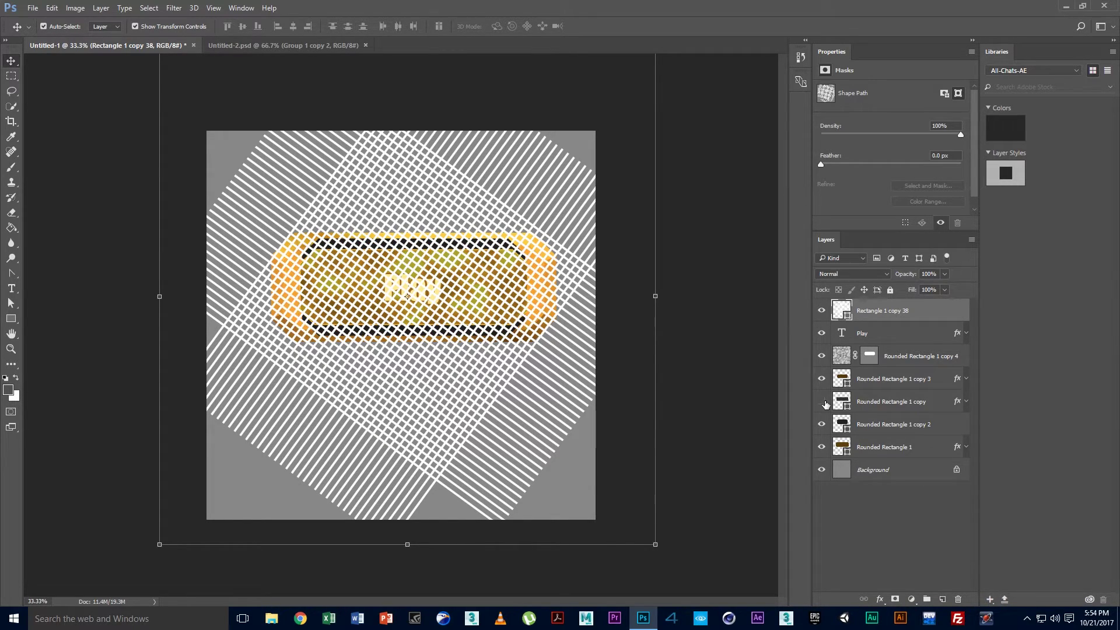
left_click(822, 401)
Hide the white grid layer and compare the gold fill and dark border layers
left_click(822, 378)
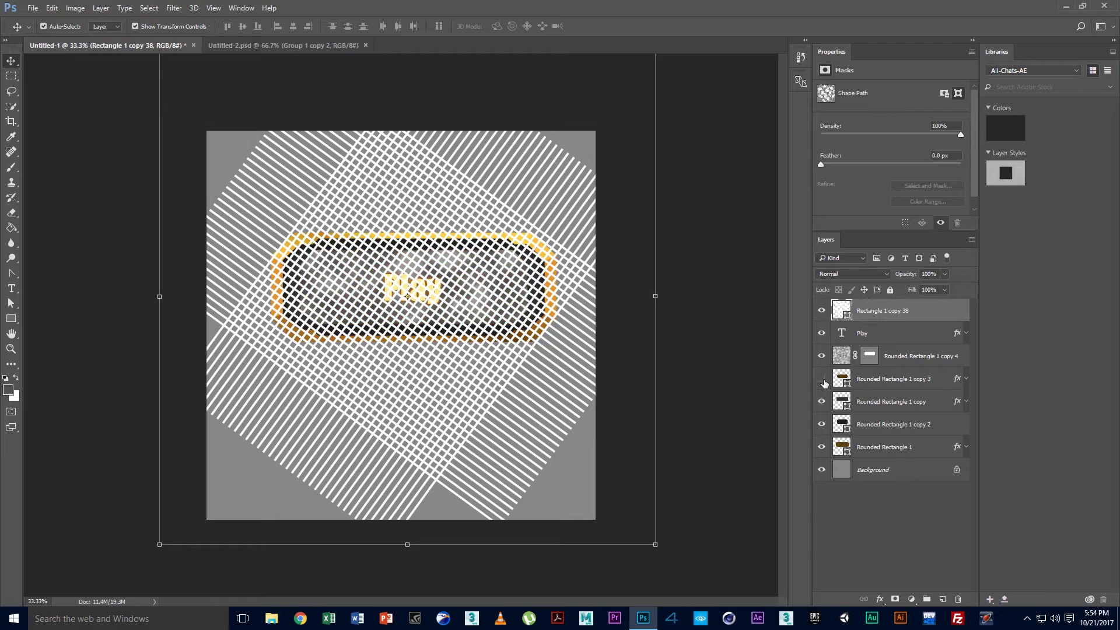
left_click(821, 310)
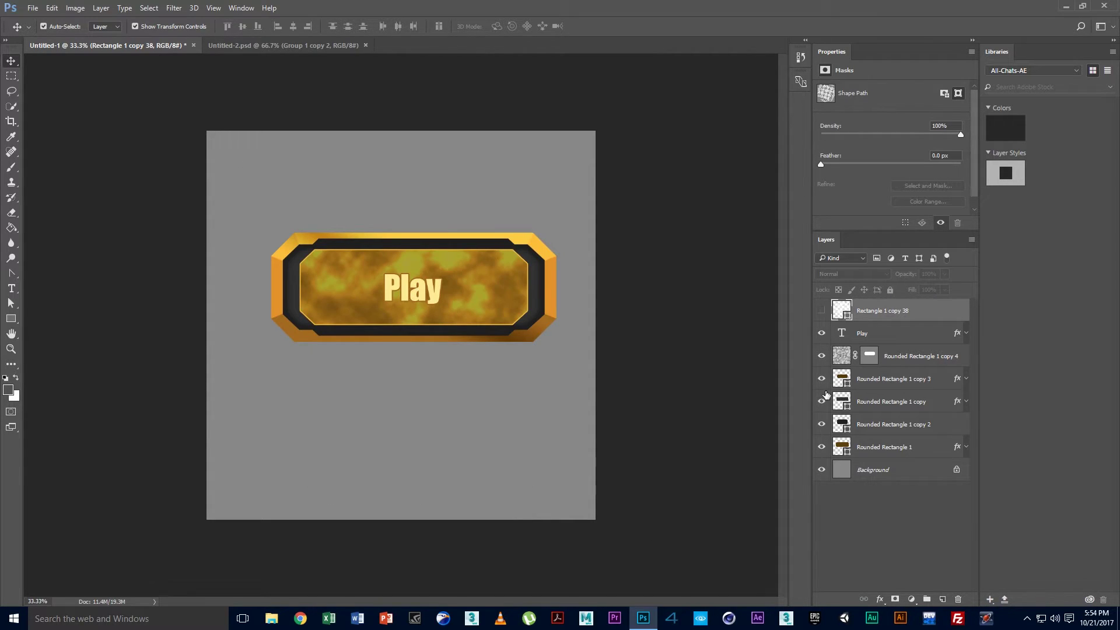
left_click(821, 380)
left_click(822, 401)
left_click(822, 424)
left_click(821, 426)
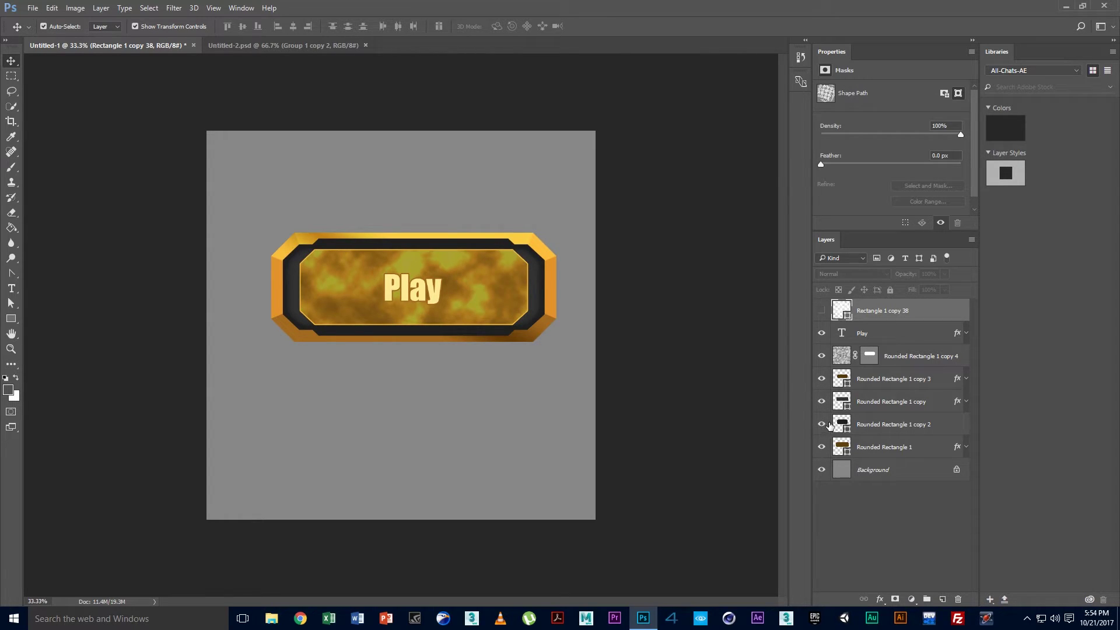
Merge Rounded Rectangle 1 copy and copy 2 into one dark border layer
left_click(872, 407)
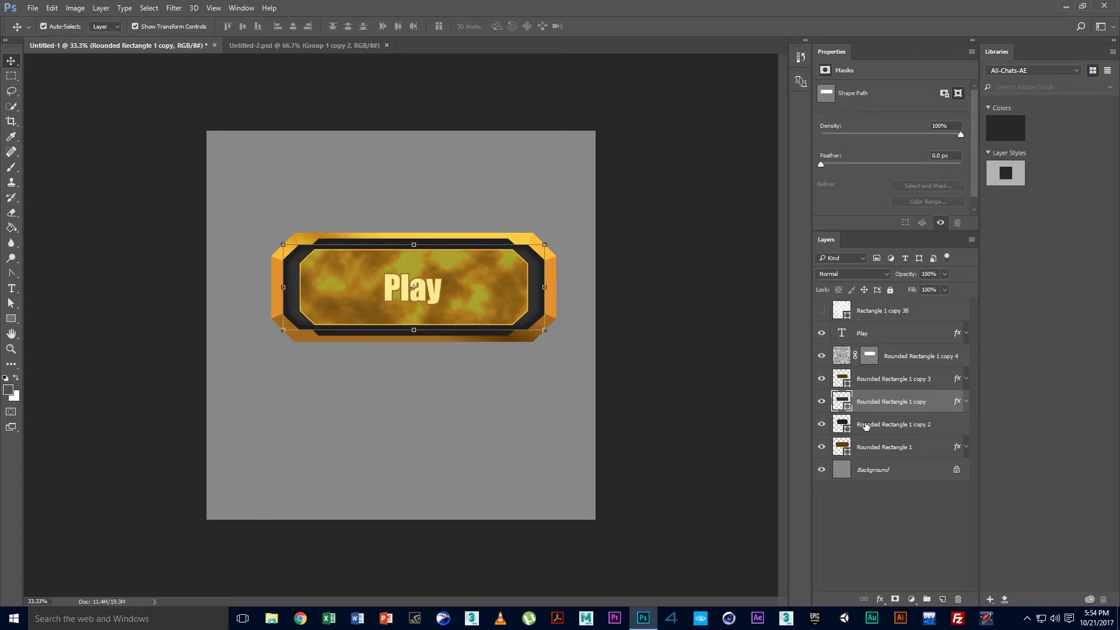
left_click(866, 427, "shift")
right_click(866, 427)
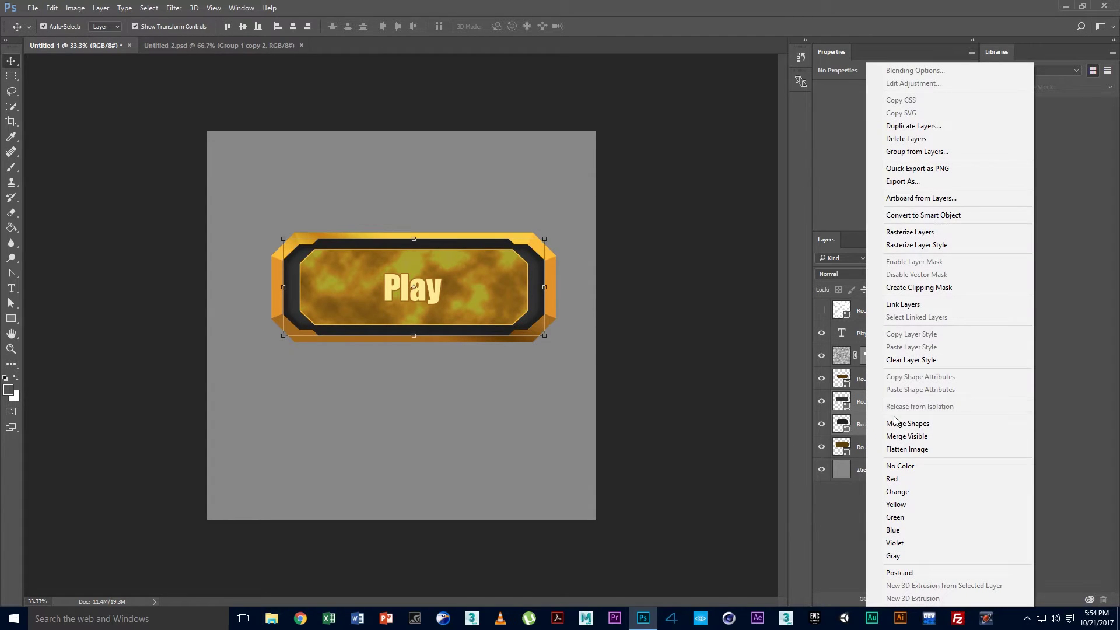
left_click(894, 421)
left_click(887, 495)
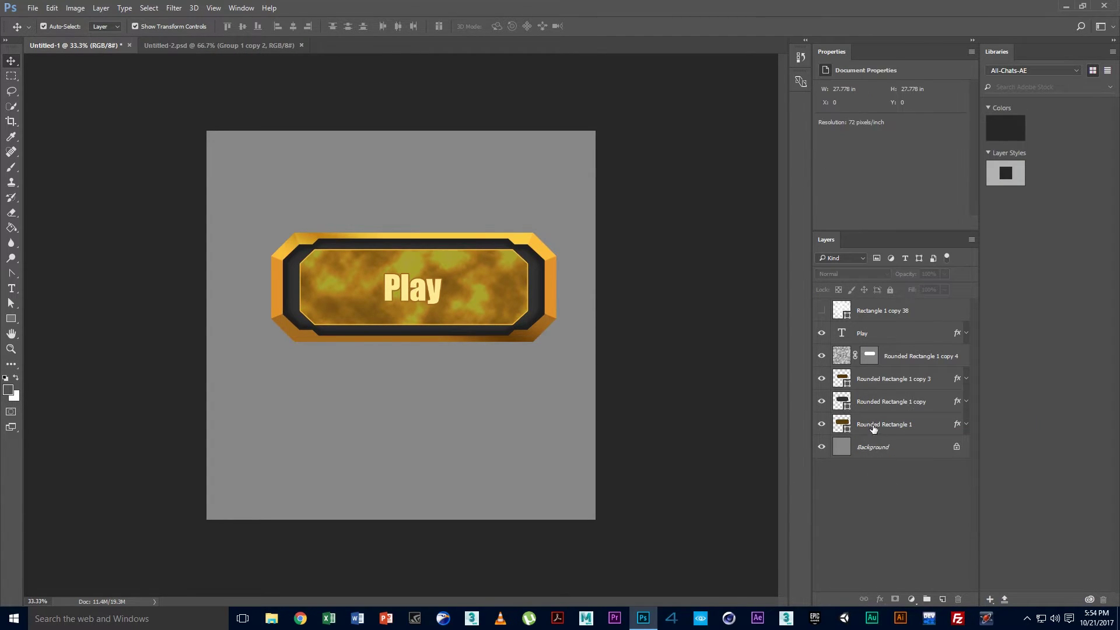
left_click(867, 410)
left_click(846, 315)
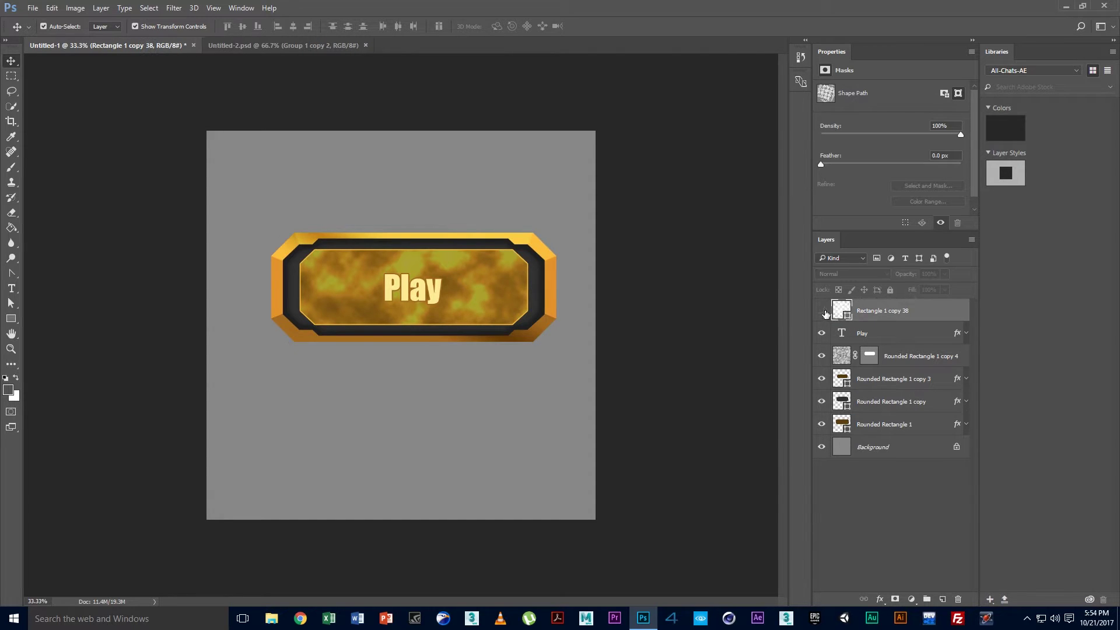
Clip the grid to Rounded Rectangle 1 copy with 12% opacity and 21% fill
left_click_drag(840, 314, 864, 396)
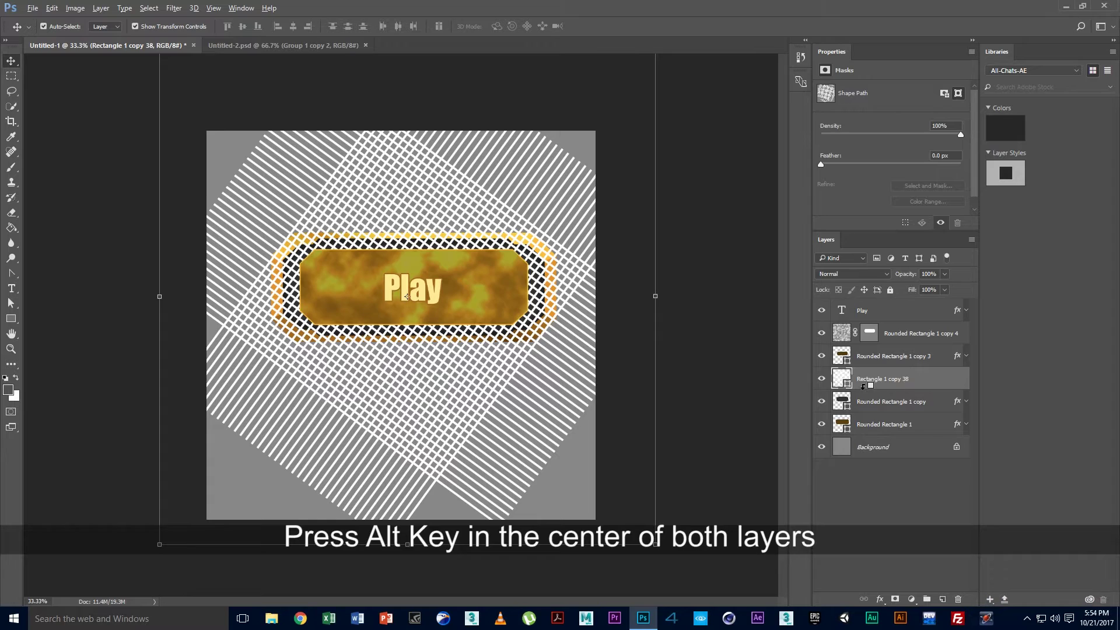
left_click(864, 390, "alt")
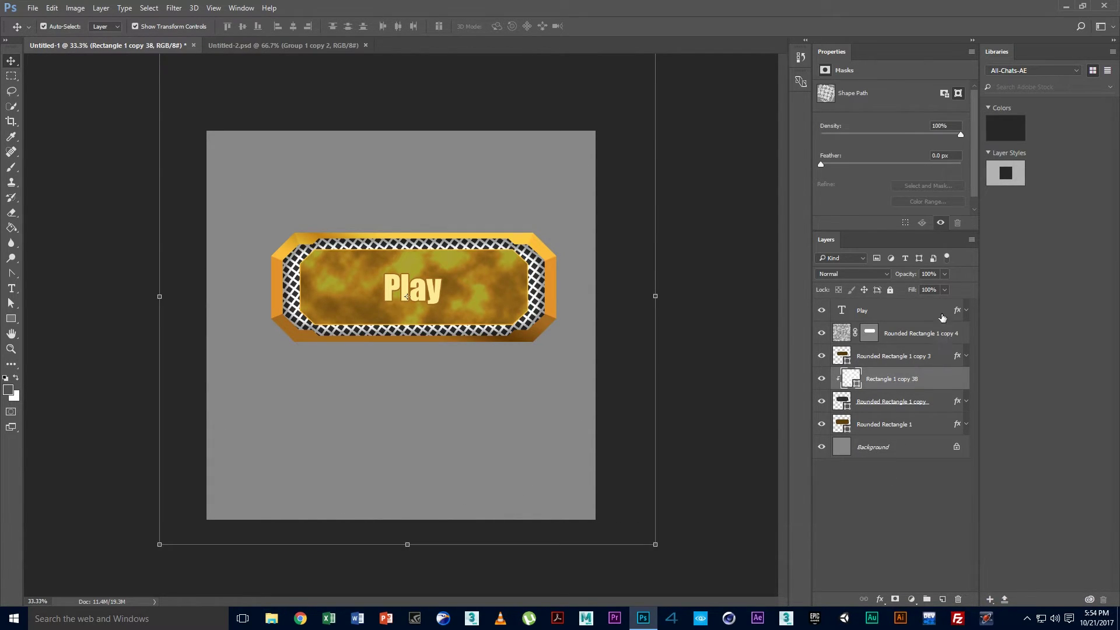
left_click(945, 277)
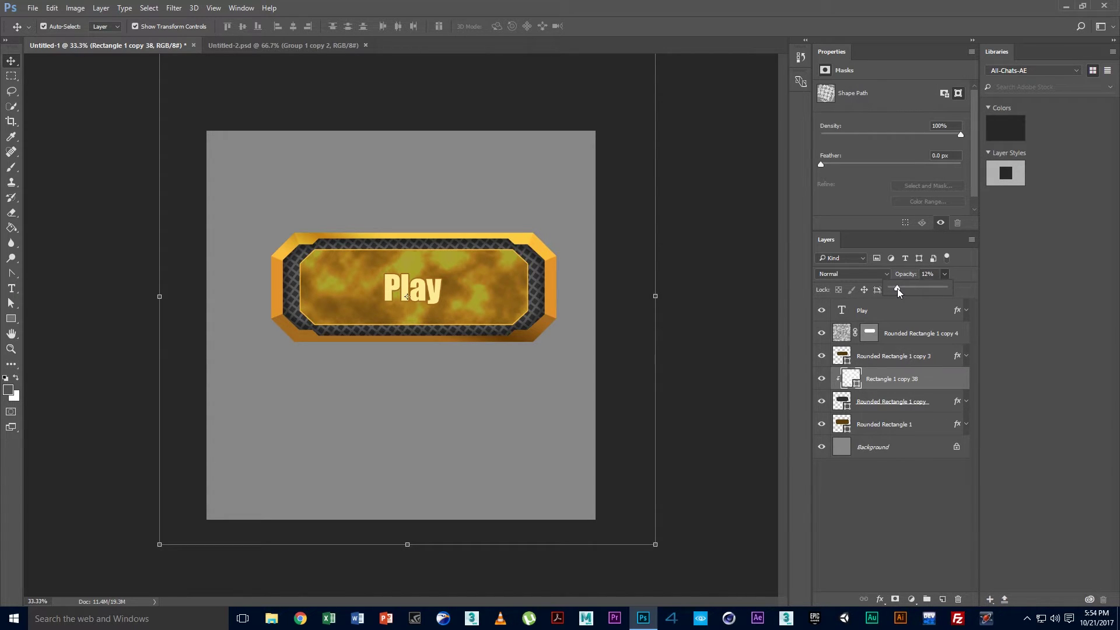
left_click(945, 289)
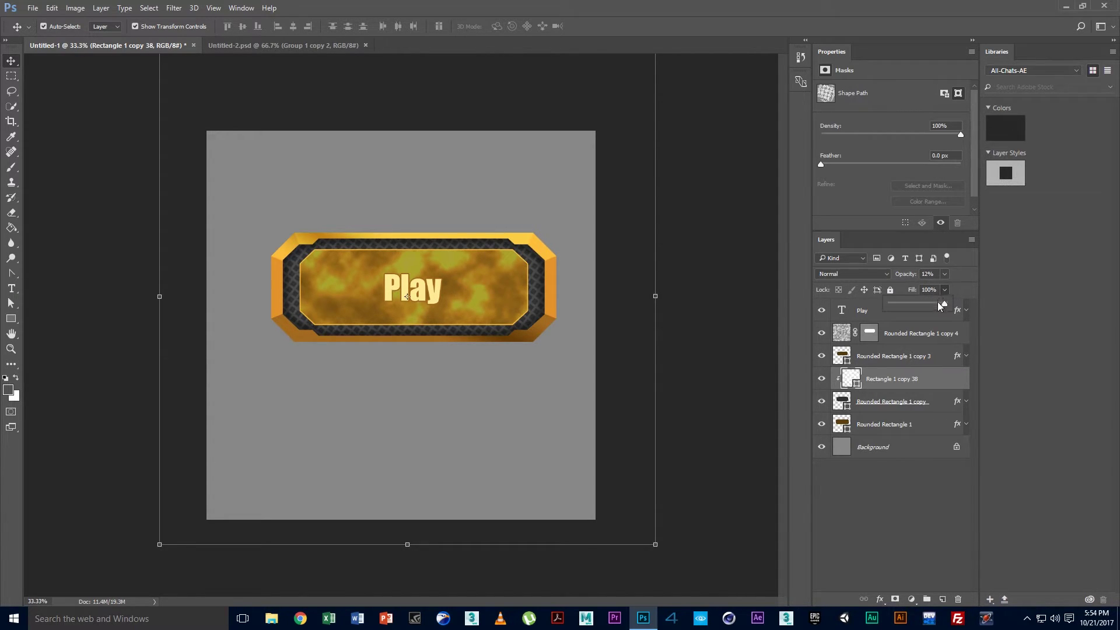
left_click_drag(911, 307, 903, 308)
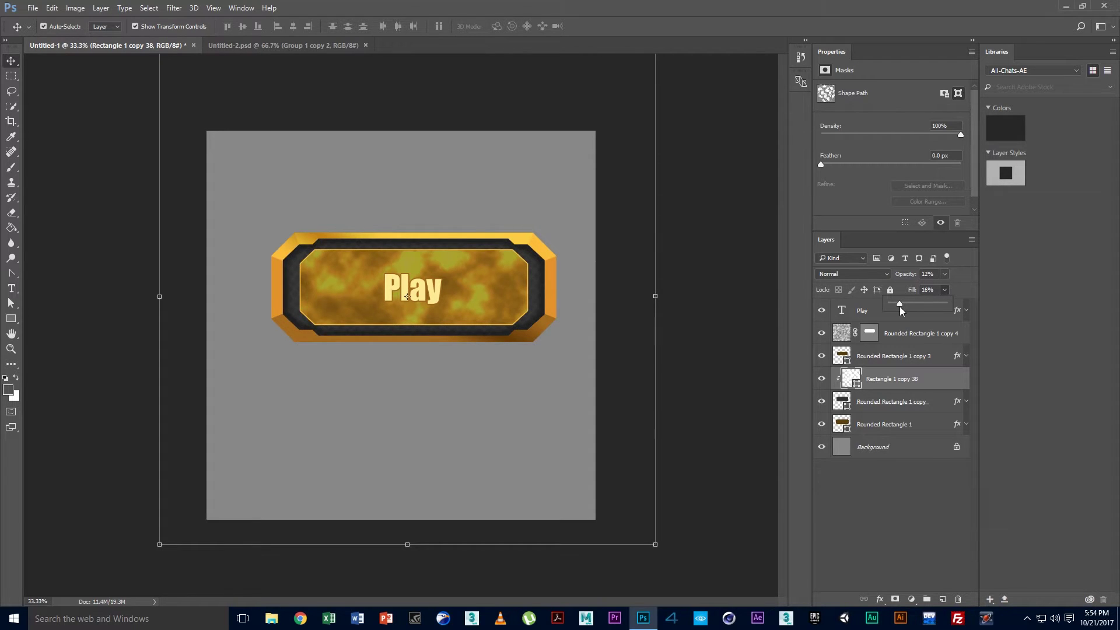
left_click_drag(901, 306, 902, 306)
left_click(11, 91)
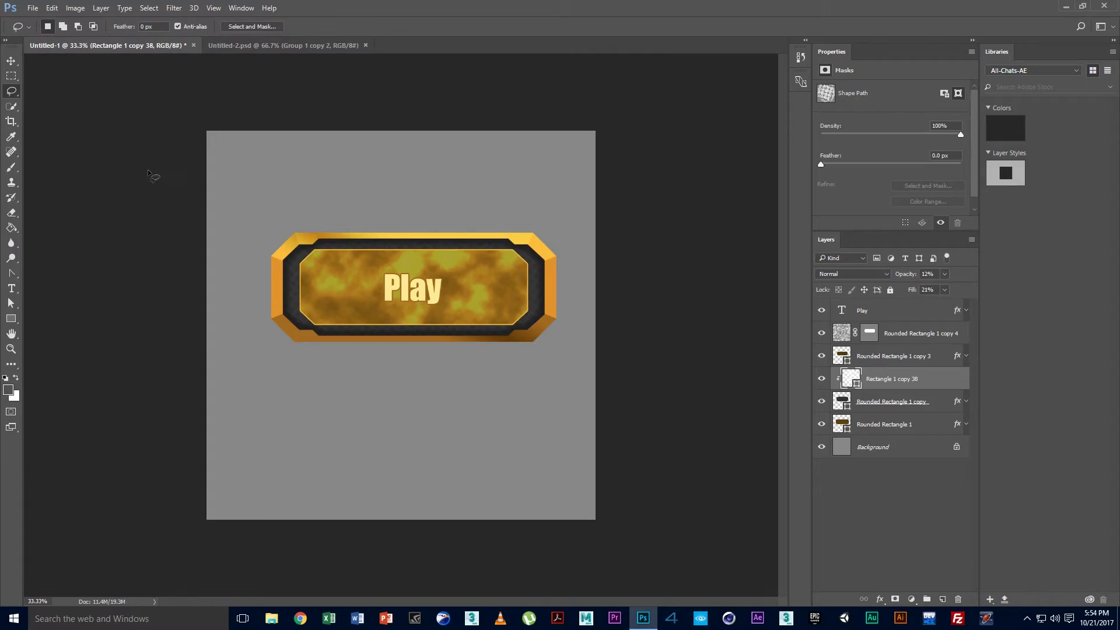
key("ctrl+plus")
key("ctrl+plus")
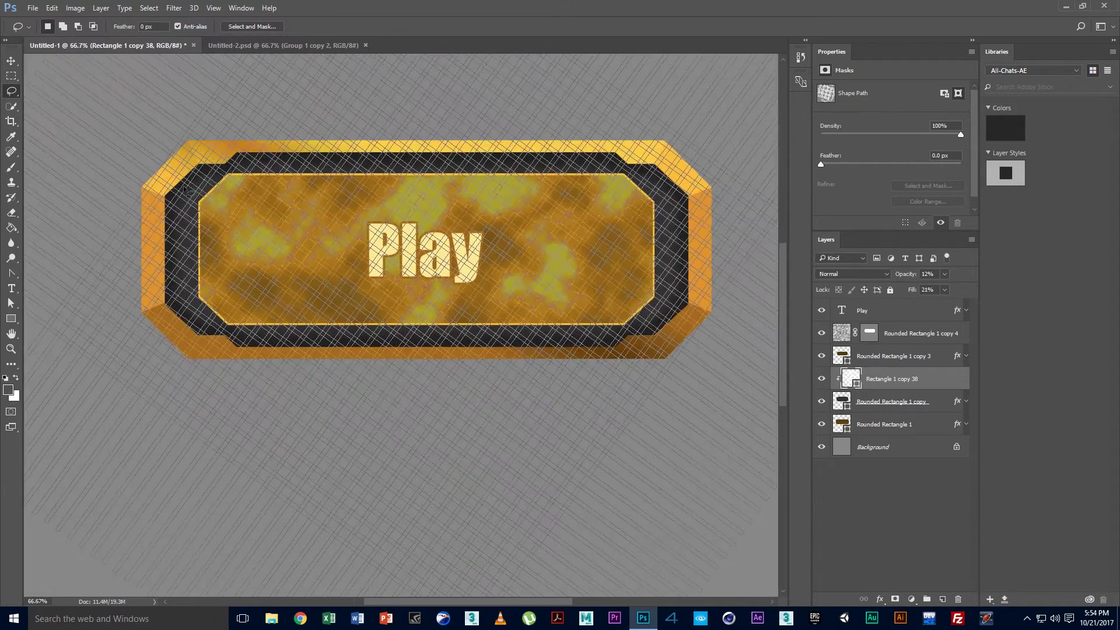
left_click(909, 539)
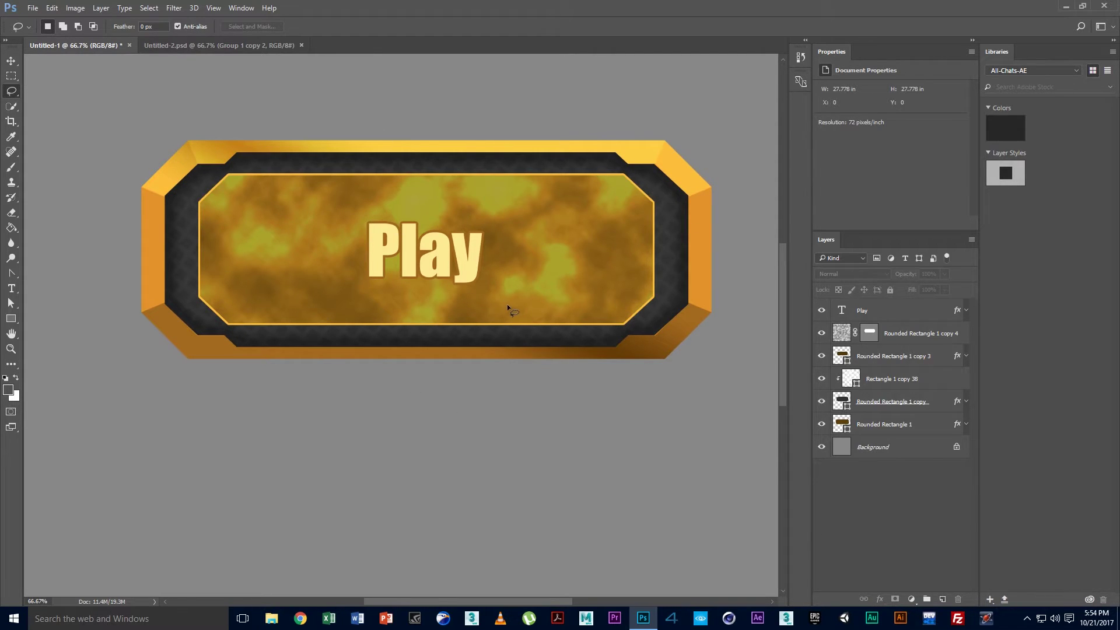
key("ctrl+minus")
key("ctrl+minus")
key("ctrl+minus")
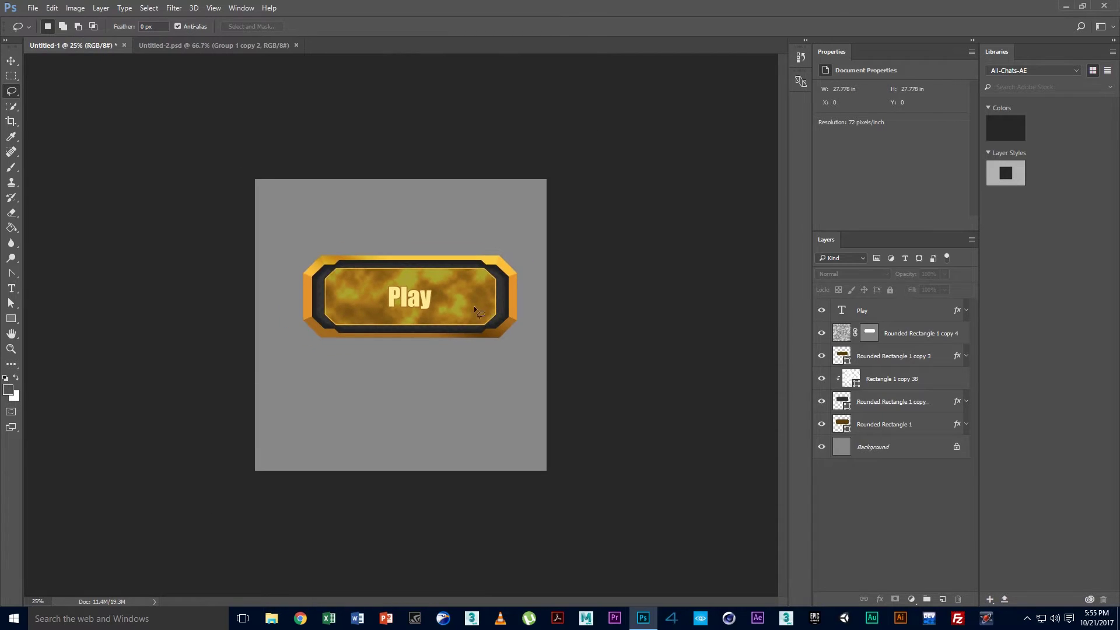
Select Rounded Rectangle 1 on the canvas and confirm its fill colour
left_click(10, 61)
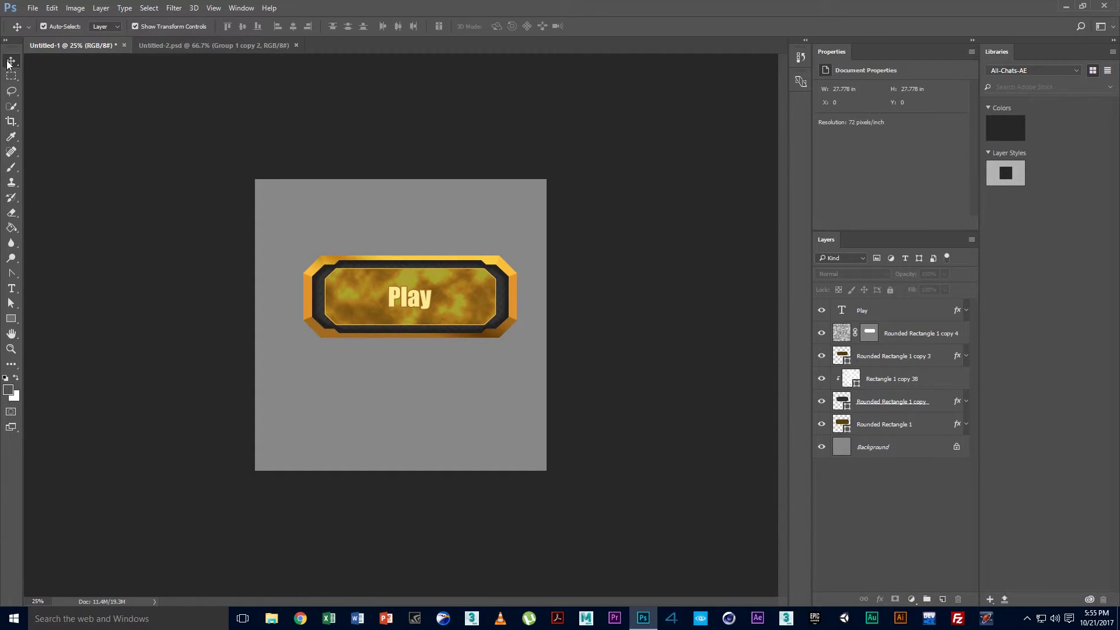
right_click(321, 264)
left_click(337, 268)
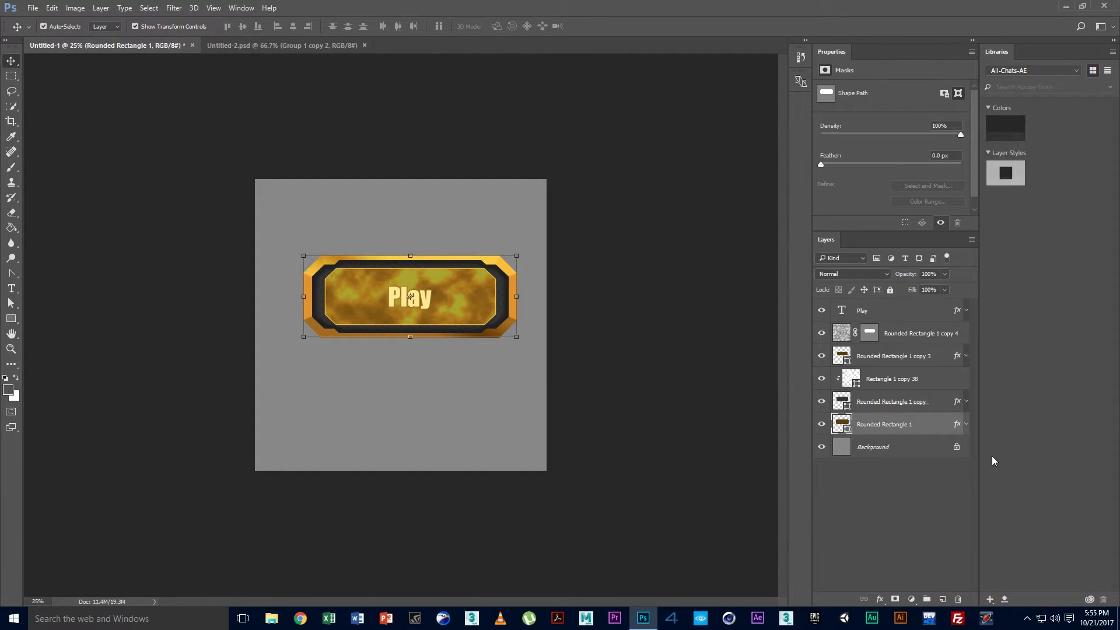
double_click(843, 426)
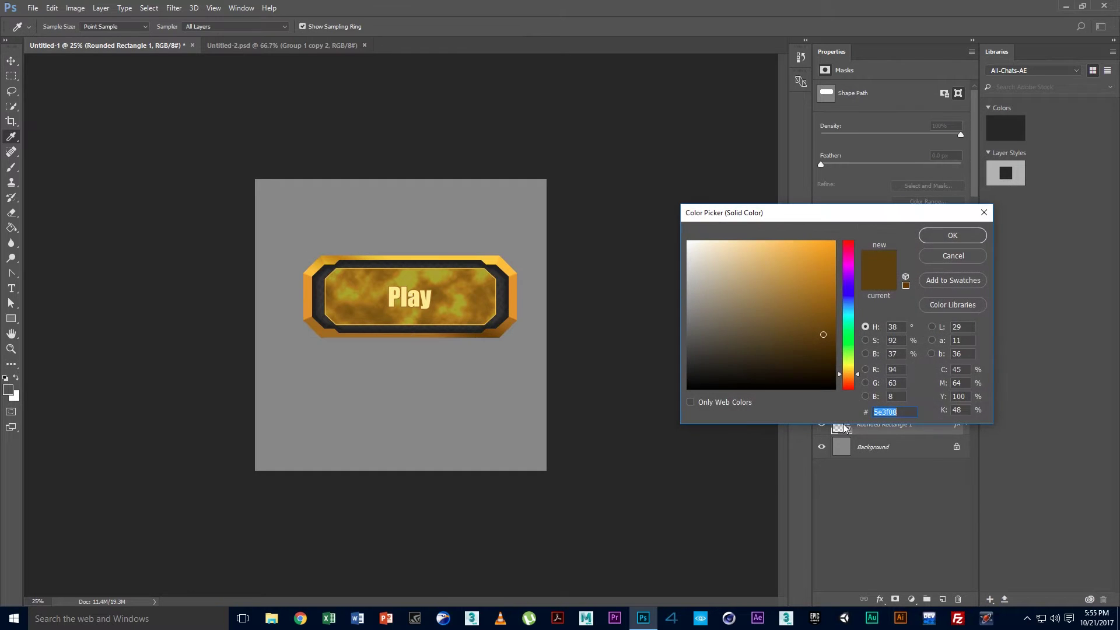
left_click(953, 257)
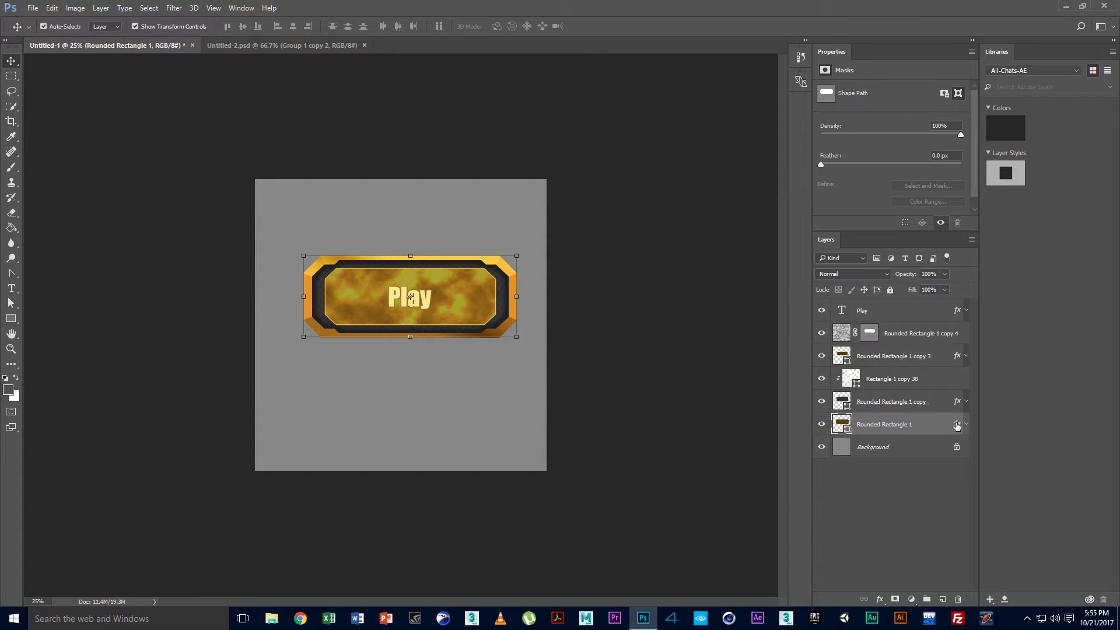
Add a yellow #ffc600 stop near 48% to the frame's Gradient Overlay
double_click(956, 424)
left_click(692, 354)
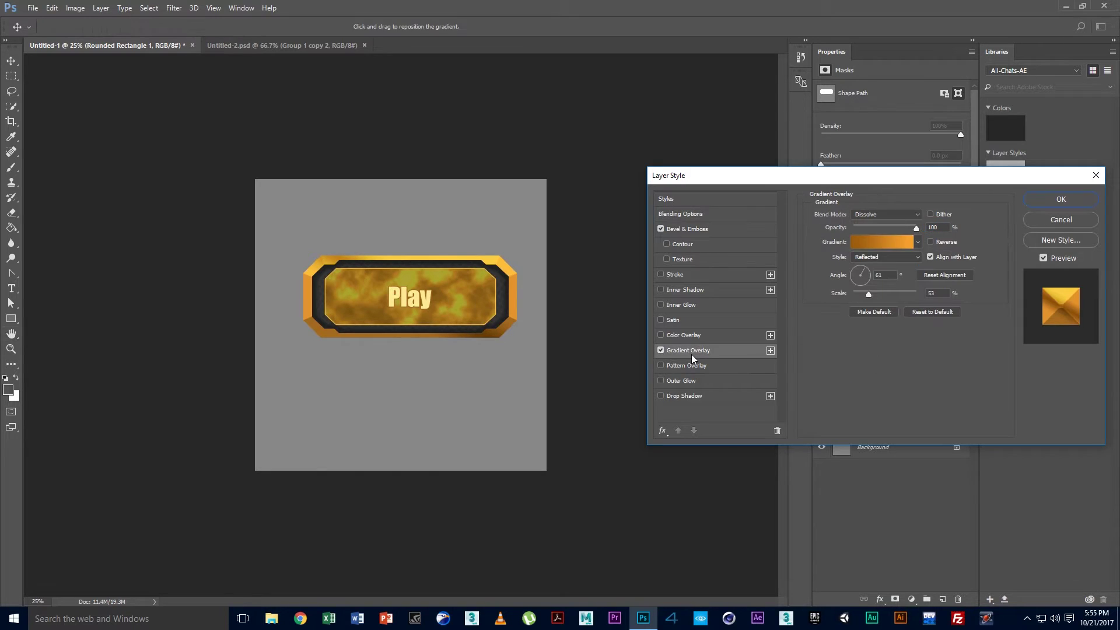
left_click(894, 244)
left_click(751, 401)
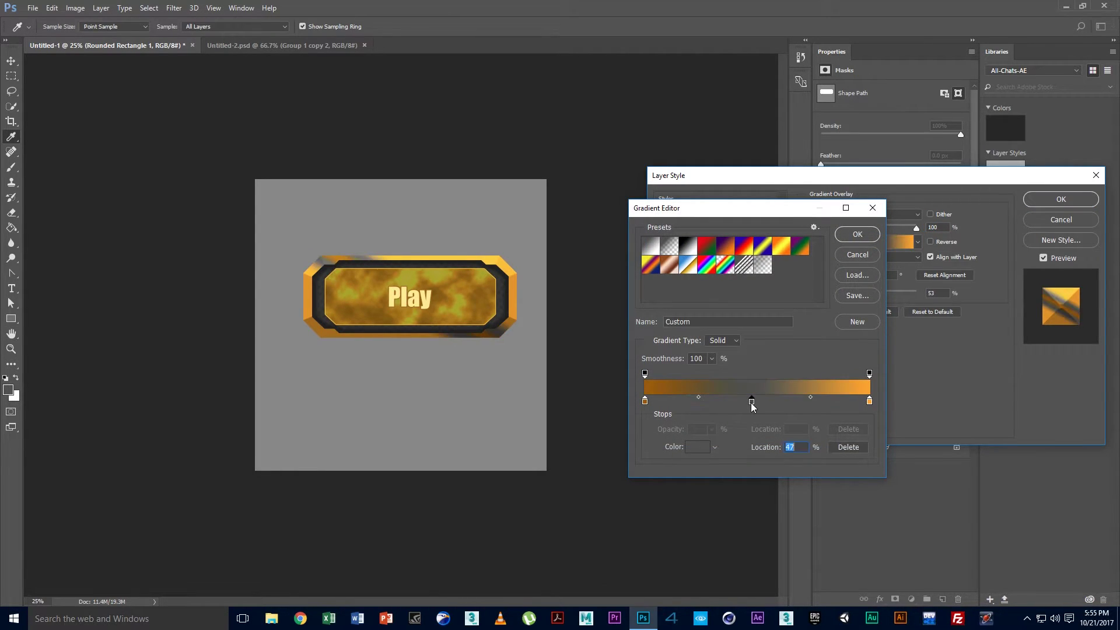
double_click(751, 403)
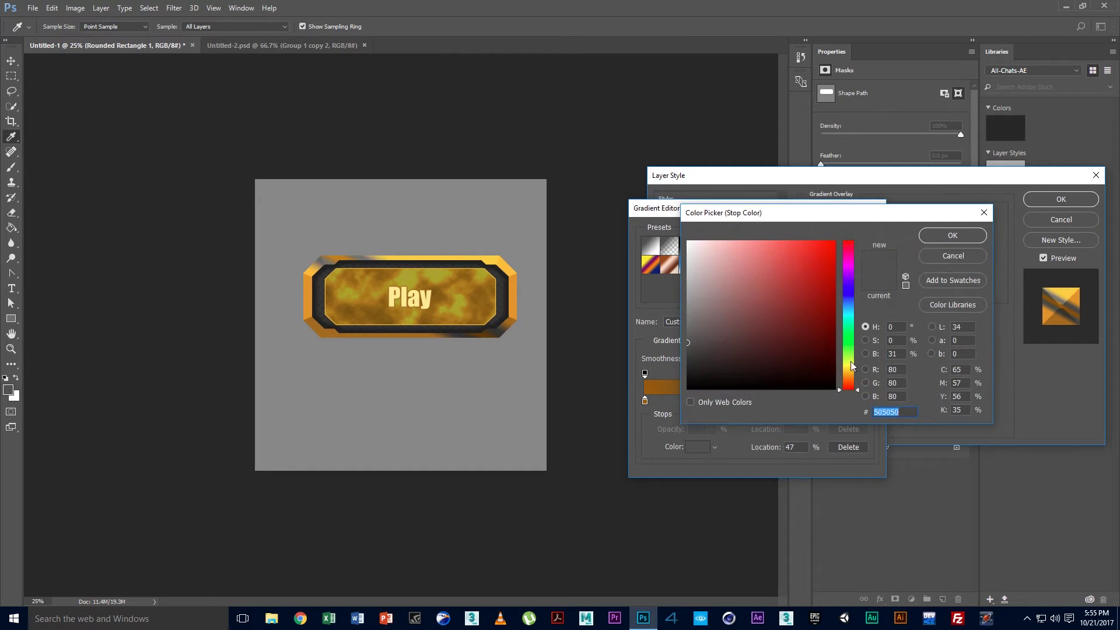
left_click_drag(852, 378, 852, 371)
left_click(835, 242)
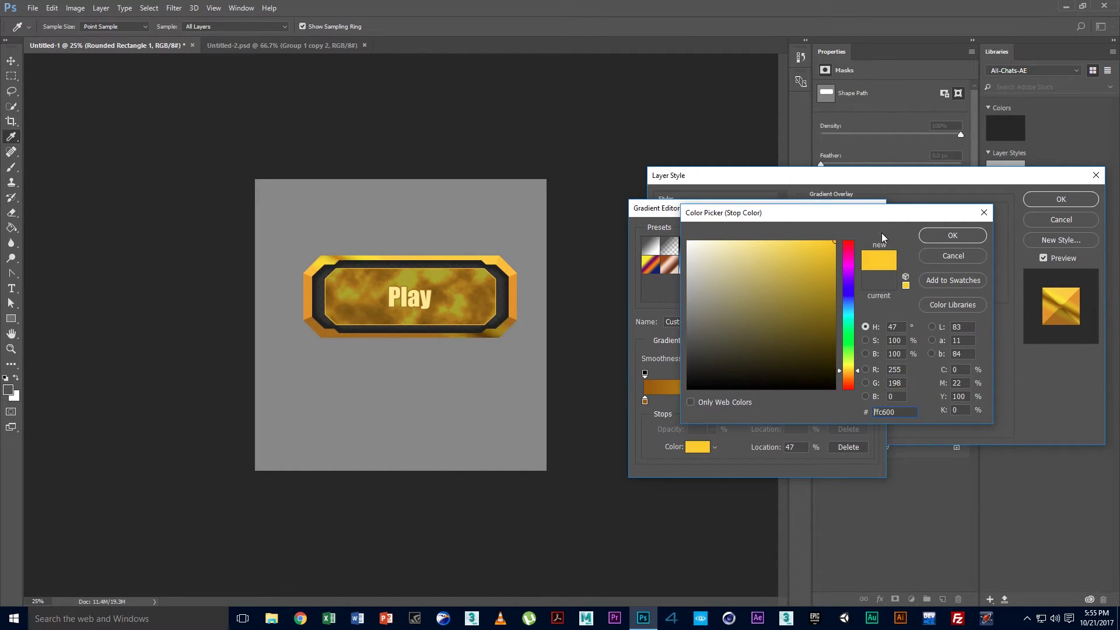
left_click(939, 235)
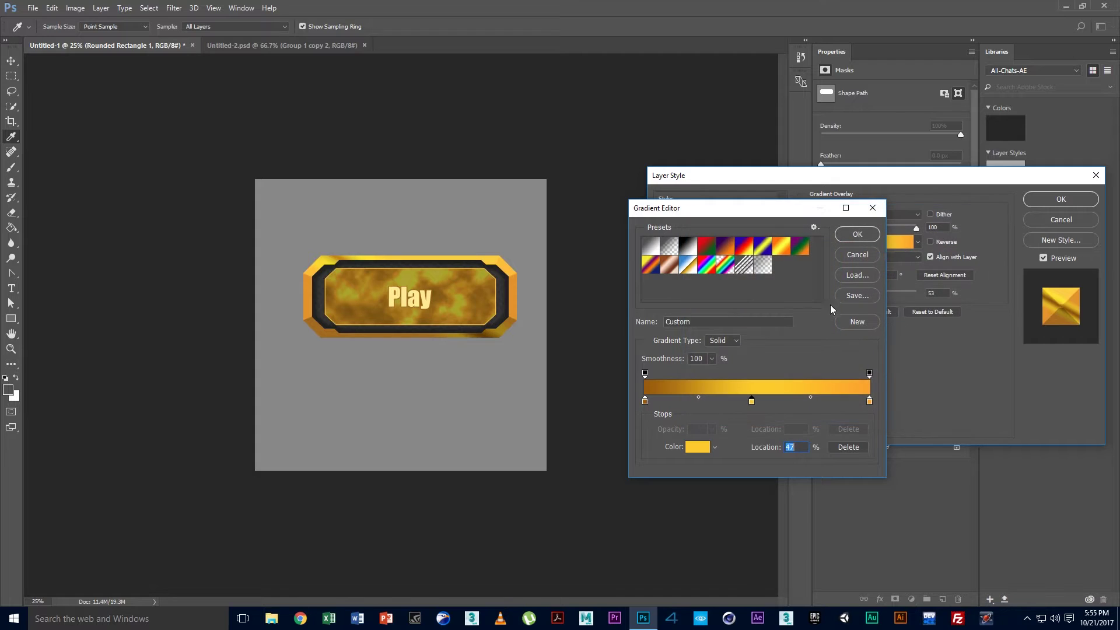
left_click_drag(753, 402, 754, 402)
Add yellow stops near 20% and 82%, move the middle stop to 51%, and apply
left_click(691, 402)
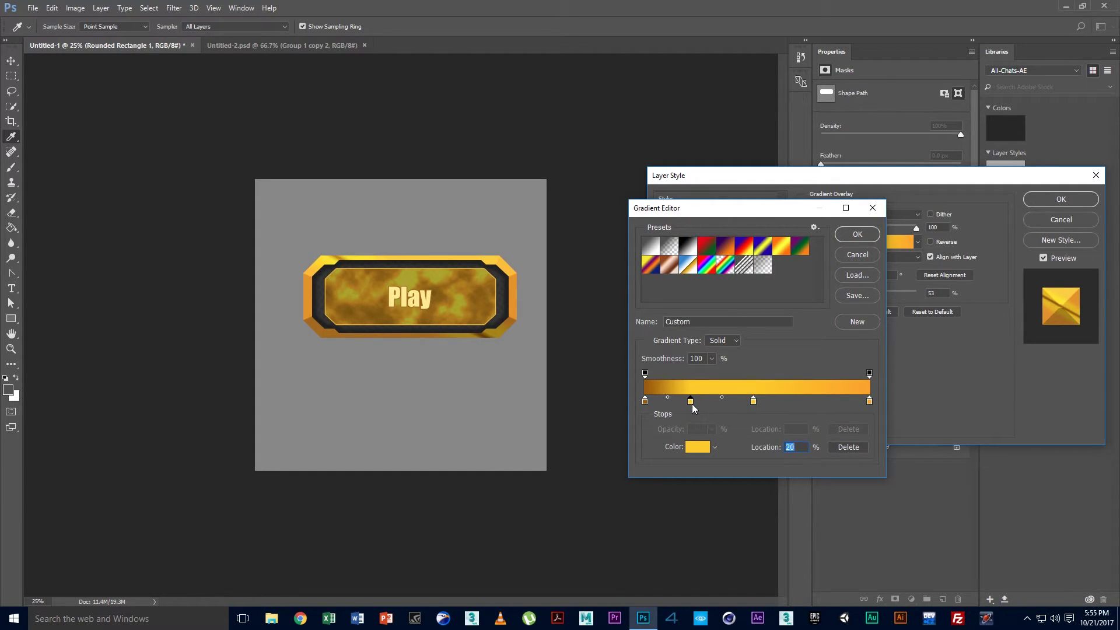
left_click(828, 402)
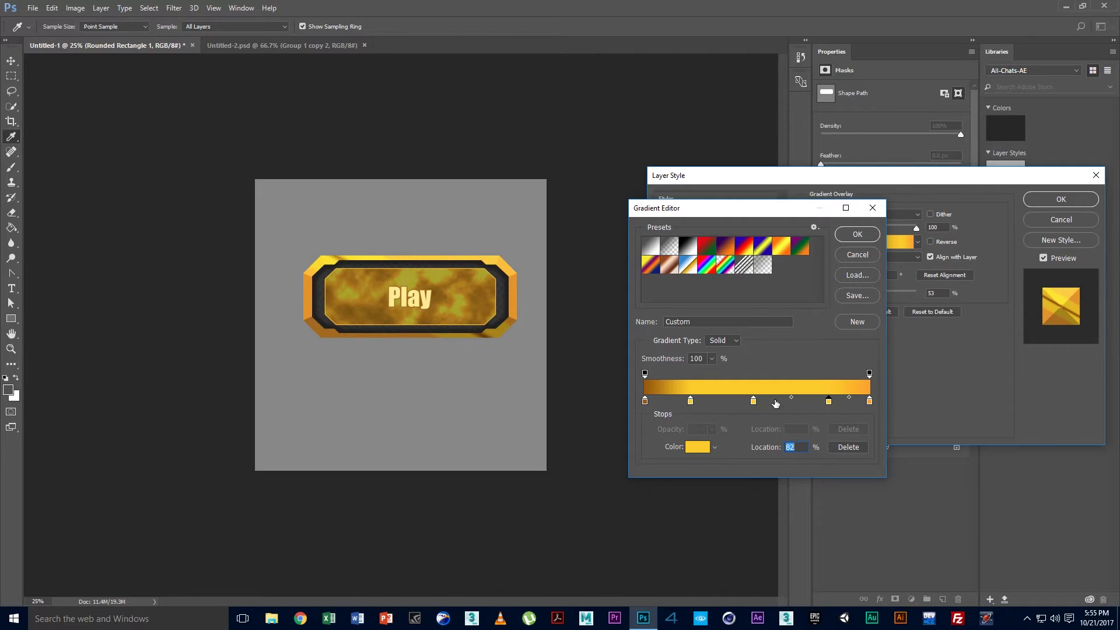
left_click_drag(754, 403, 760, 403)
left_click_drag(691, 402, 698, 402)
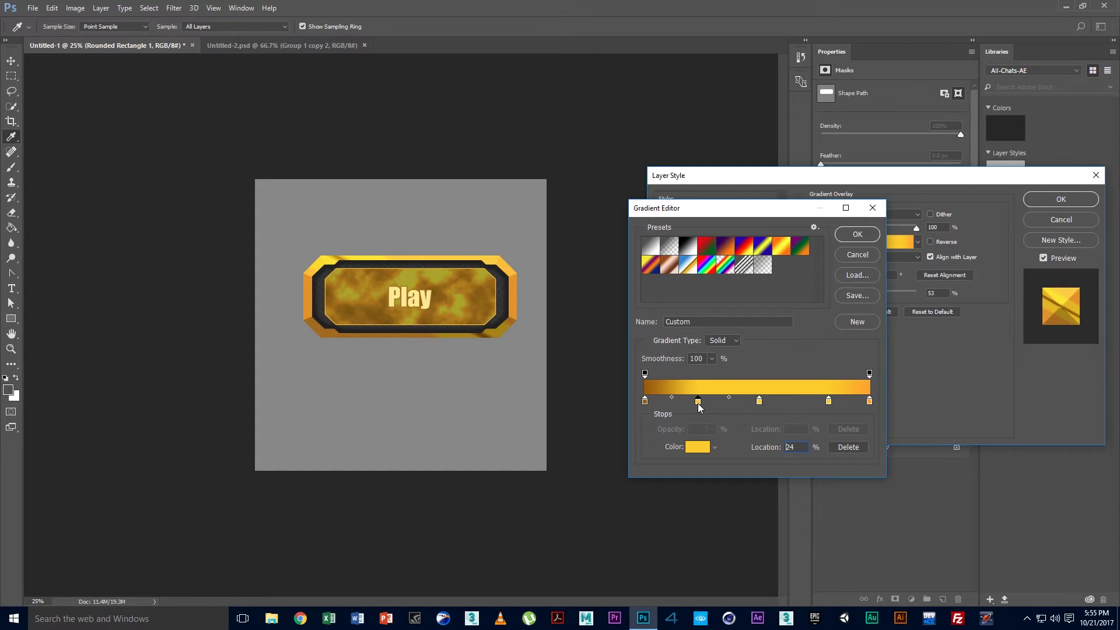
left_click(759, 403)
left_click(841, 234)
left_click(1061, 199)
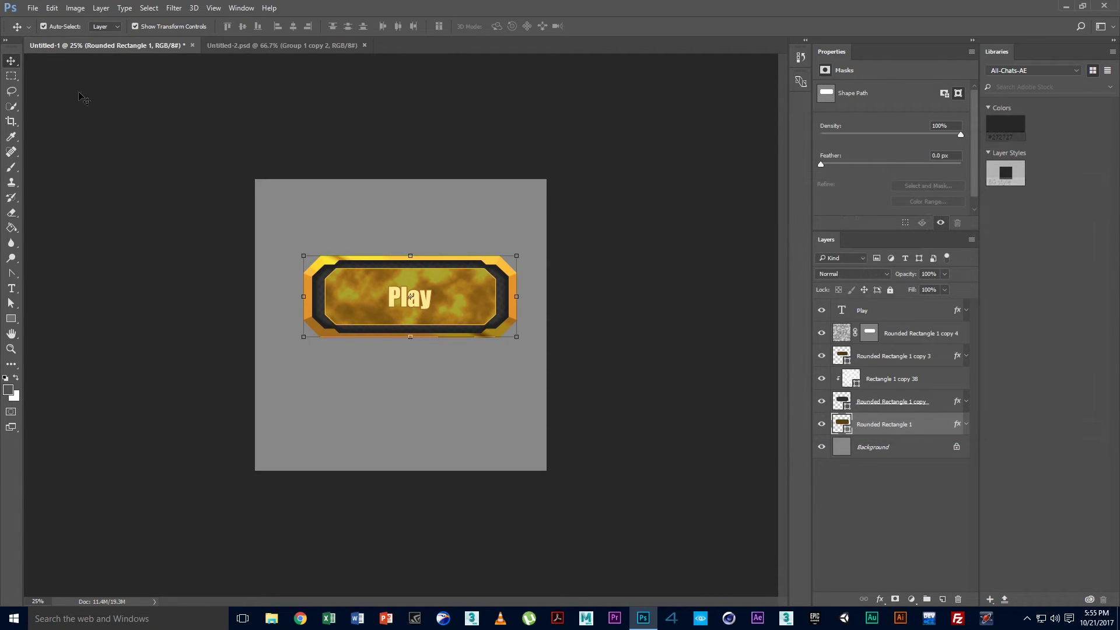
Group the Play through Rounded Rectangle 1 layers into a group named Button
left_click(148, 108)
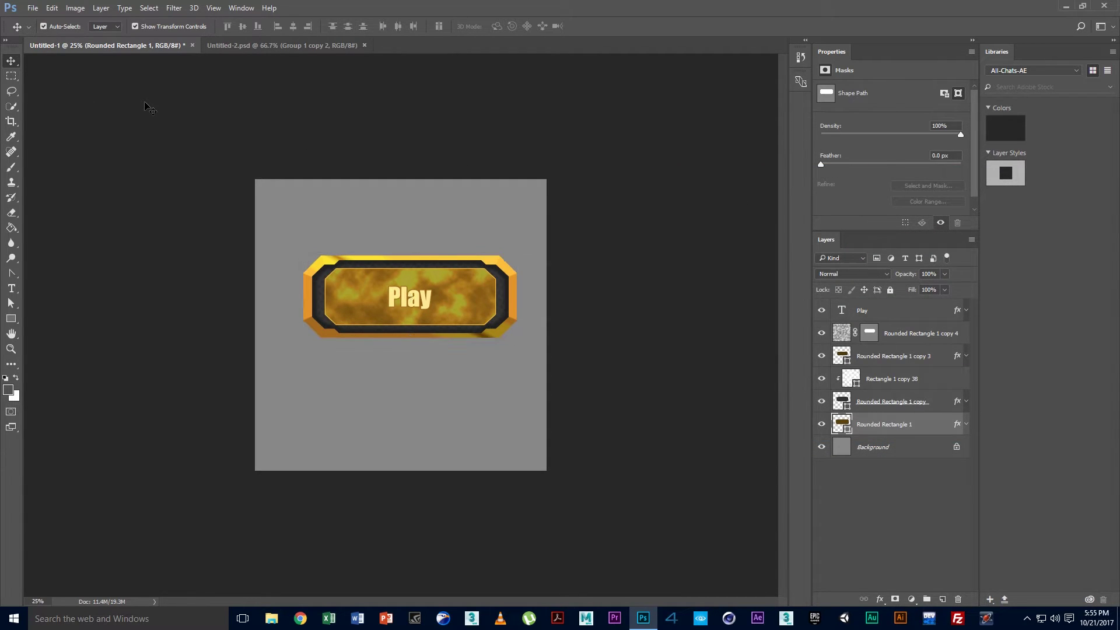
left_click(866, 311)
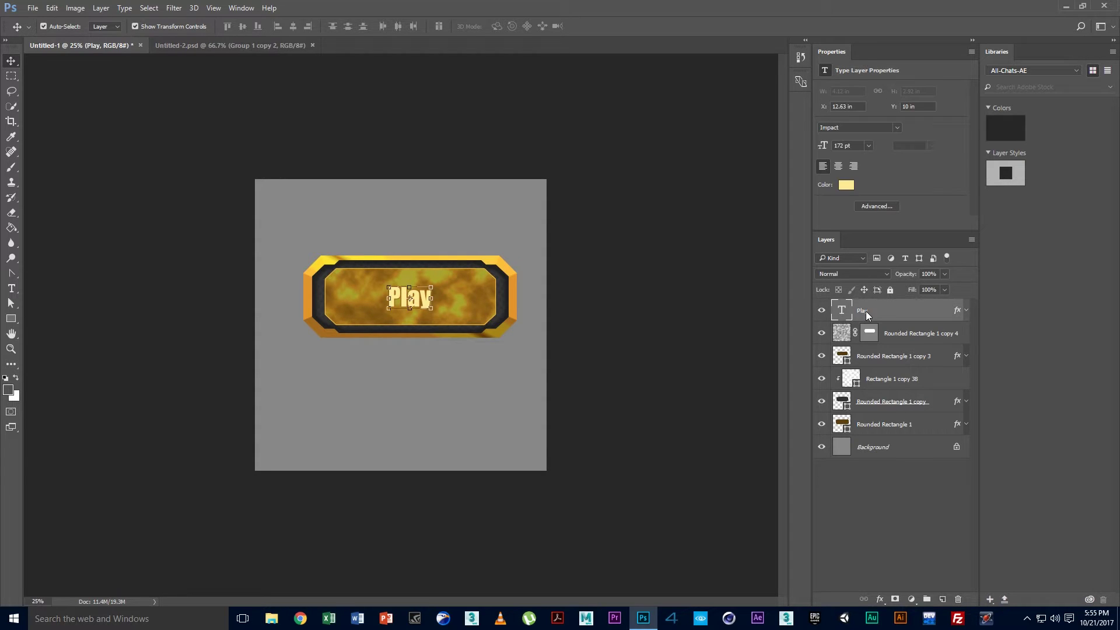
left_click(876, 429, "shift")
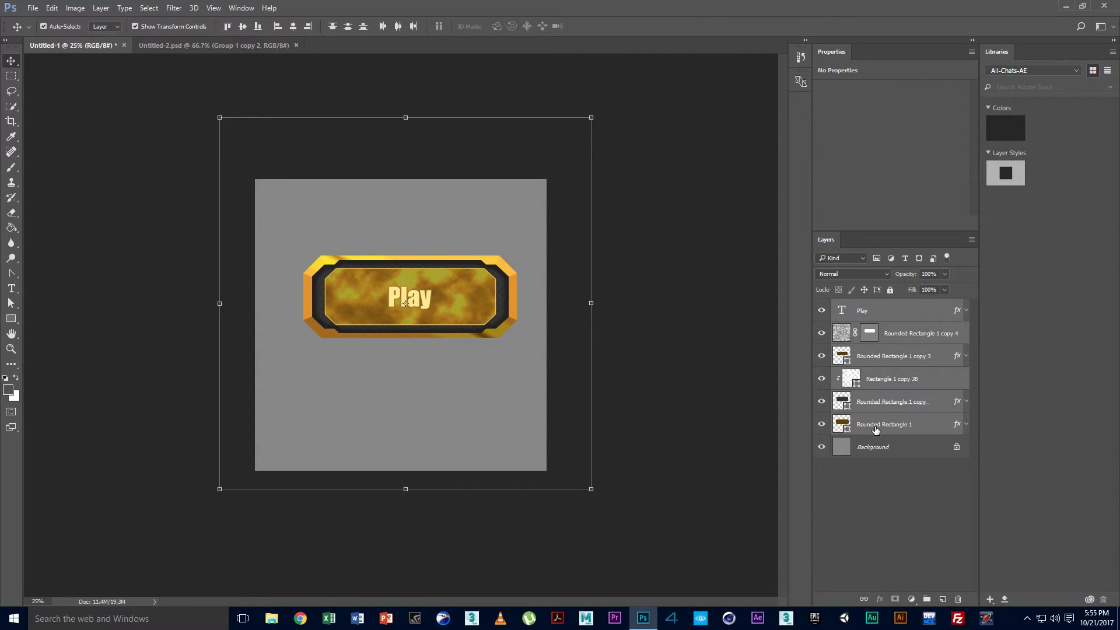
right_click(876, 430)
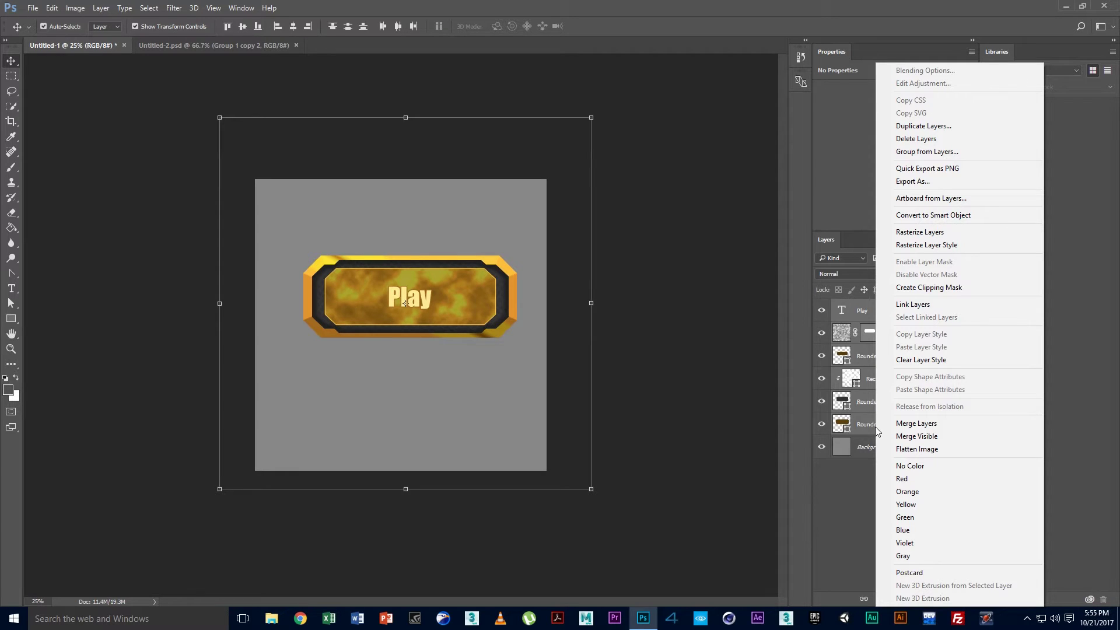
left_click(936, 152)
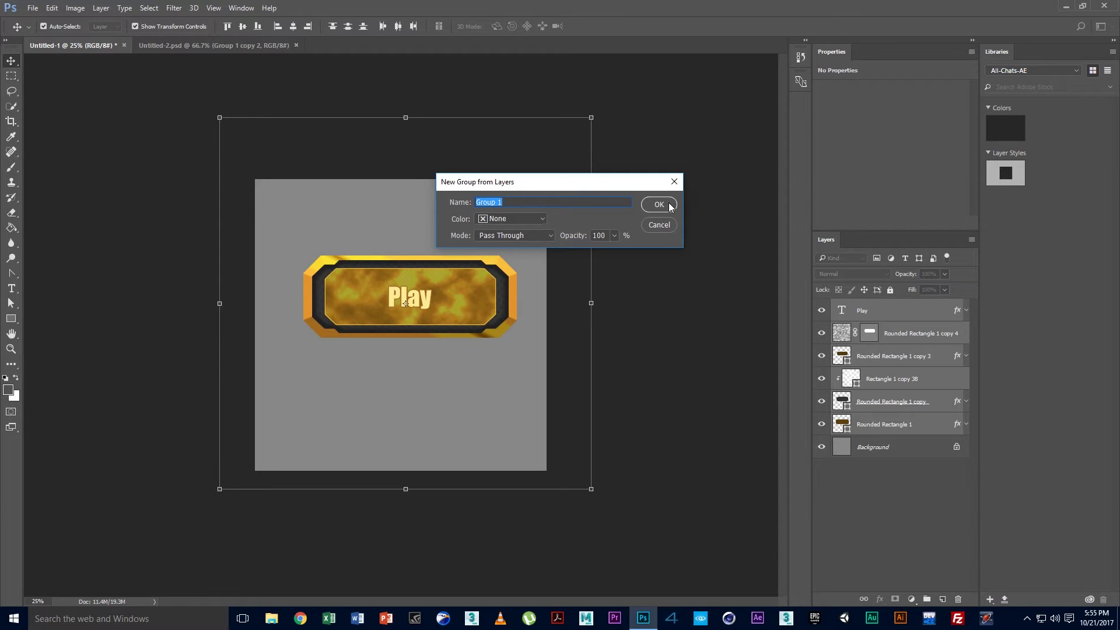
type("Button")
left_click(660, 207)
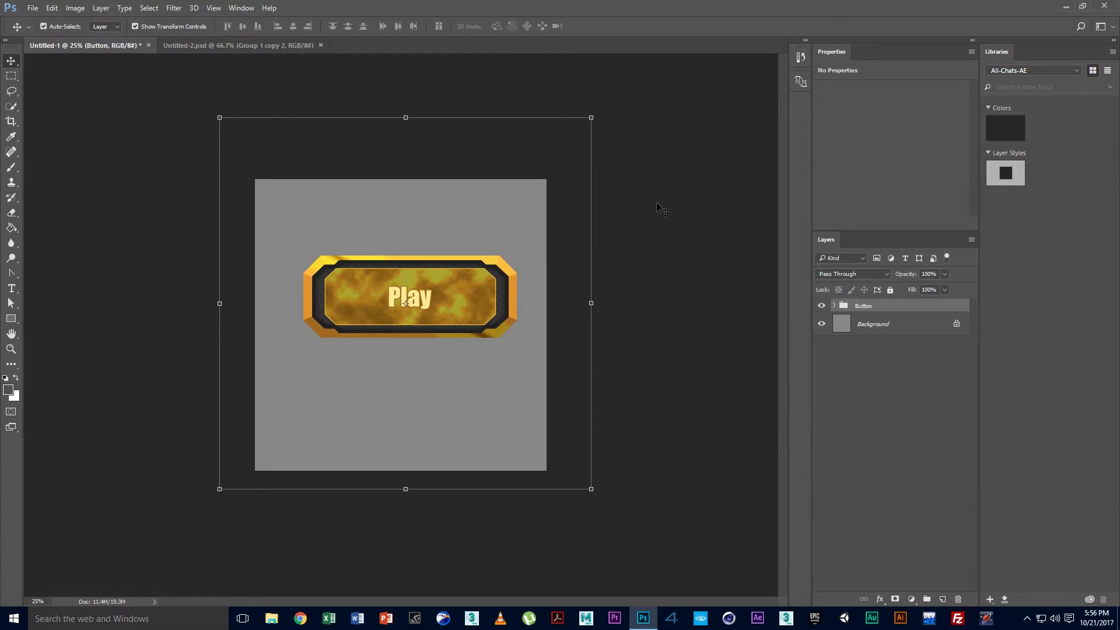
Select the Button group and move it slightly left and down
left_click(920, 380)
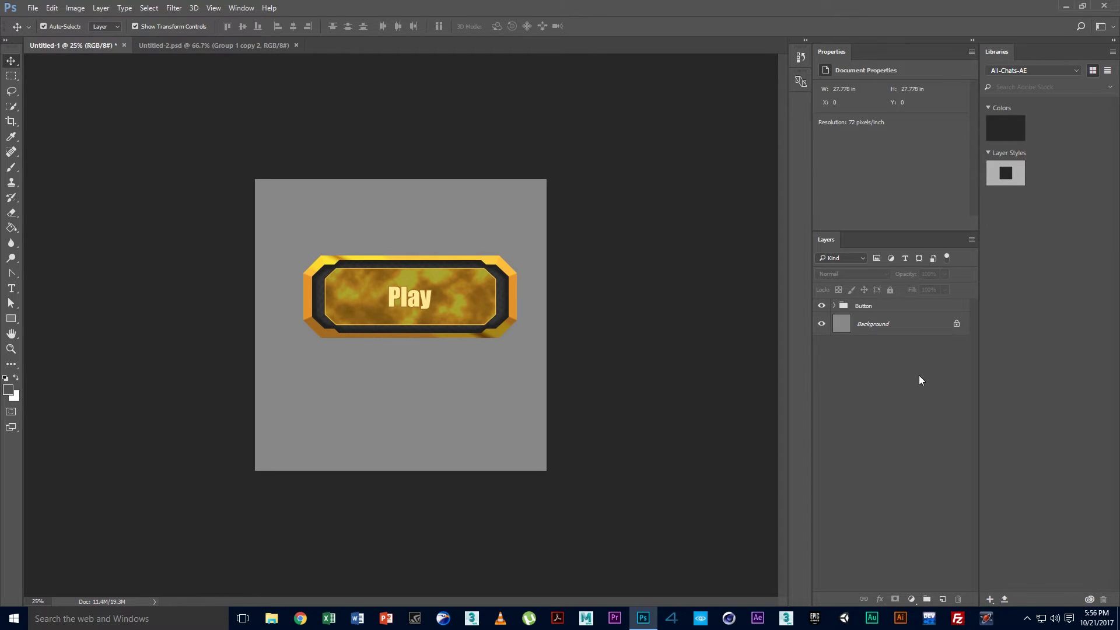
left_click(443, 307, "ctrl")
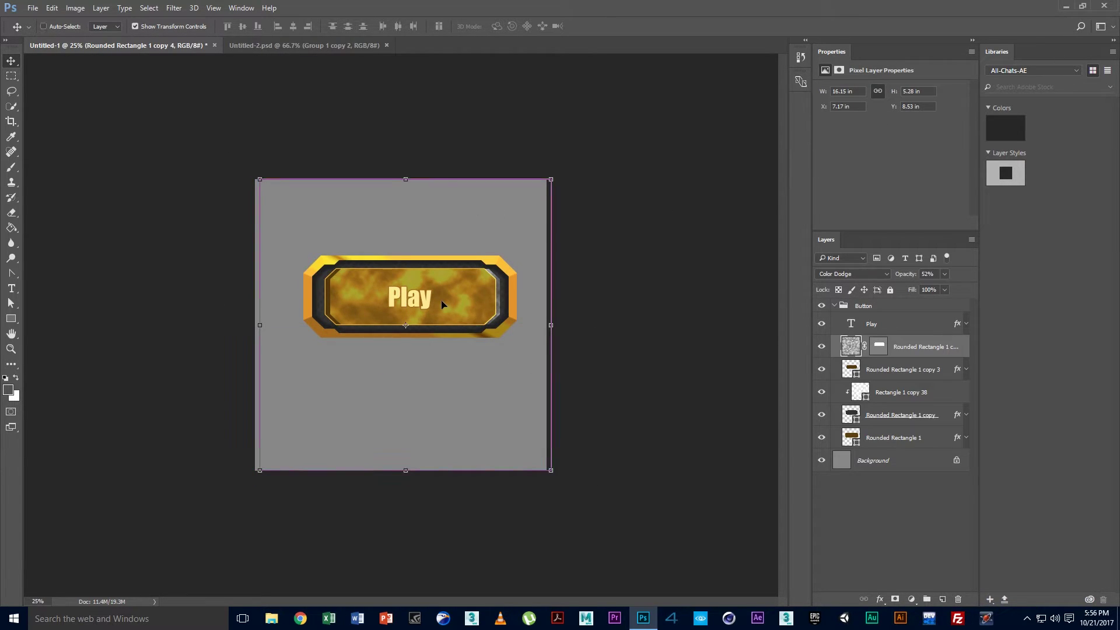
left_click(841, 512)
left_click(830, 307)
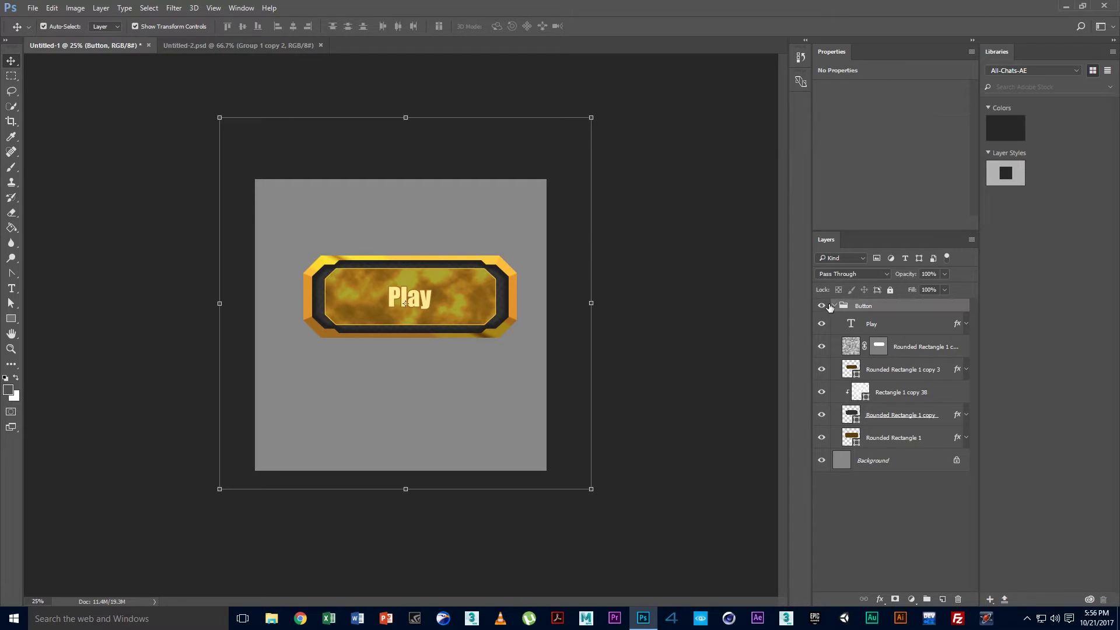
left_click(904, 414)
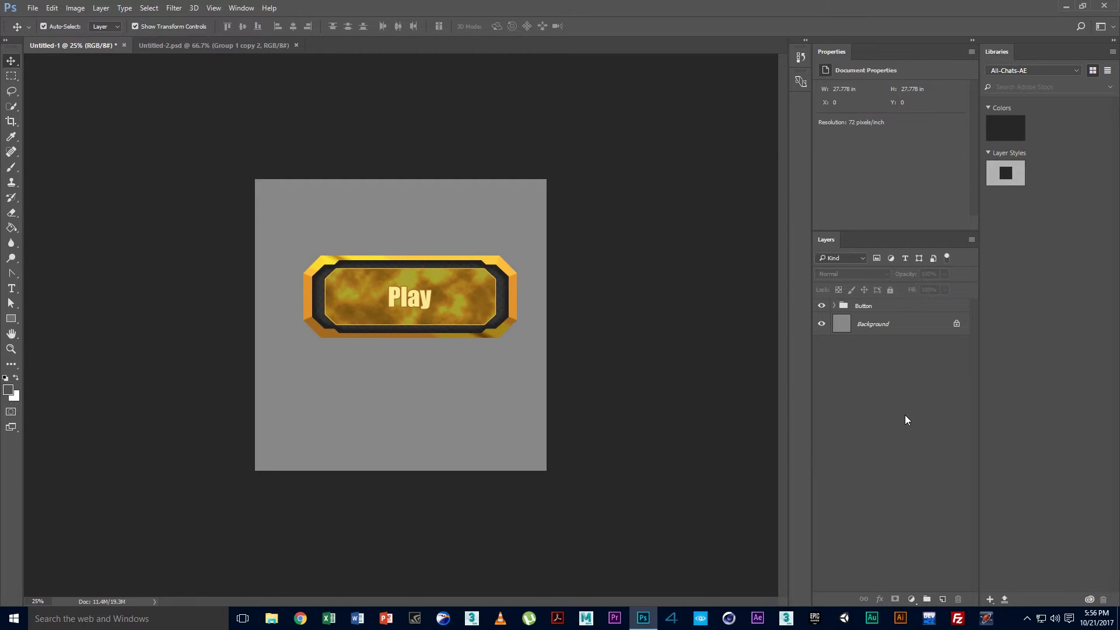
left_click(850, 306)
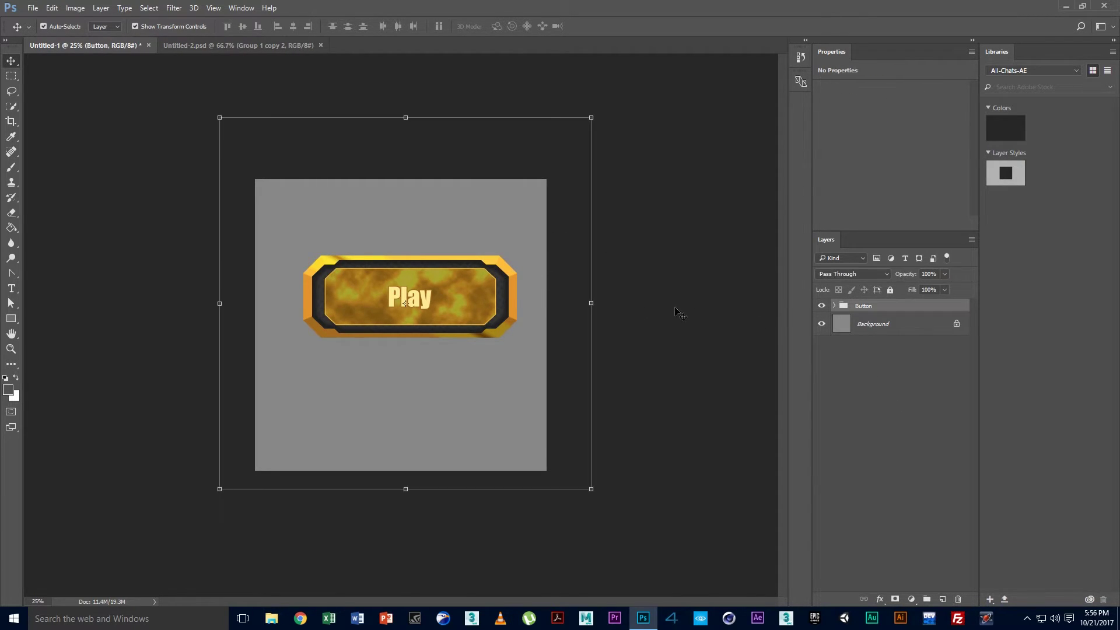
left_click_drag(506, 270, 506, 272)
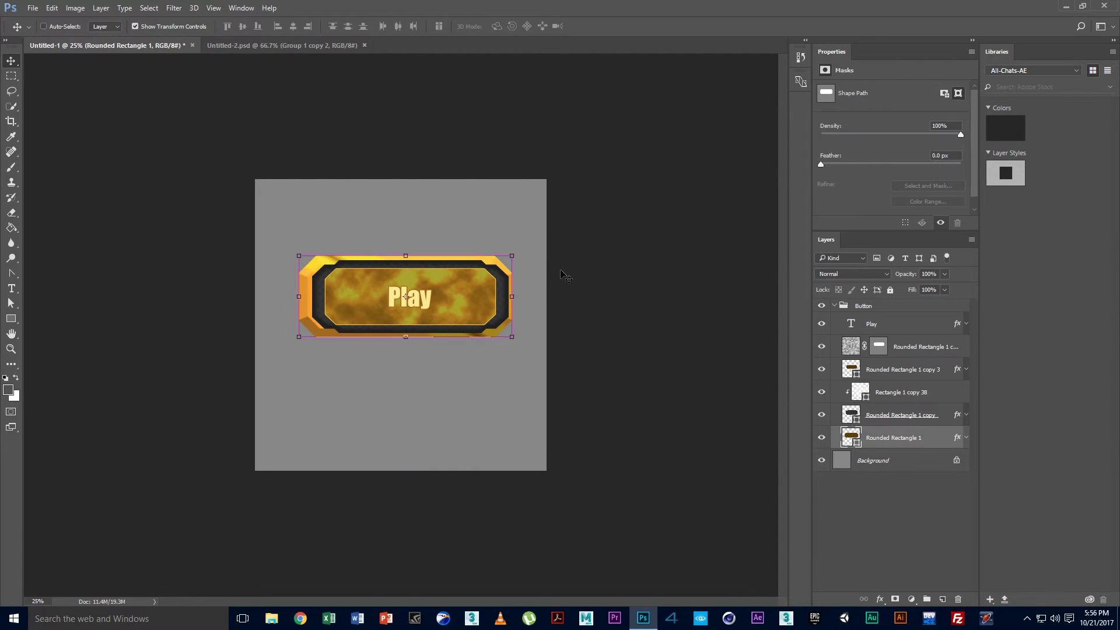
left_click(876, 307)
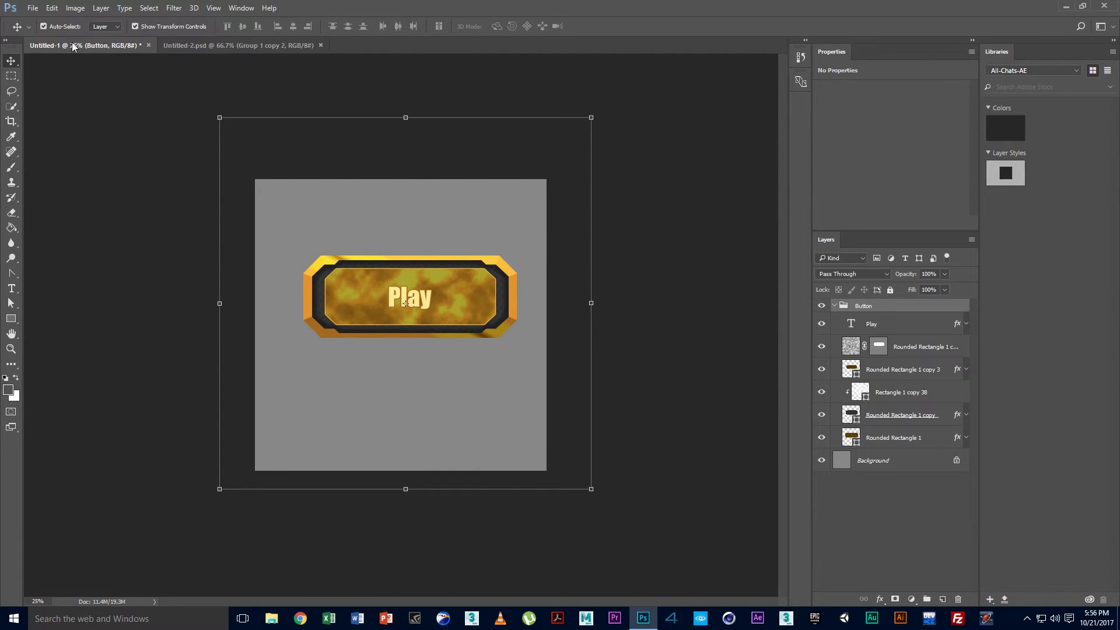
mouse_move(386, 252)
left_mouse_down()
mouse_move(369, 258)
mouse_move(381, 263)
left_mouse_up()
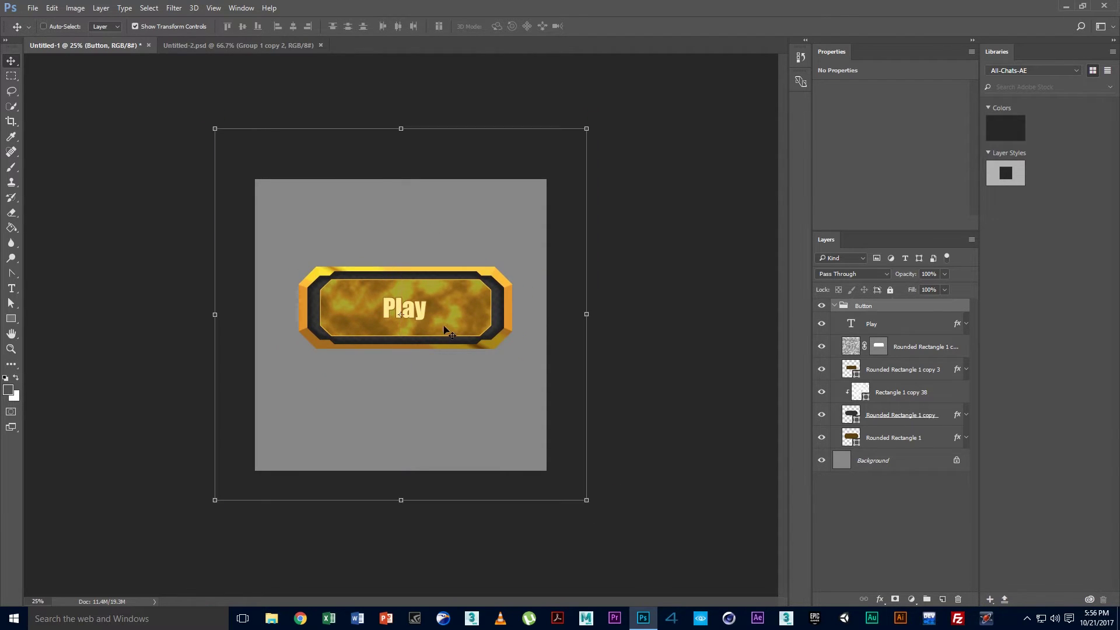
Create a new 1920×1080 document from the Film & Video HDTV 1080p preset
left_click(33, 7)
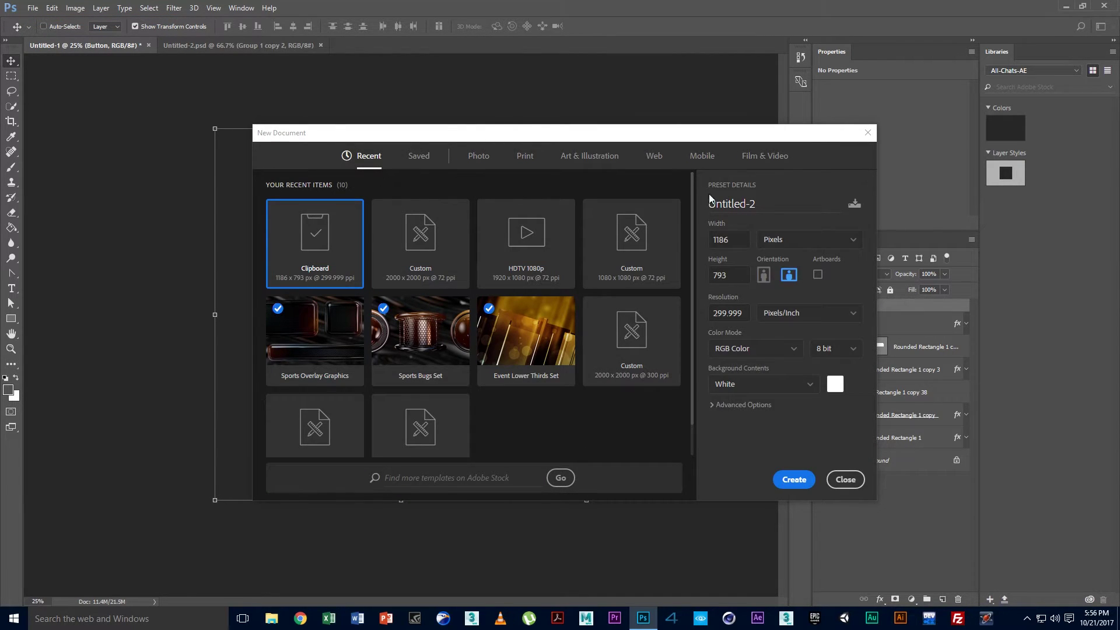
left_click(755, 160)
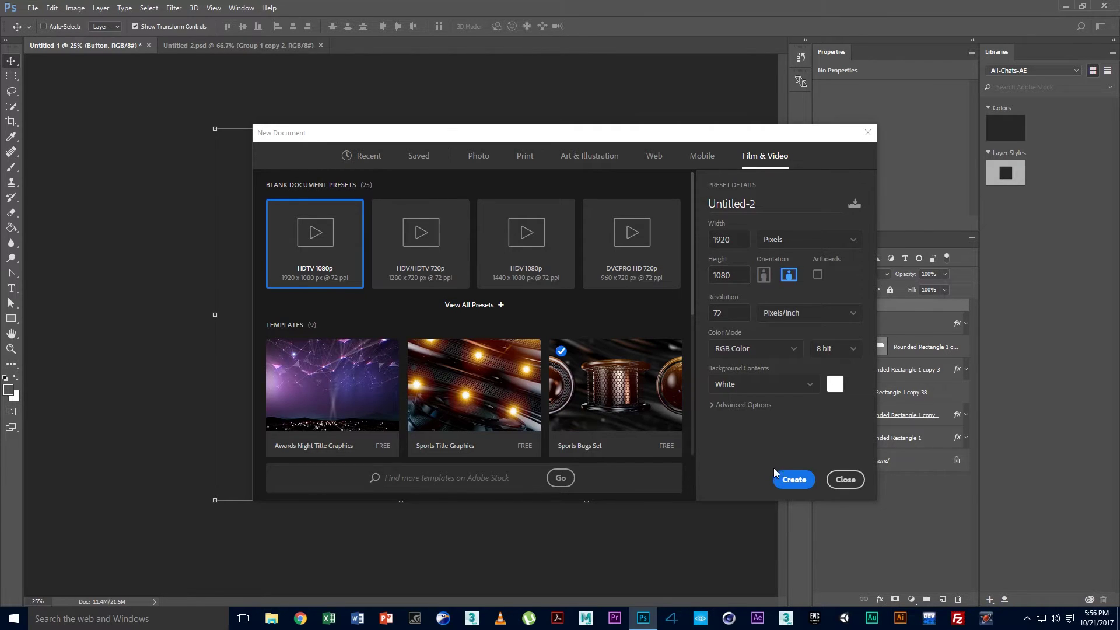
left_click(794, 480)
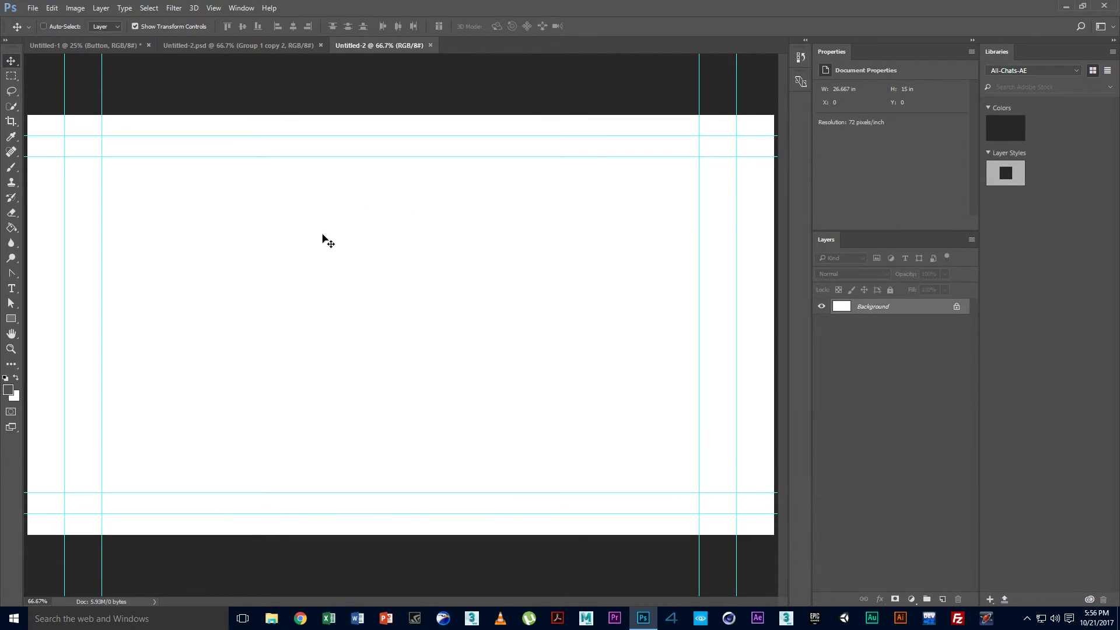
key("ctrl+minus")
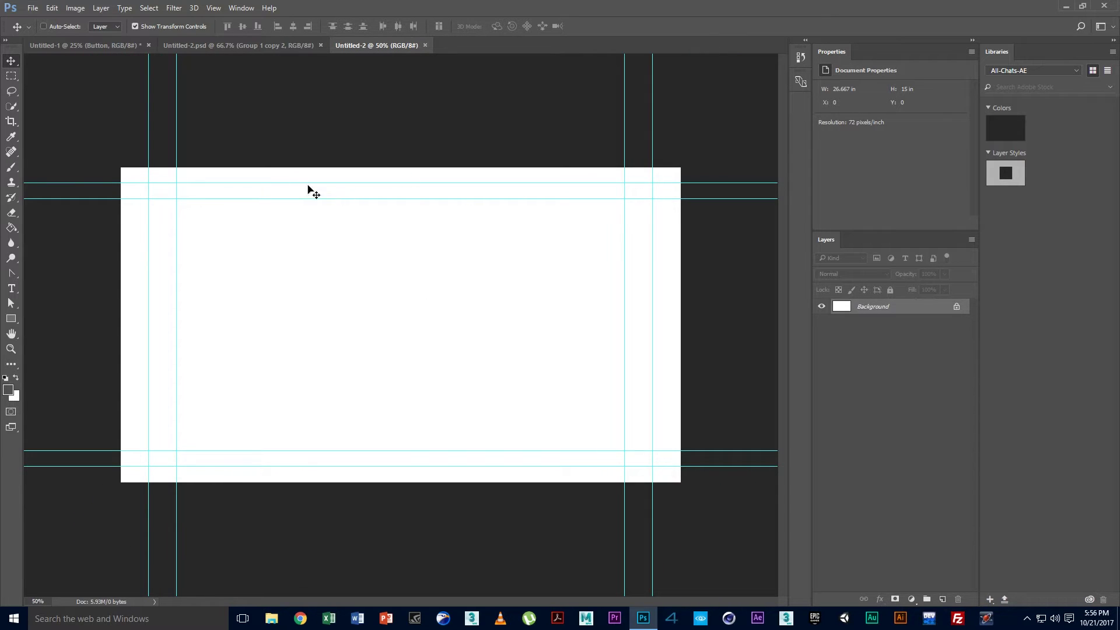
Open the wp1822600 tank battle image and drag it into the new Untitled-2 document
left_click(32, 9)
left_click(45, 31)
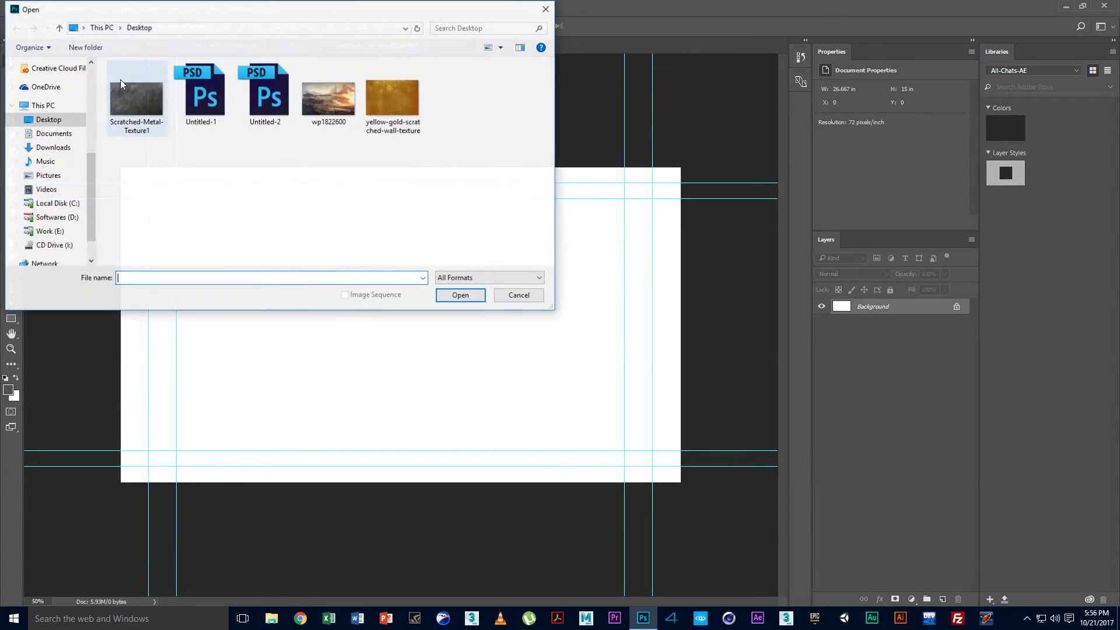
left_click(320, 102)
left_click(460, 296)
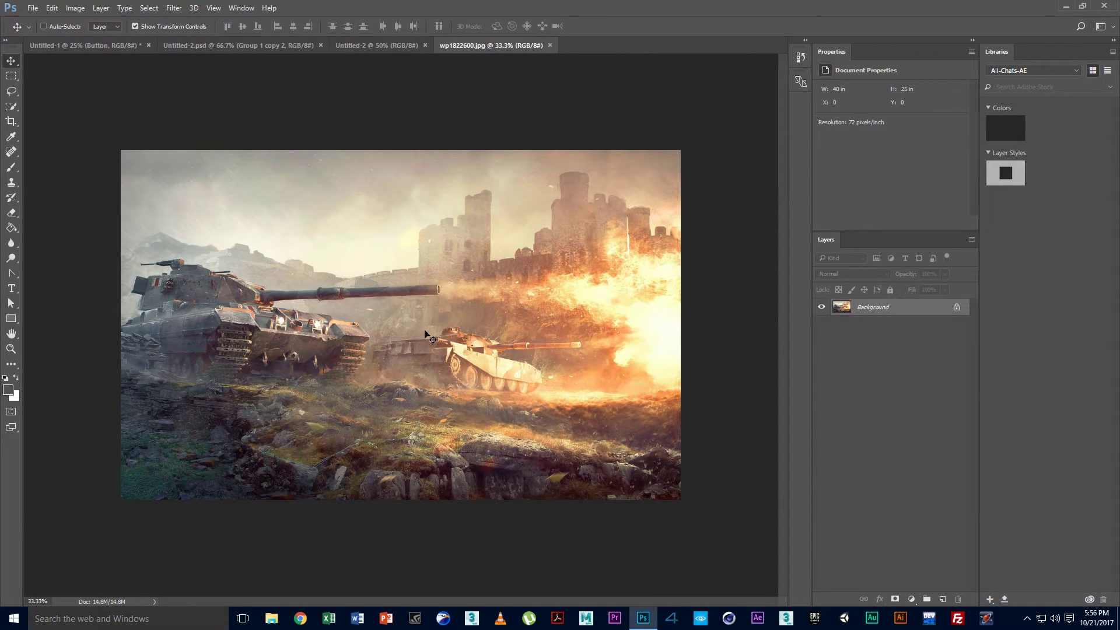
key("ctrl+a")
left_click_drag(426, 335, 370, 166)
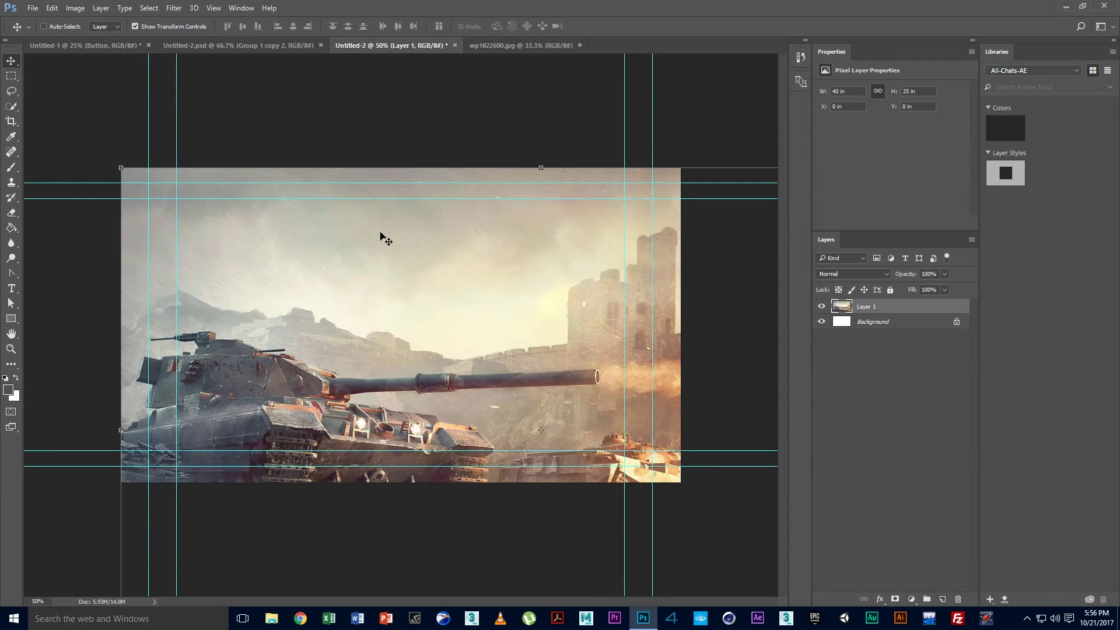
Scale and centre the tank image to fill the 1920×1080 canvas, then return to Untitled-1
key("ctrl+minus")
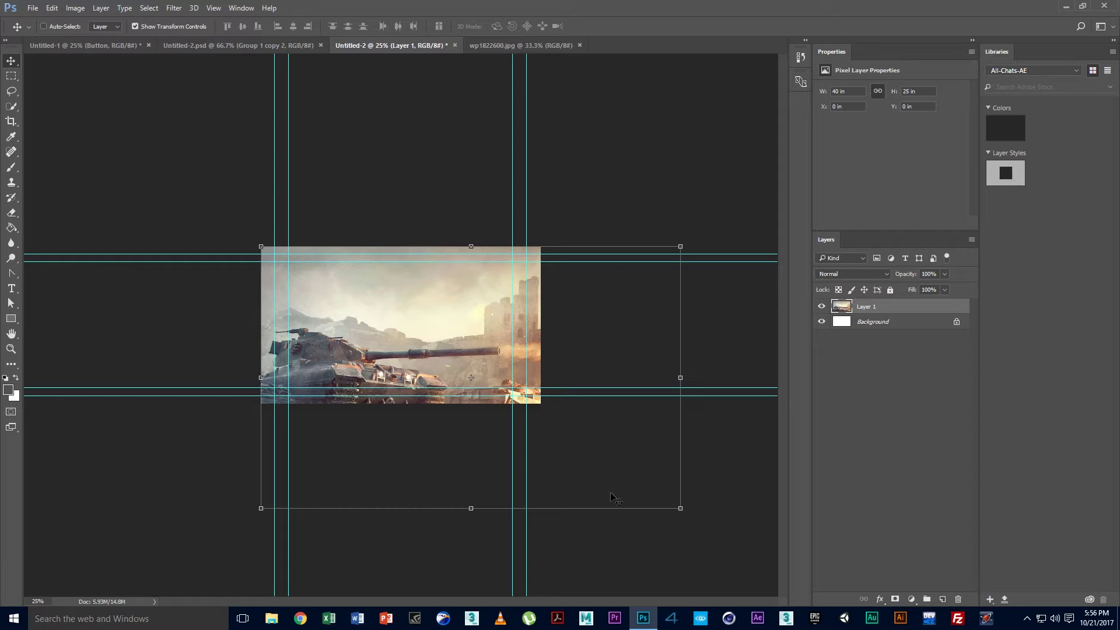
key("ctrl")
left_click_drag(682, 508, 594, 454)
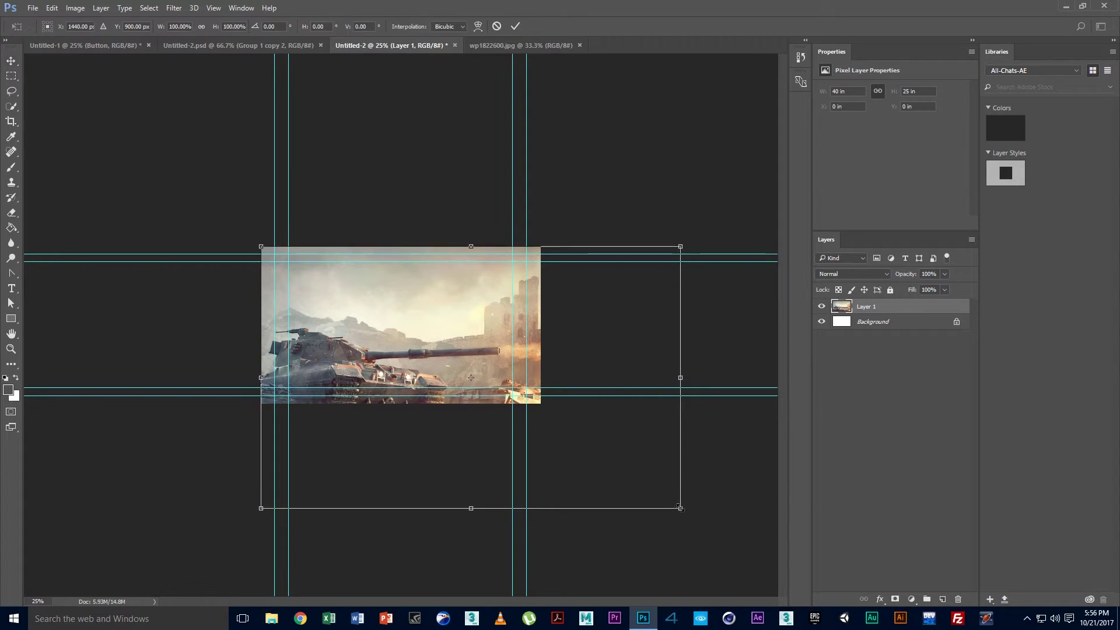
left_click_drag(463, 346, 399, 293)
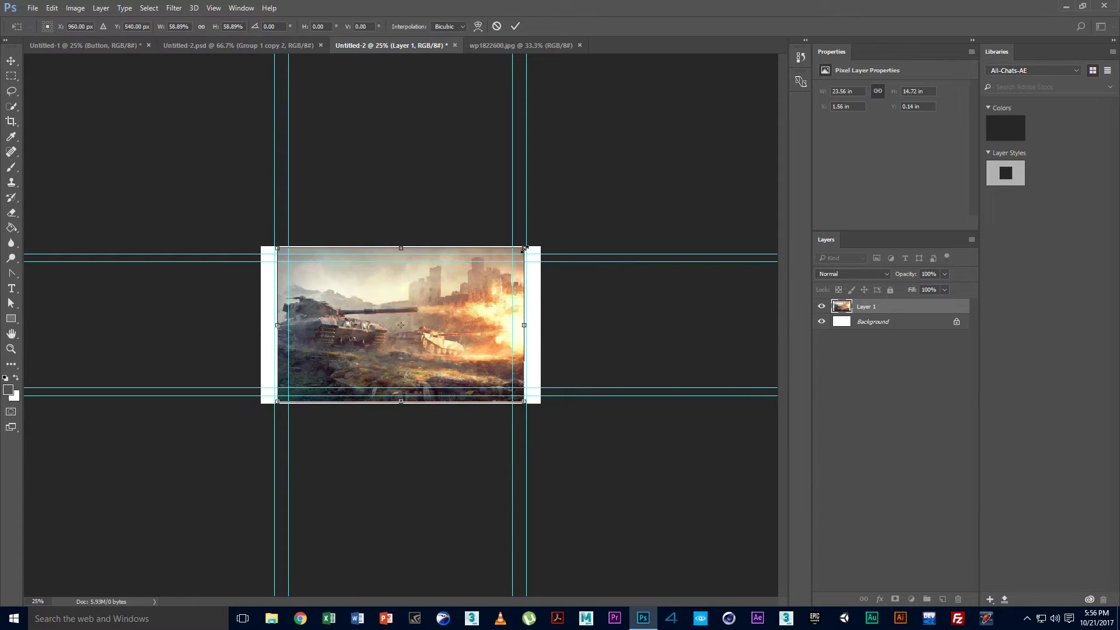
left_click_drag(525, 248, 546, 239)
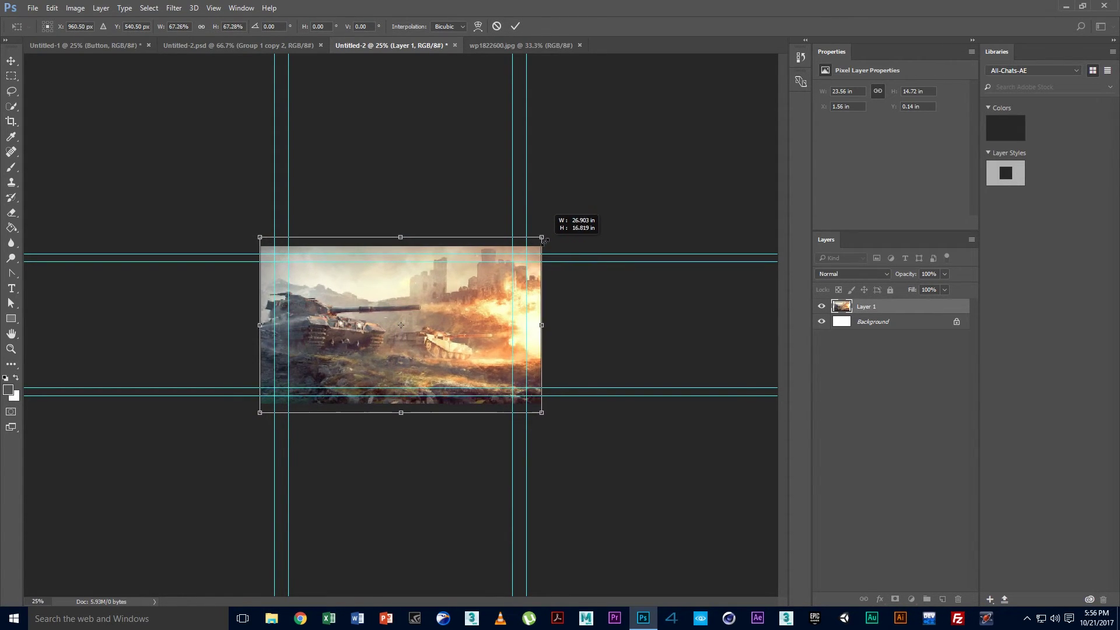
left_click(11, 61)
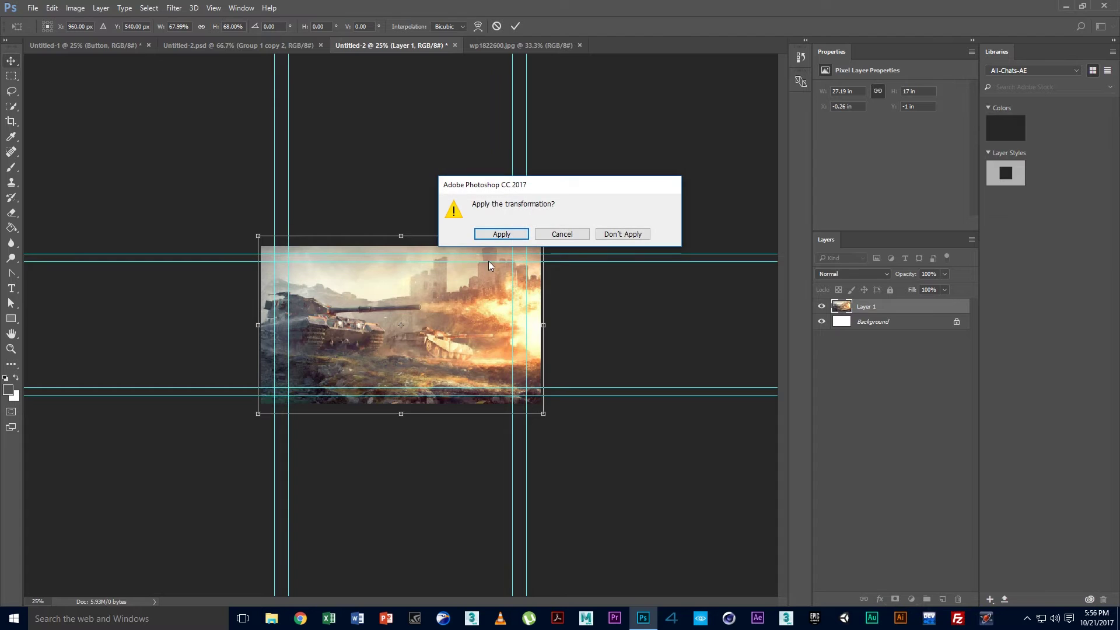
left_click(492, 233)
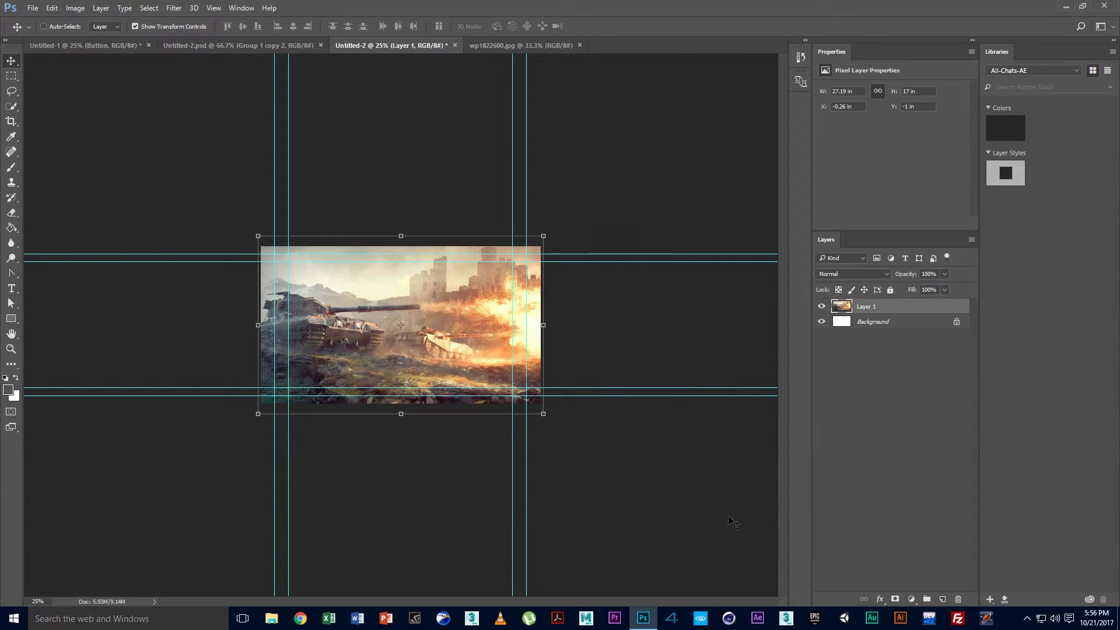
key("ctrl+plus")
key("ctrl+plus")
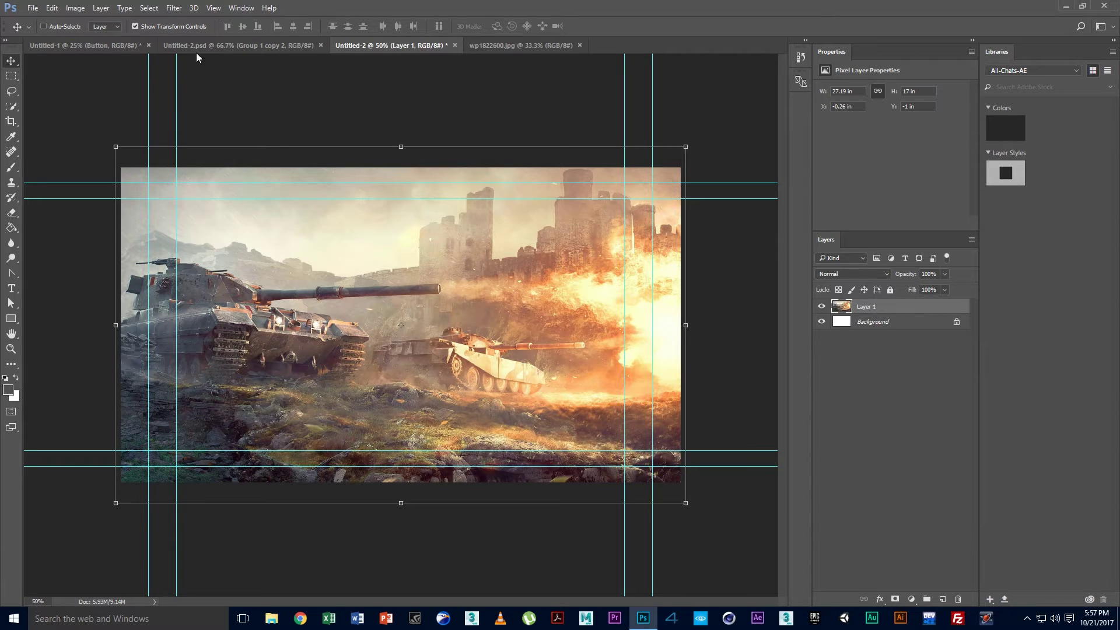
left_click(115, 40)
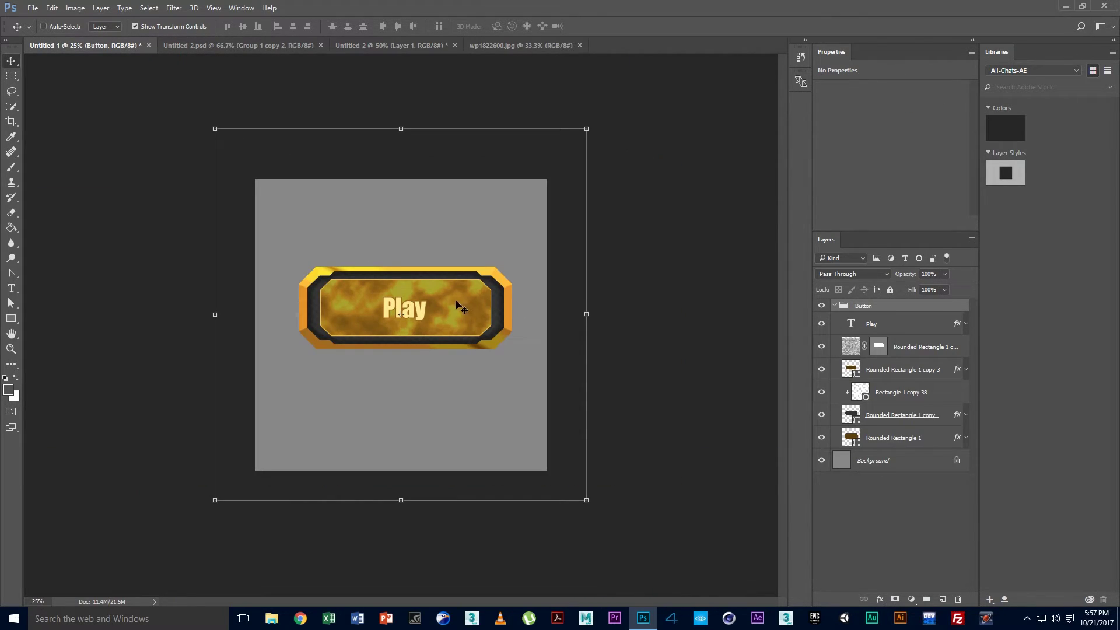
Drag the Play Button group into Untitled-2, shrink it to about 29% and place it upper right
left_click_drag(454, 280, 511, 51)
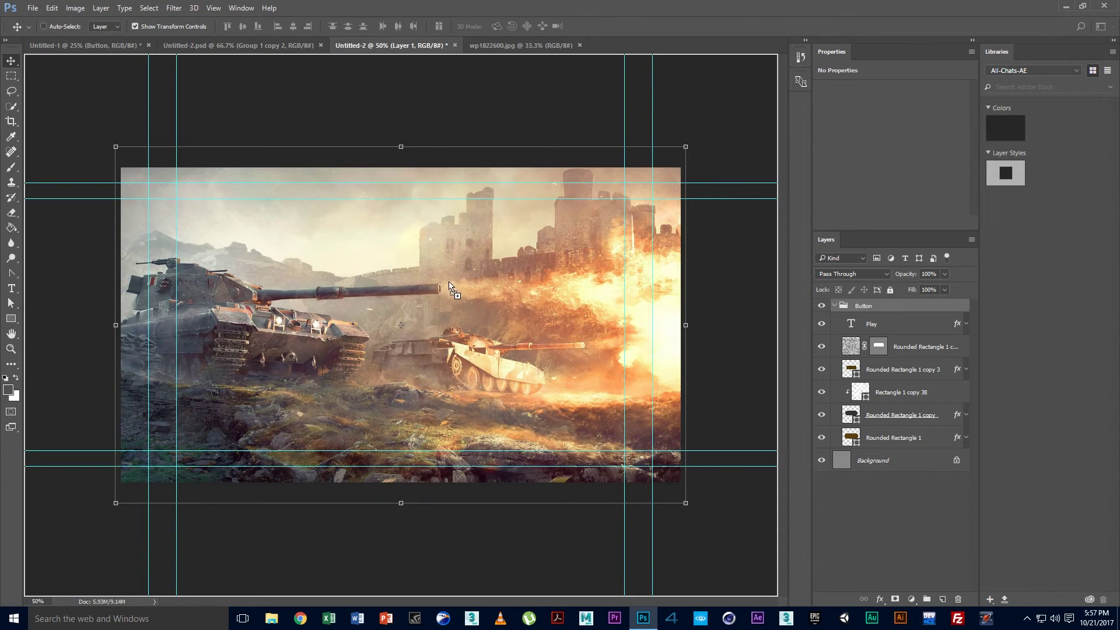
mouse_move(453, 52)
left_mouse_down()
mouse_move(454, 288)
mouse_move(496, 294)
left_mouse_up()
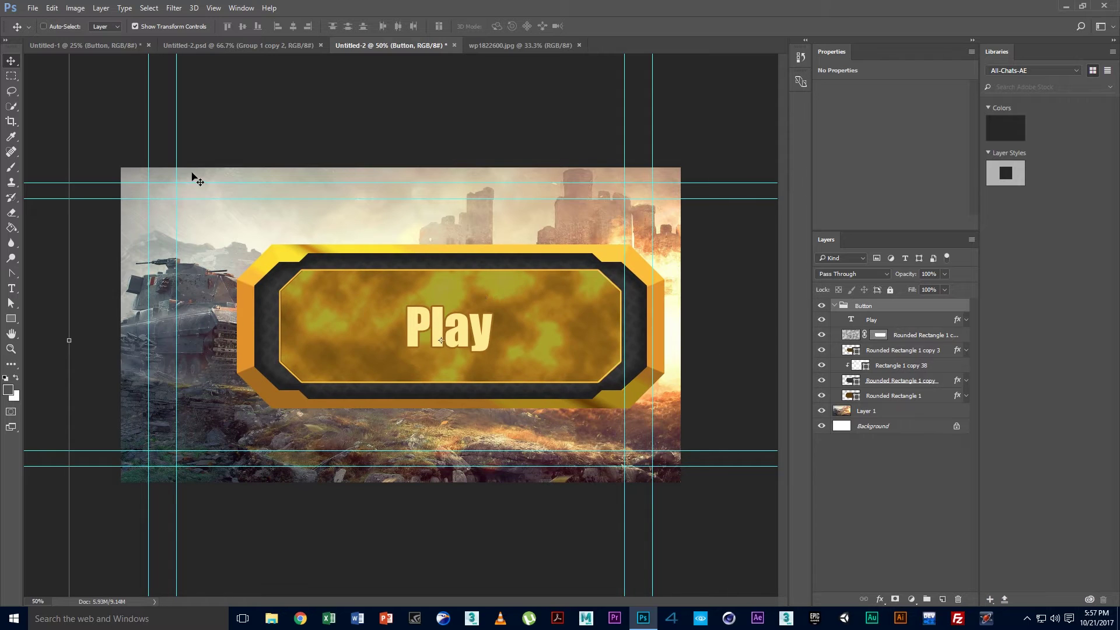
key("ctrl+minus")
key("ctrl+minus")
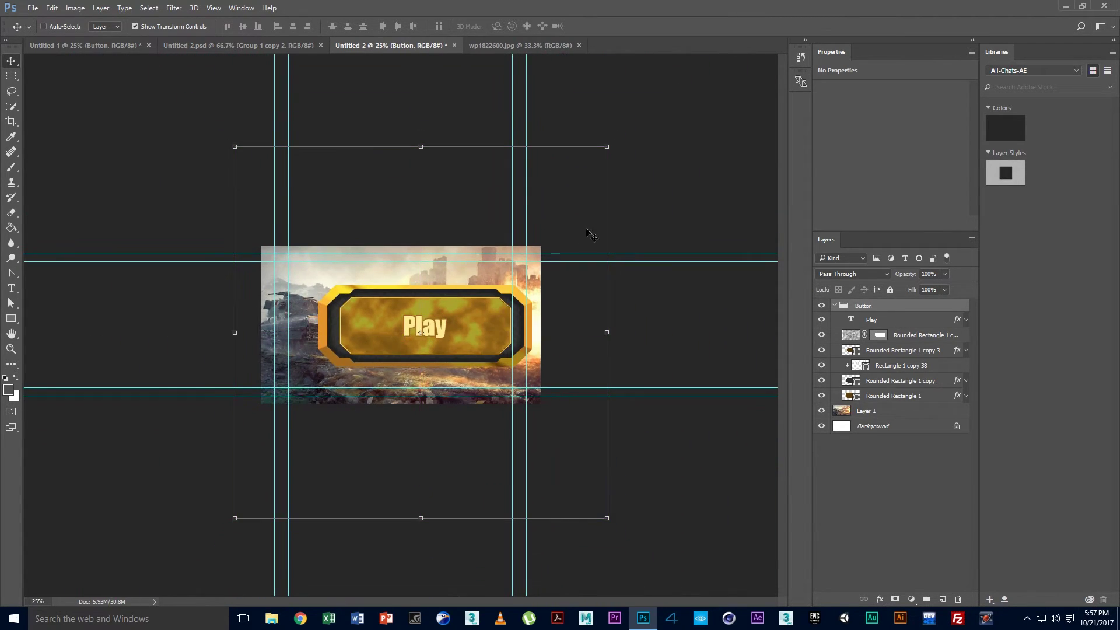
left_click_drag(607, 147, 505, 251)
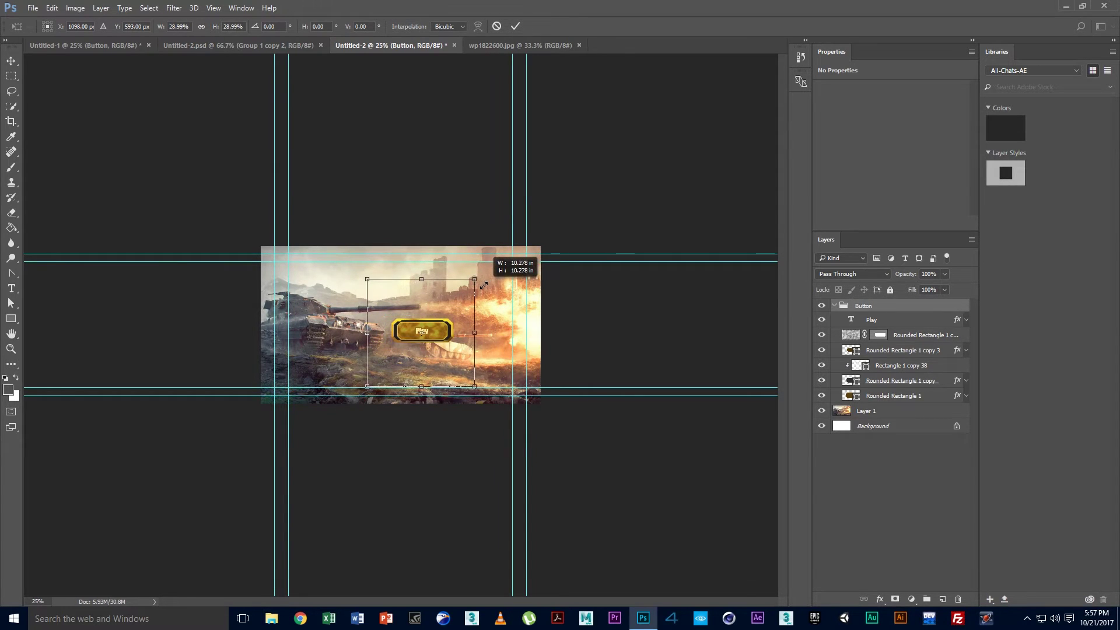
left_click_drag(506, 252, 476, 280)
left_click_drag(433, 361, 485, 328)
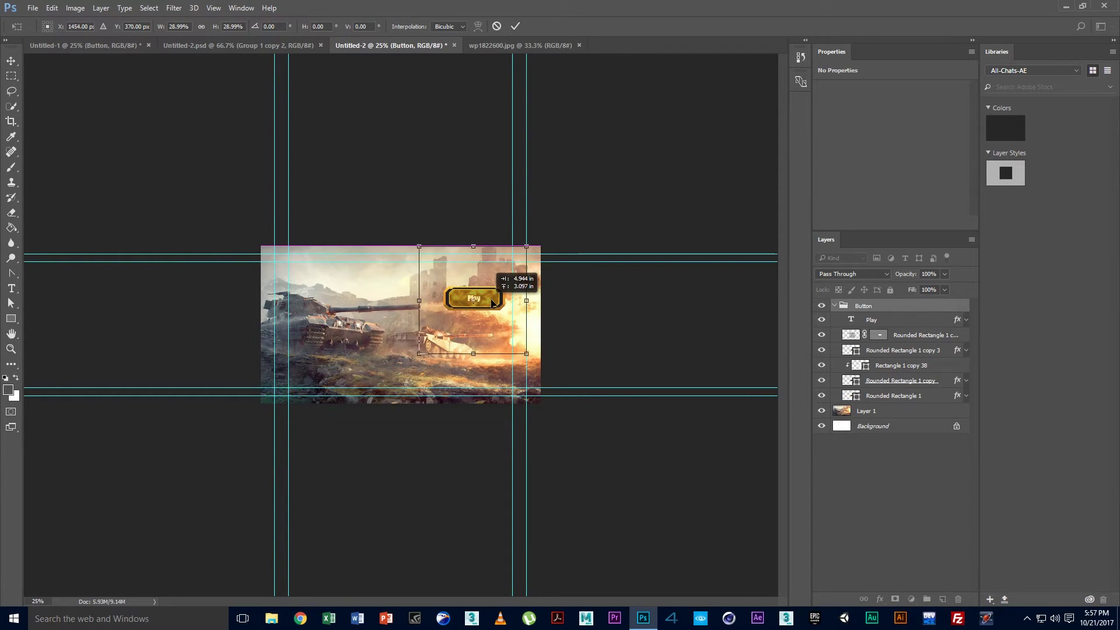
left_click(11, 60)
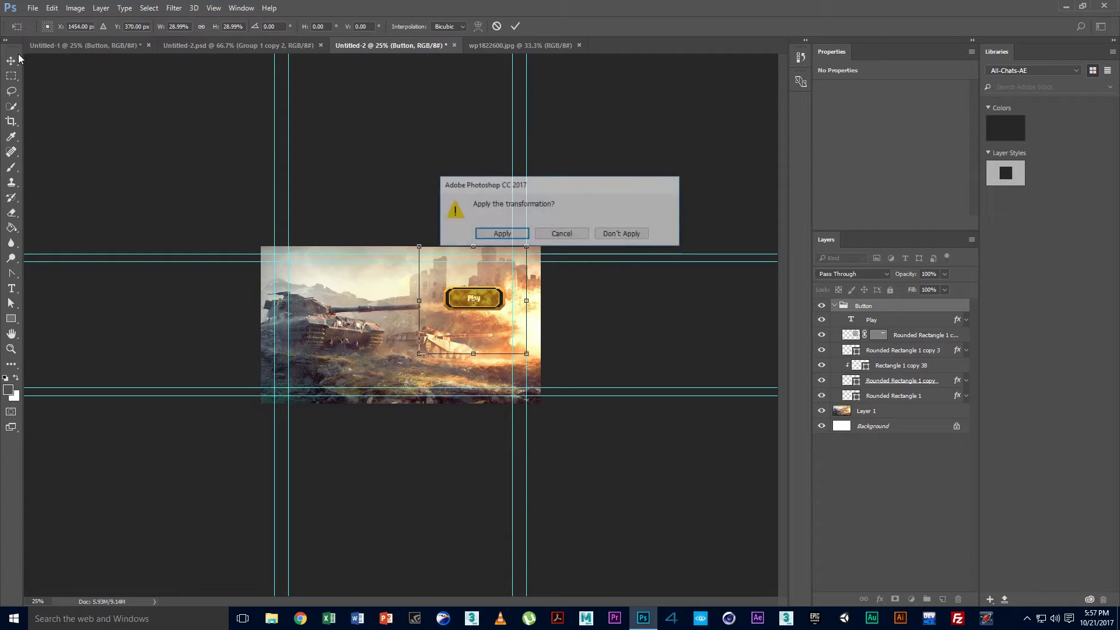
left_click(500, 233)
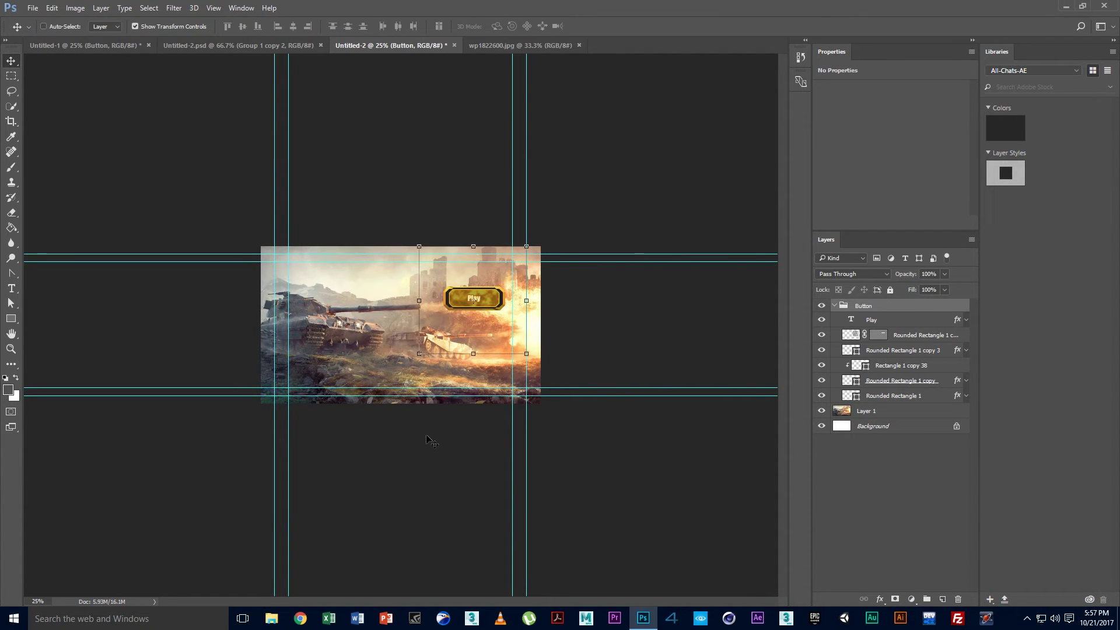
Fit the whole tank menu image on screen using the Zoom tool
left_click(11, 349)
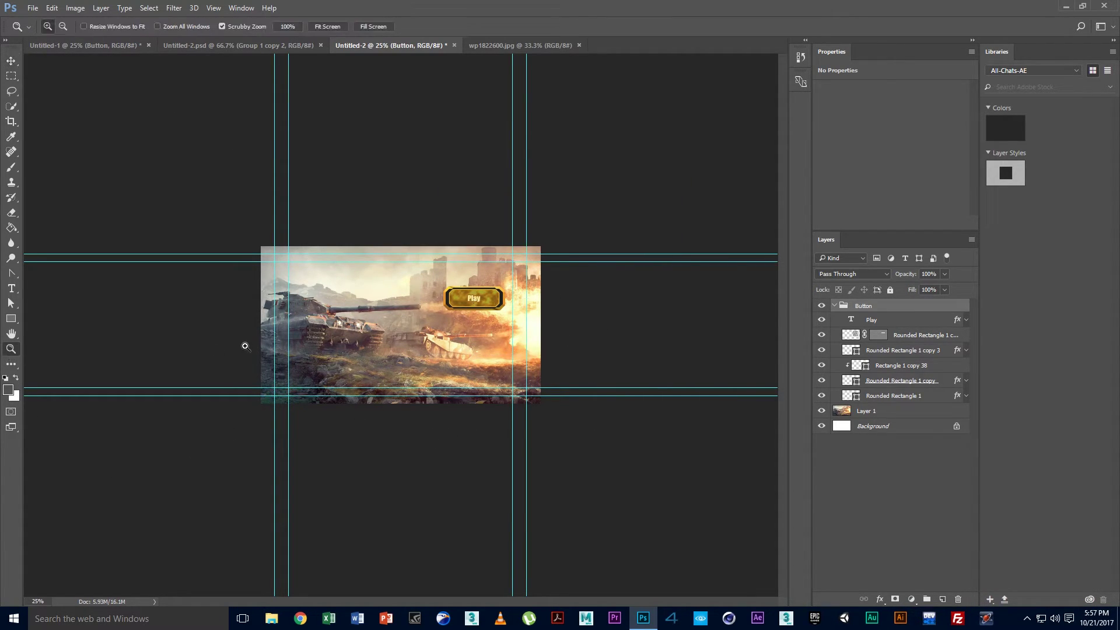
right_click(245, 346)
left_click(266, 353)
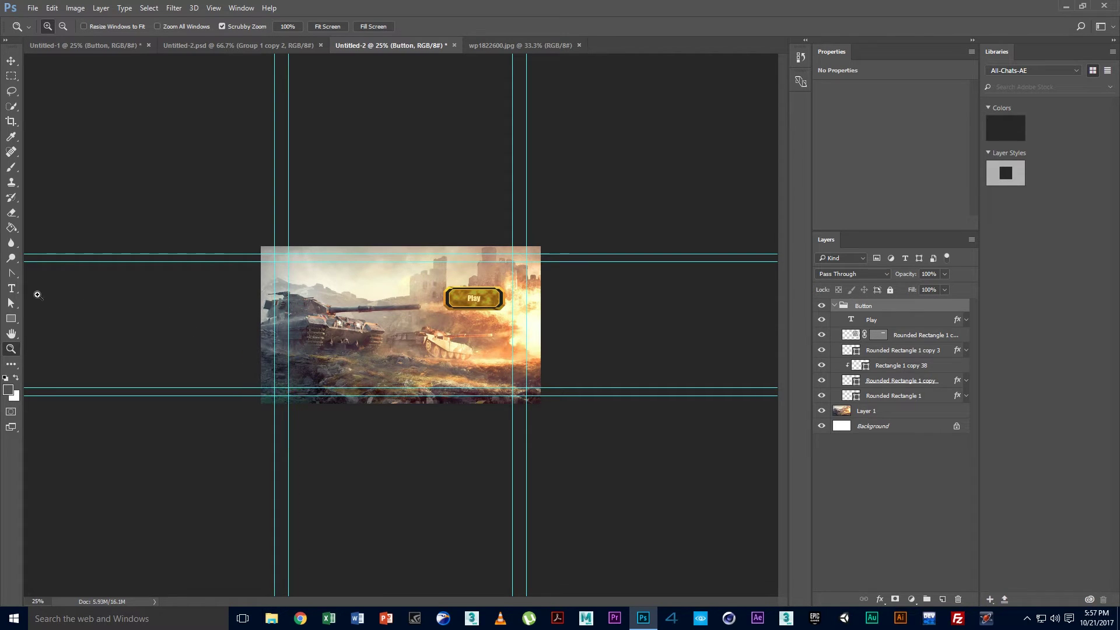
right_click(267, 336)
left_click(278, 343)
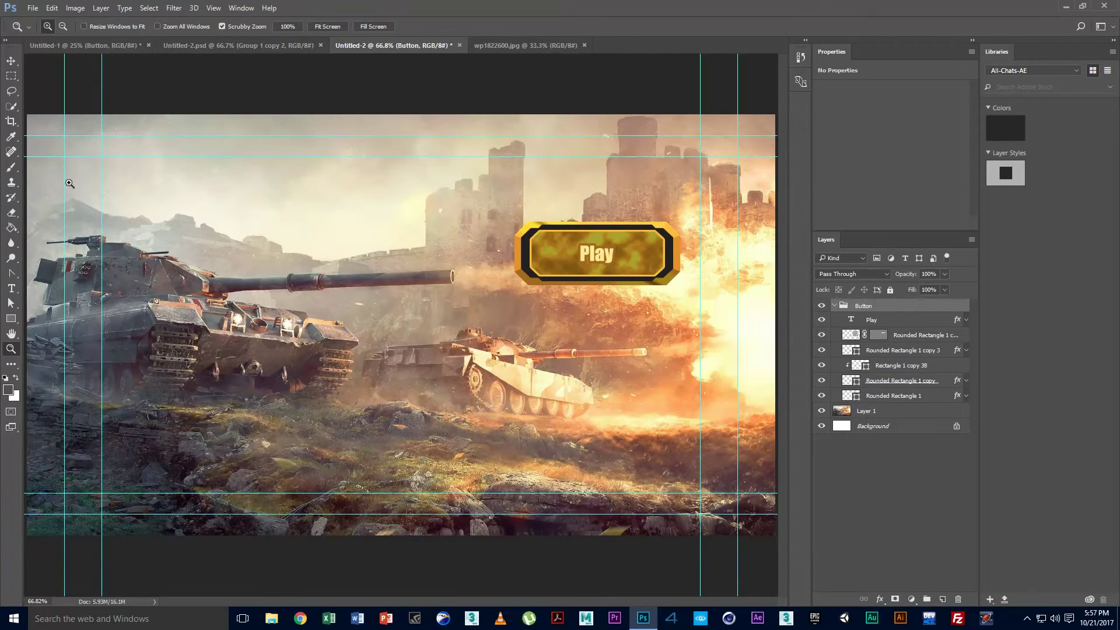
Scale the Play button to about 84%, nudge it up-left, and collapse the Button group
key("ctrl+t")
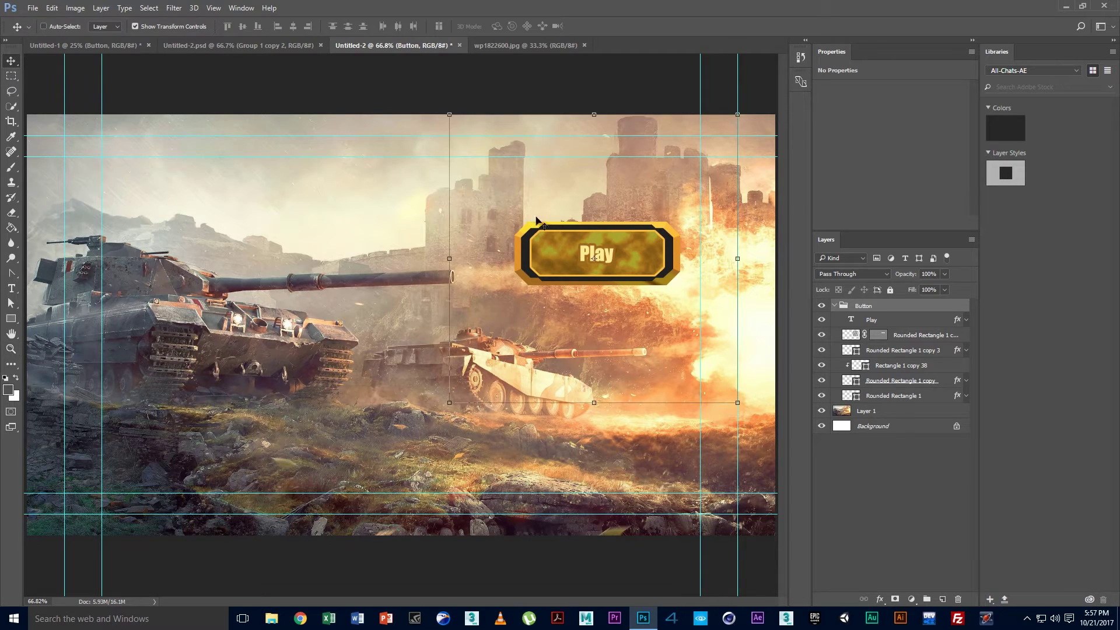
left_click_drag(736, 116, 714, 138)
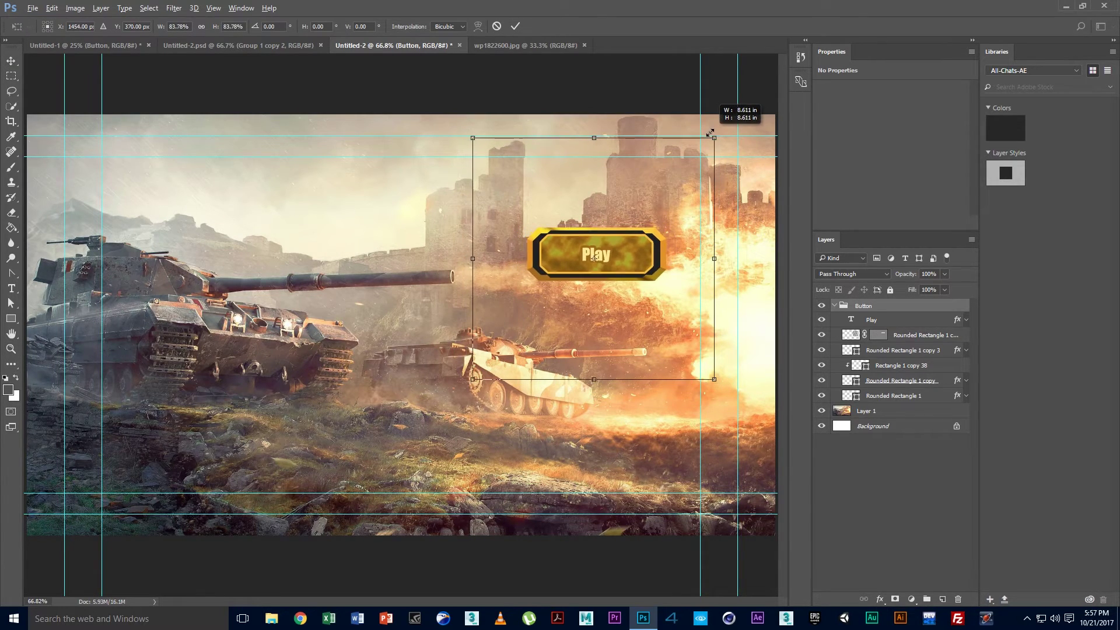
left_click_drag(639, 260, 626, 247)
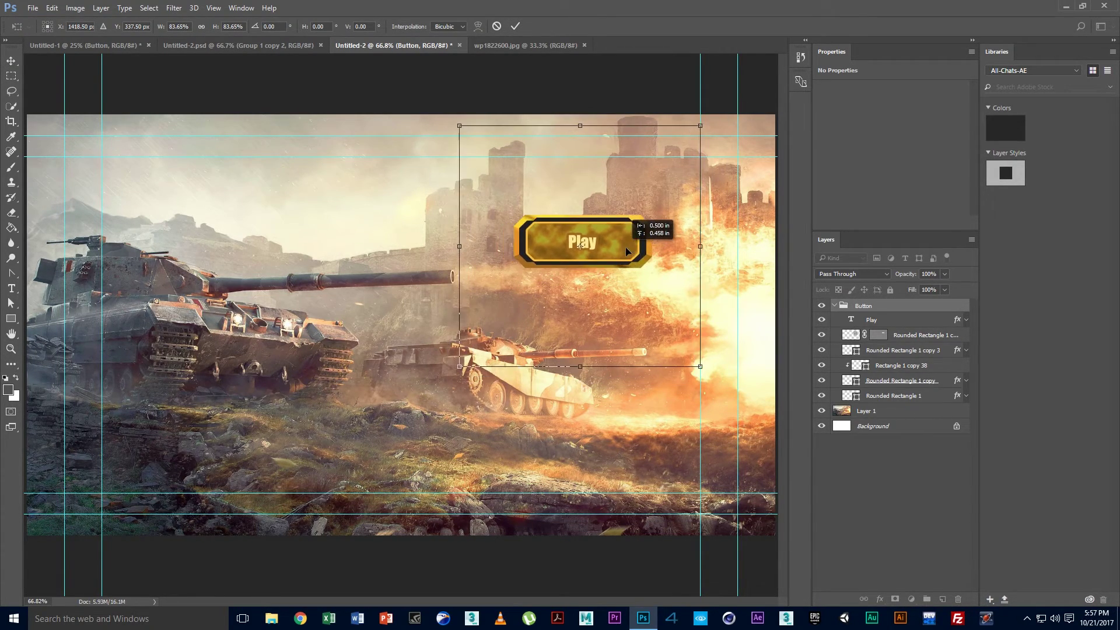
key("v")
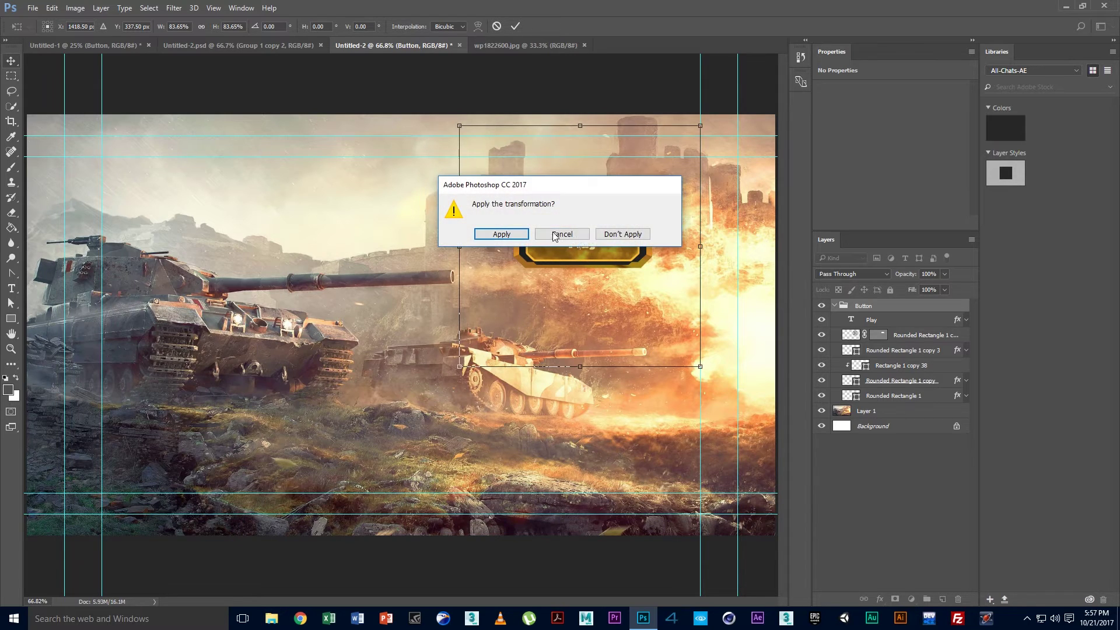
left_click(492, 236)
left_click(845, 491)
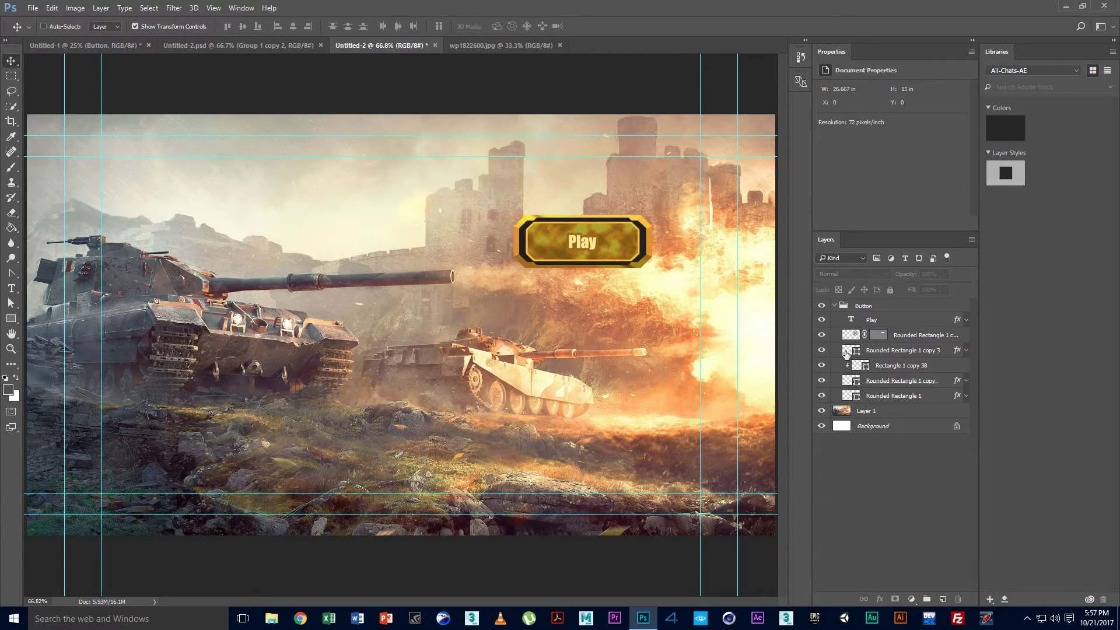
left_click(835, 306)
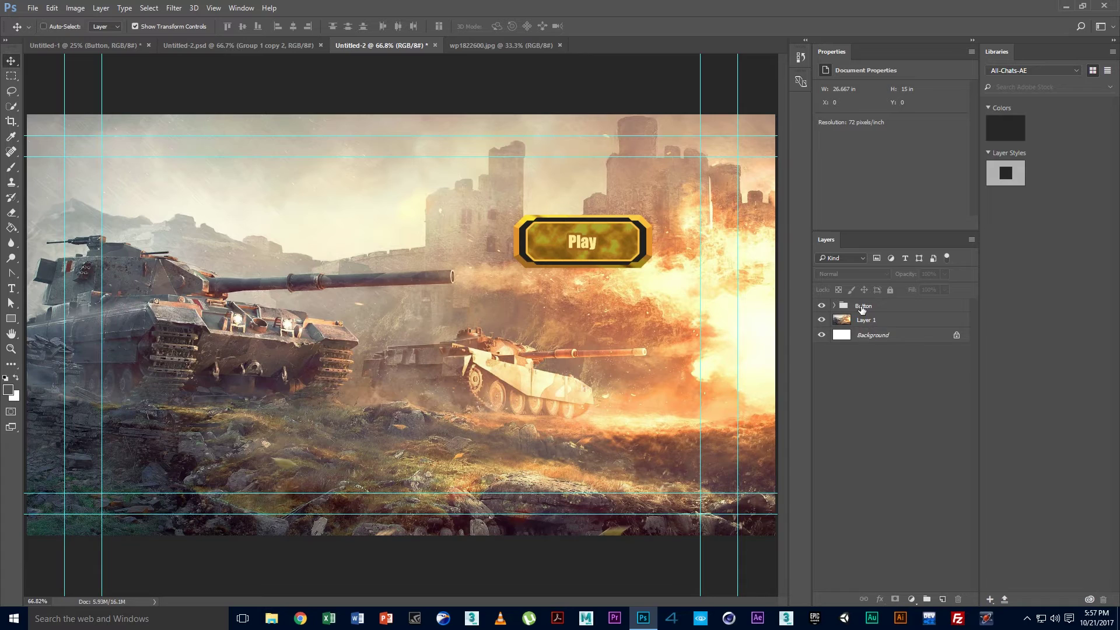
left_click(862, 308)
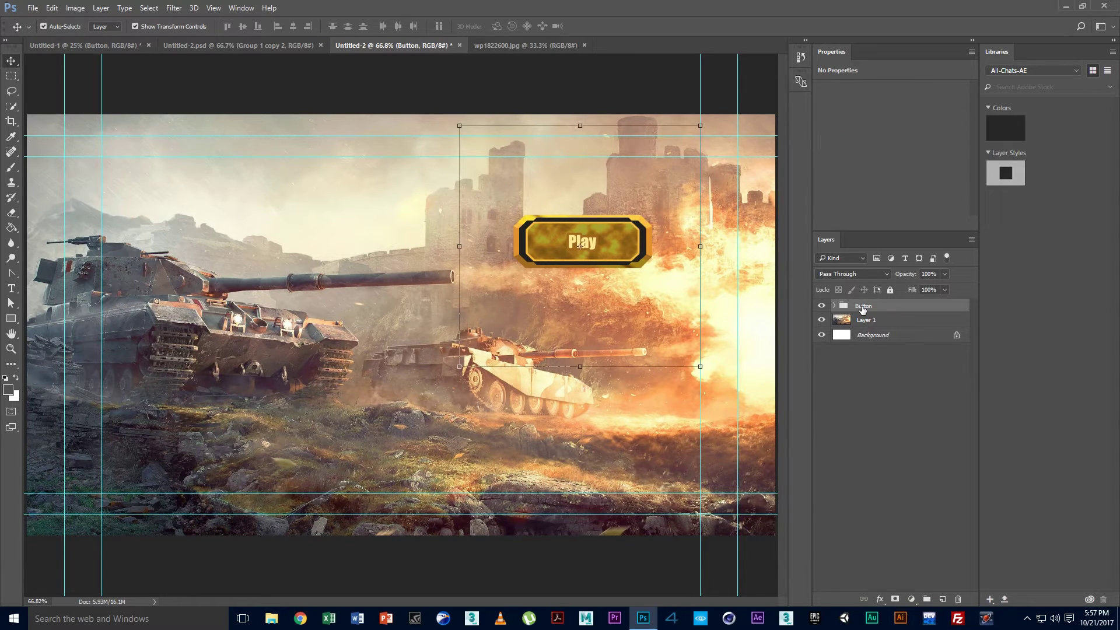
Duplicate the Button group and shift the copy just below the original Play button
key("ctrl+j")
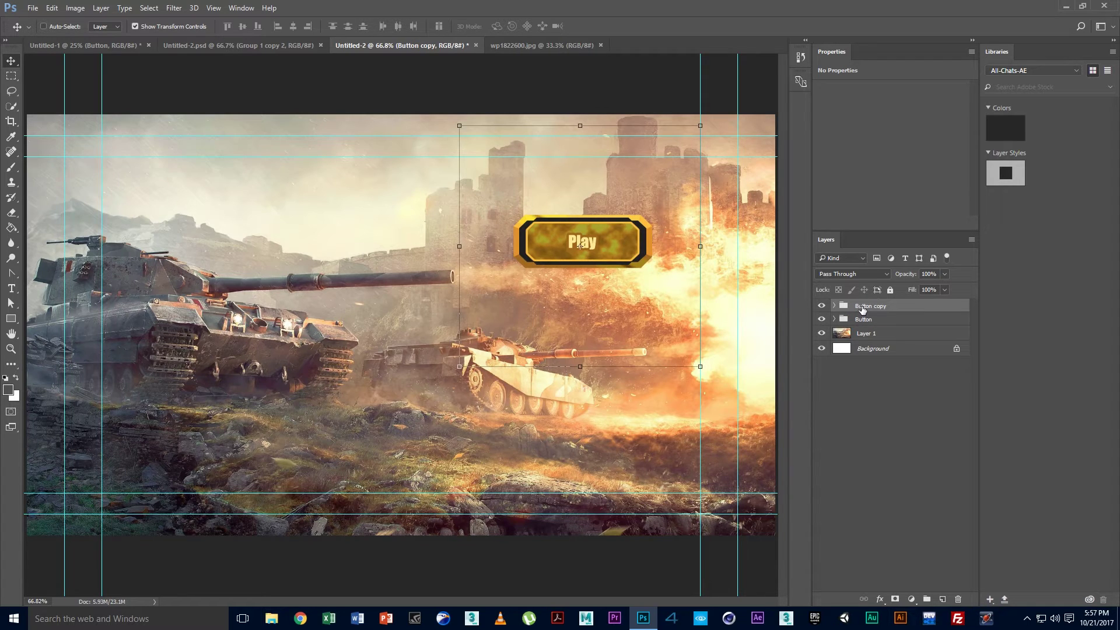
key("shift+Down")
key("shift+Down")
key("shift+Down")
key("shift+Down")
key("shift+Down")
key("shift+Down")
key("shift+Down")
key("shift+Down")
key("shift+Down")
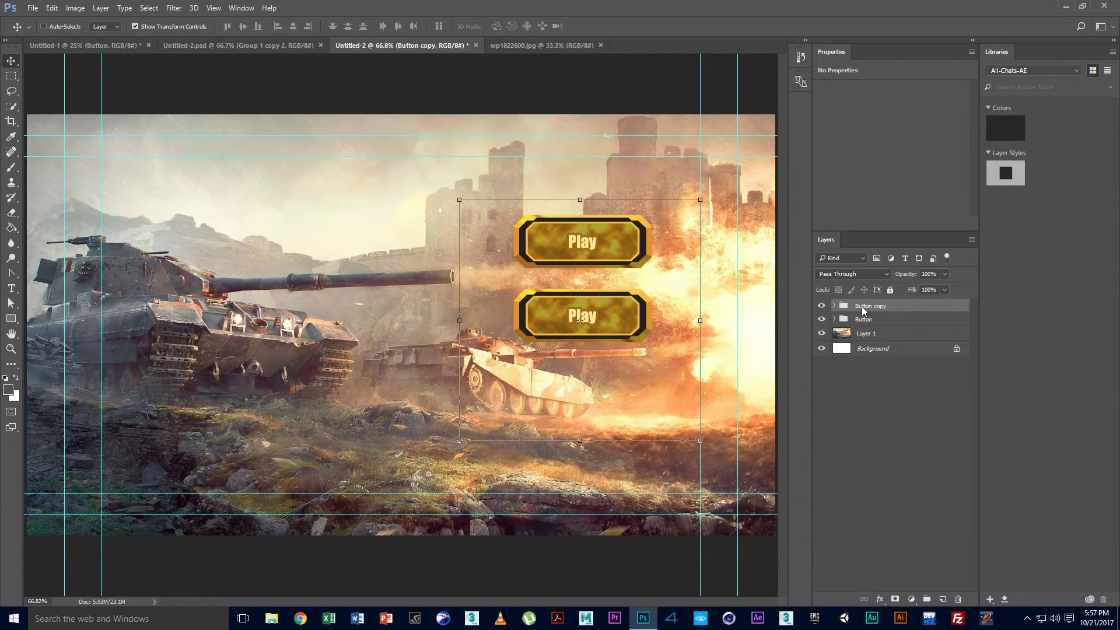
key("shift+Up")
key("shift+Up")
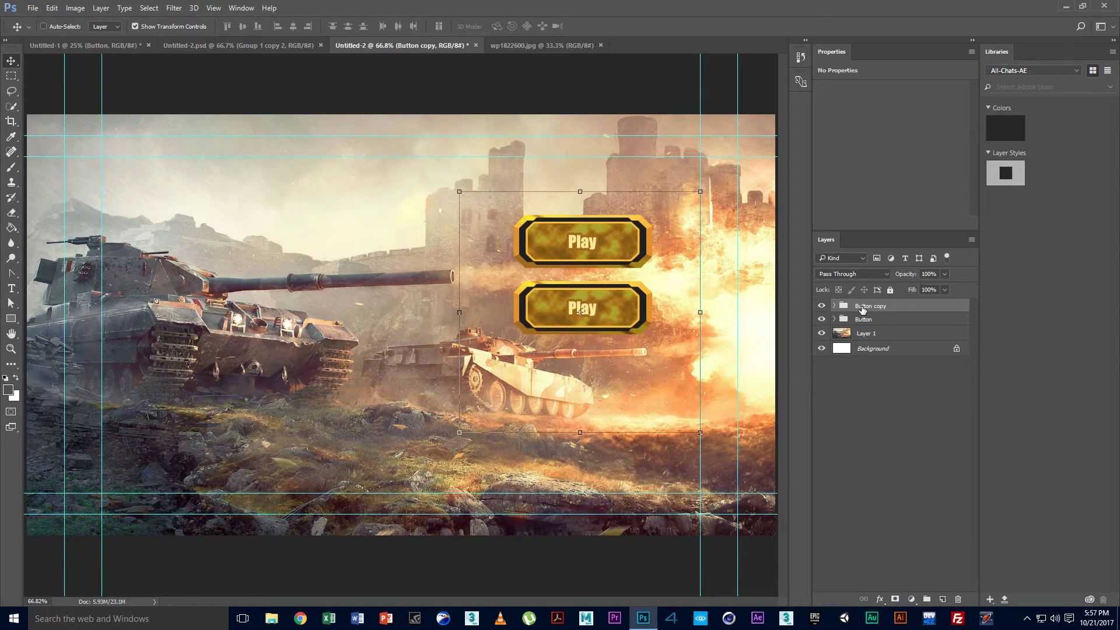
left_click(886, 402)
left_click(843, 308)
Duplicate Button copy, move the third button lower, and expand Button copy's layers
key("ctrl+j")
key("shift+Down")
key("shift+Down")
key("shift+Down")
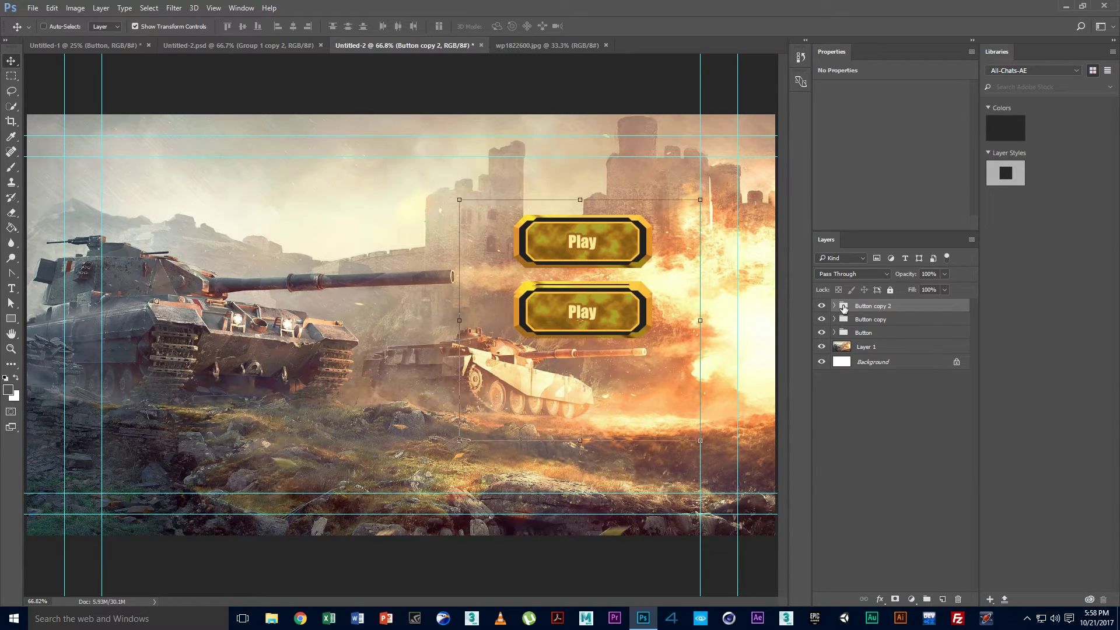
key("shift+Down")
key("shift+Down")
key("shift+Down")
key("shift+Down")
key("shift+Down")
key("shift+Down")
key("shift+Down")
key("shift+Down")
key("shift+Down")
key("shift+Down")
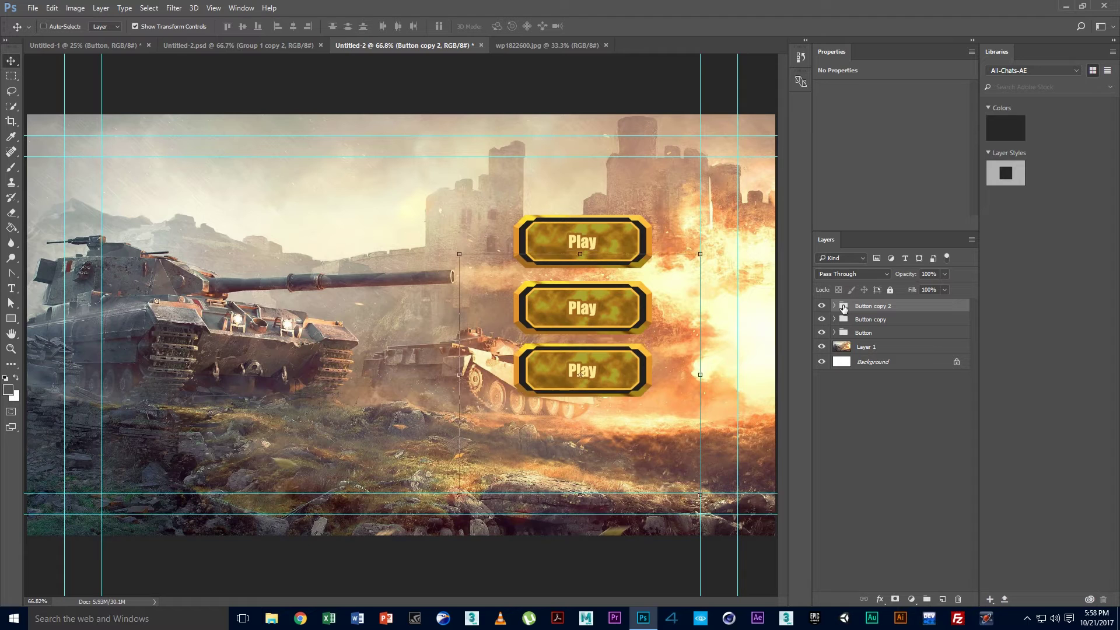
key("shift+Down")
left_click(910, 415)
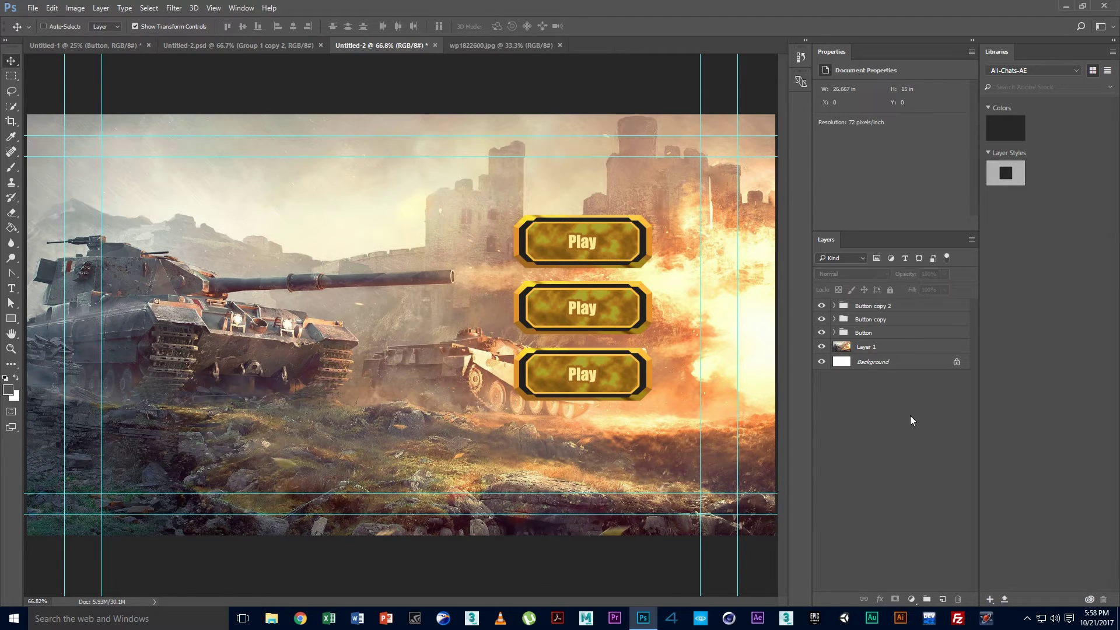
left_click(834, 319)
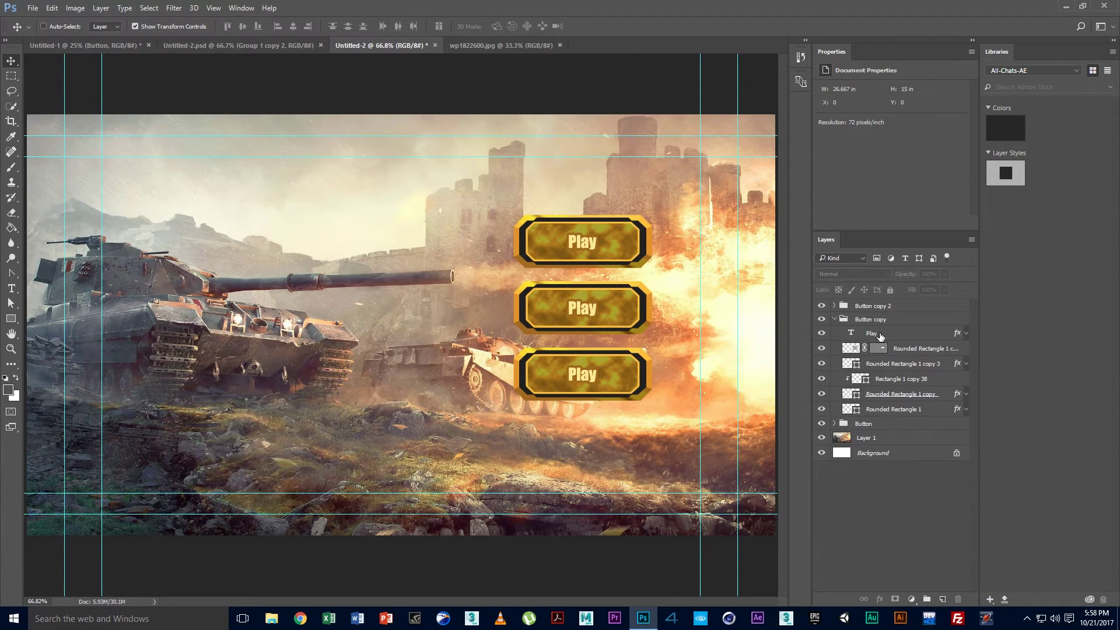
left_click(877, 332)
Change the middle button's text to Options and nudge it slightly left
double_click(878, 332)
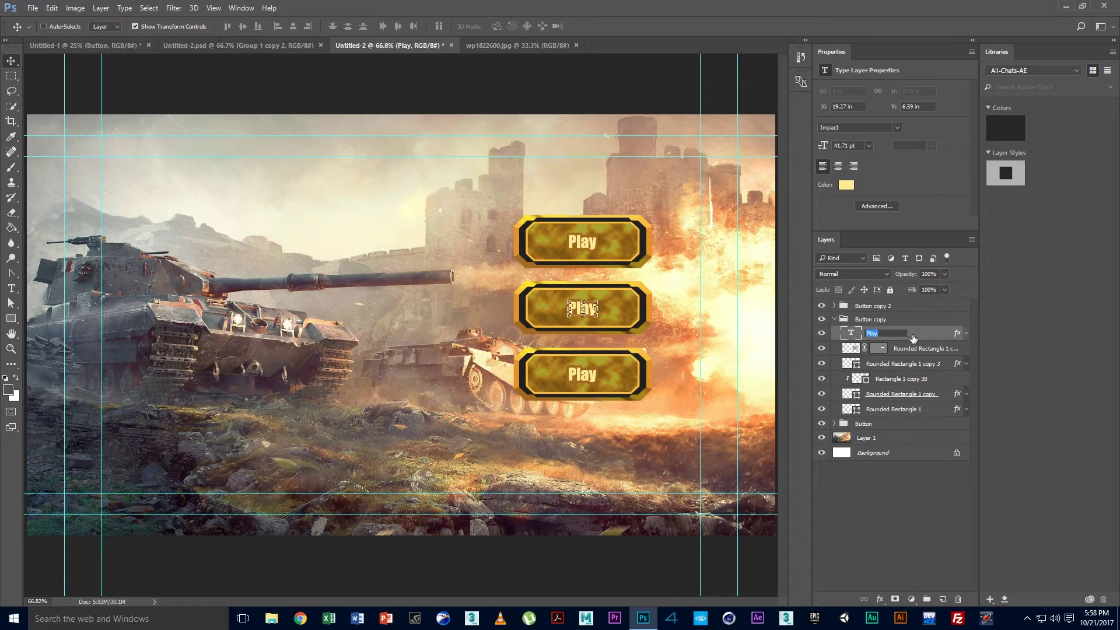
double_click(849, 335)
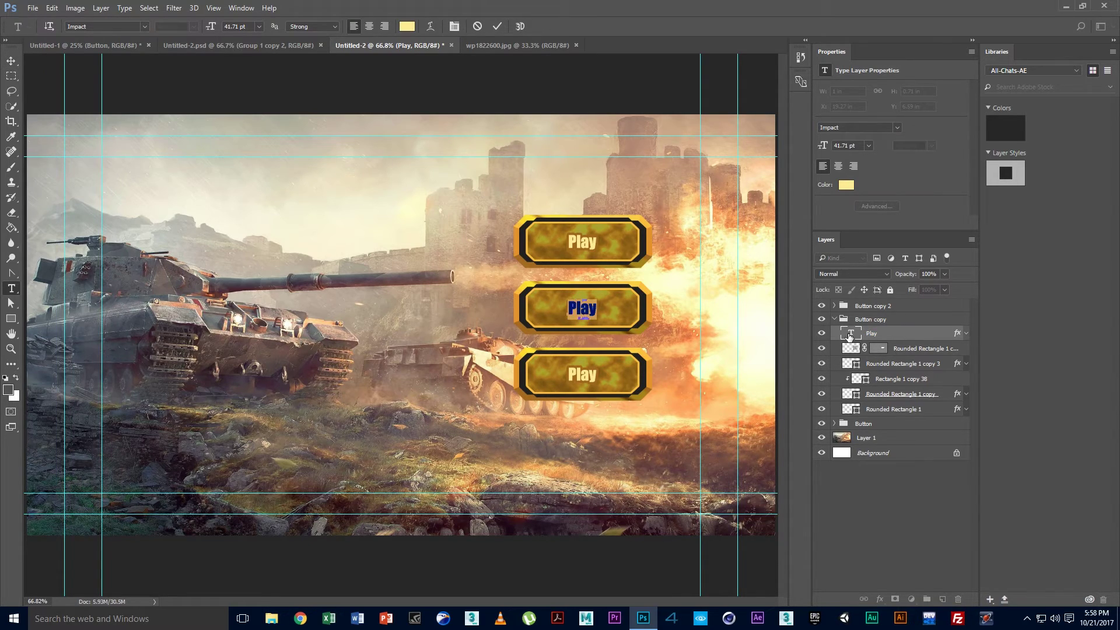
type("Opti")
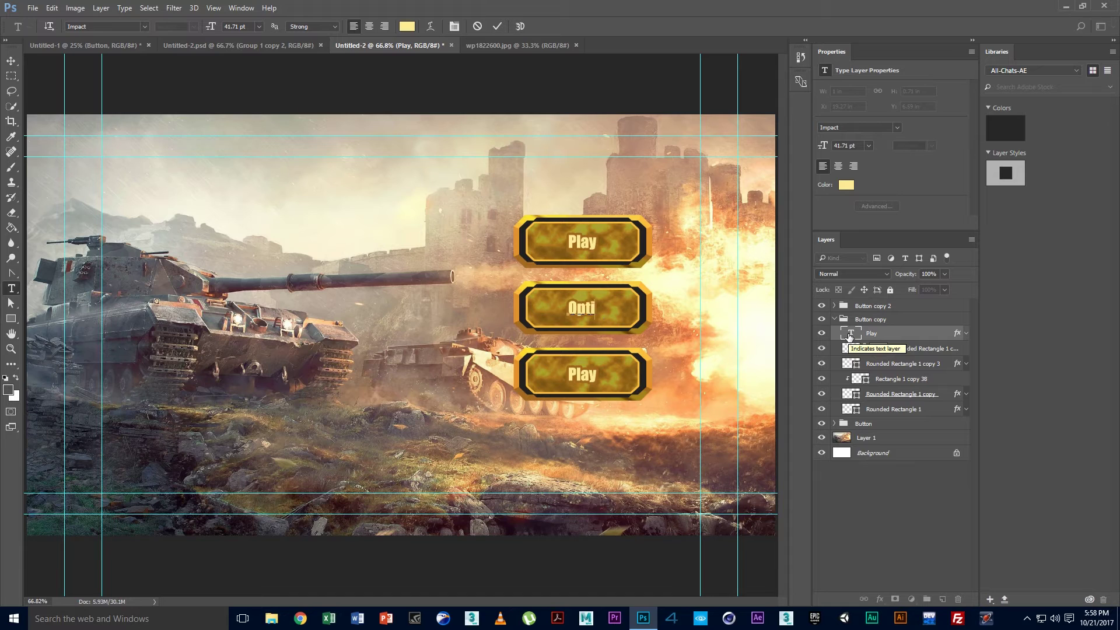
type("ons")
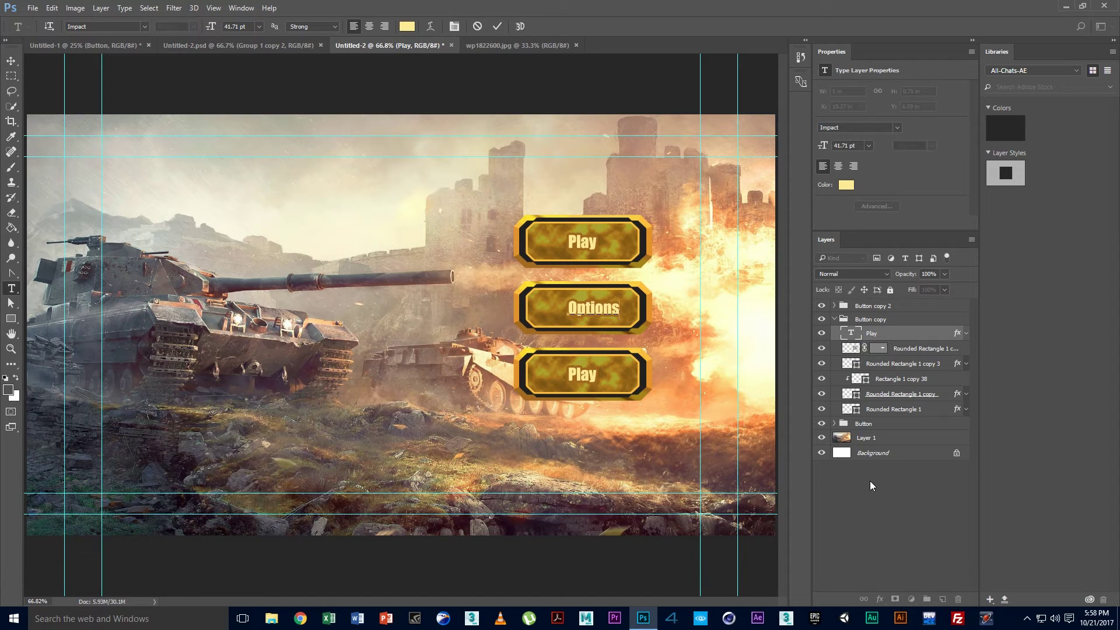
left_click(870, 480)
key("v")
right_click(593, 320)
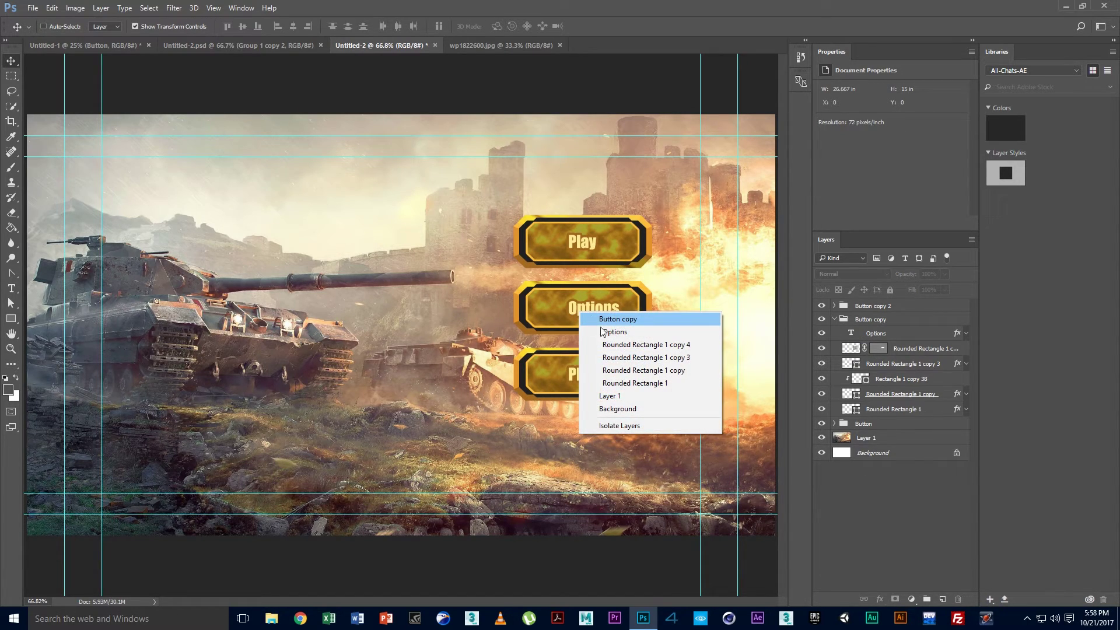
left_click(612, 332)
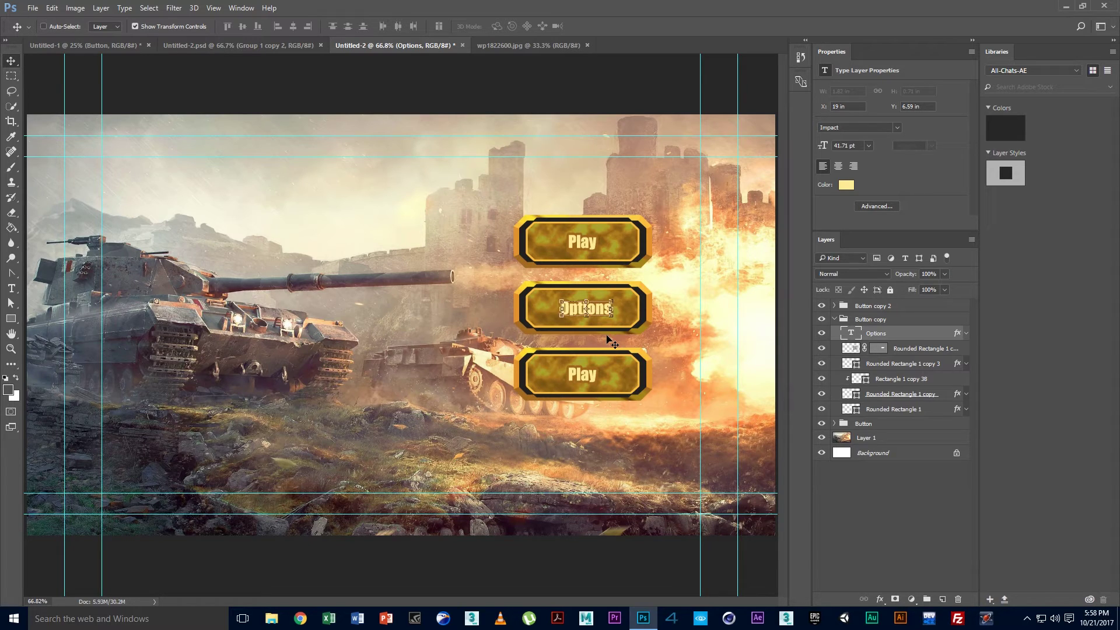
key("shift+Left")
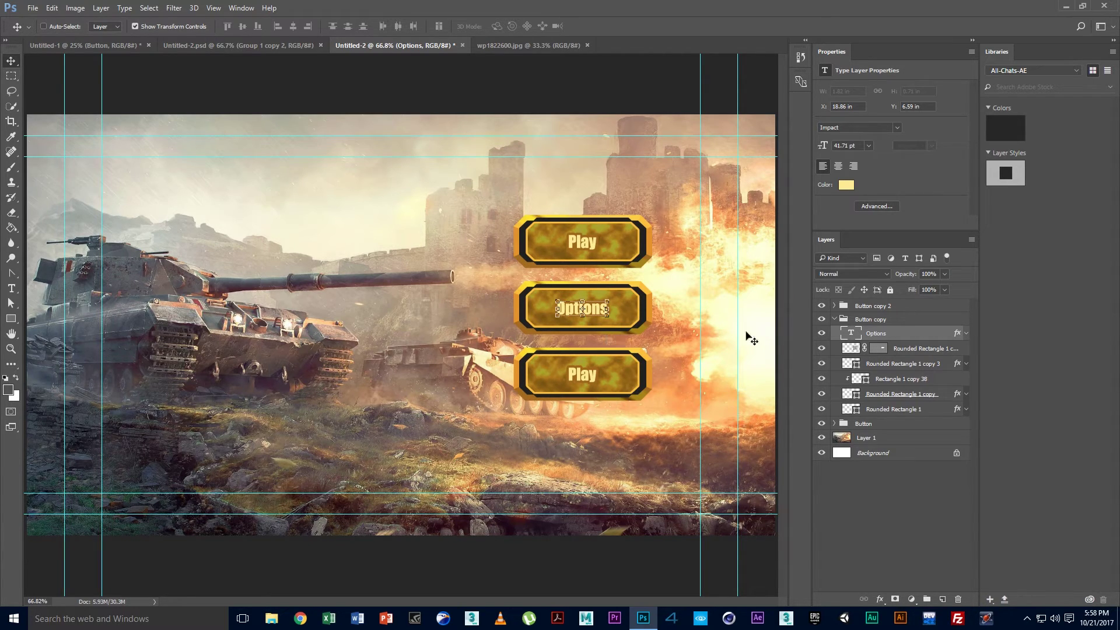
left_click(876, 479)
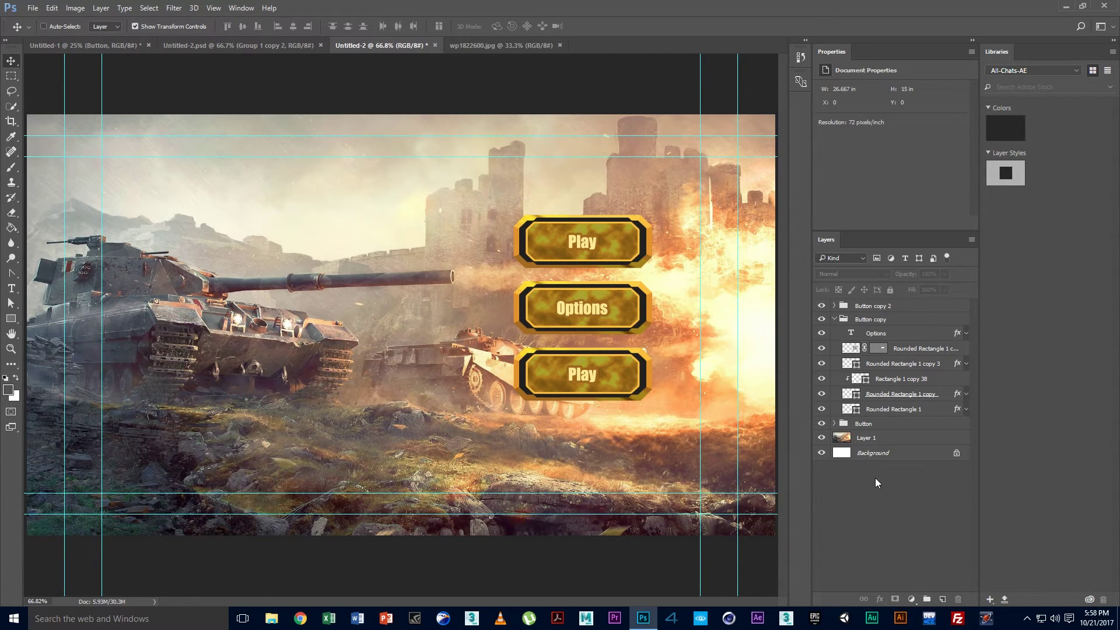
Change the bottom button's text to Quit
right_click(592, 382)
left_click(614, 395)
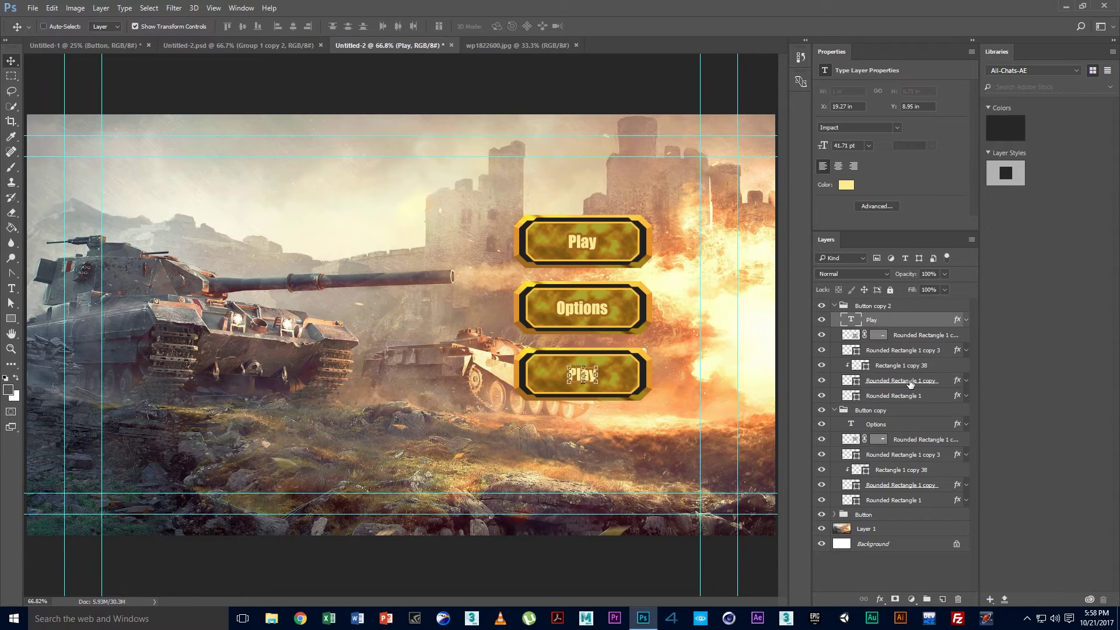
double_click(853, 322)
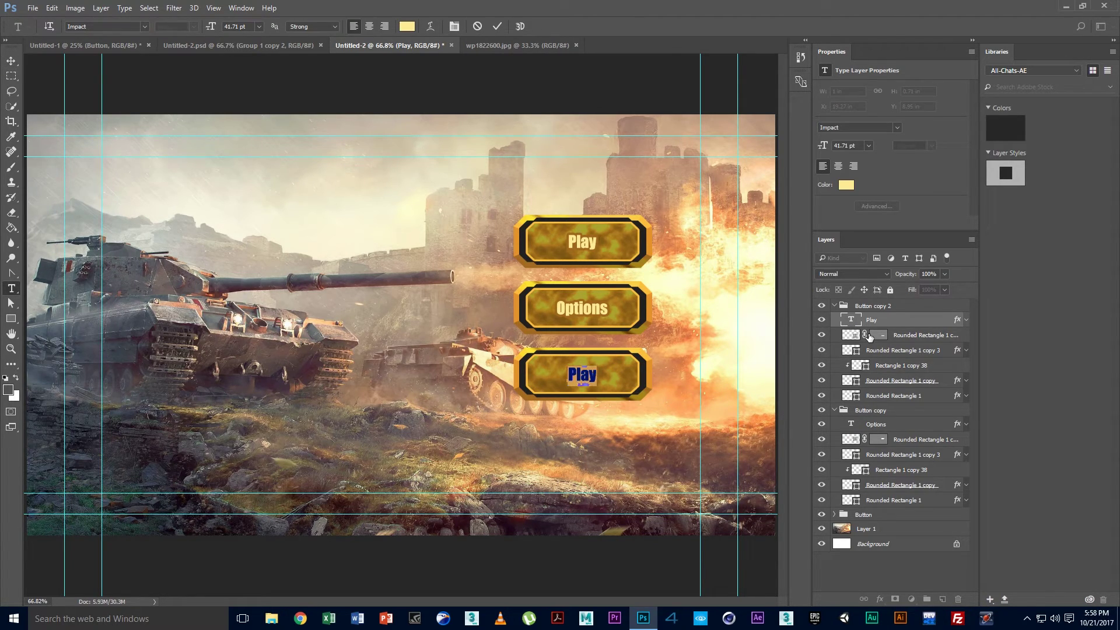
type("Quit")
left_click(16, 60)
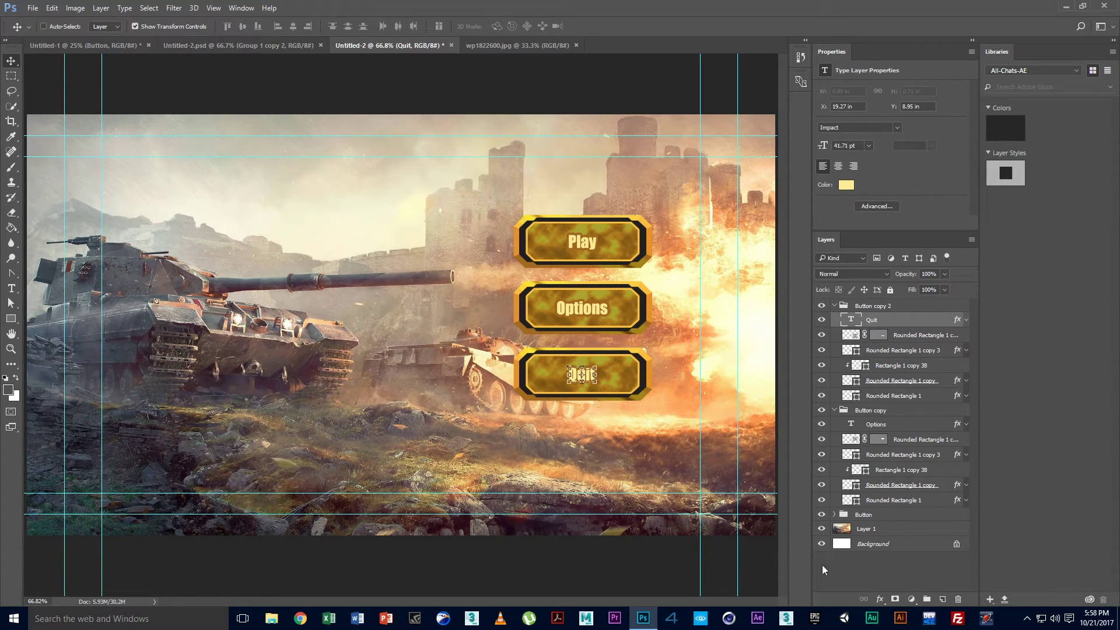
left_click(840, 570)
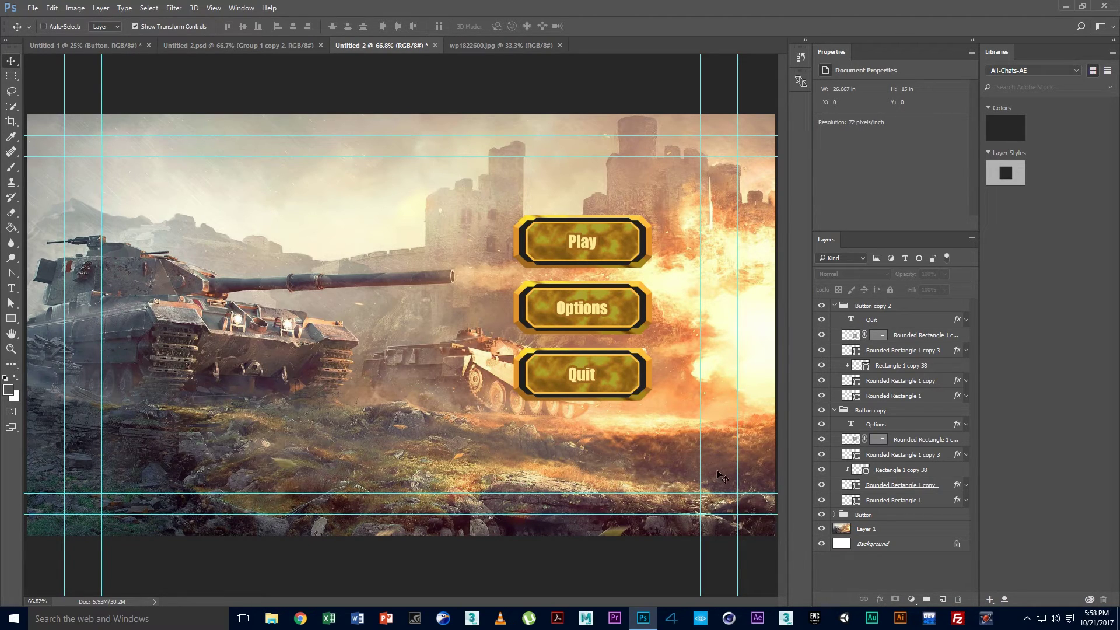
Close wp1822600.jpg, compare with Untitled-2.psd, and add a new Layer 2 above Layer 1
key("ctrl+minus")
key("ctrl+minus")
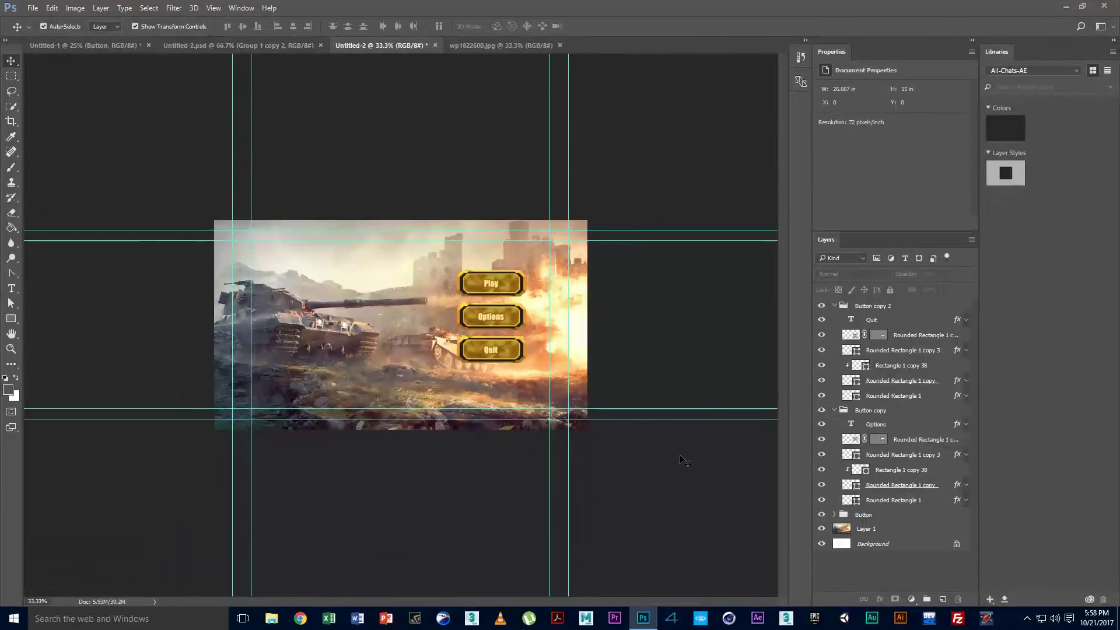
key("ctrl+plus")
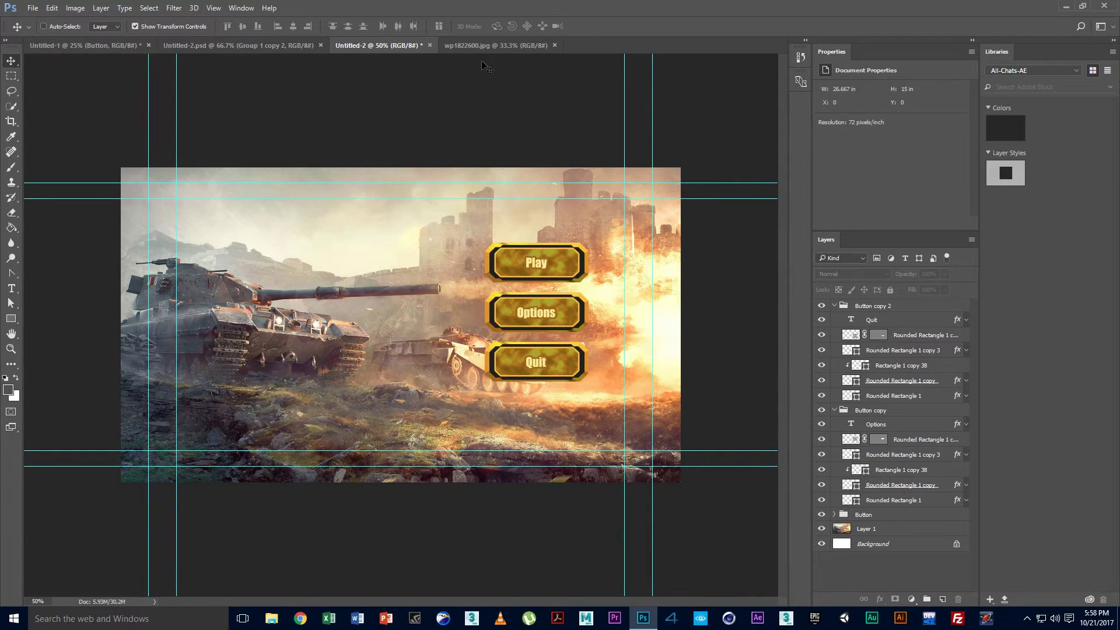
left_click(502, 45)
left_click(554, 46)
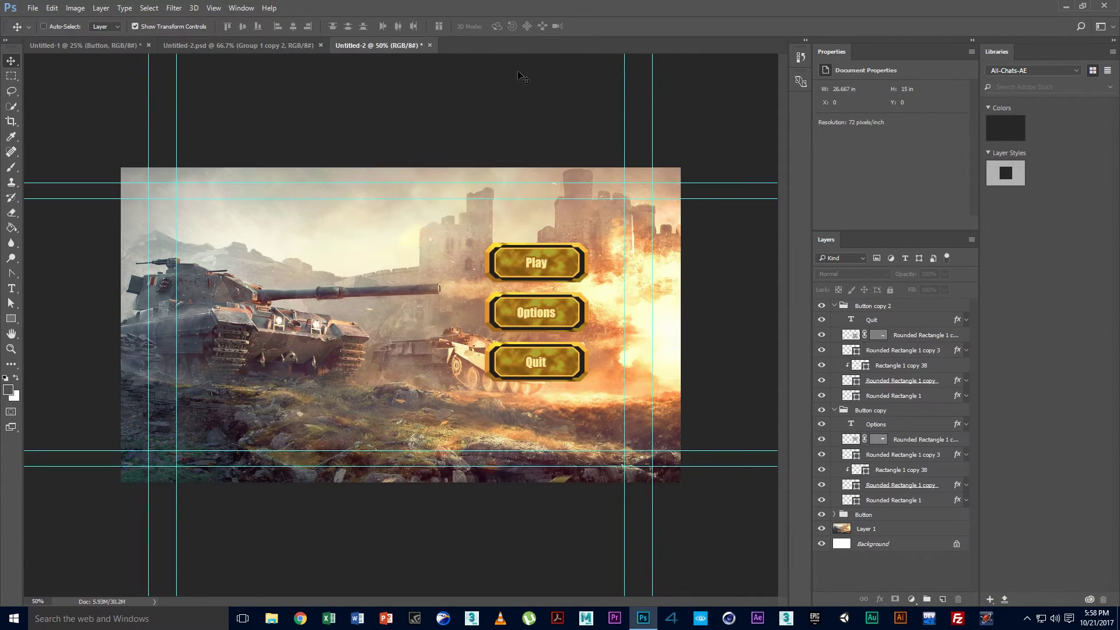
left_click(297, 46)
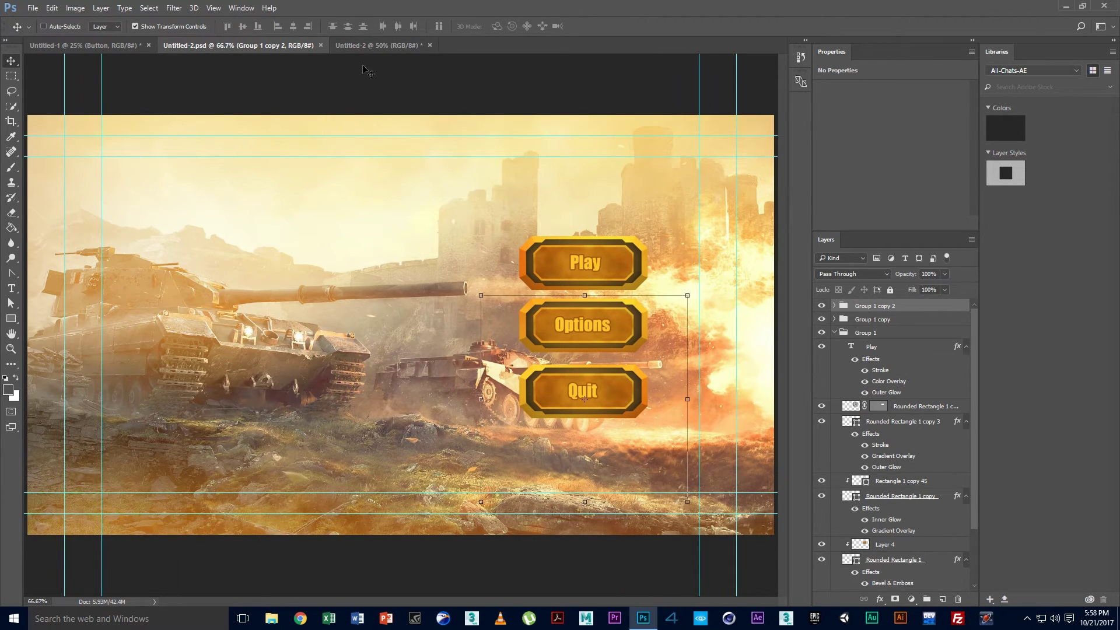
left_click(379, 46)
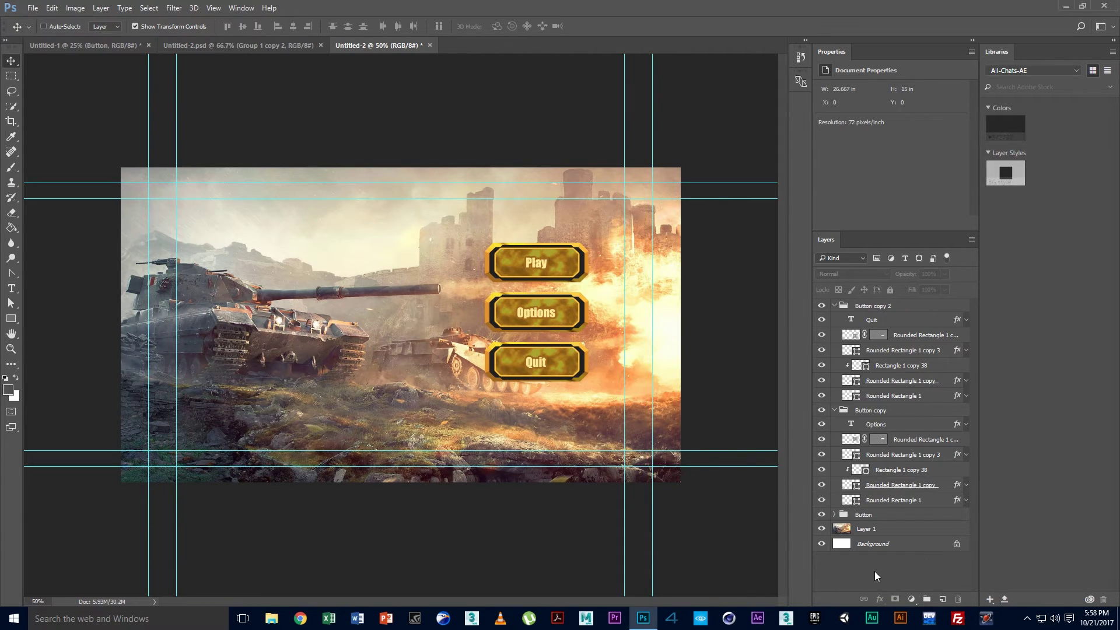
left_click(865, 530)
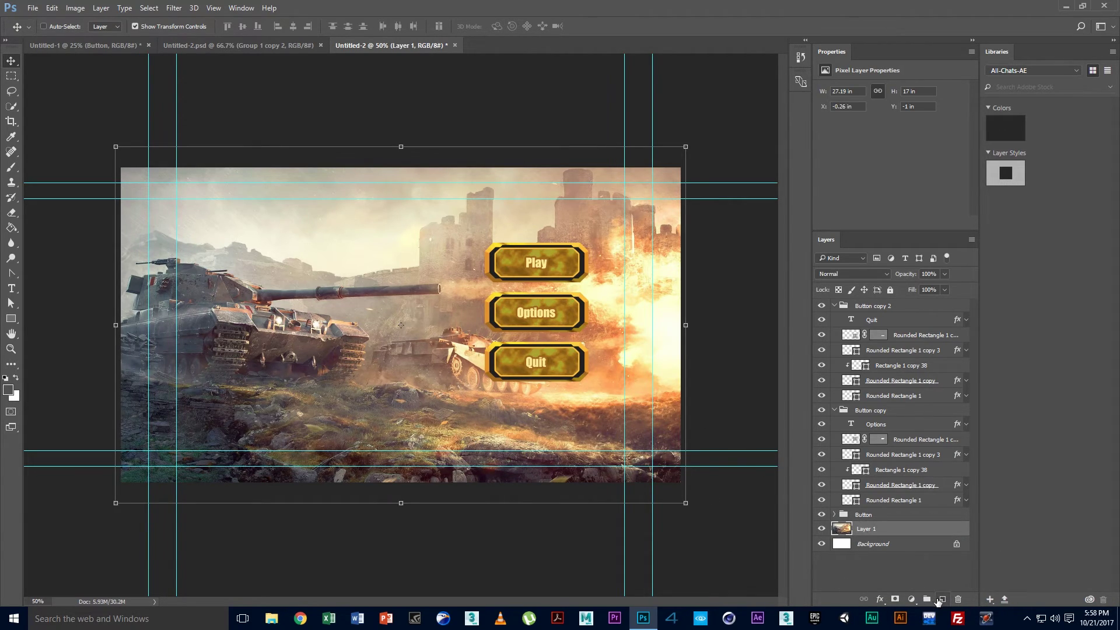
left_click(940, 598)
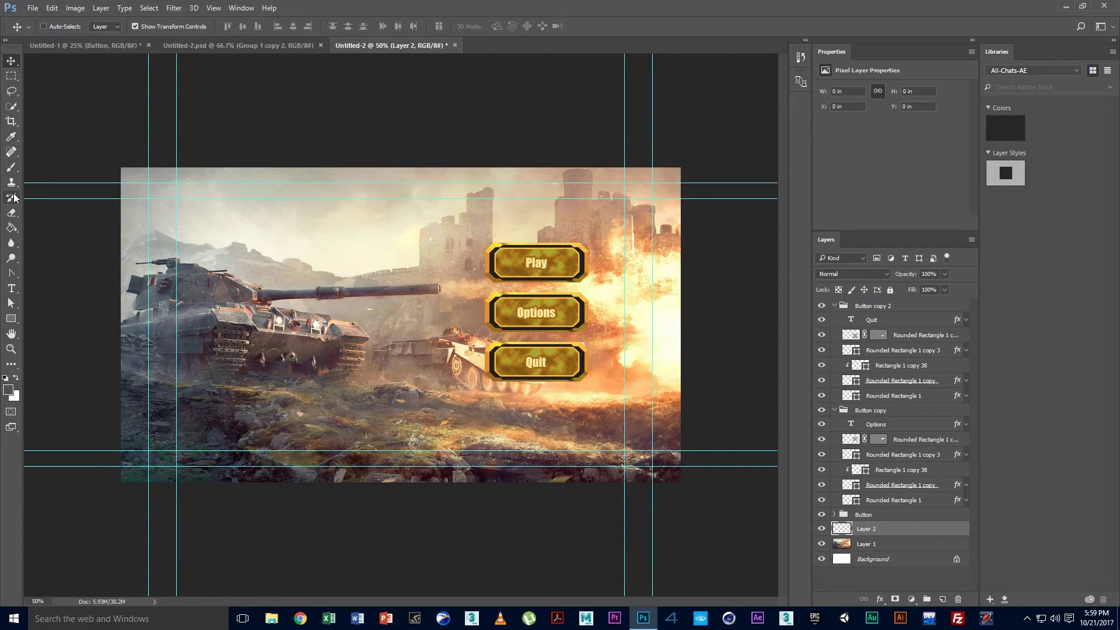
Choose a large soft Brush with 0% hardness, undoing a stray stroke
left_click(11, 245)
left_click(11, 257)
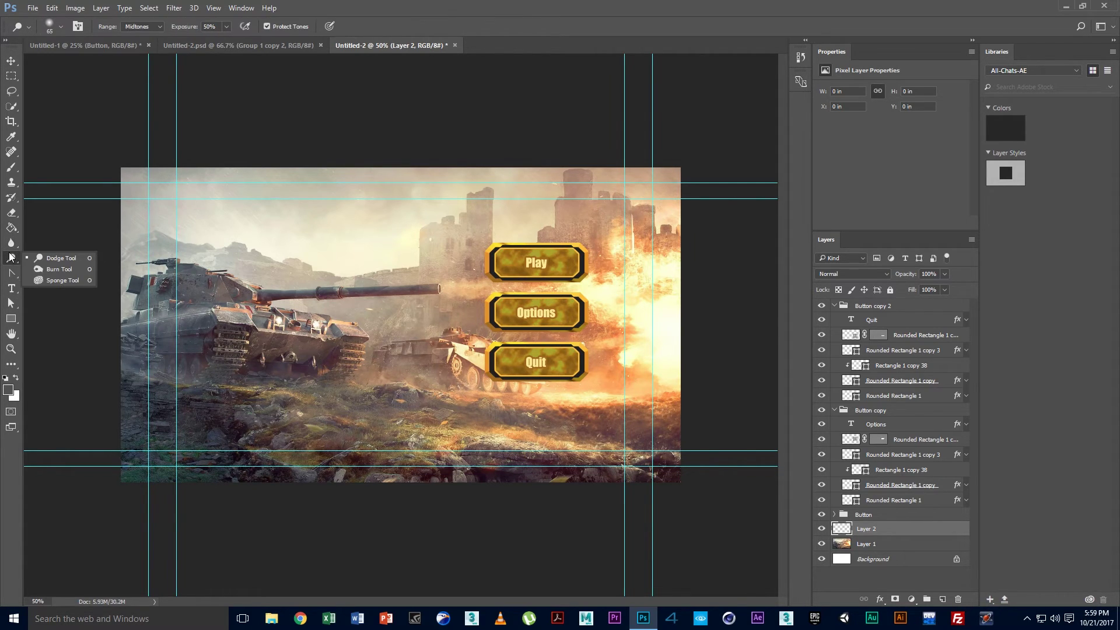
left_click(11, 199)
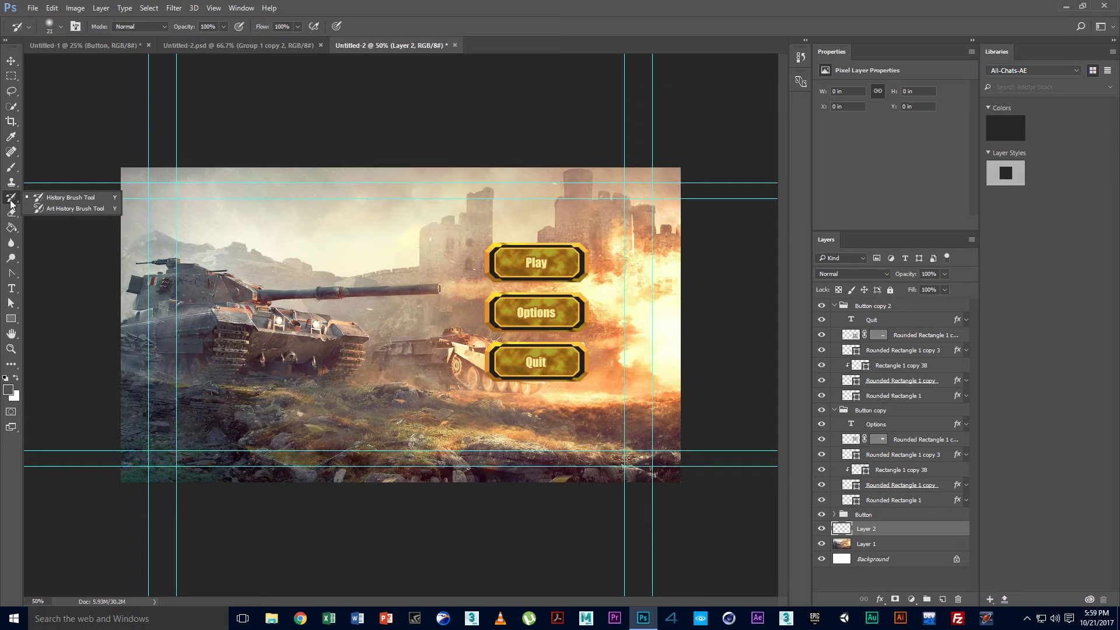
left_click(11, 167)
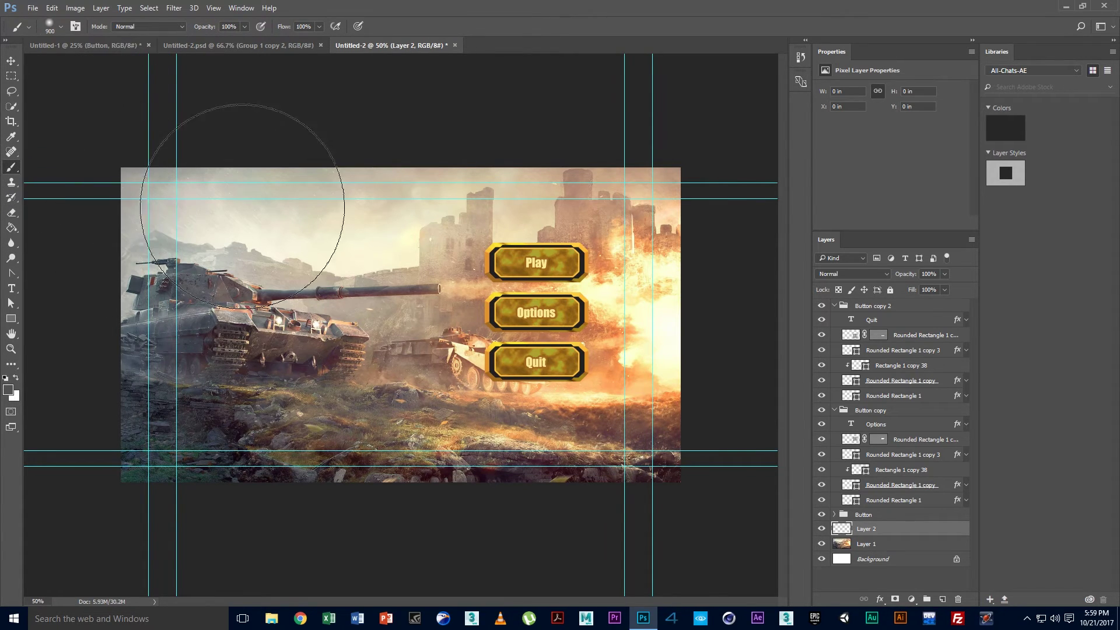
right_click(248, 237)
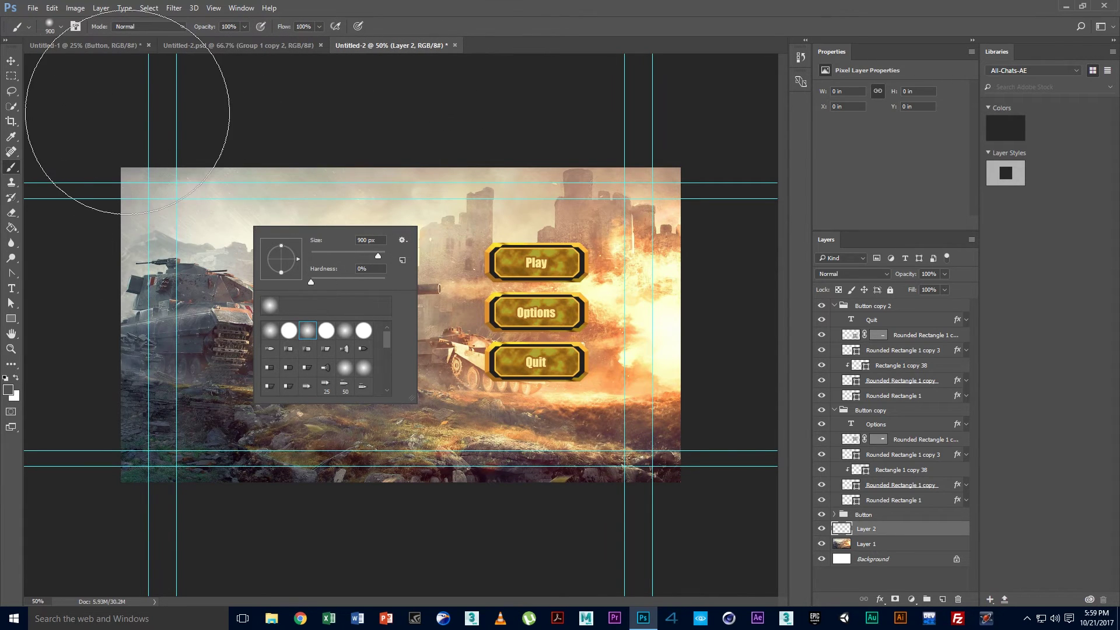
left_click(117, 98)
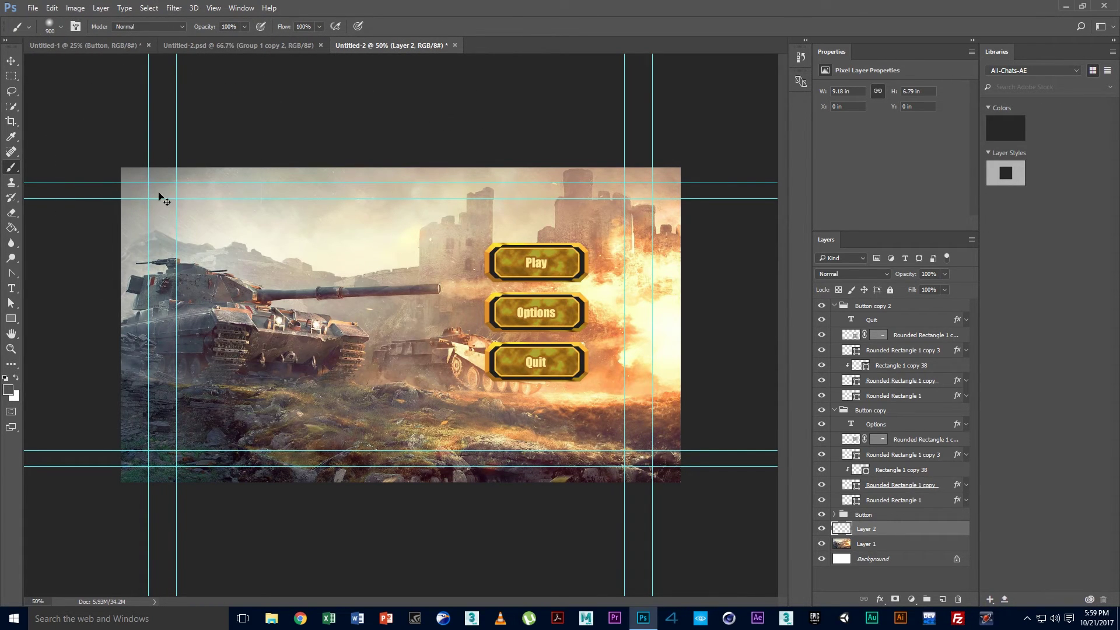
key("ctrl+z")
Set the foreground colour to bright orange ffa313, sampled from the flames near Play
left_click(8, 390)
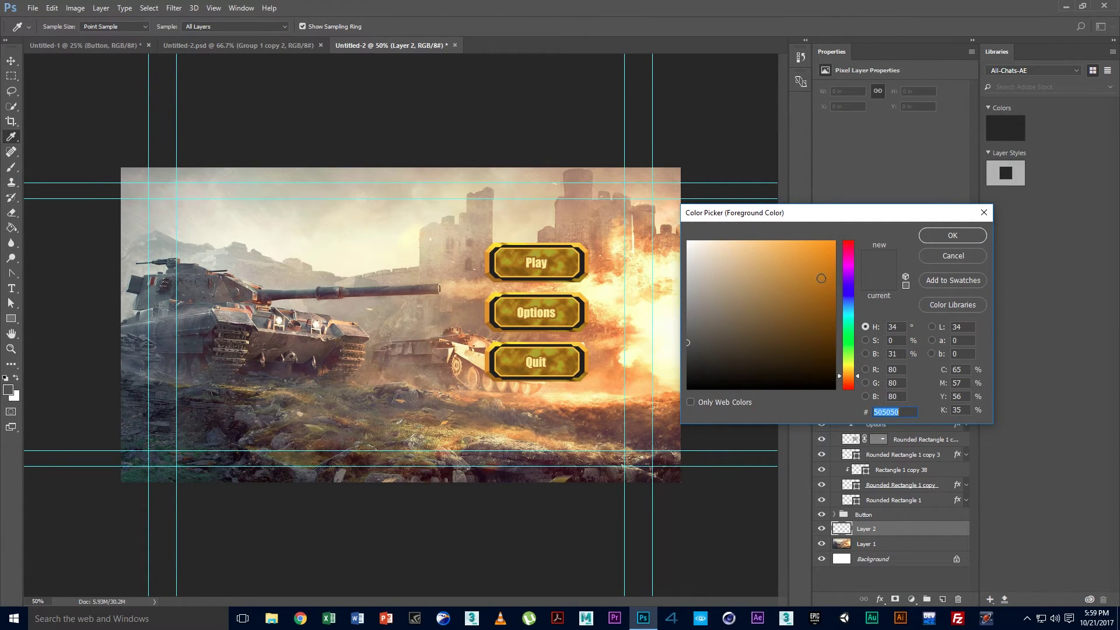
left_click(587, 244)
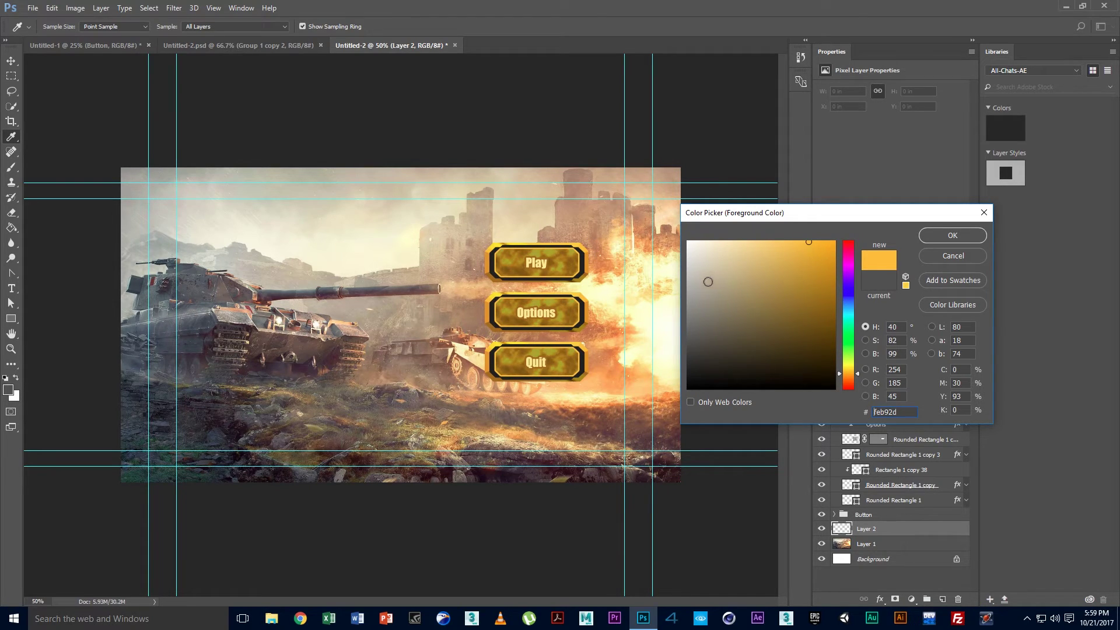
left_click(849, 374)
left_click(812, 256)
left_click_drag(811, 256, 819, 240)
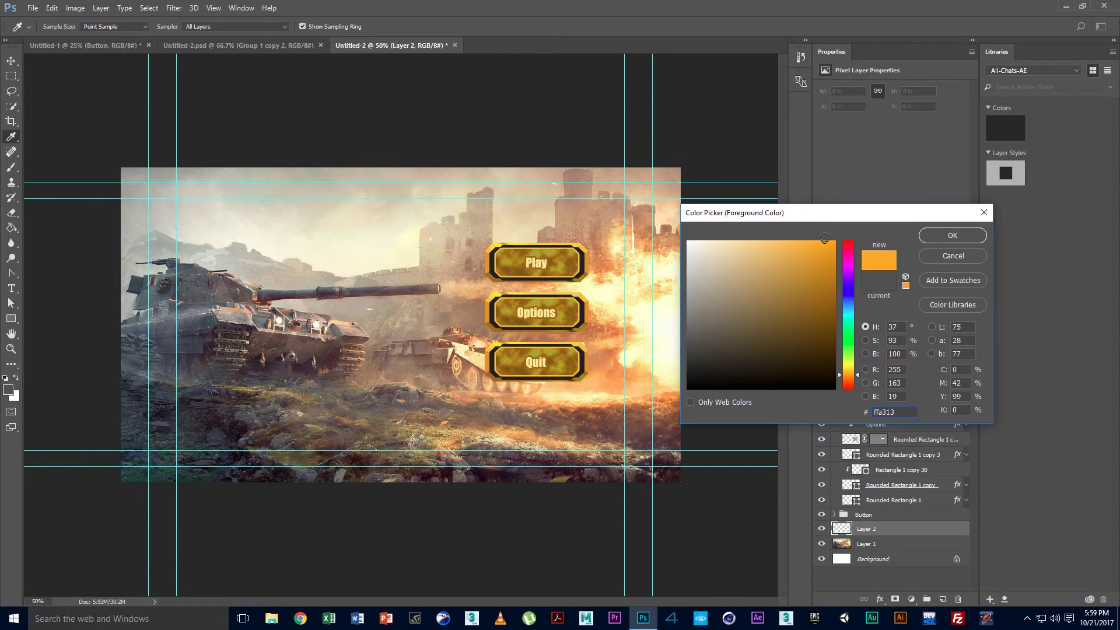
left_click(946, 235)
key("b")
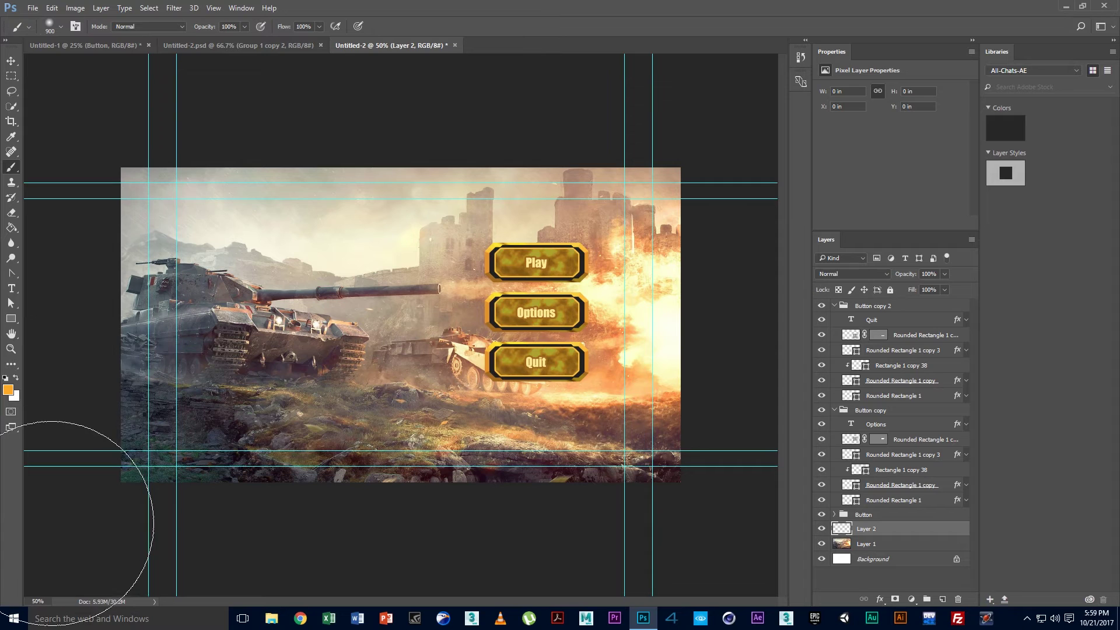
Paint orange across the bottom and top-left on Layer 2 and blend it in Screen mode
mouse_move(50, 523)
left_mouse_down()
mouse_move(250, 488)
mouse_move(900, 499)
left_mouse_up()
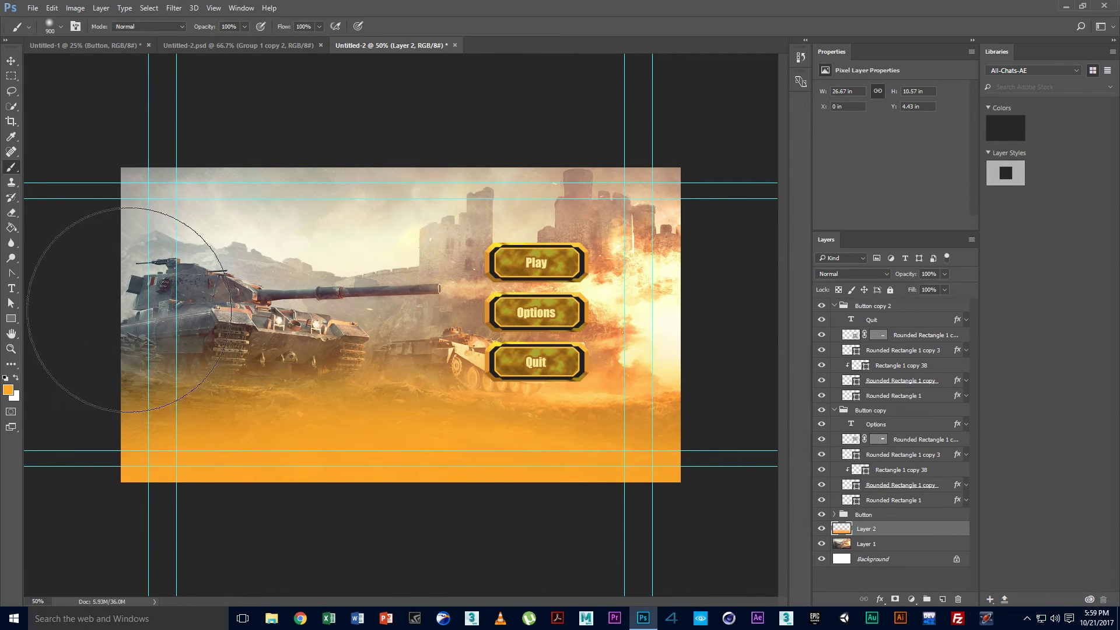
left_click_drag(25, 238, 350, 175)
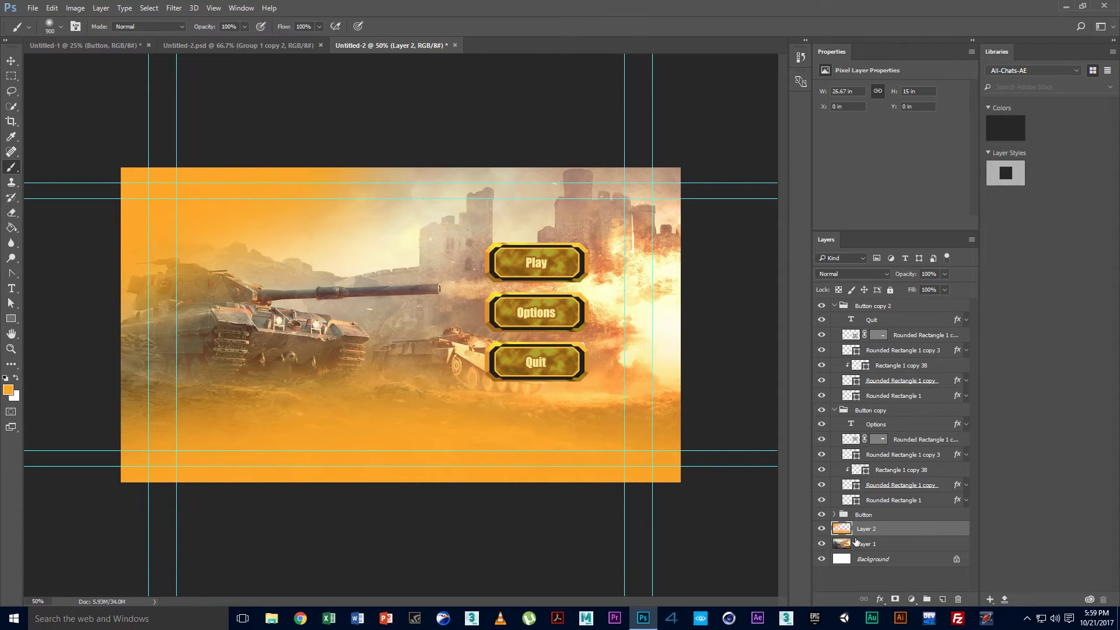
left_click(944, 274)
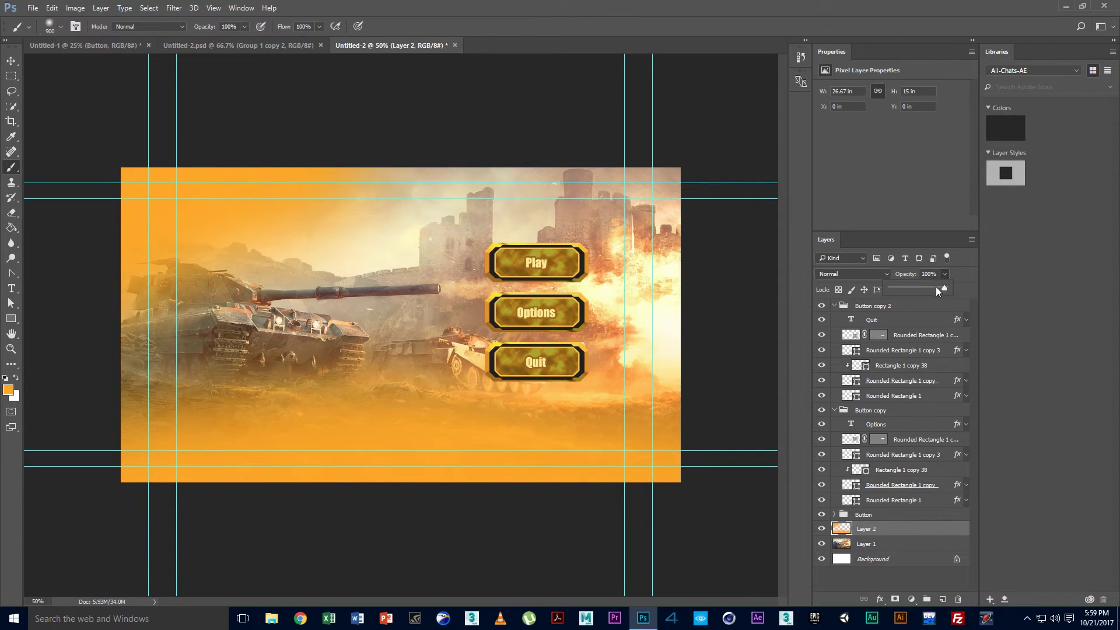
left_click(845, 534)
left_click(851, 275)
left_click(834, 358)
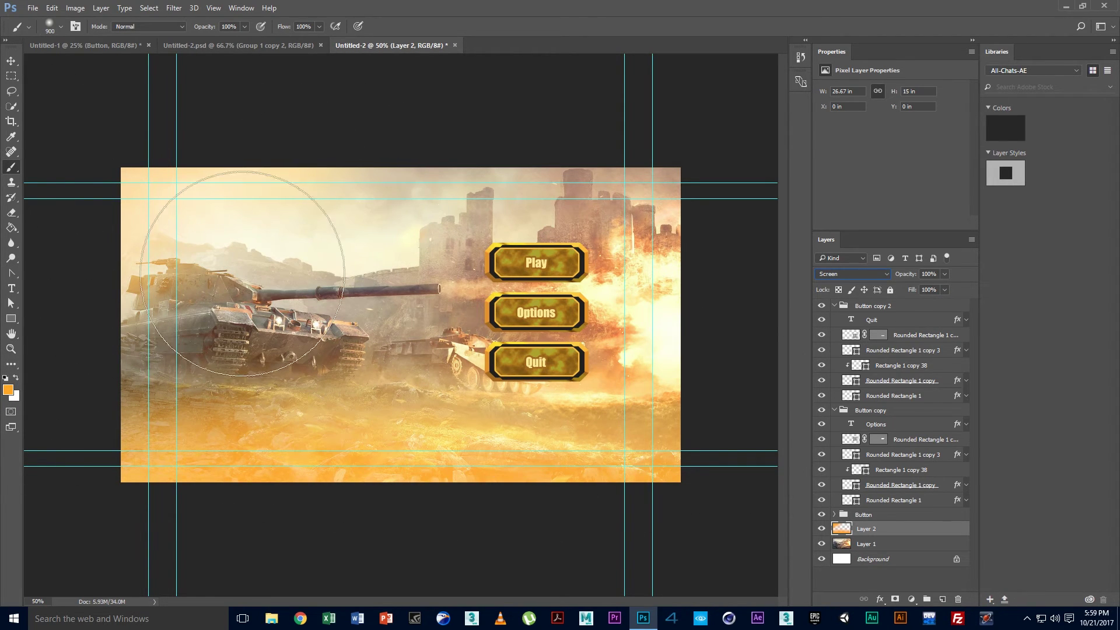
Add Layer 3, paint a bright orange glow on it, and select Layer 2
left_click(940, 599)
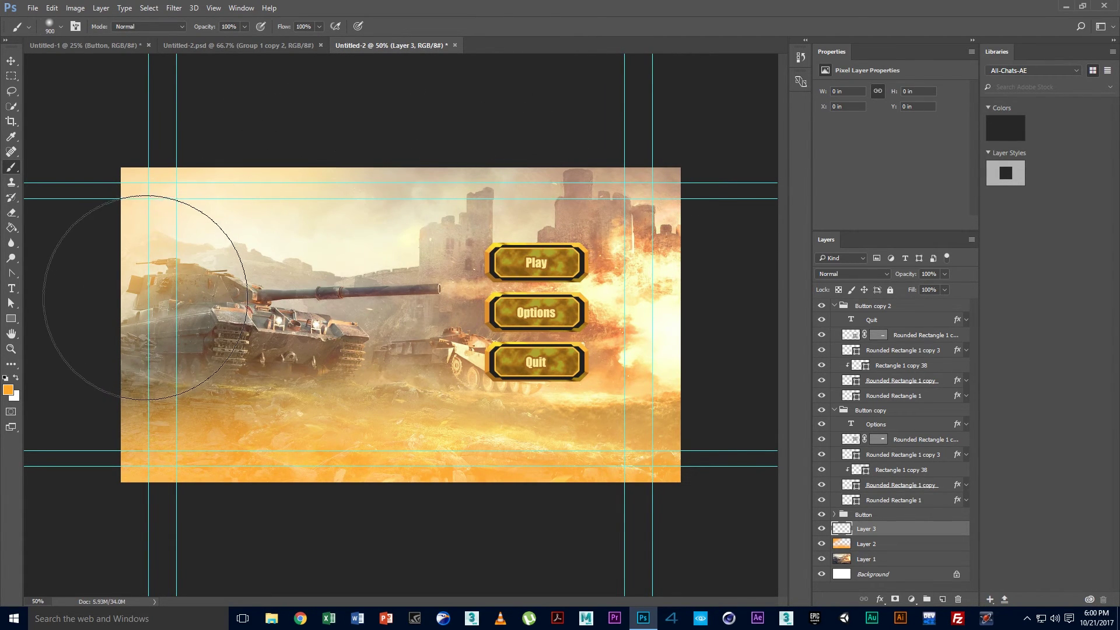
left_click(140, 295)
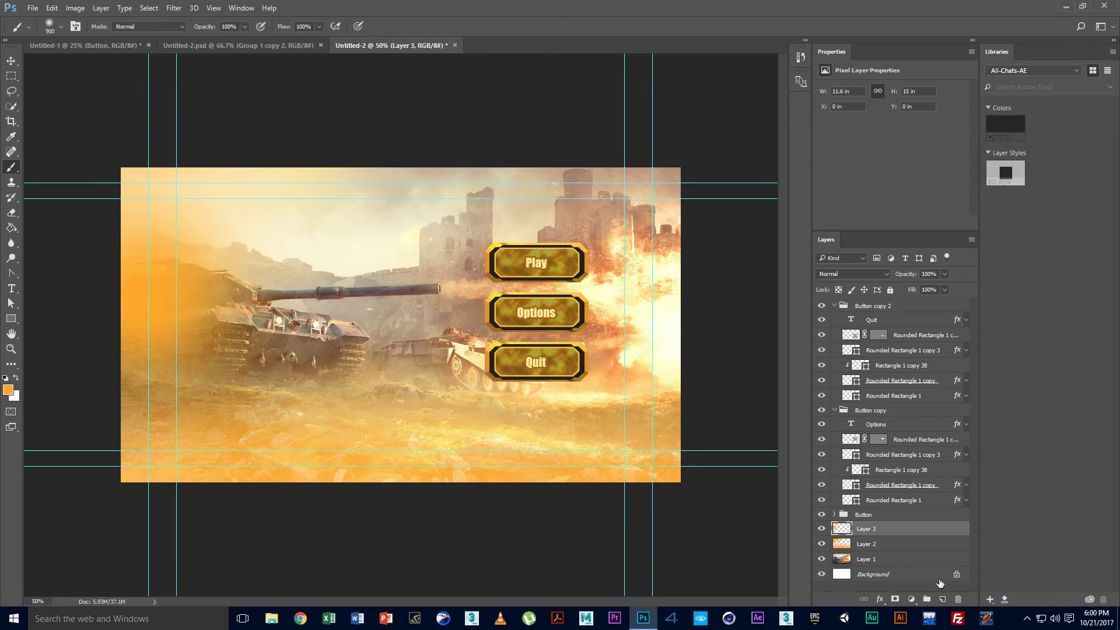
left_click(845, 277)
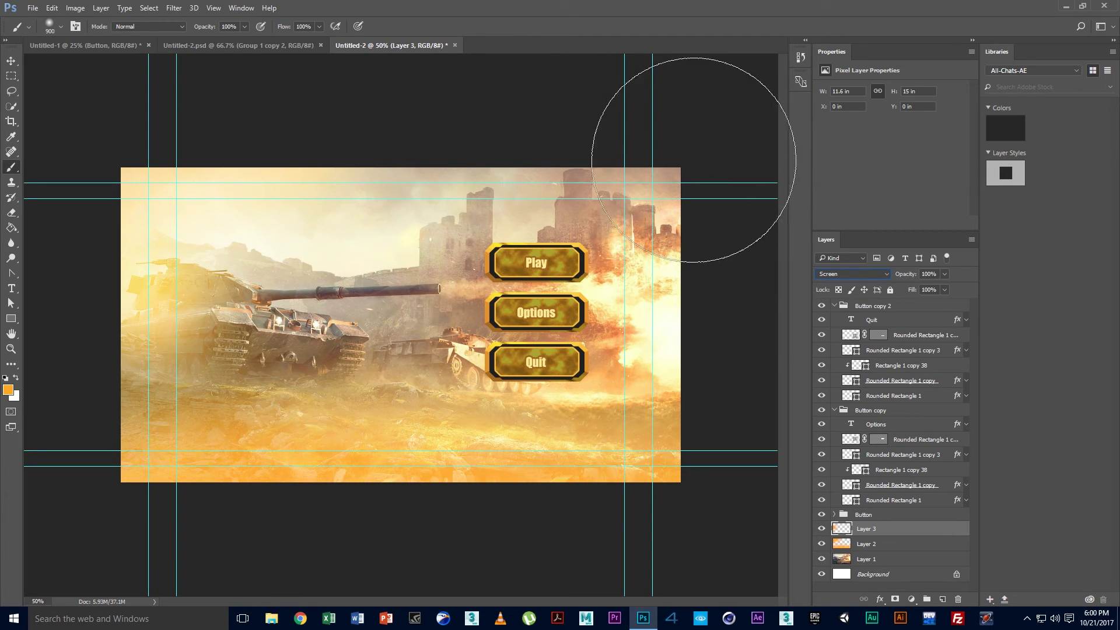
left_click_drag(563, 75, 279, 133)
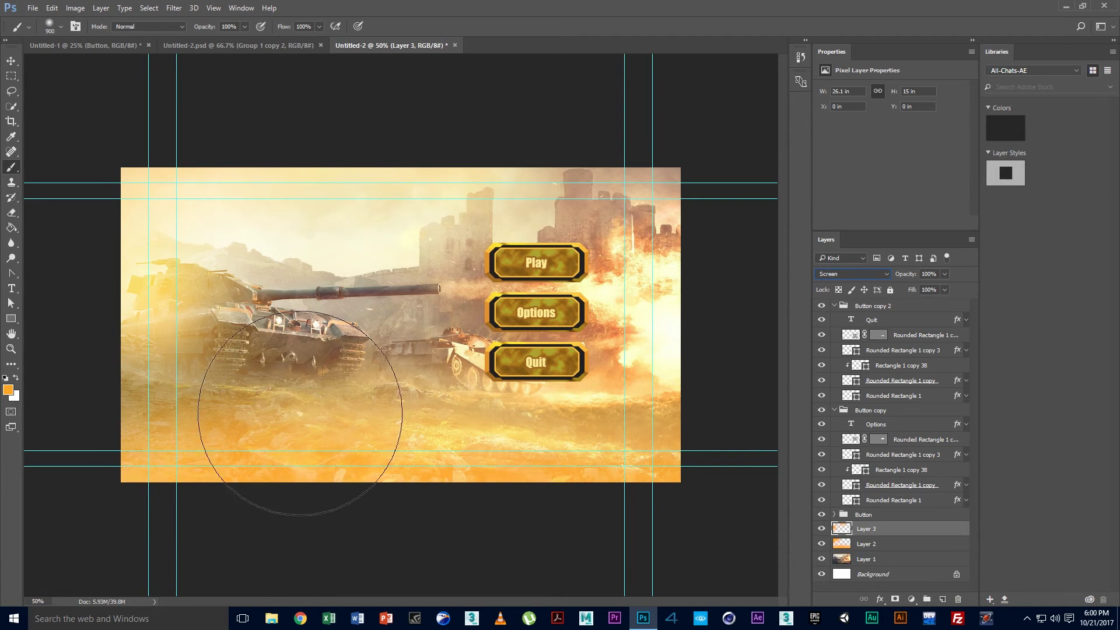
left_click(12, 60)
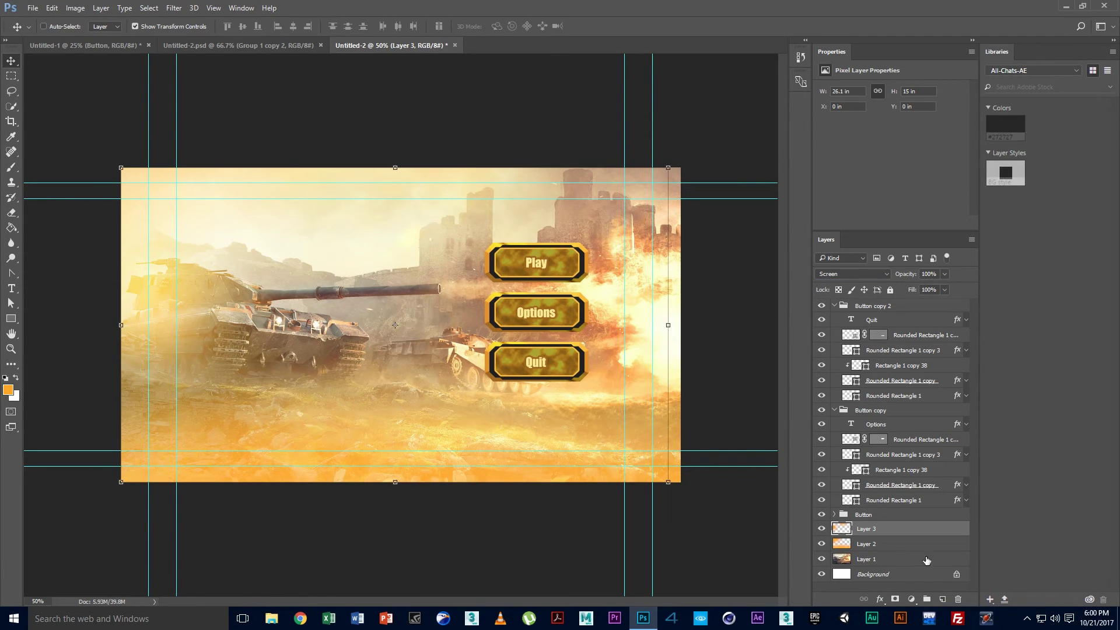
left_click(866, 544)
left_click_drag(461, 449, 456, 467)
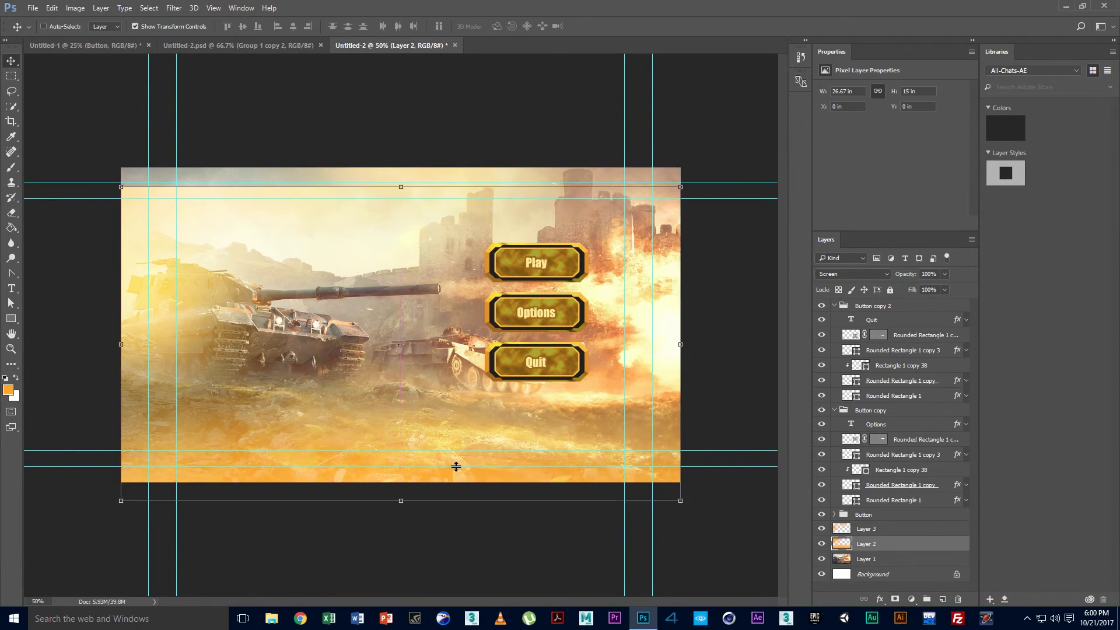
key("ctrl+z")
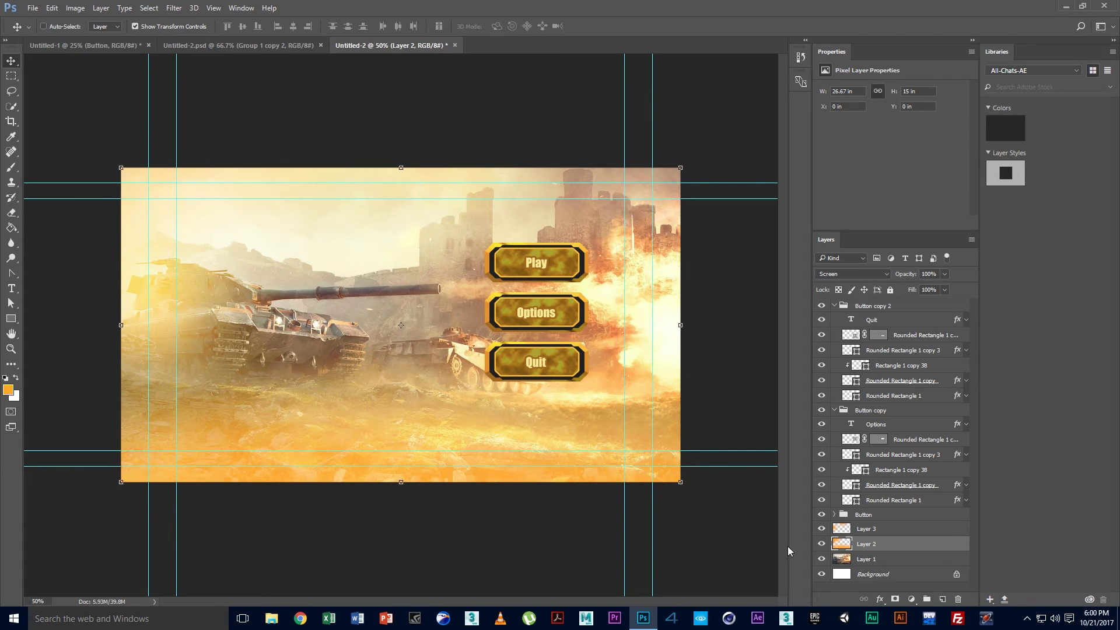
Delete Layer 2 and paint soft orange glow along the top and bottom on new Layer 4
left_click(958, 600)
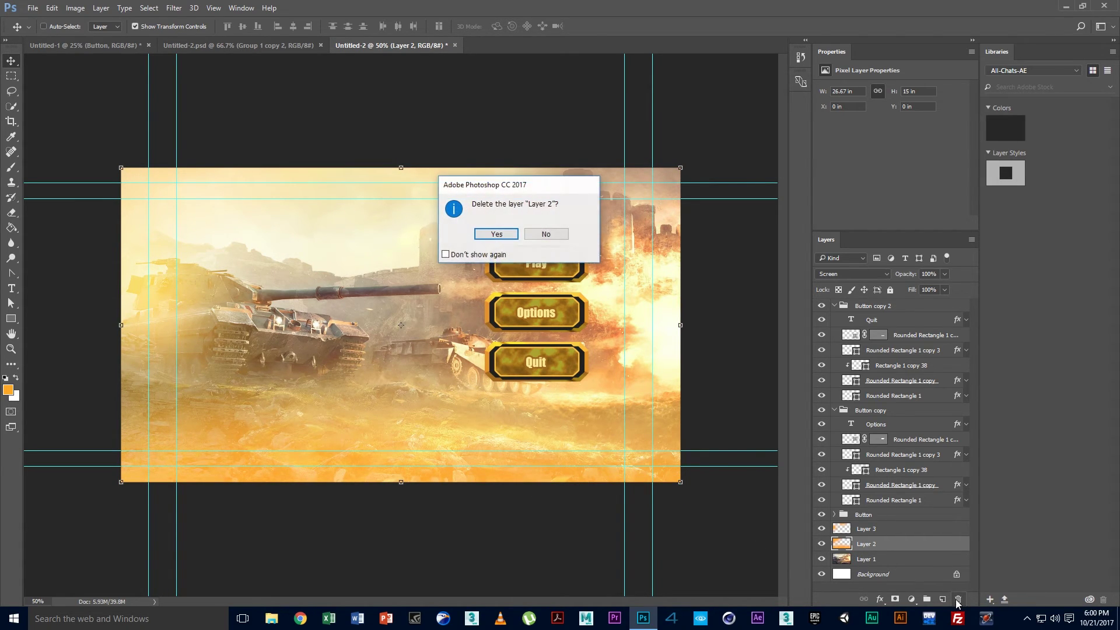
left_click(496, 233)
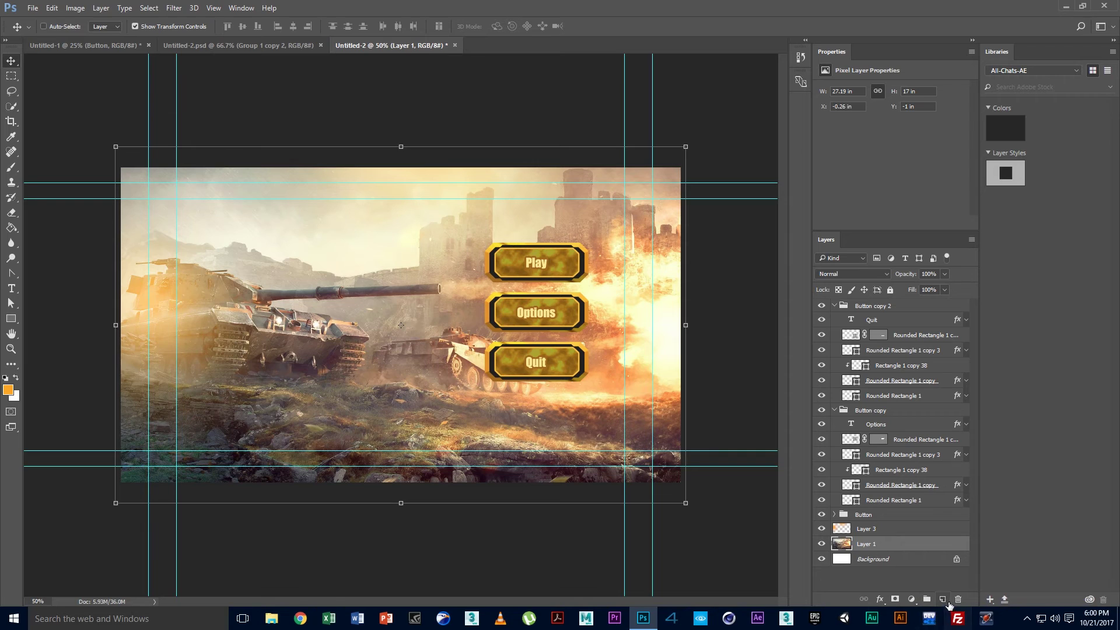
left_click(943, 600)
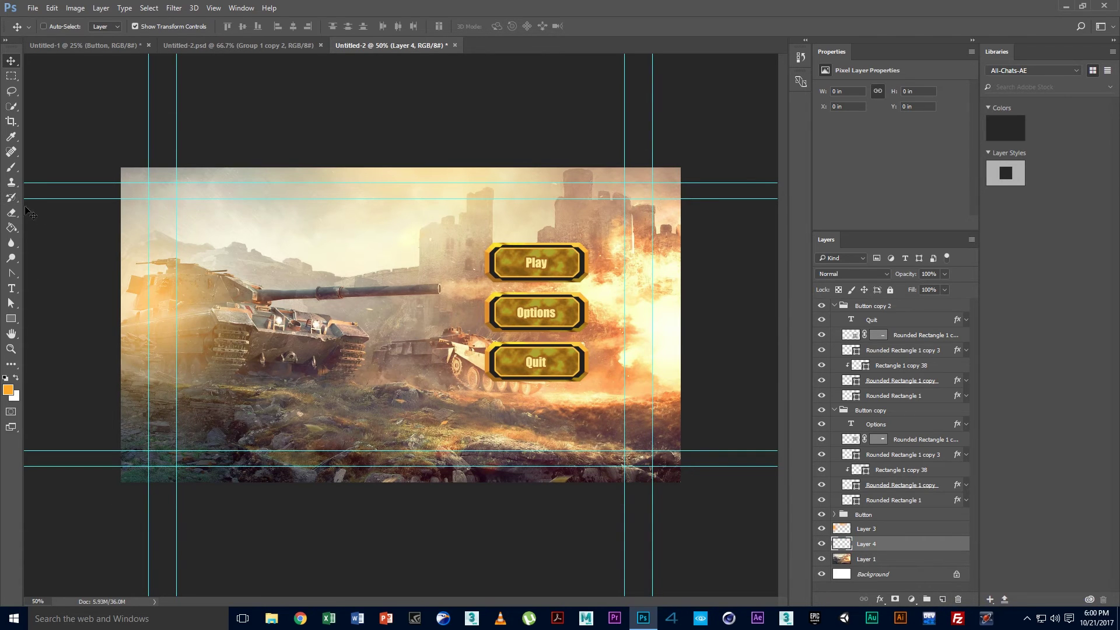
left_click(11, 168)
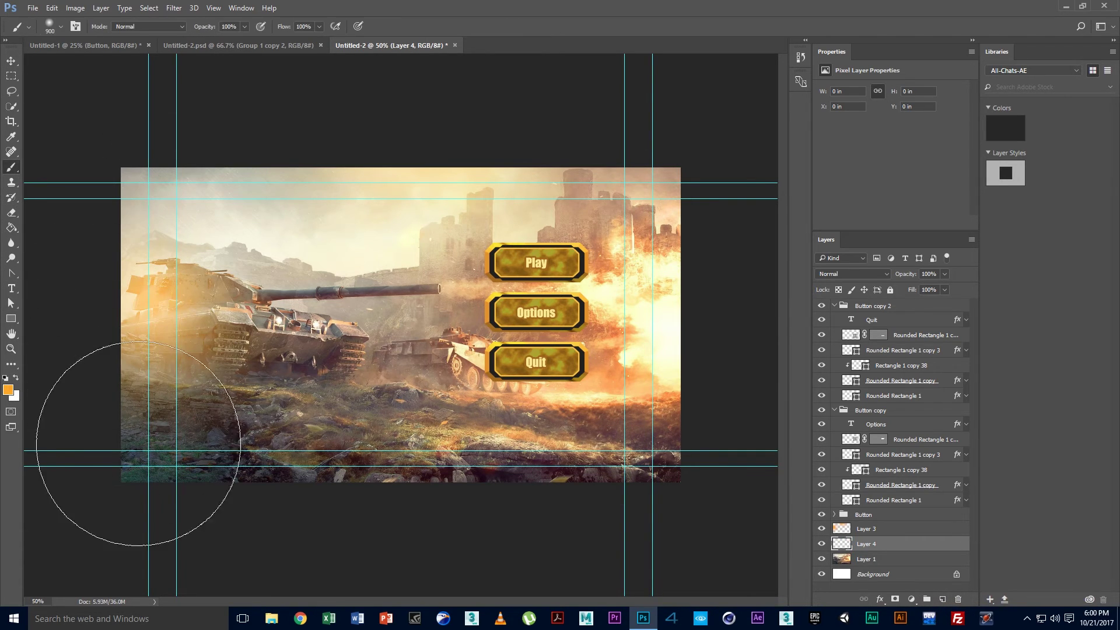
left_click_drag(163, 528, 655, 538)
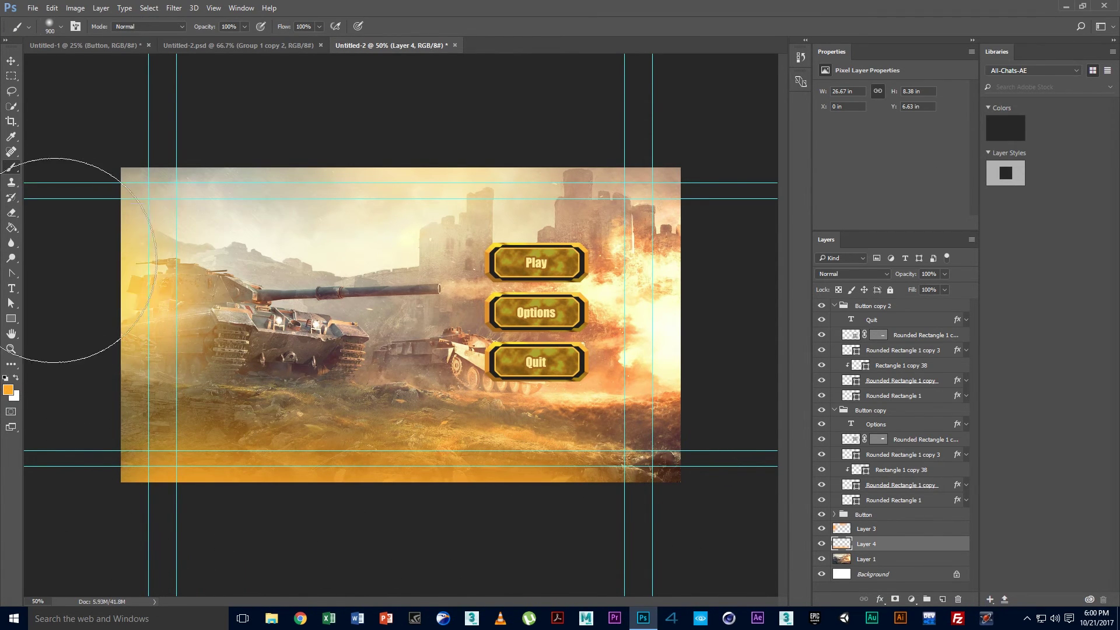
mouse_move(113, 113)
left_mouse_down()
mouse_move(390, 76)
mouse_move(758, 444)
mouse_move(584, 514)
left_mouse_up()
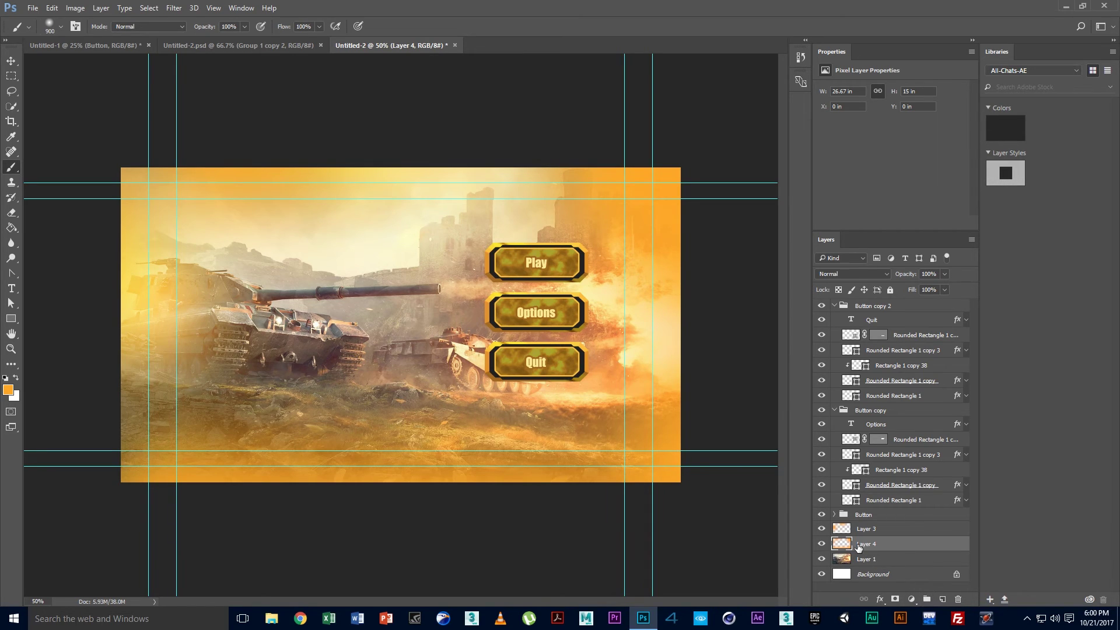
Set Layer 4 to Screen blending and view Untitled-2.psd for comparison
left_click(853, 274)
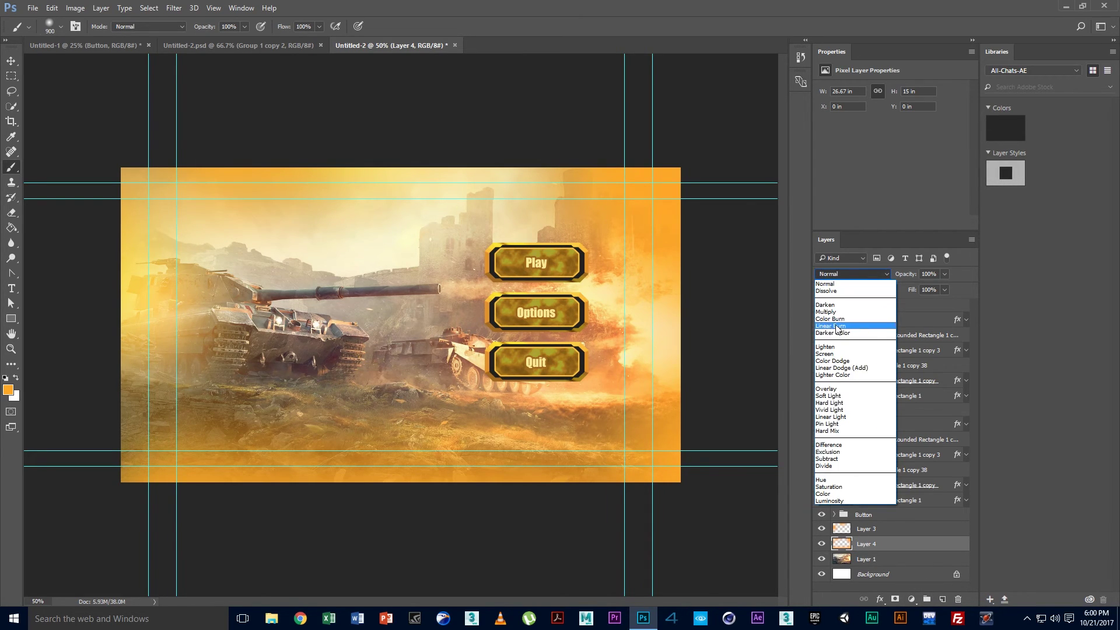
left_click(826, 354)
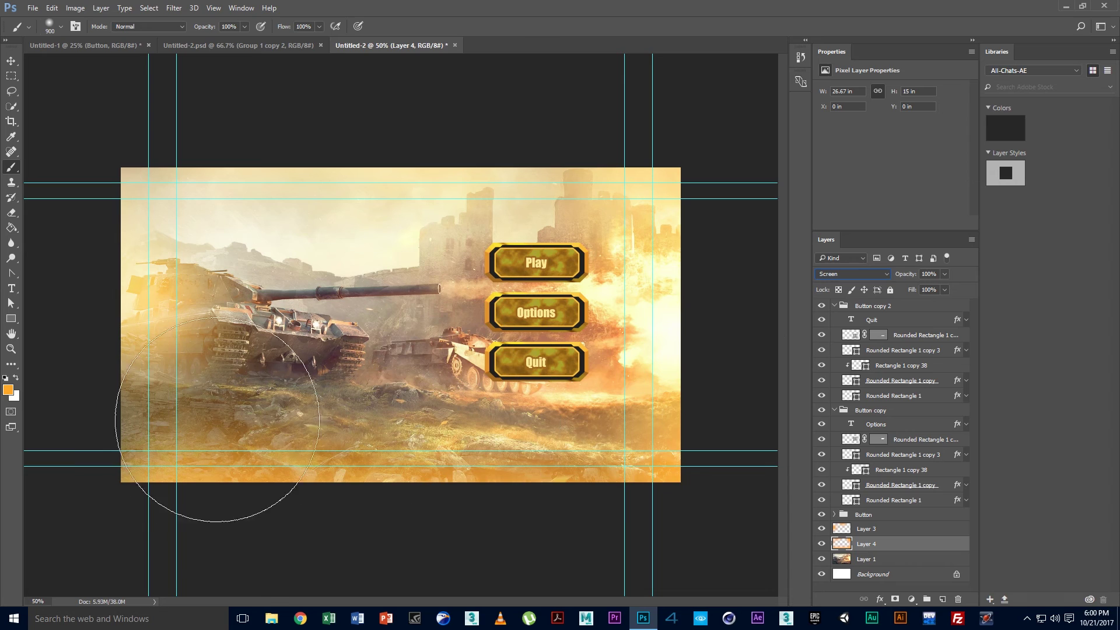
left_click(10, 62)
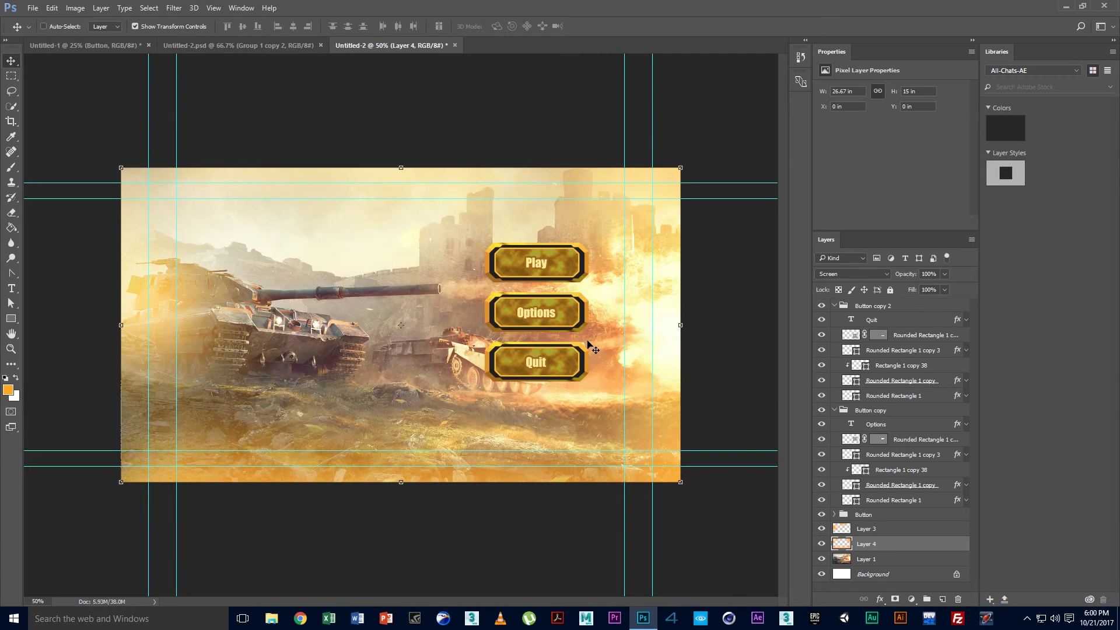
left_click(289, 46)
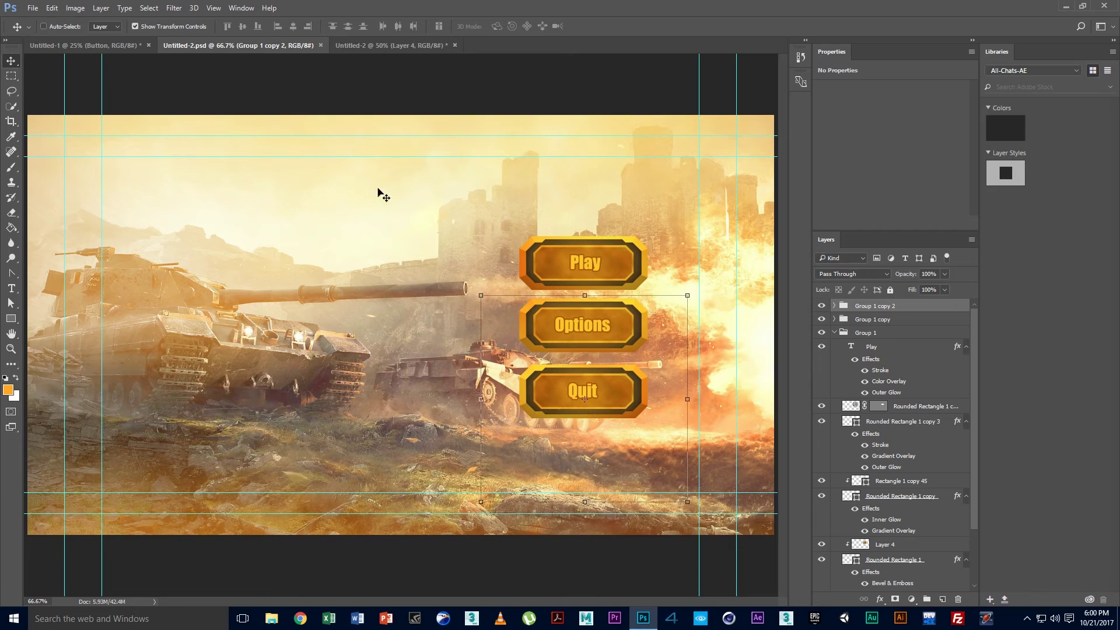
Collapse both Button copy groups, expand the Button group and hide the Play texture layer
left_click(385, 44)
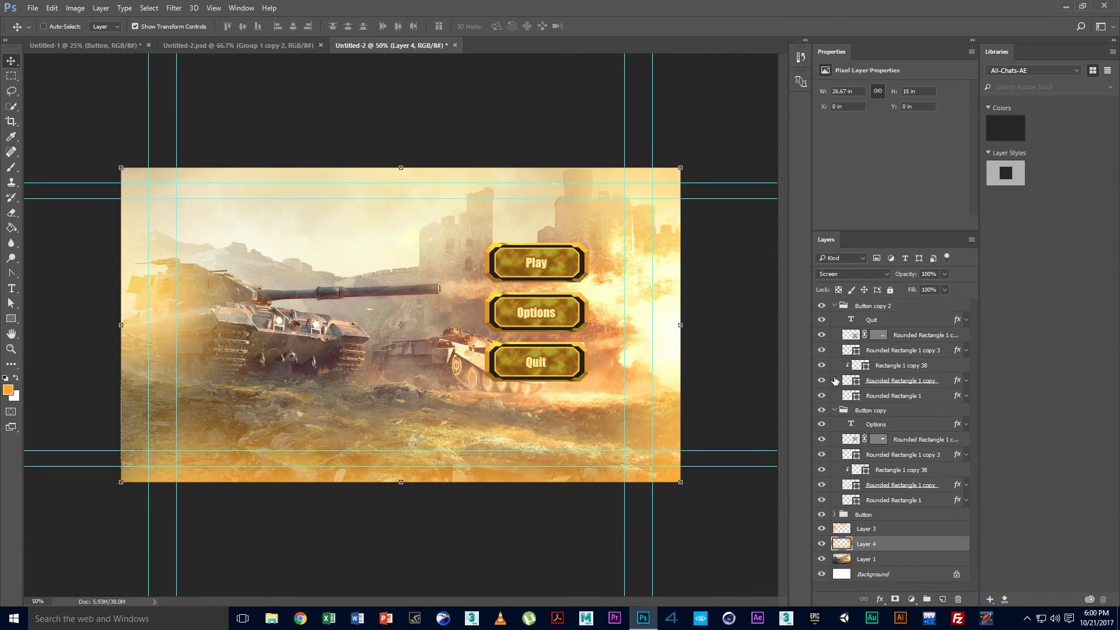
left_click(835, 306)
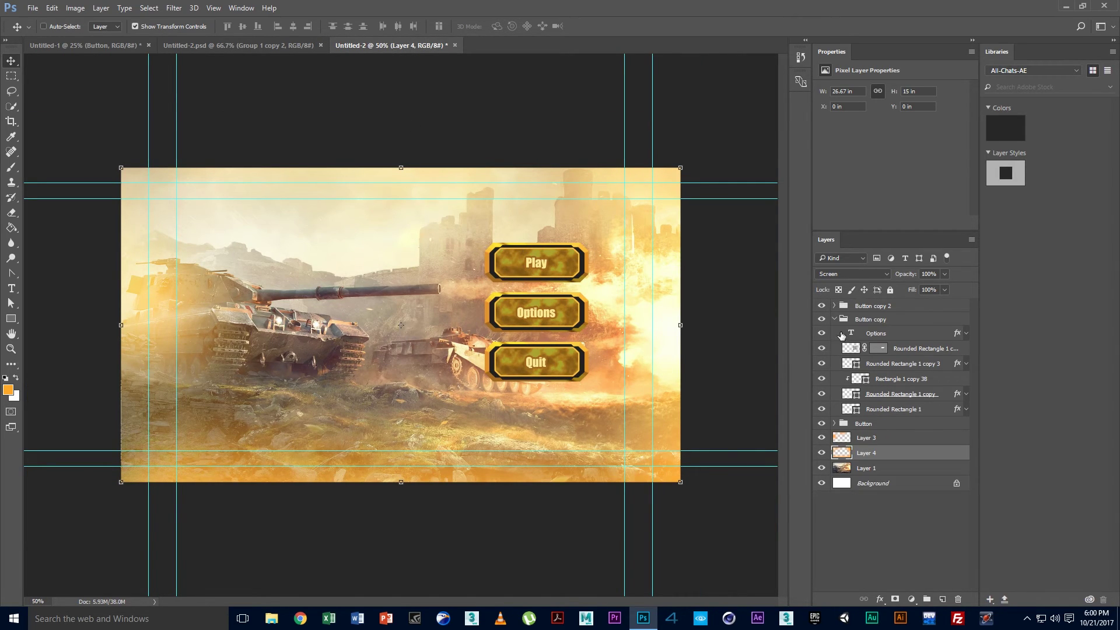
left_click(867, 467)
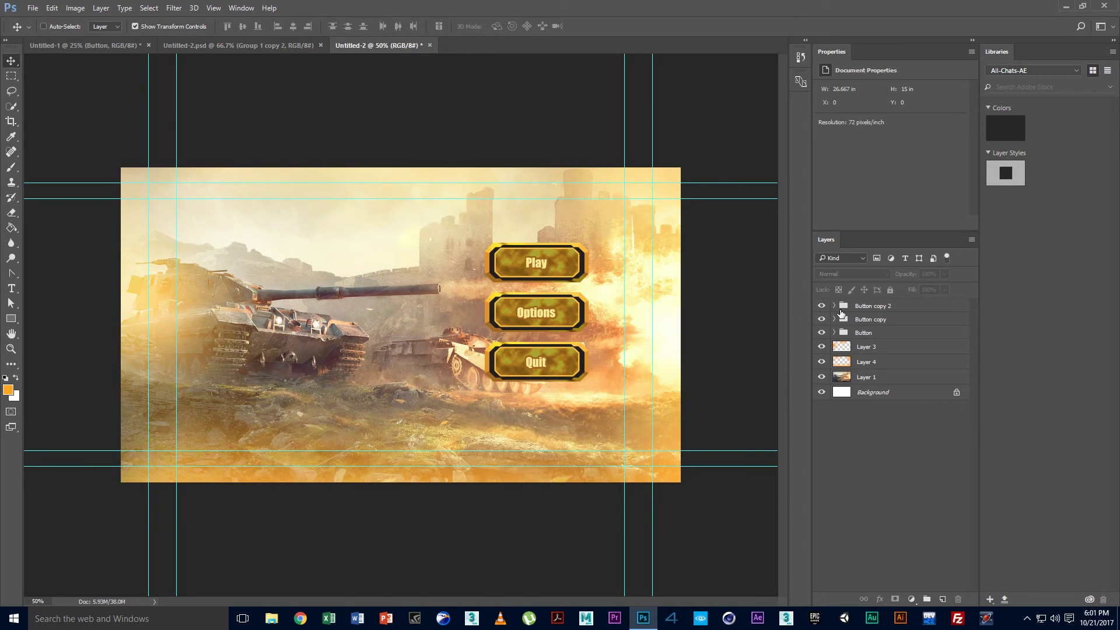
left_click(835, 333)
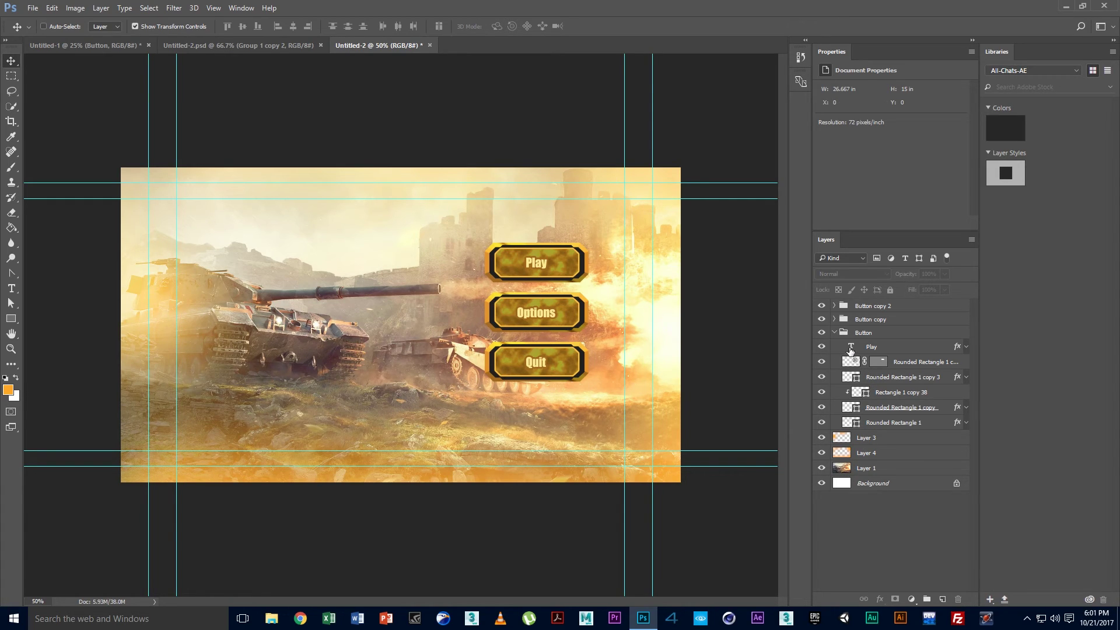
left_click(821, 362)
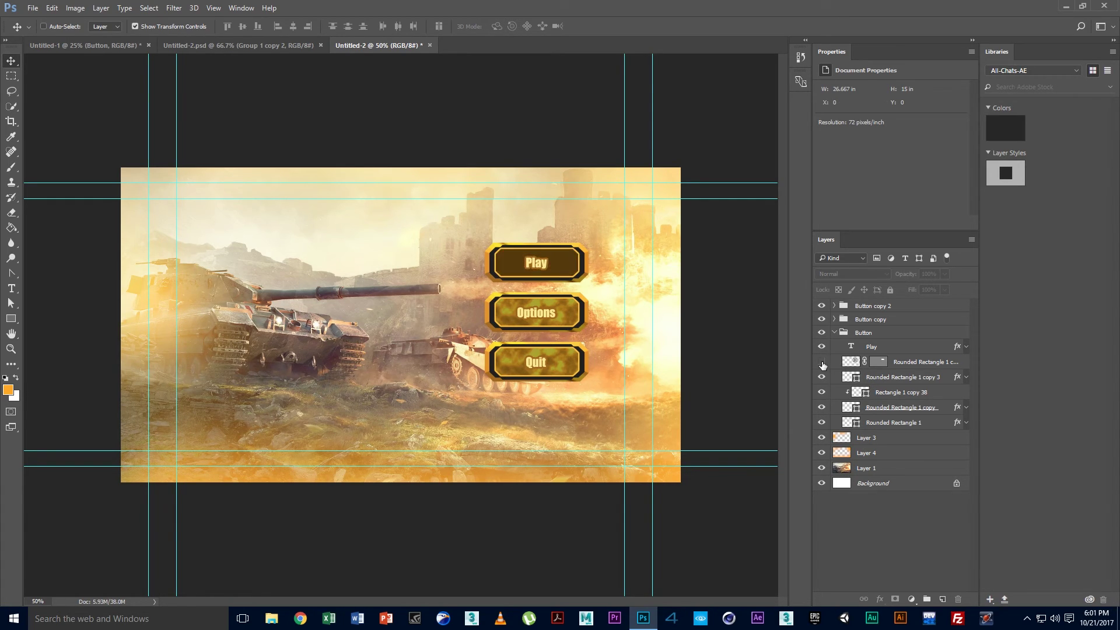
Compare texture visibility, then set Rounded Rectangle 1 copy 4 to 25% opacity
left_click(821, 362)
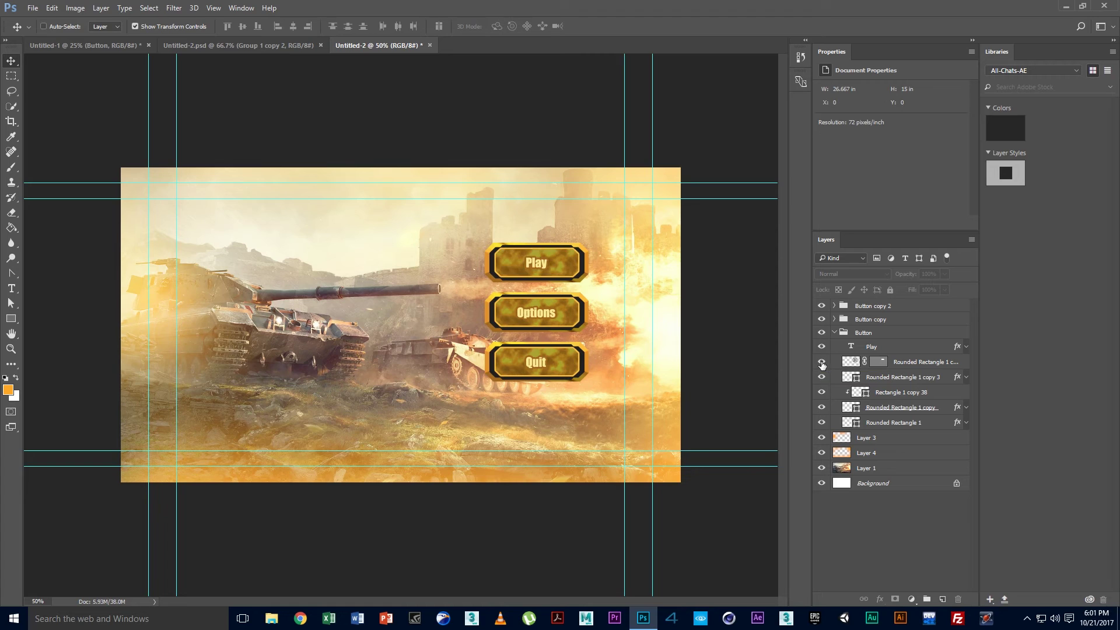
left_click(822, 377)
left_click(821, 377)
left_click(849, 366)
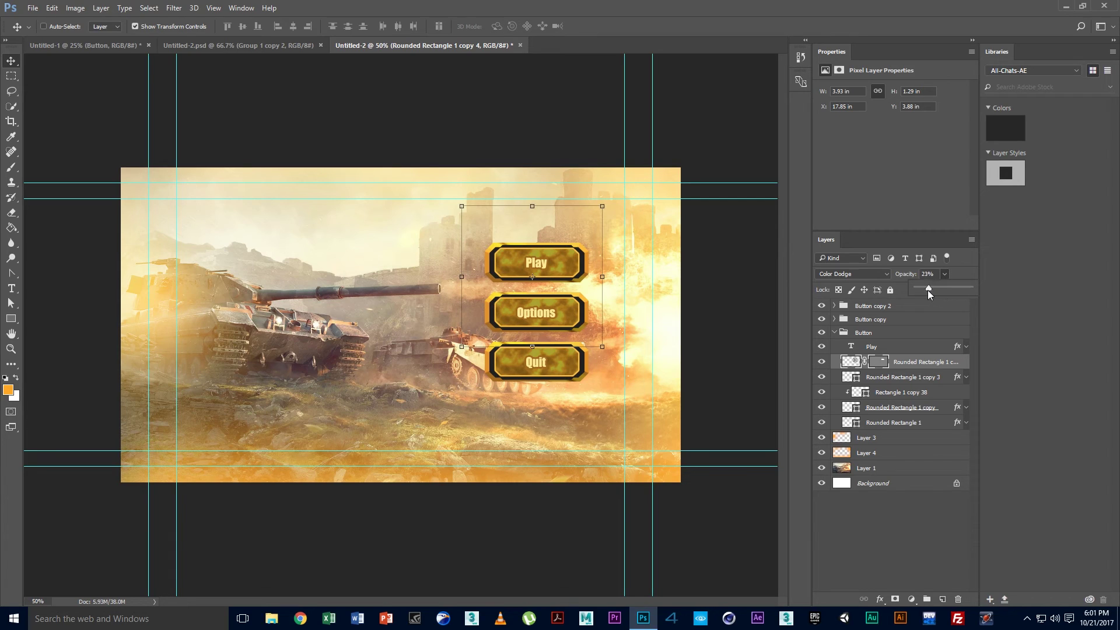
left_click_drag(928, 290, 928, 291)
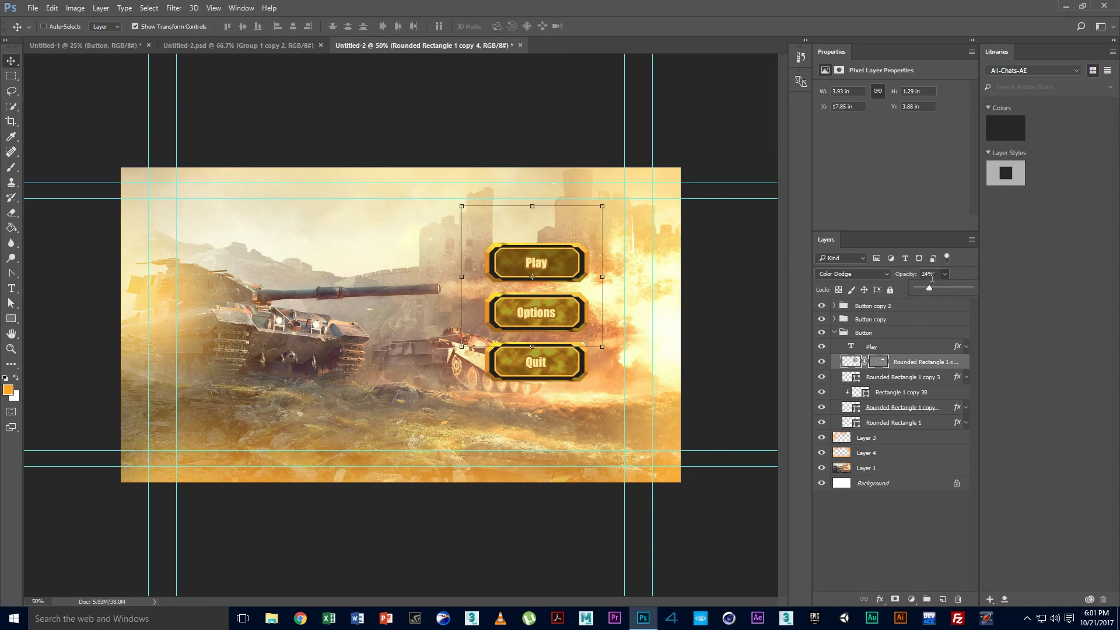
left_click(930, 274)
key("BackSpace")
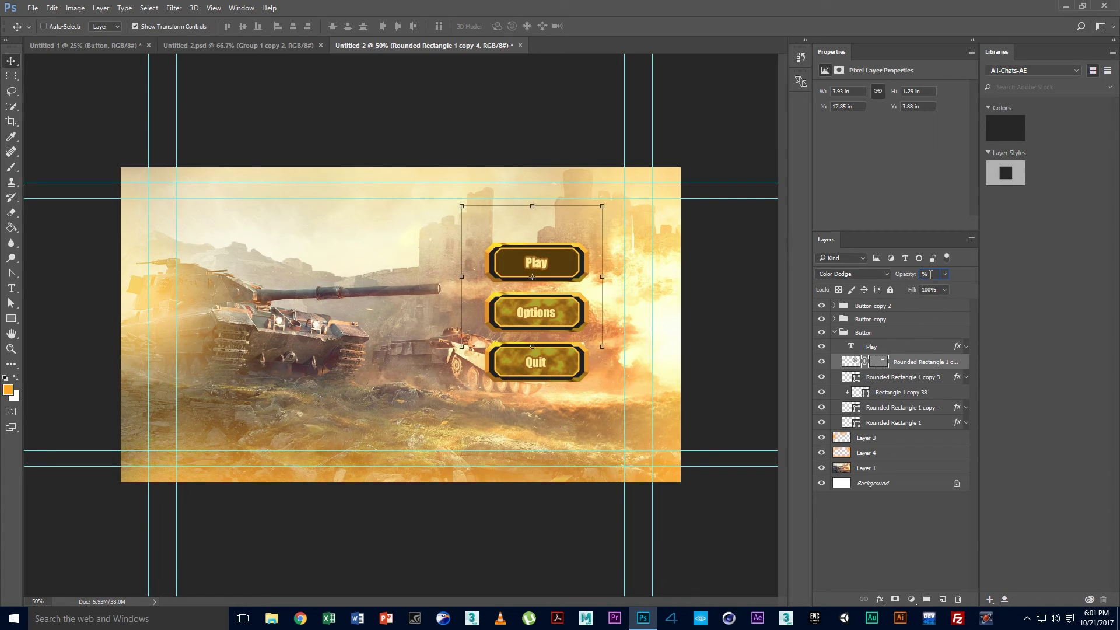
type("25")
key("Return")
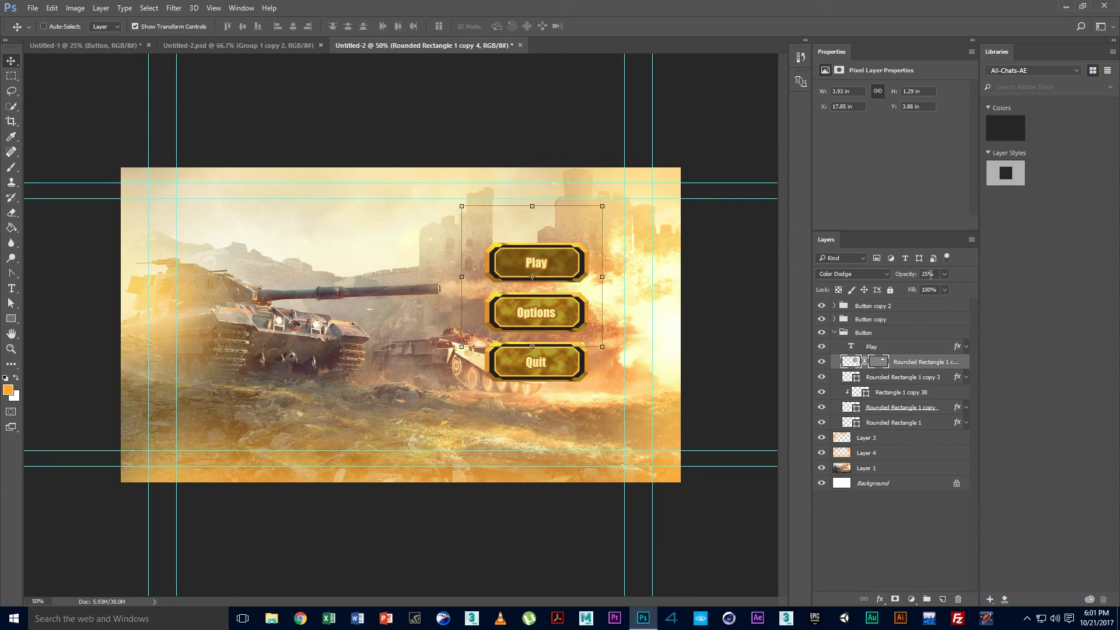
Try shrinking the Play shape (copy 3) with Free Transform, cancel, then select the Button copy group
left_click(847, 379)
key("ctrl+t")
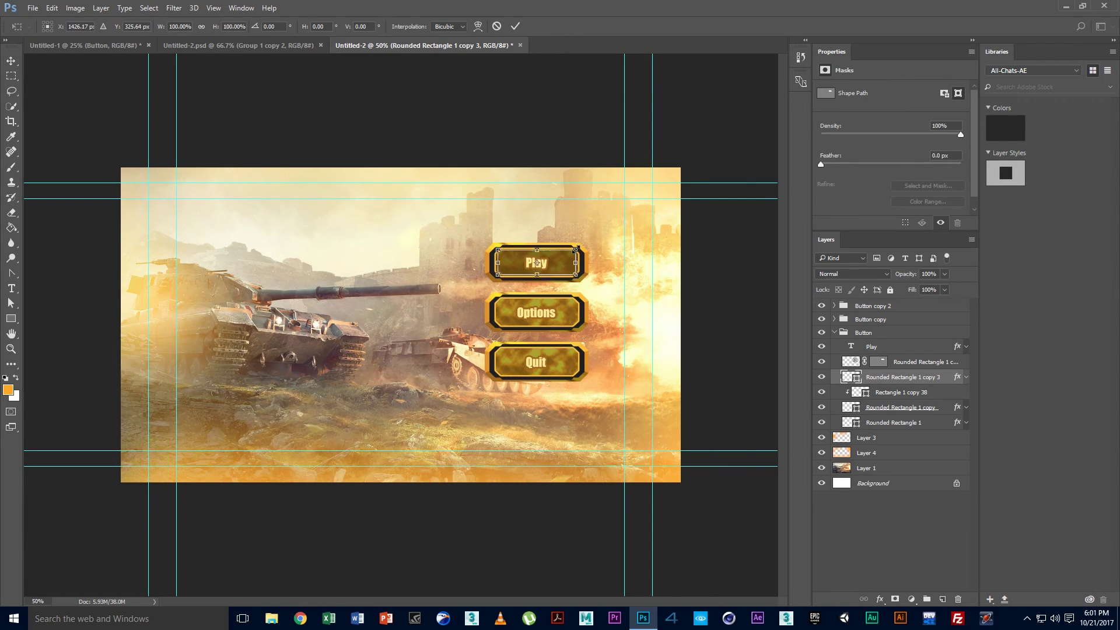
left_click_drag(575, 250, 575, 249)
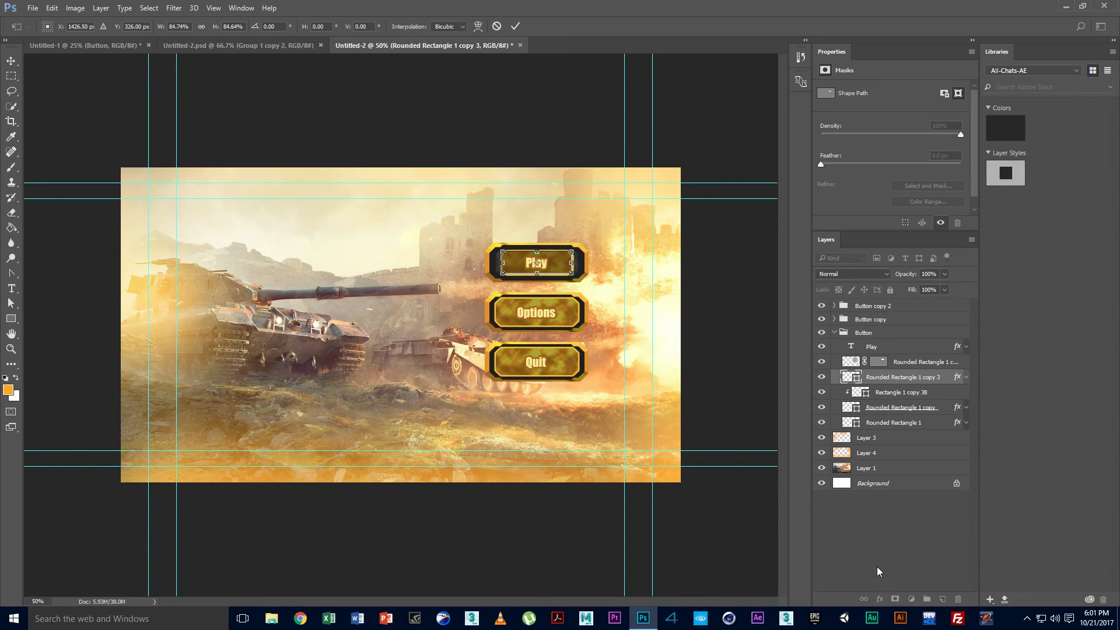
key("Escape")
key("ctrl+t")
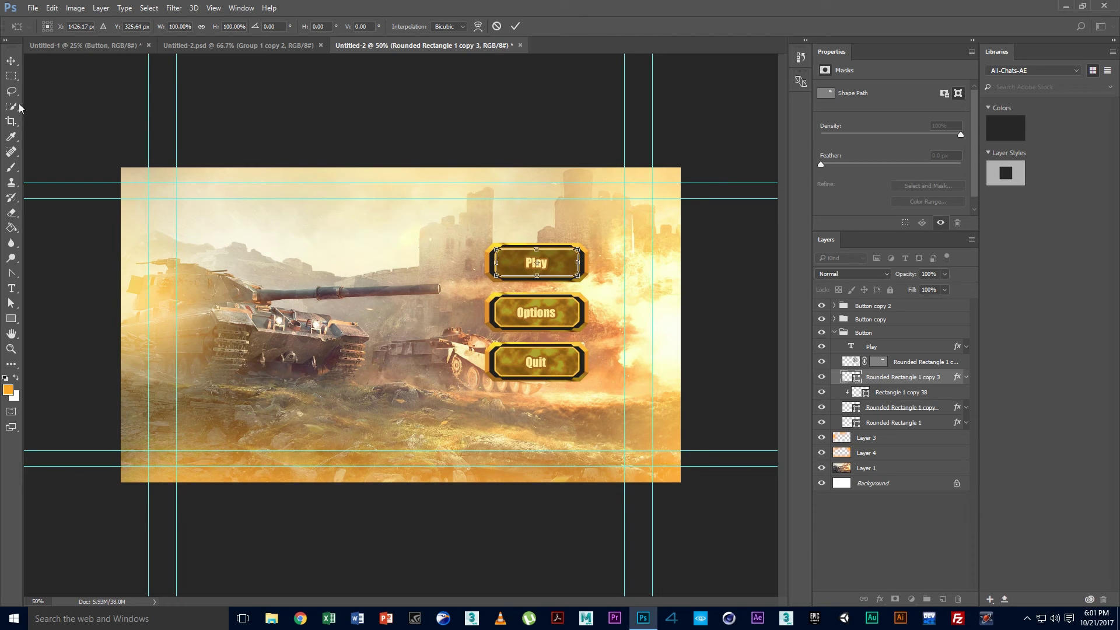
left_click(11, 61)
left_click(501, 234)
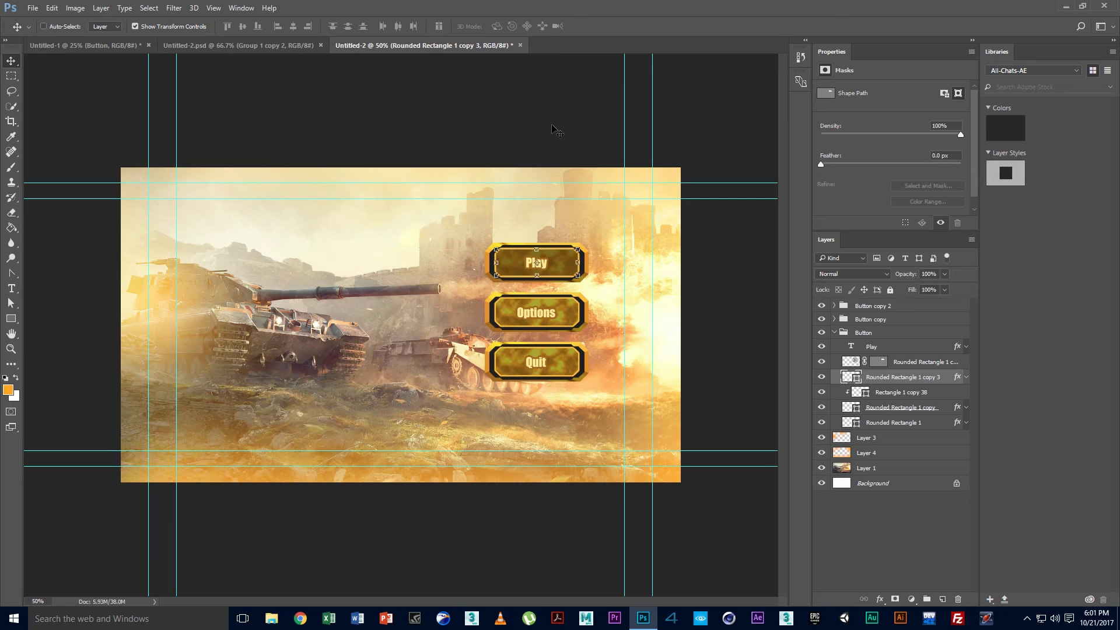
right_click(569, 318)
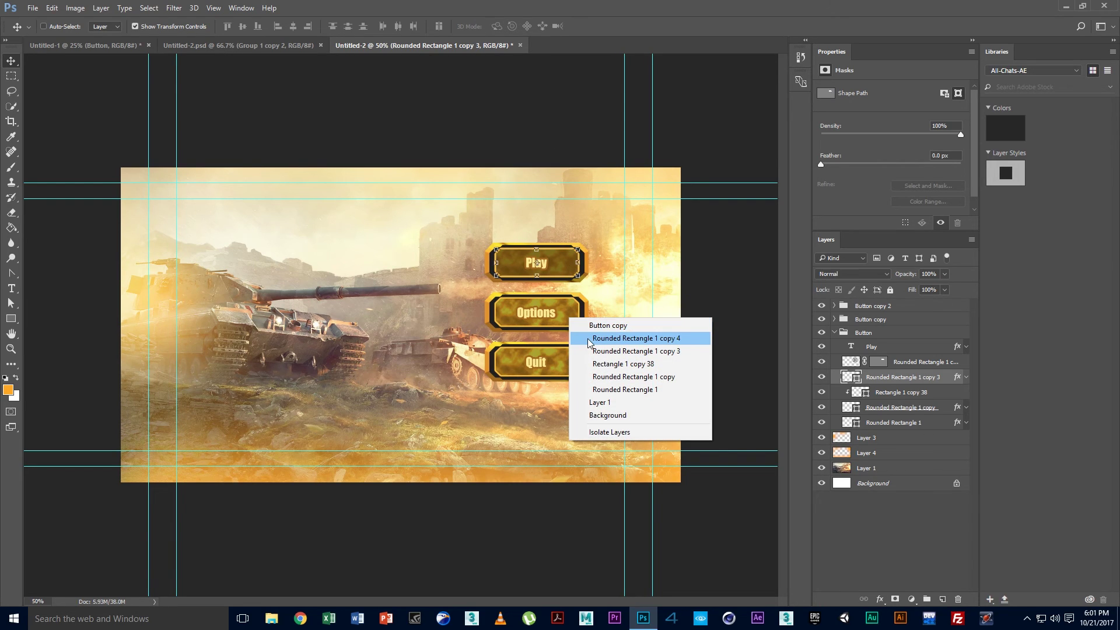
left_click(590, 326)
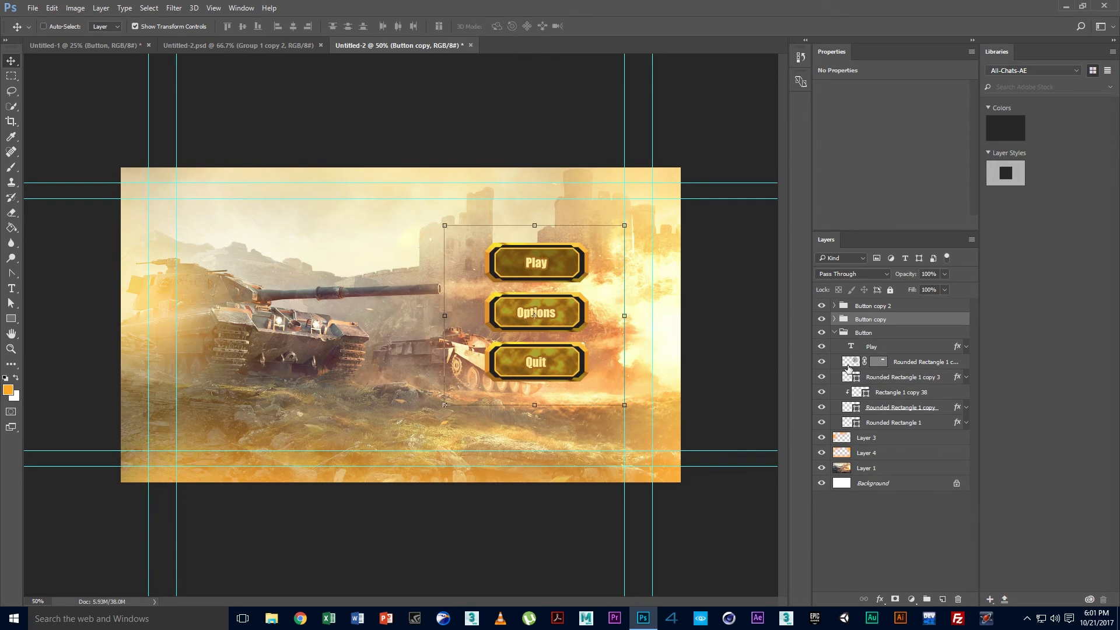
Set the Options button's Color Dodge texture layer in Button copy to 25% opacity
left_click(851, 362)
left_click(822, 376)
left_click(821, 362)
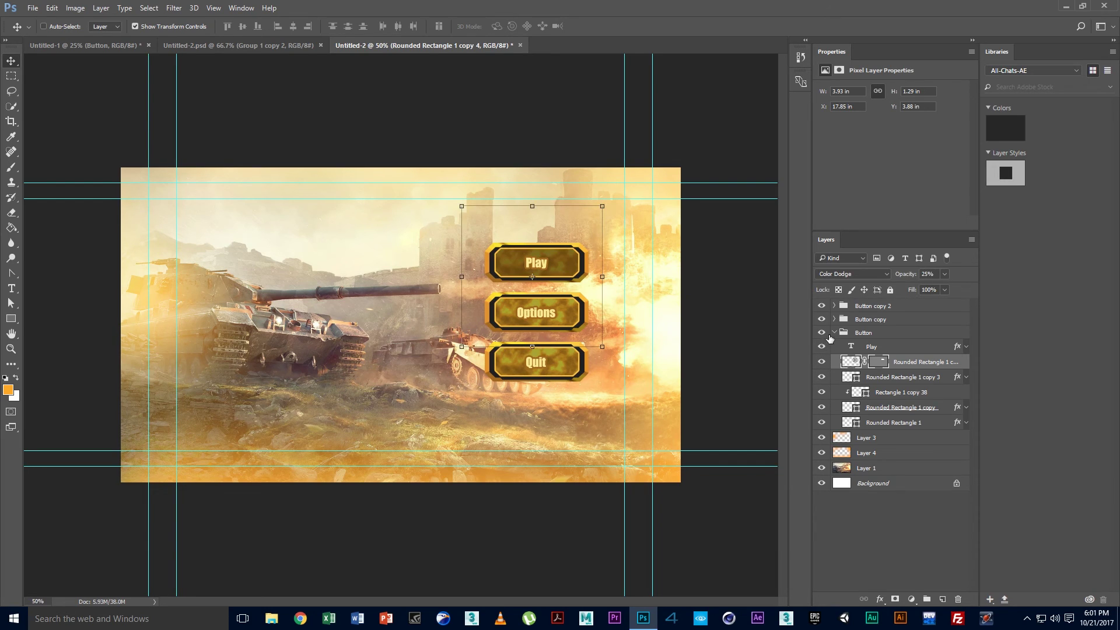
left_click(832, 333)
left_click(835, 333)
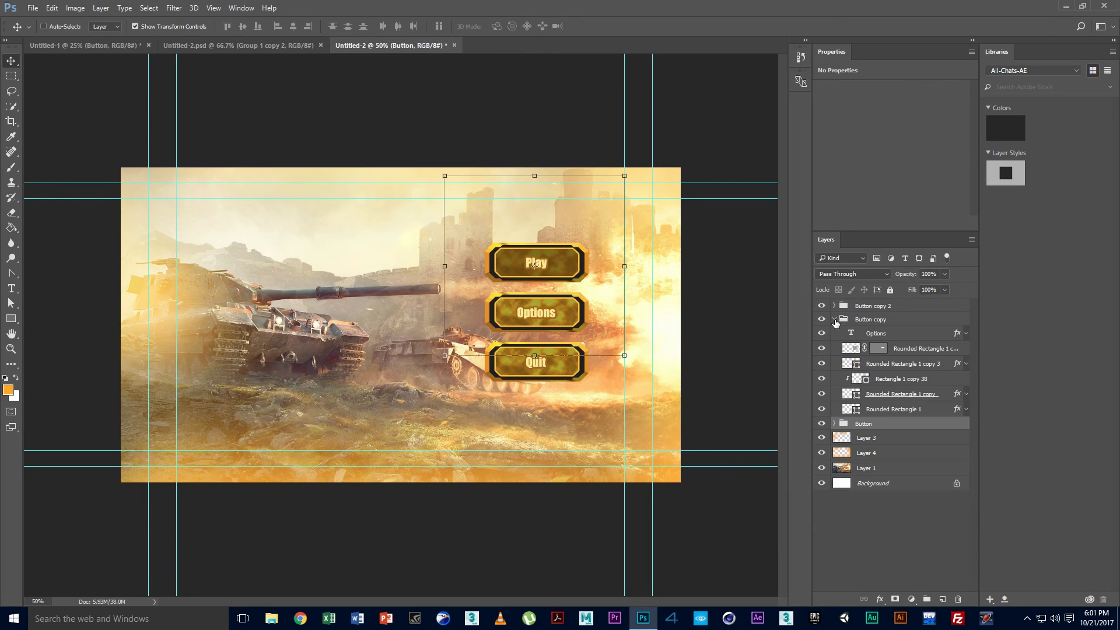
left_click(822, 349)
left_click(850, 348)
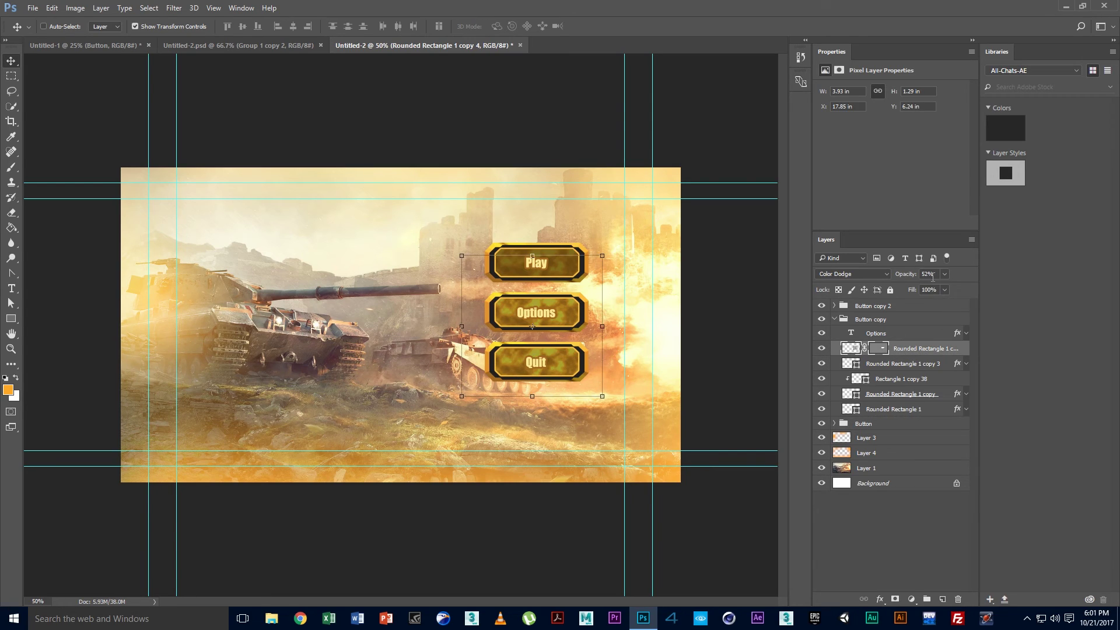
type("25")
key("Return")
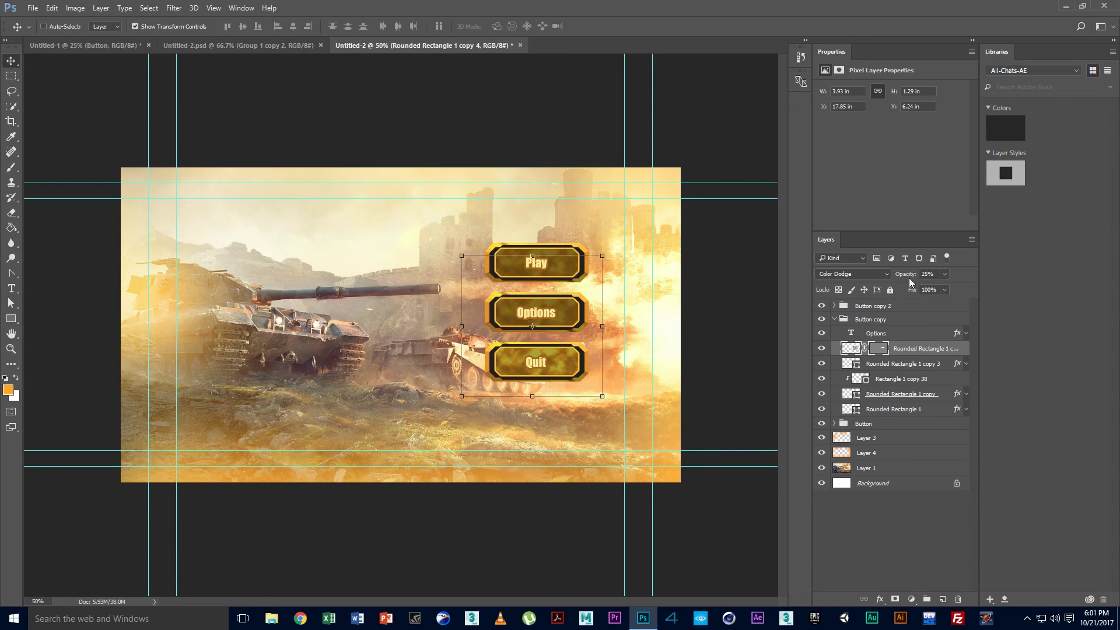
Set the Quit button's Color Dodge texture layer in Button copy 2 to 25% opacity
right_click(568, 359)
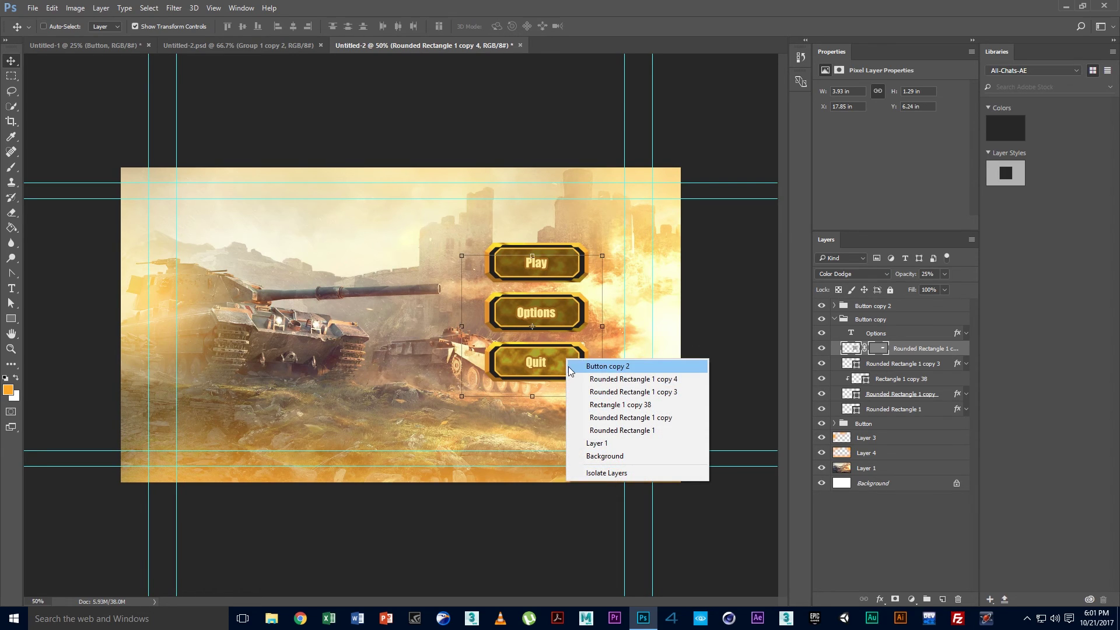
left_click(581, 368)
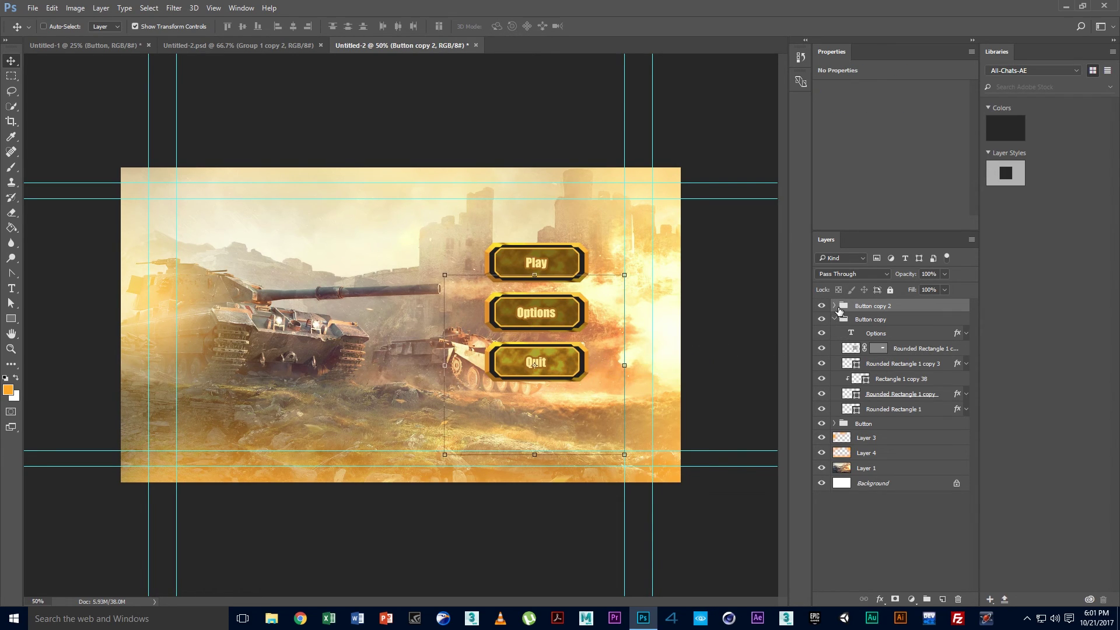
left_click(834, 306)
left_click(850, 336)
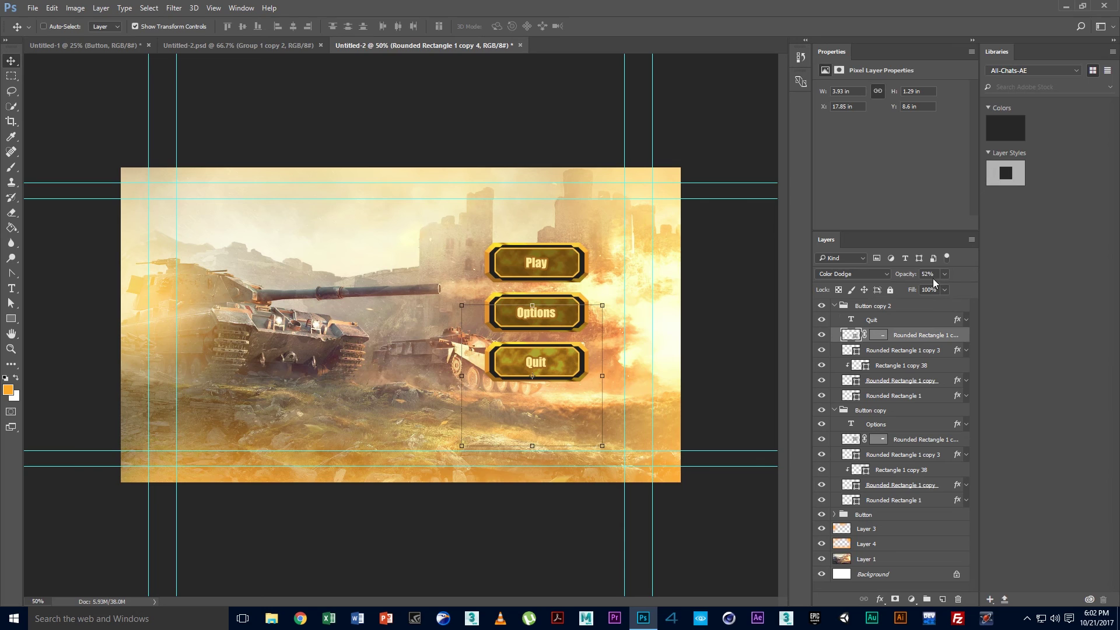
type("25")
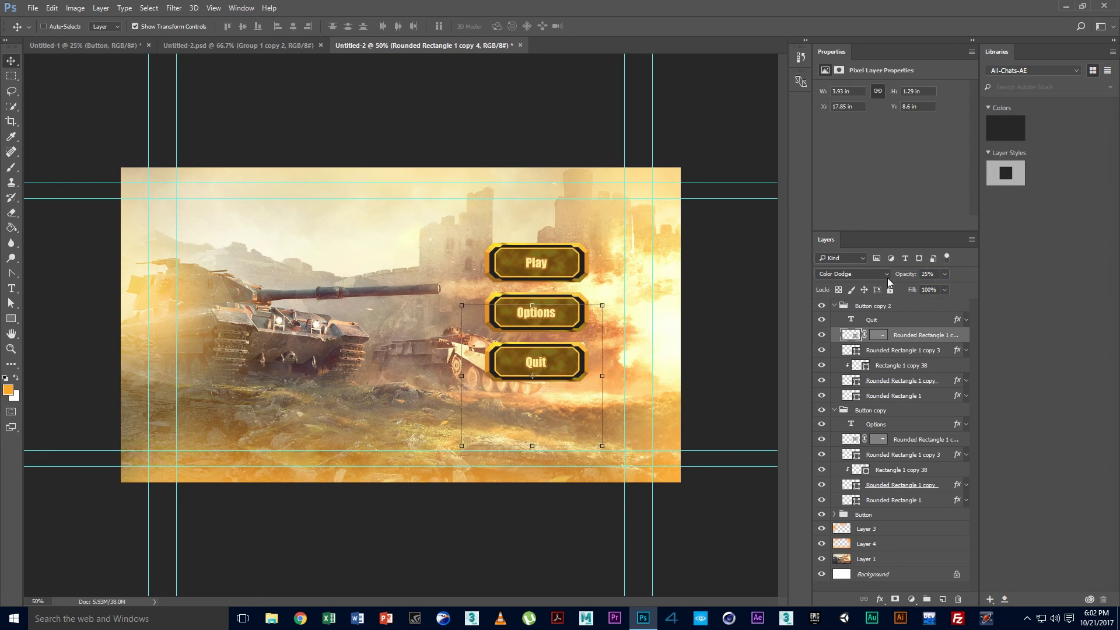
Collapse the Button copy 2 and Button copy groups, then reselect Button copy 2
left_click(17, 92)
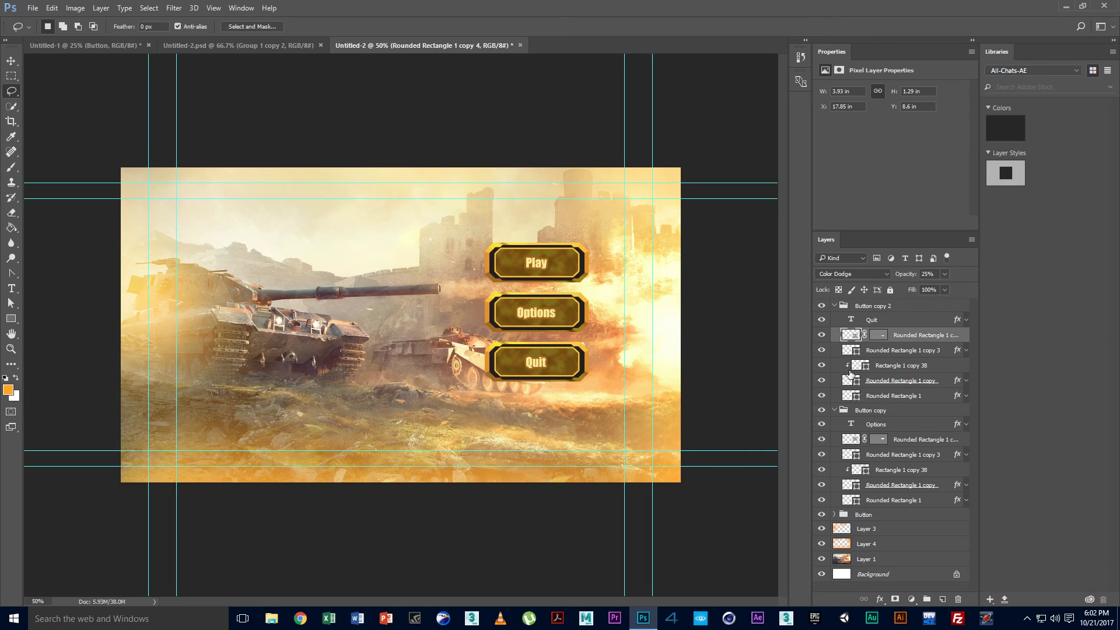
left_click(832, 309)
left_click(835, 306)
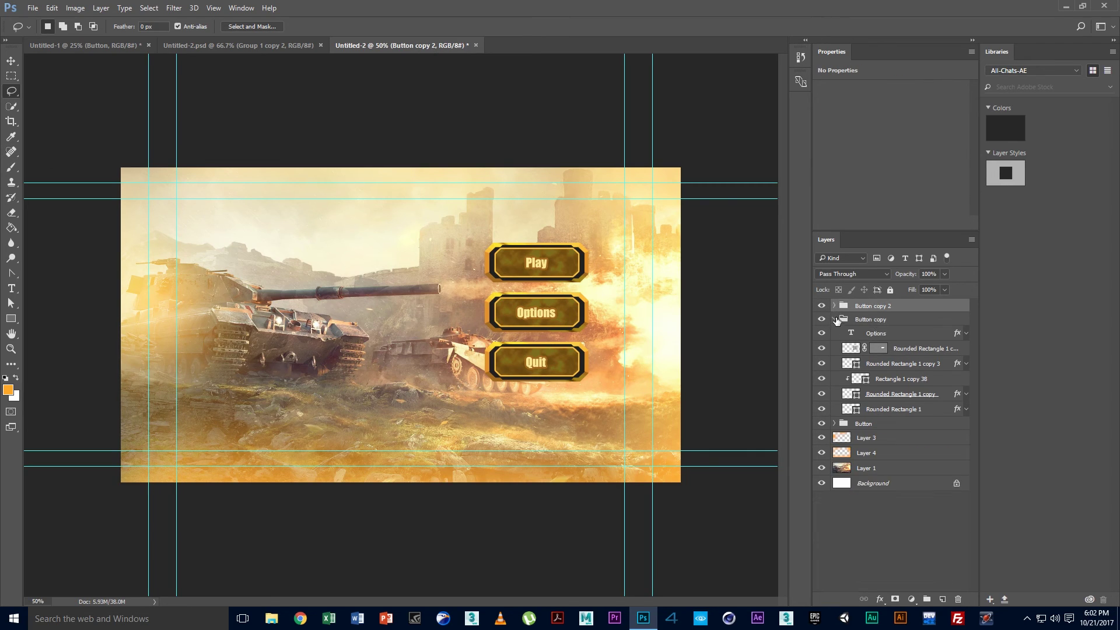
left_click(836, 323)
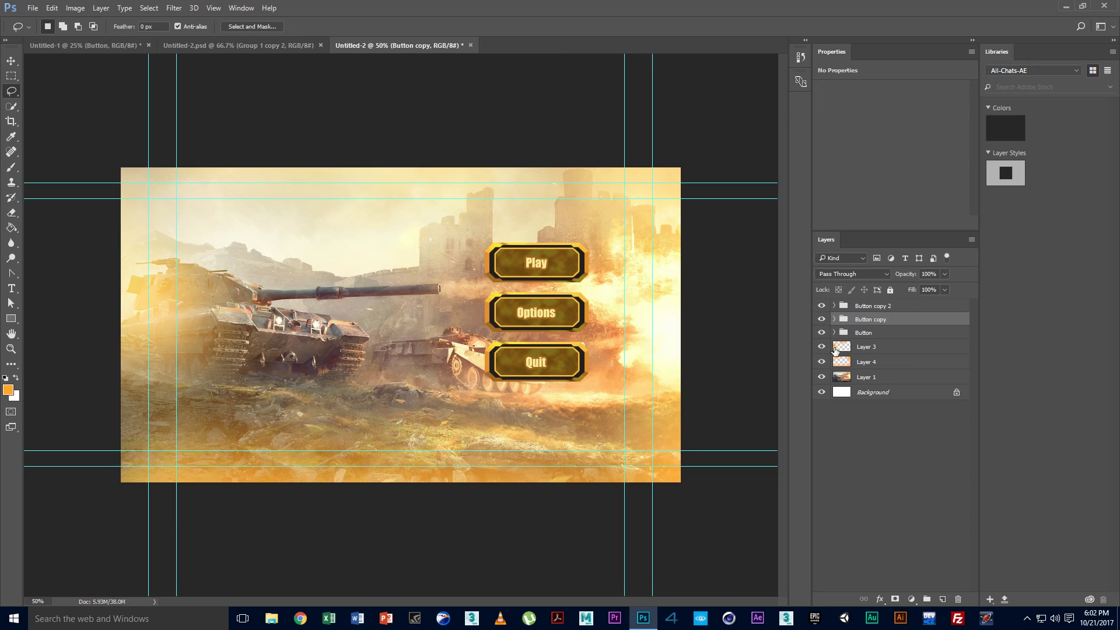
left_click(862, 437)
left_click(882, 308)
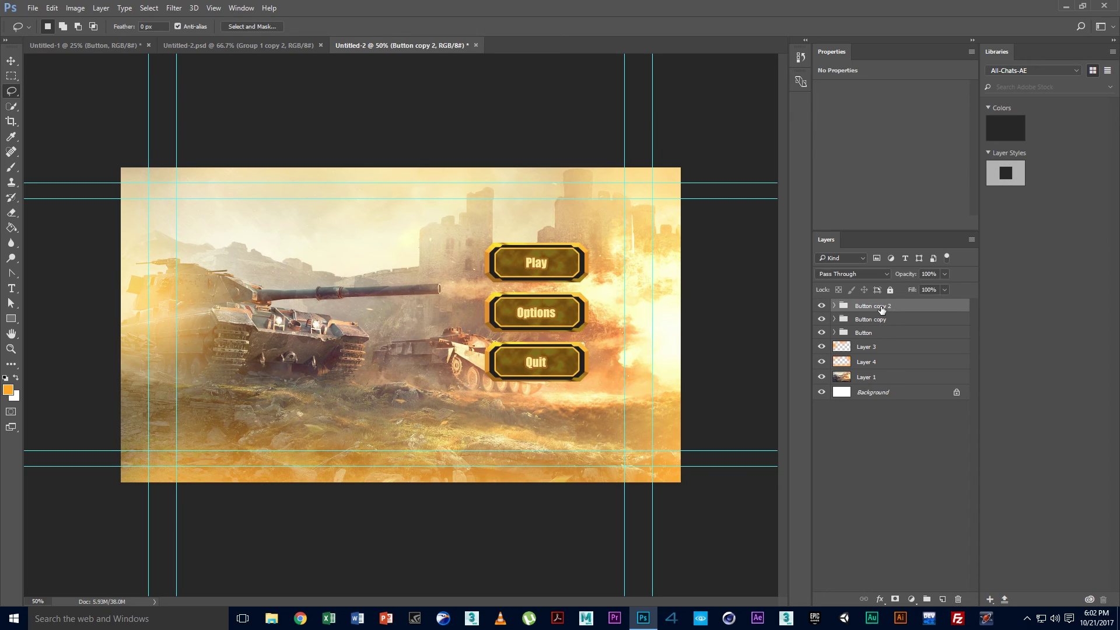
Add a Color Lookup adjustment layer, cancelling an attempt to load an external LUT file
left_click(911, 599)
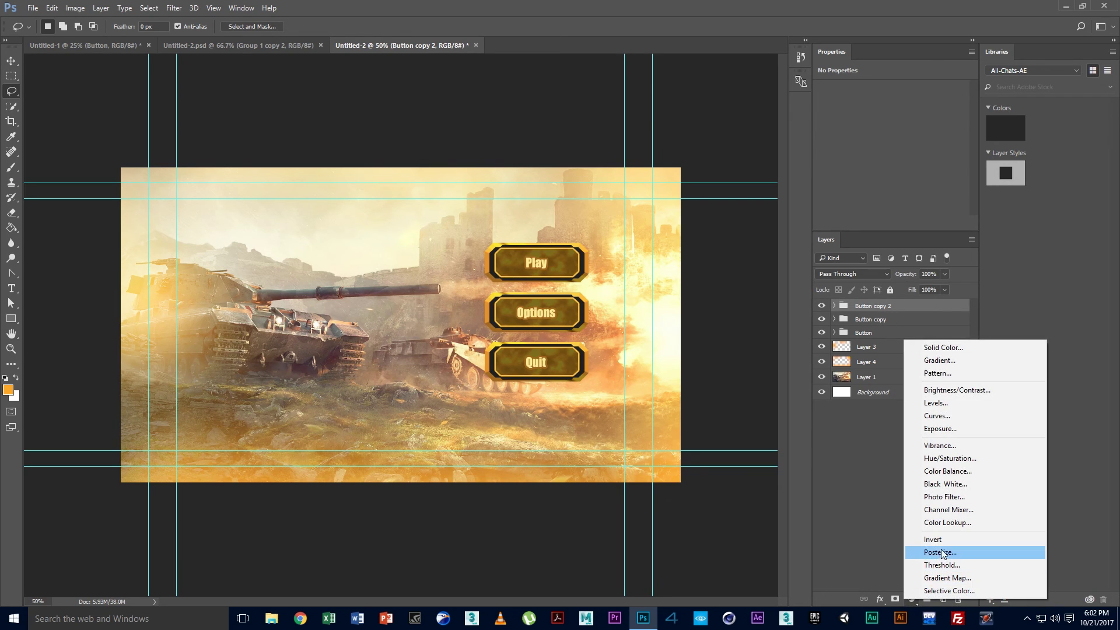
left_click(958, 523)
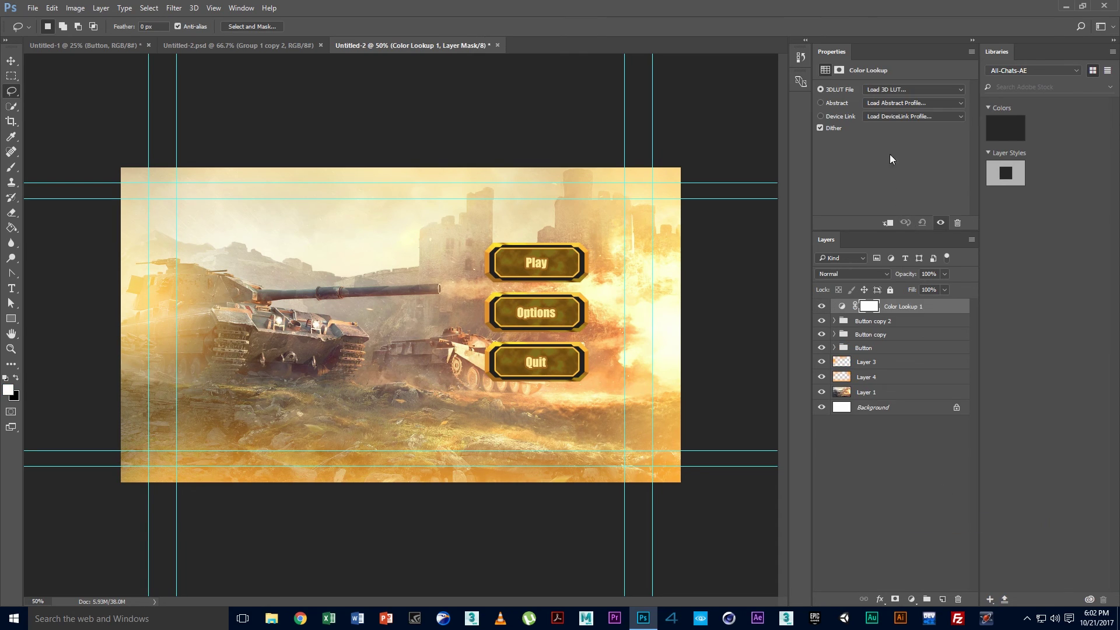
left_click(911, 88)
left_click(909, 97)
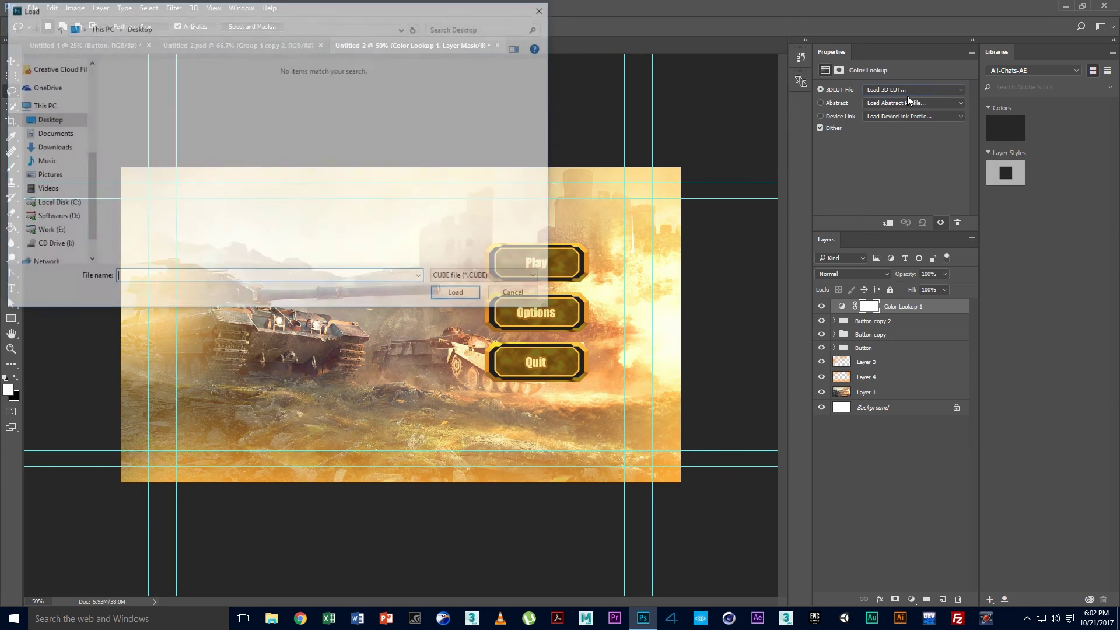
left_click(520, 295)
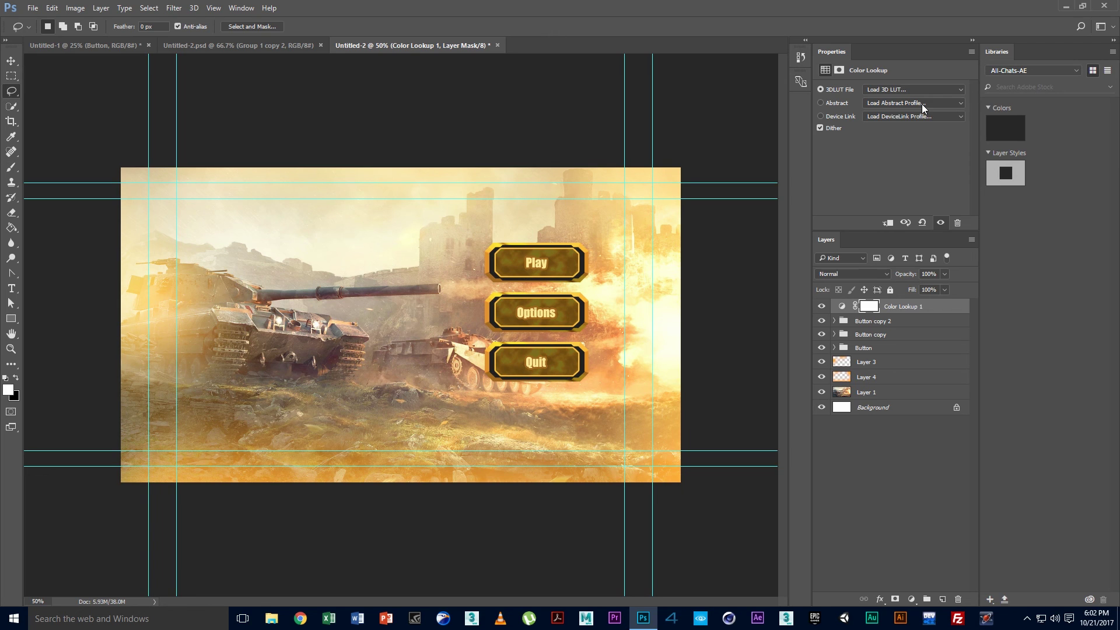
Cycle the 3DLUT presets from 2Strip.look onward, settling on FoggyNight.3DL
left_click(927, 89)
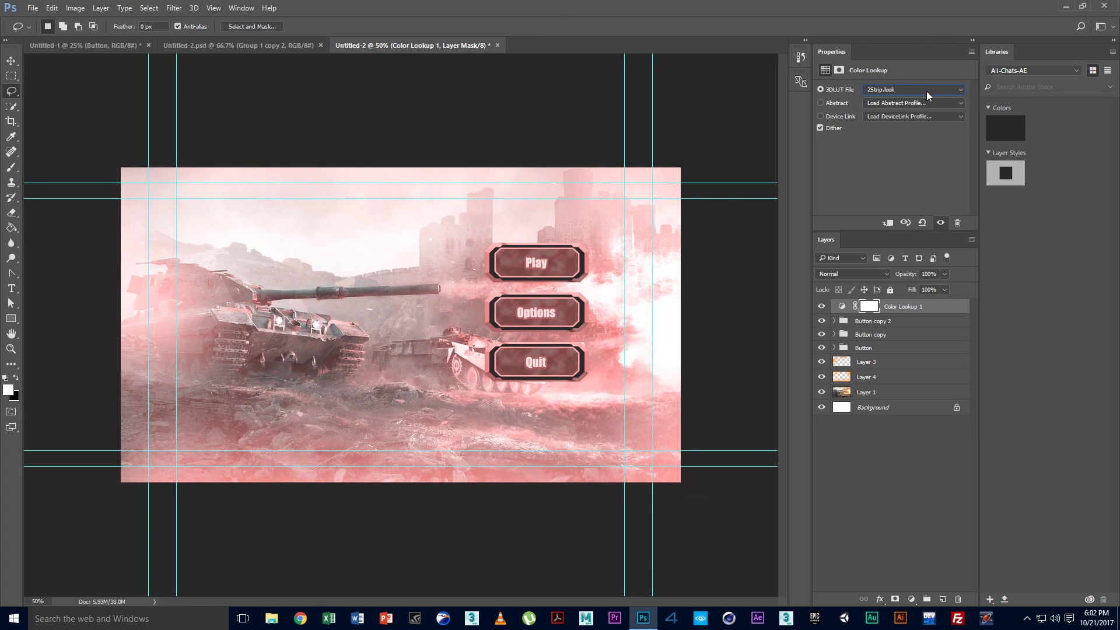
key("Down")
key("Down")
key("Up")
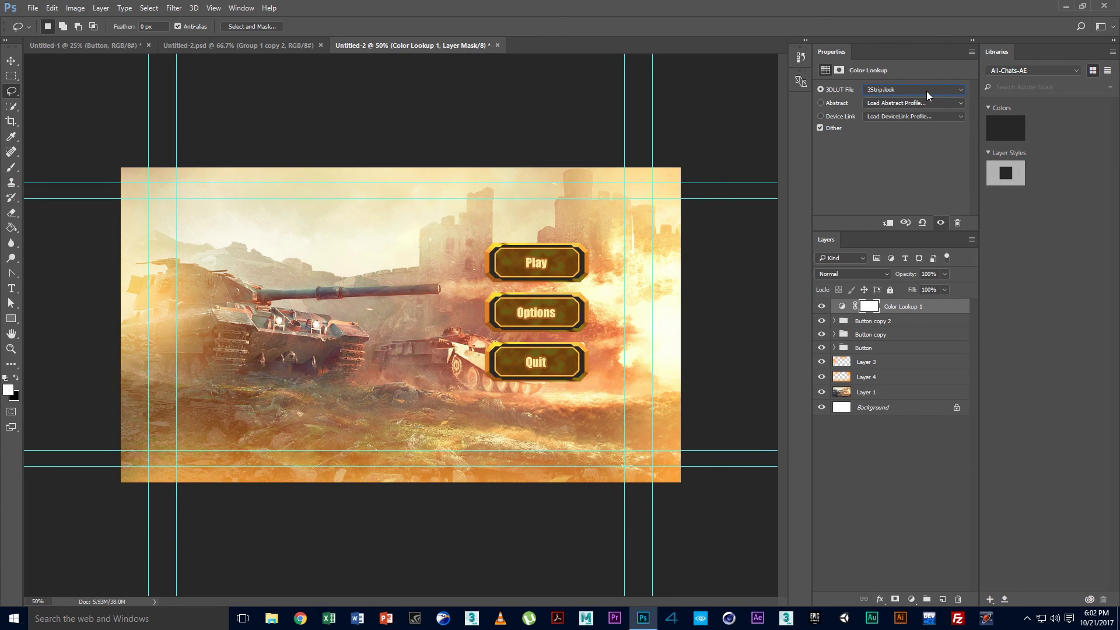
key("Down")
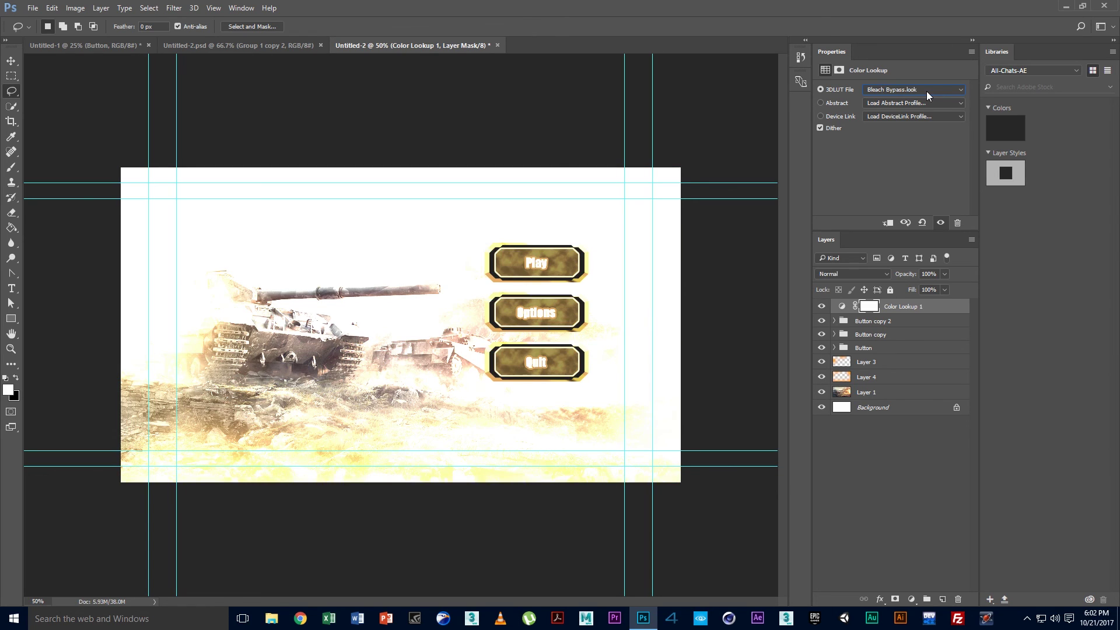
key("Down")
key("Down")
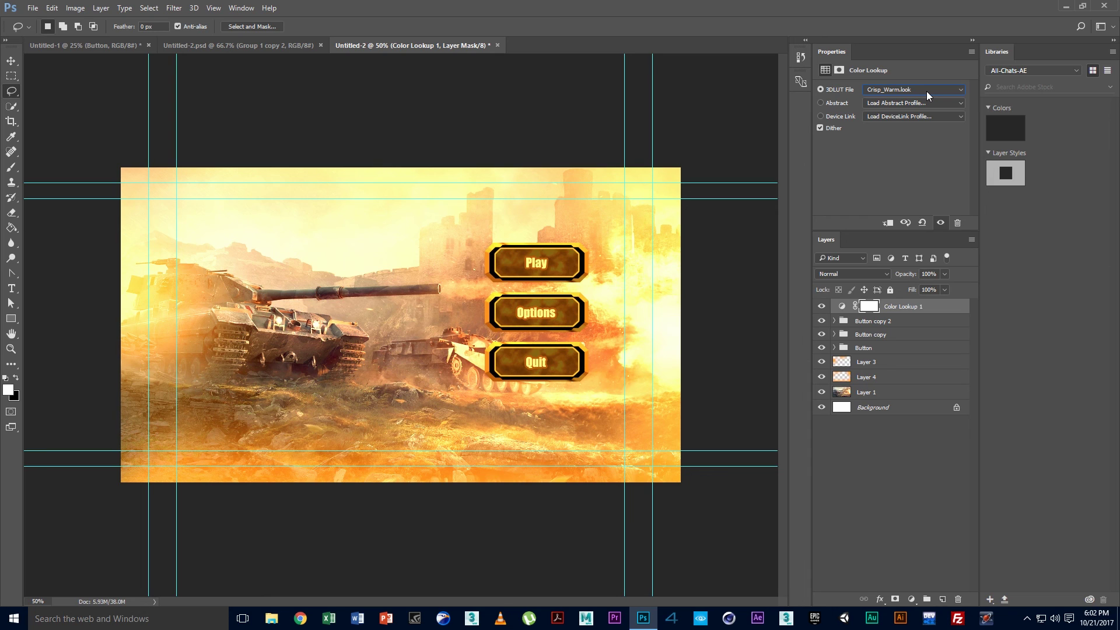
key("Down")
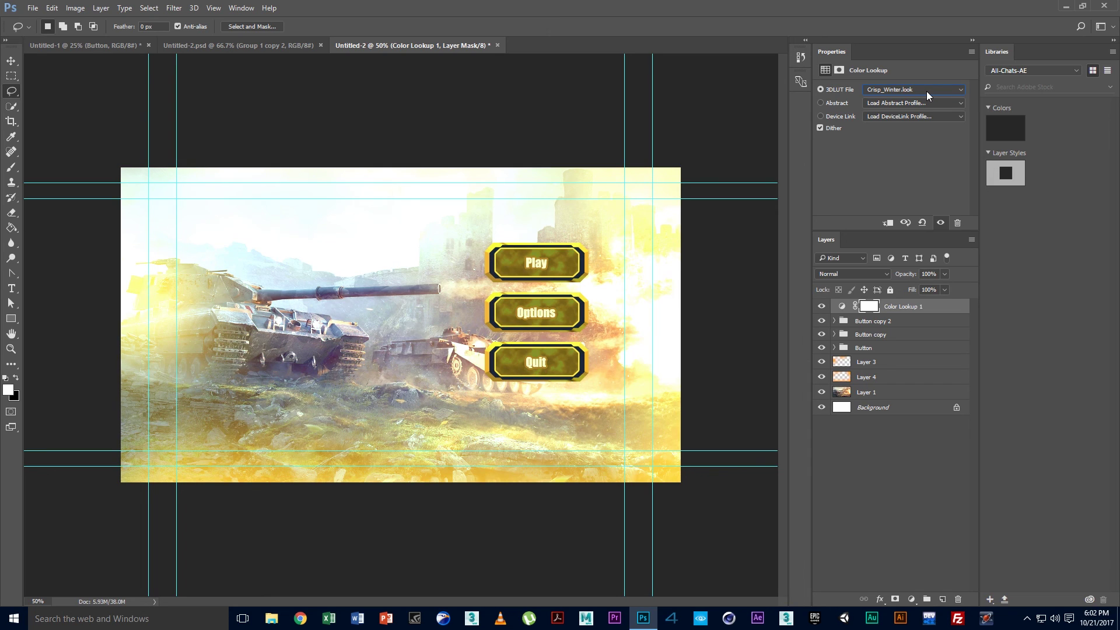
key("Down")
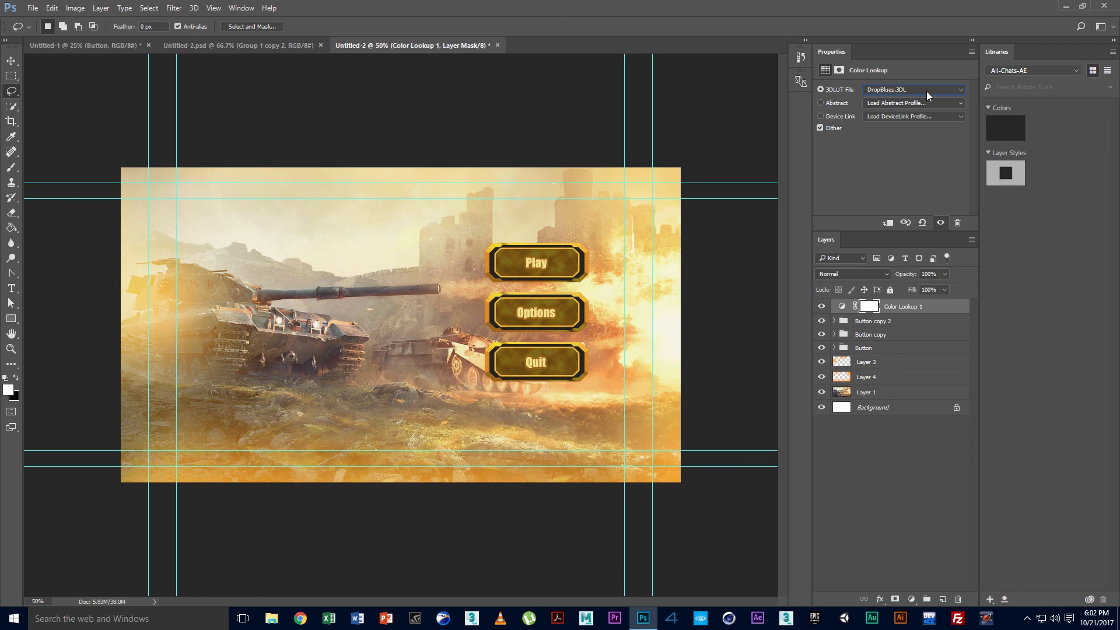
key("Down")
key("Down")
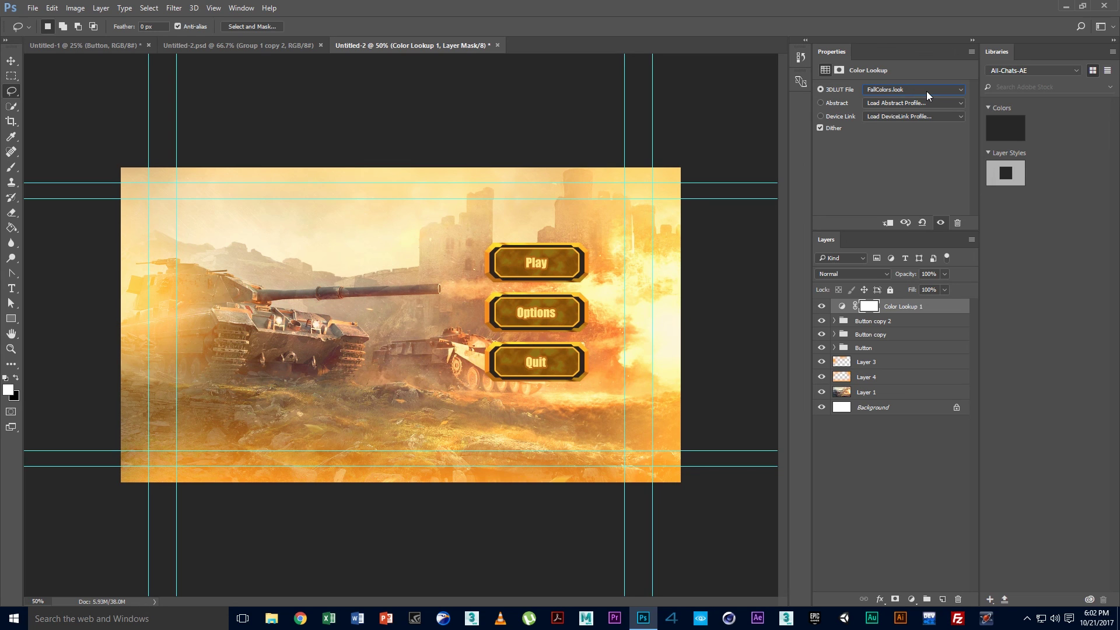
key("Down")
key("Down")
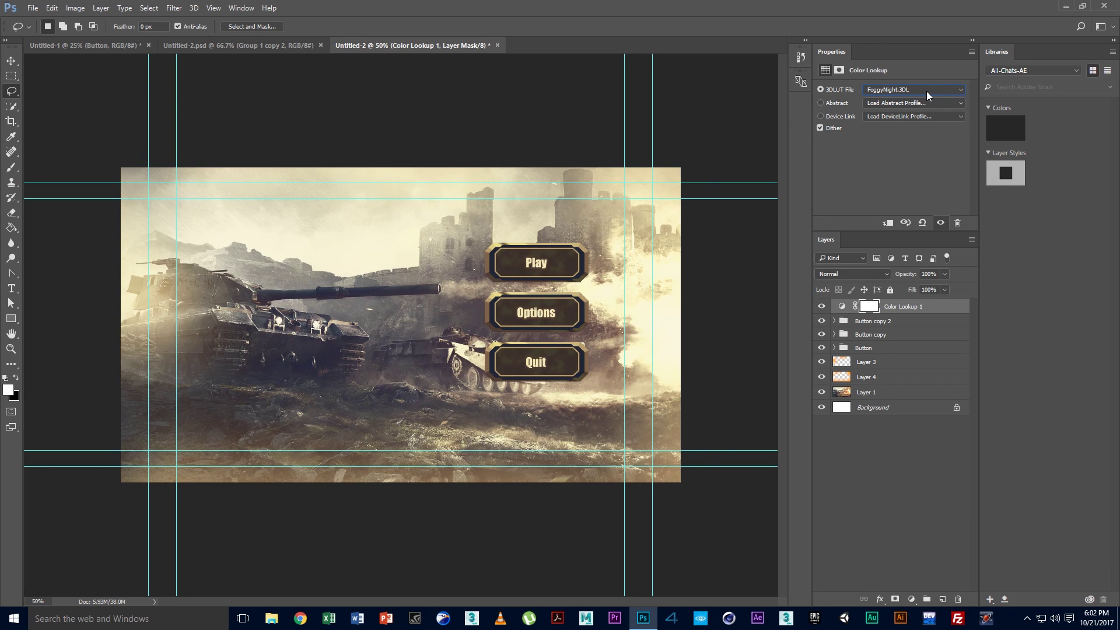
key("Down")
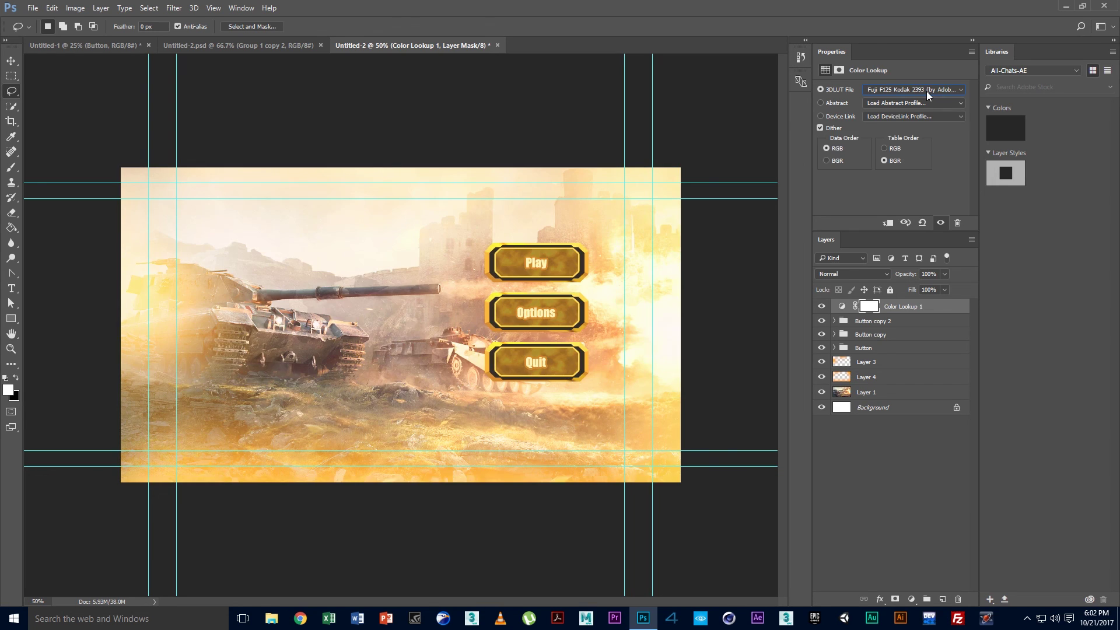
key("Down")
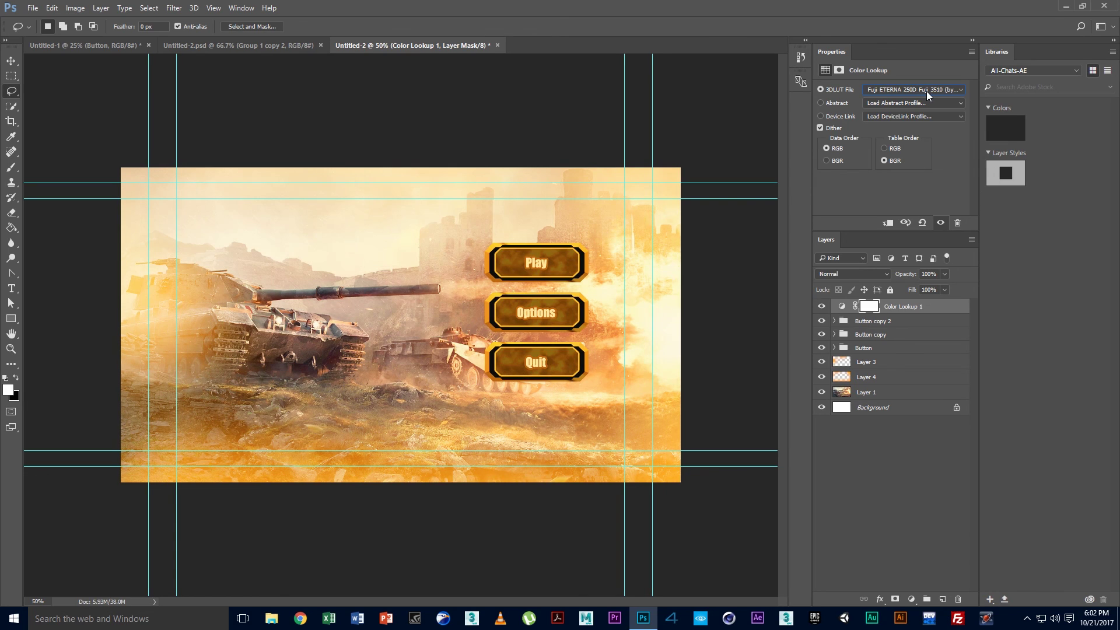
key("Up")
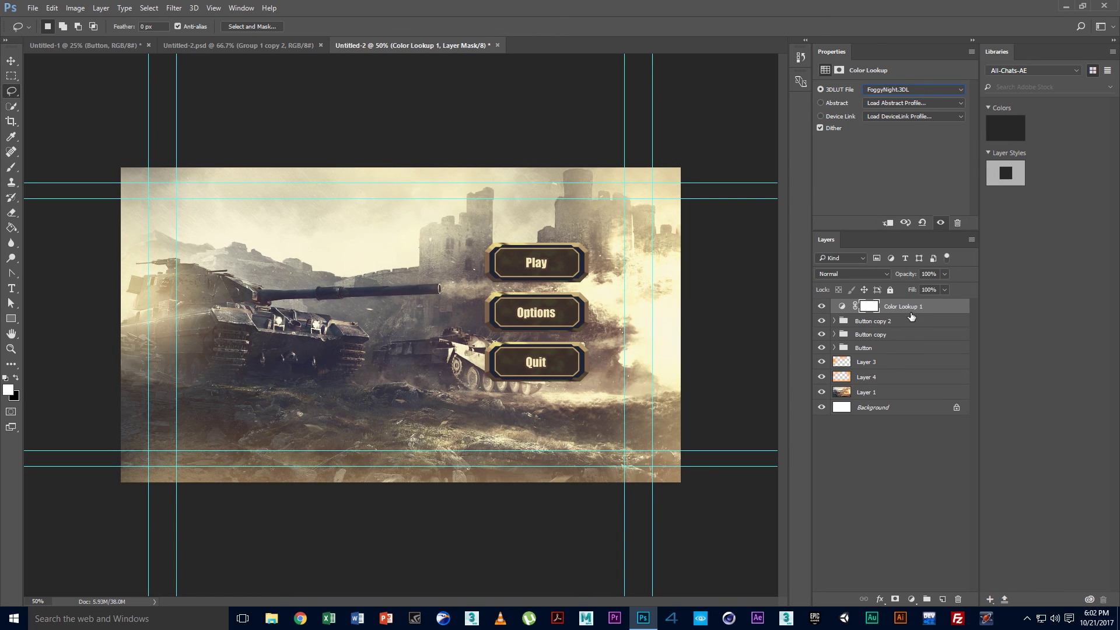
Fade Color Lookup 1 to about 32% opacity, deselect it, and save the document
left_click(947, 274)
left_click_drag(926, 290, 906, 291)
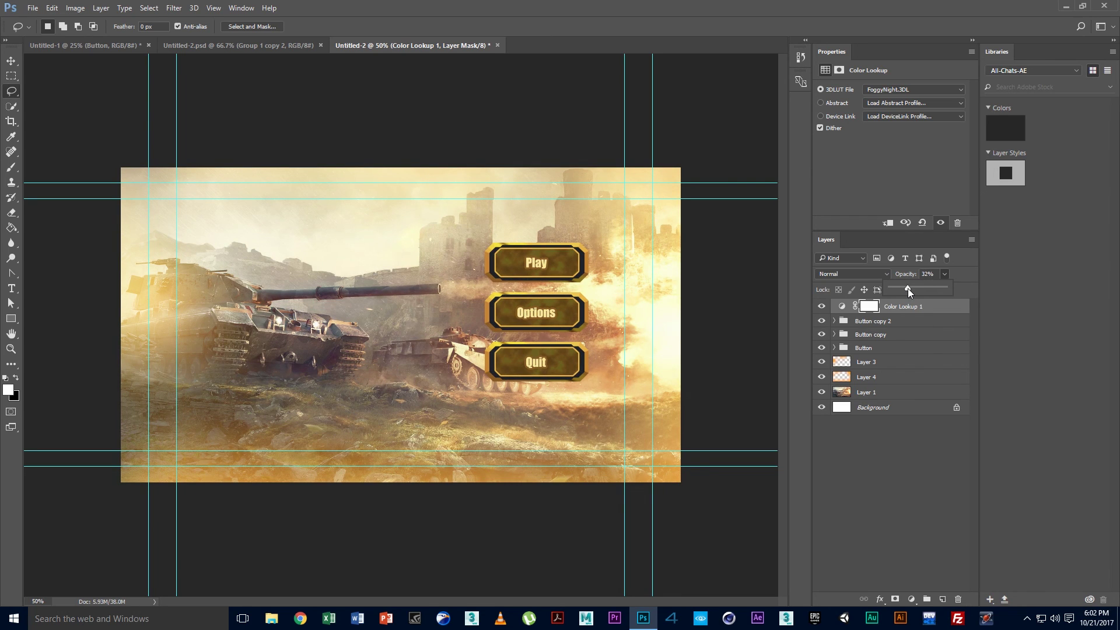
left_click(903, 470)
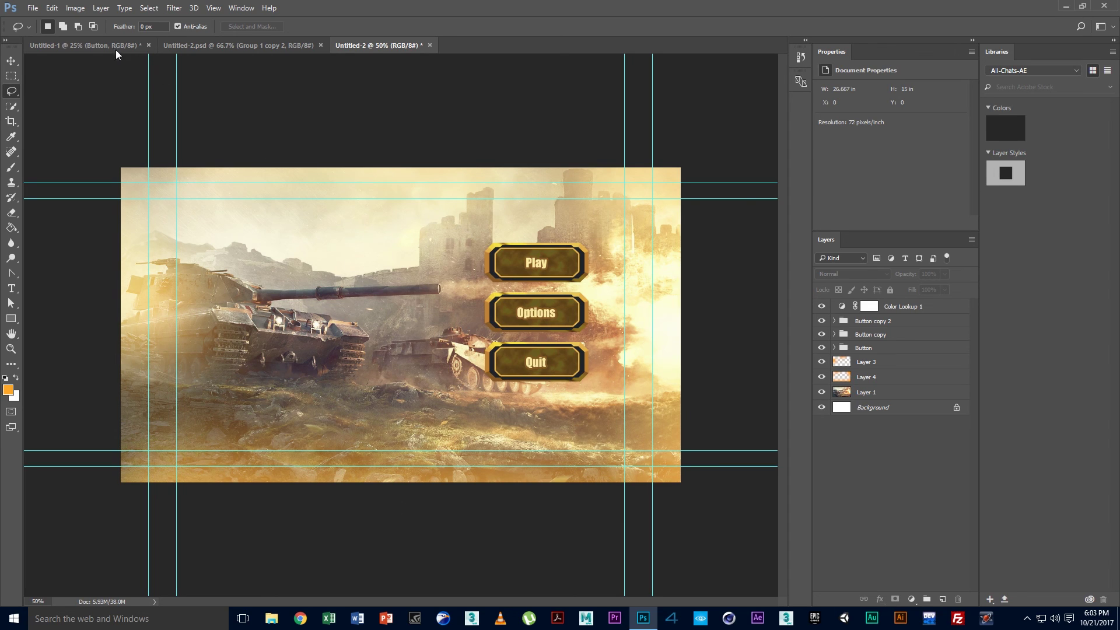
left_click(32, 7)
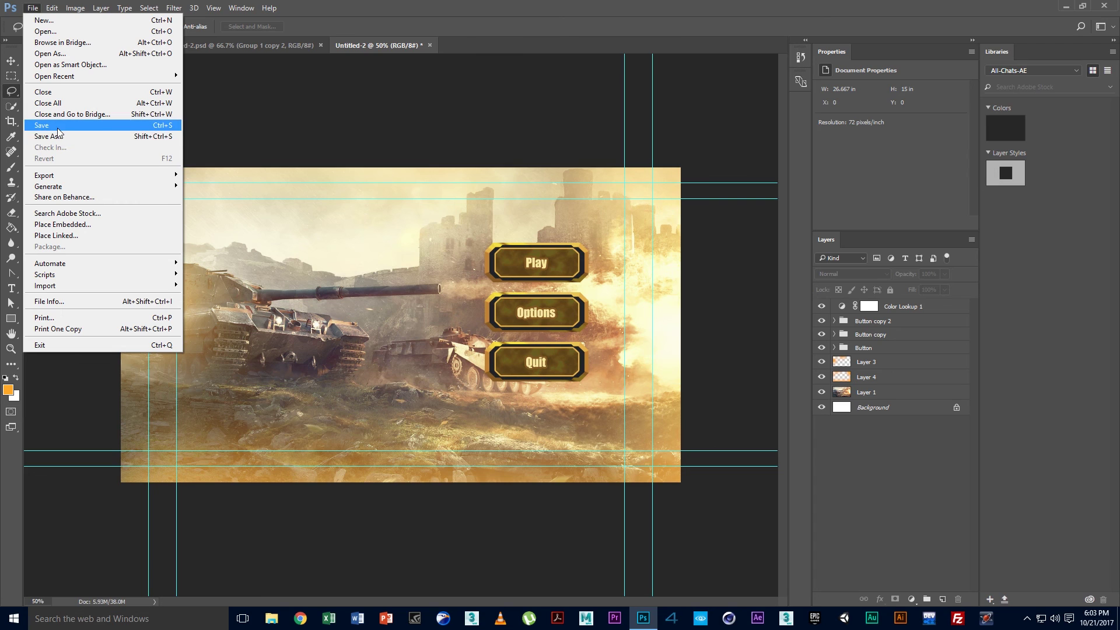